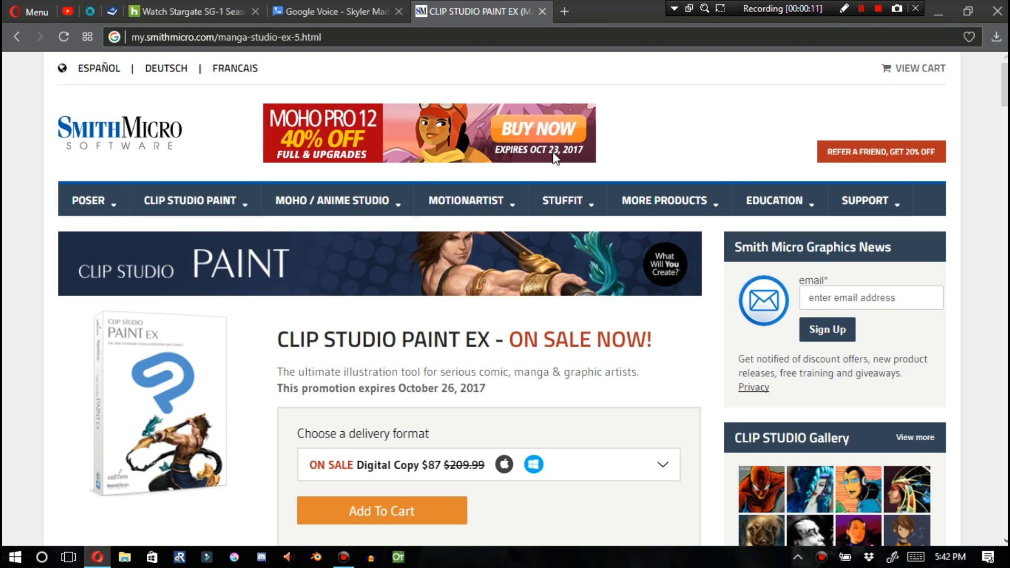
Browse the Clip Studio Paint EX sale page and the Storyboarder page, highlighting the product title, price and app name
{"action": "scroll", "coordinate": [555, 158], "scroll_direction": "down", "scroll_amount": 5}
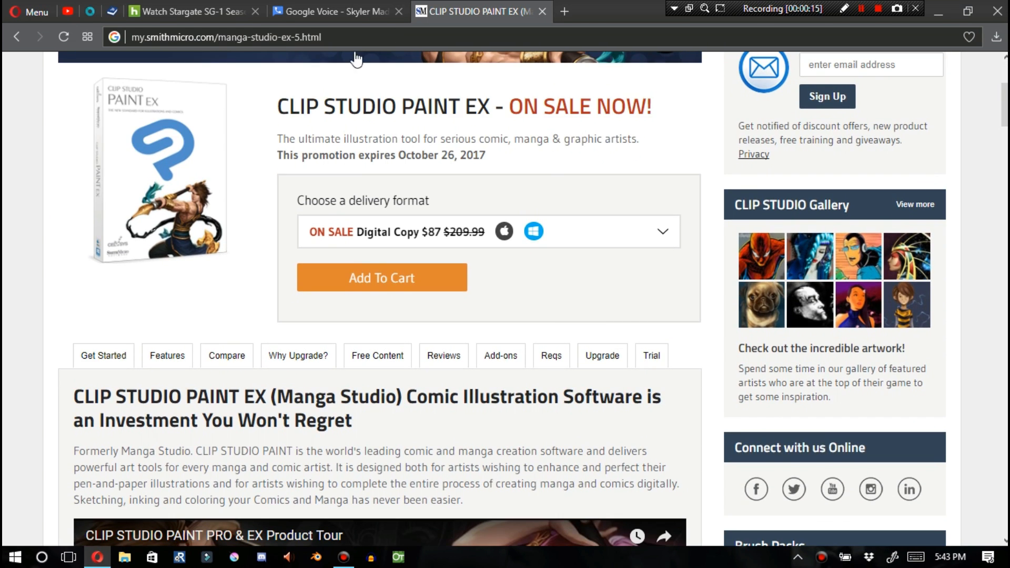
{"action": "left_click_drag", "start_coordinate": [318, 107], "coordinate": [524, 107]}
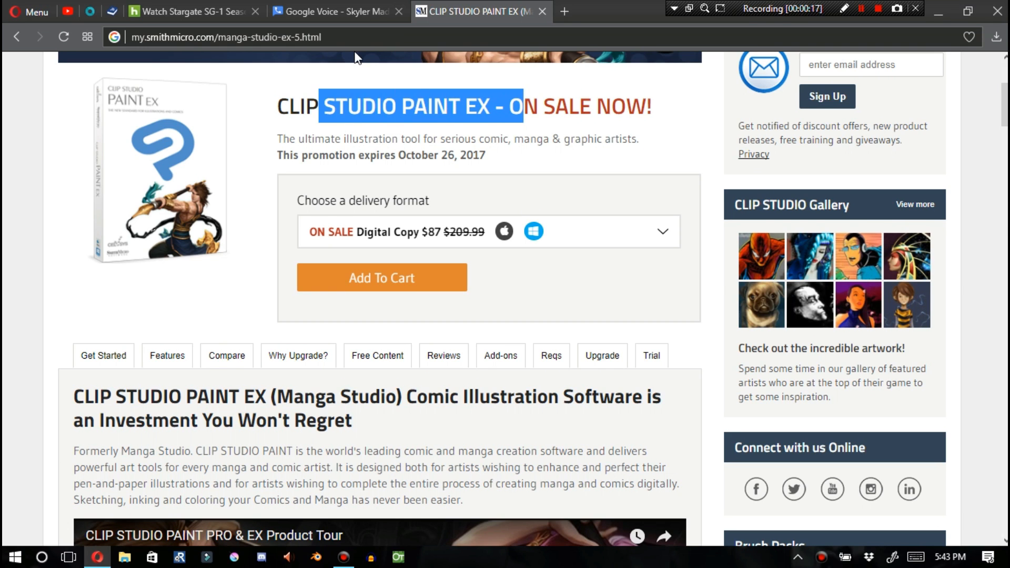
{"action": "left_click", "coordinate": [356, 57]}
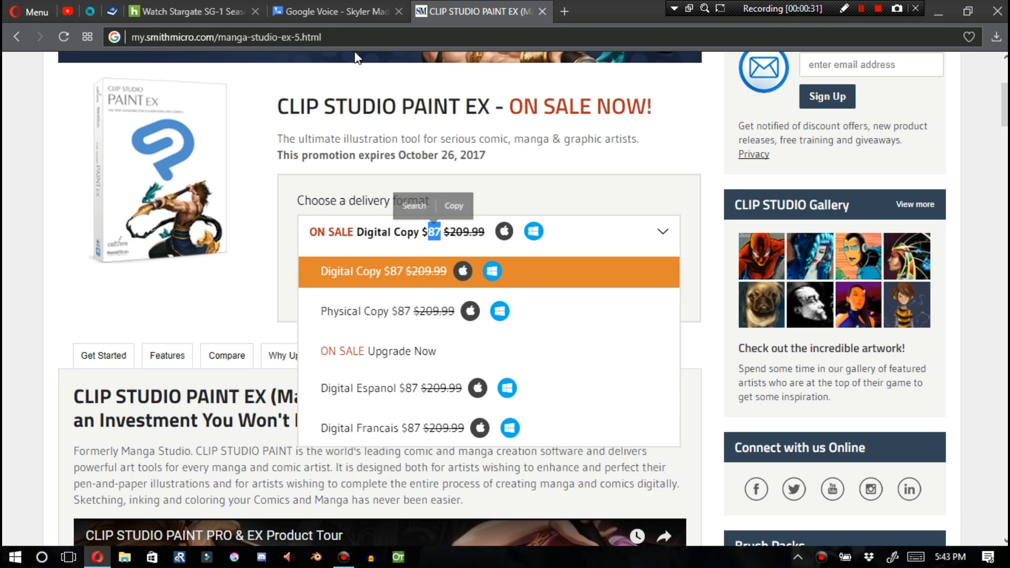
{"action": "left_click", "coordinate": [356, 52]}
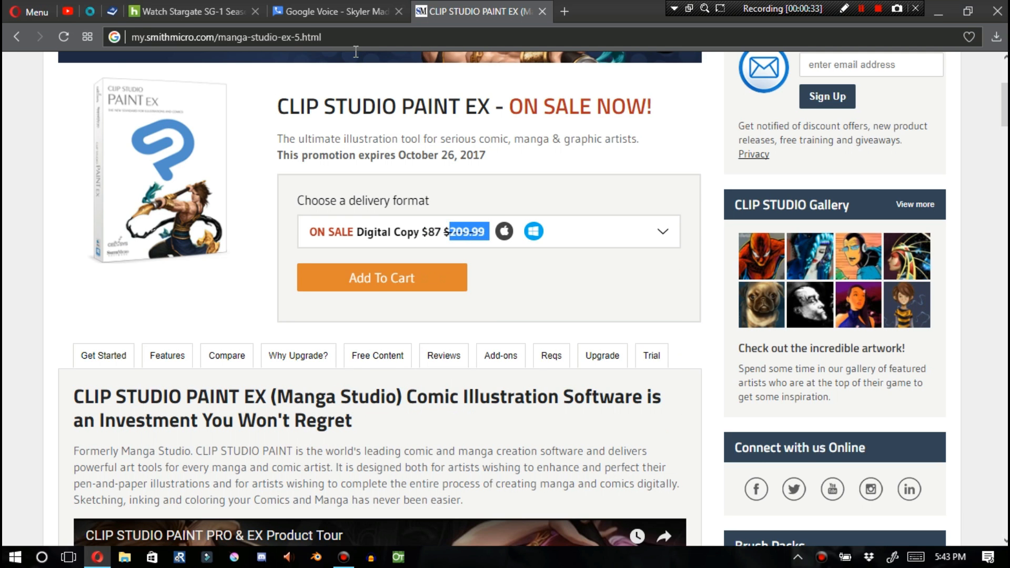
{"action": "left_click", "coordinate": [356, 51]}
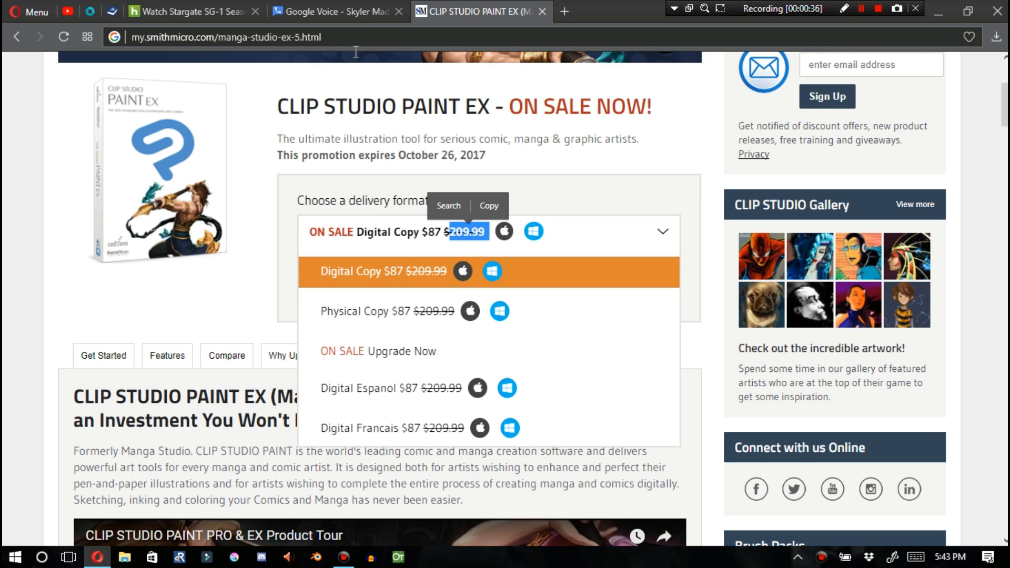
{"action": "left_click", "coordinate": [356, 52]}
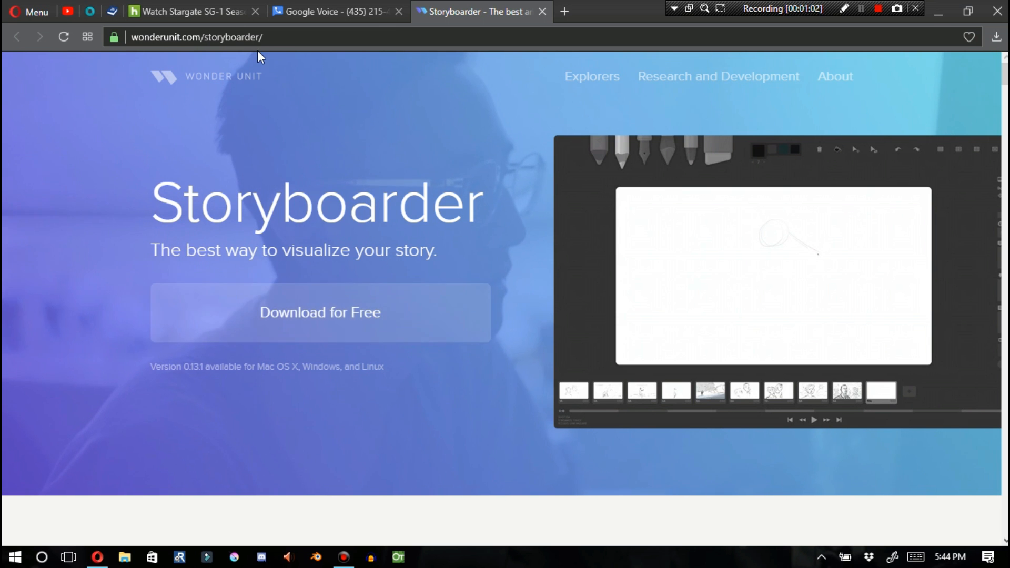
{"action": "left_click_drag", "start_coordinate": [152, 205], "coordinate": [484, 205]}
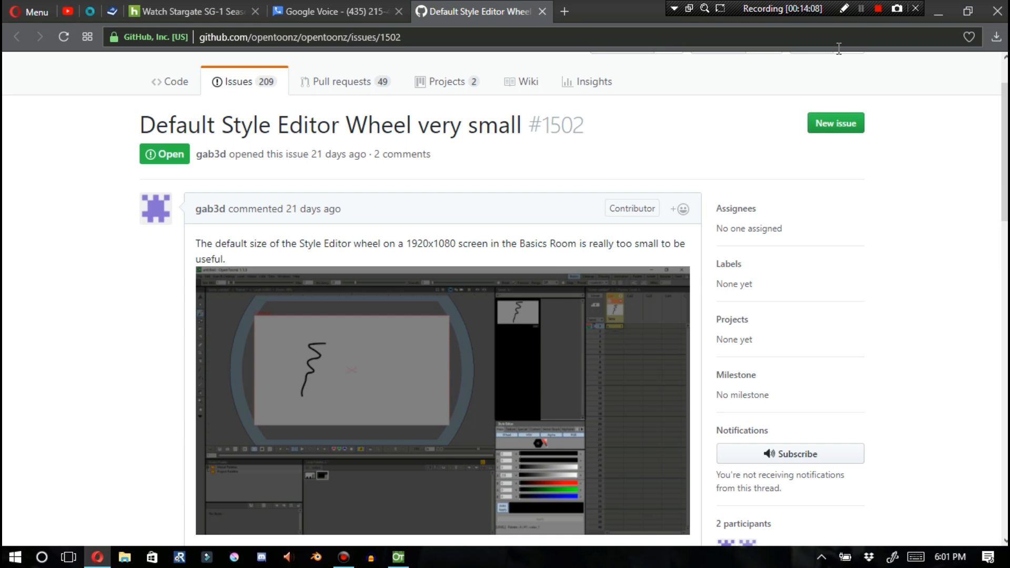
Read the OpenToonz GitHub issues about the small Style Editor wheel and unstable panel size
{"action": "mouse_move", "coordinate": [140, 125]}
{"action": "left_mouse_down"}
{"action": "mouse_move", "coordinate": [590, 126]}
{"action": "mouse_move", "coordinate": [415, 125]}
{"action": "mouse_move", "coordinate": [477, 125]}
{"action": "left_mouse_up"}
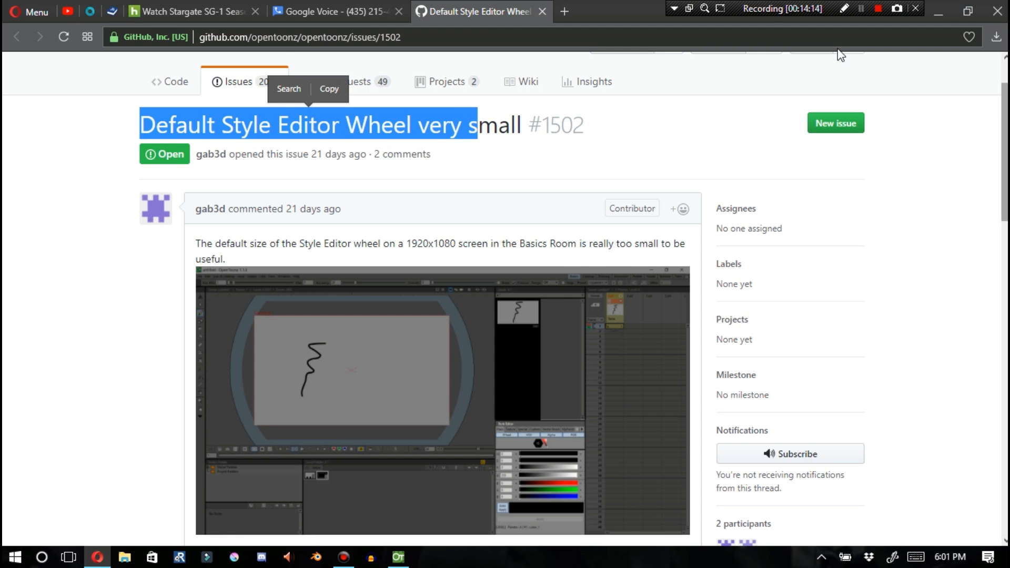
{"action": "scroll", "coordinate": [840, 55], "scroll_direction": "down", "scroll_amount": 5}
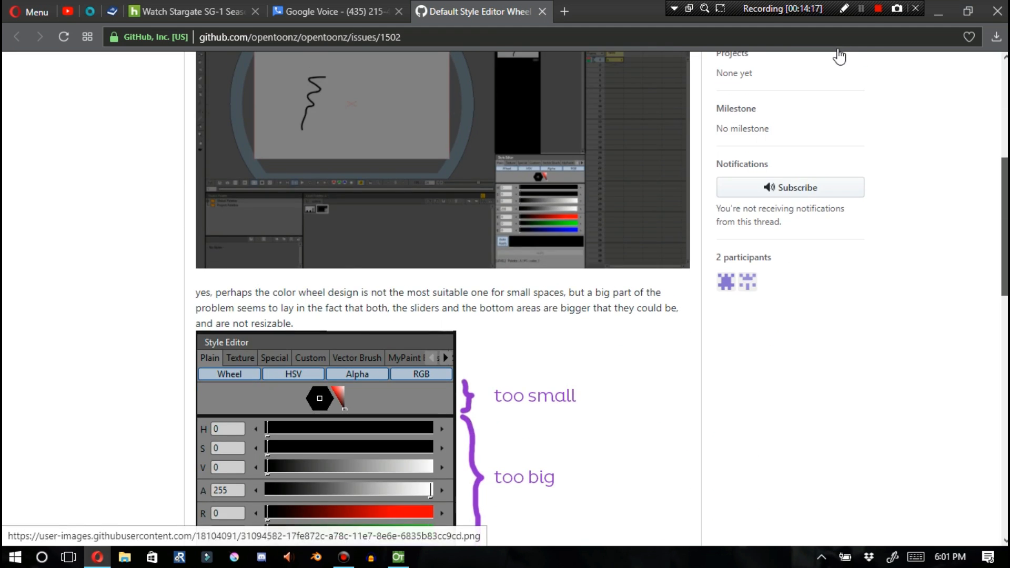
{"action": "scroll", "coordinate": [841, 56], "scroll_direction": "down", "scroll_amount": 3}
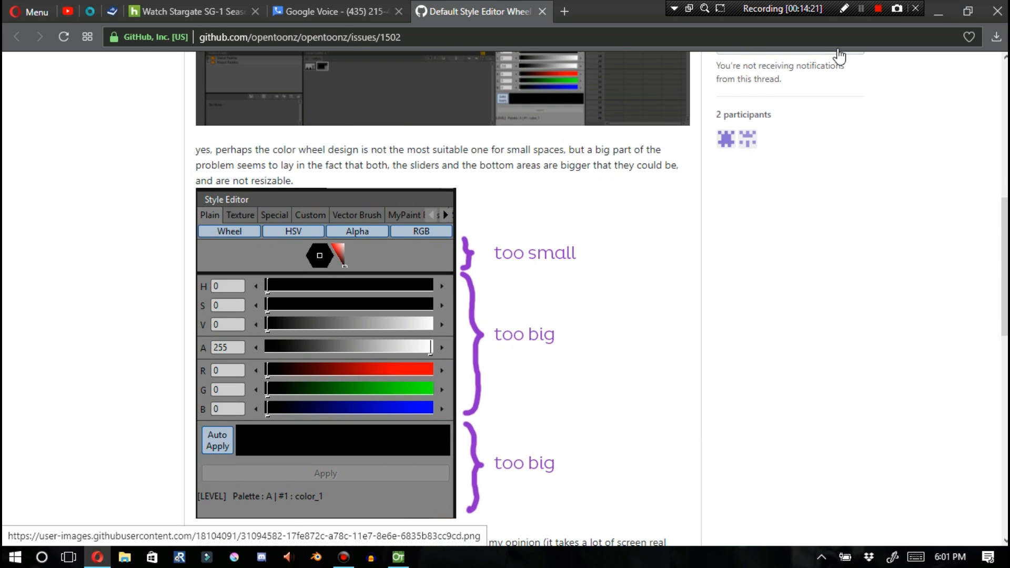
{"action": "scroll", "coordinate": [841, 55], "scroll_direction": "down", "scroll_amount": 10}
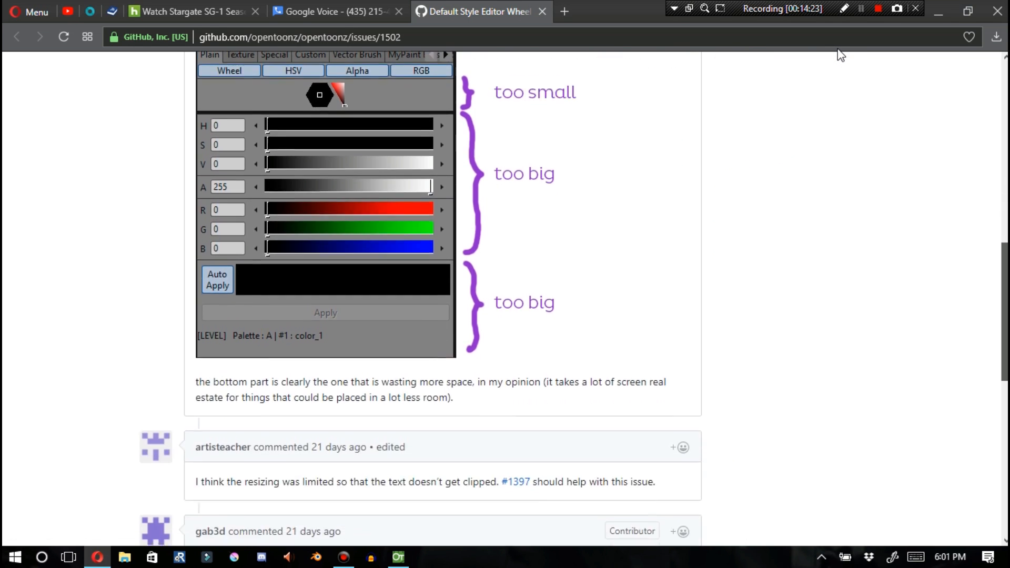
{"action": "scroll", "coordinate": [840, 55], "scroll_direction": "down", "scroll_amount": 3}
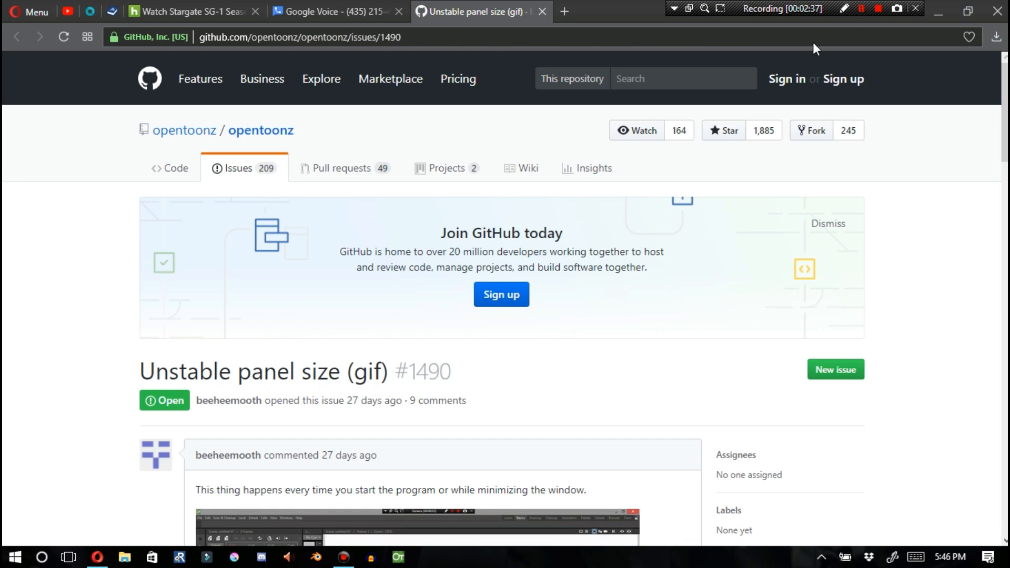
{"action": "scroll", "coordinate": [813, 44], "scroll_direction": "down", "scroll_amount": 1}
{"action": "scroll", "coordinate": [813, 42], "scroll_direction": "down", "scroll_amount": 6}
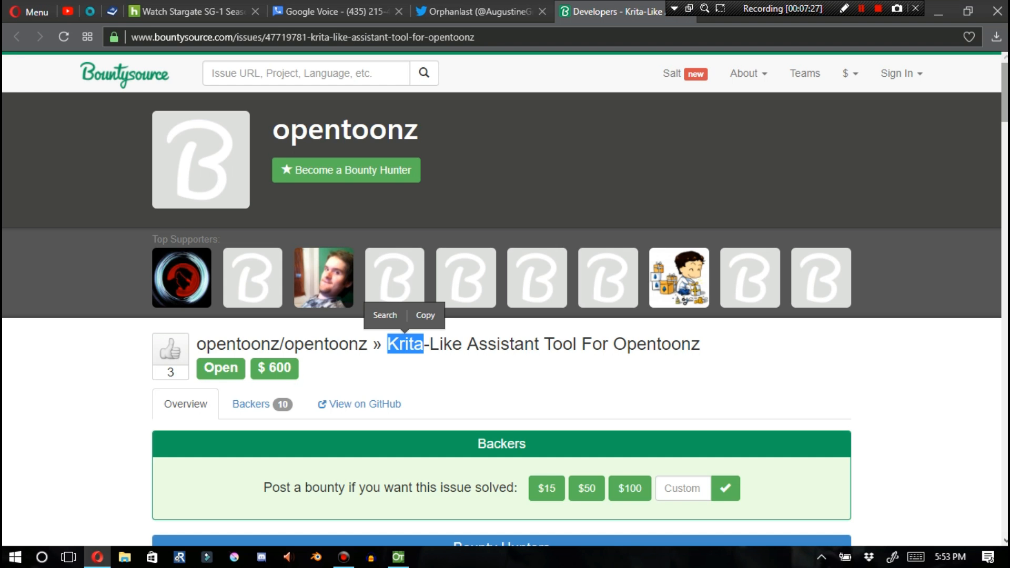
Review the Bountysource page for the Krita-like assistant tool, highlighting the bounty goal amount
{"action": "scroll", "coordinate": [502, 299], "scroll_direction": "down", "scroll_amount": 1}
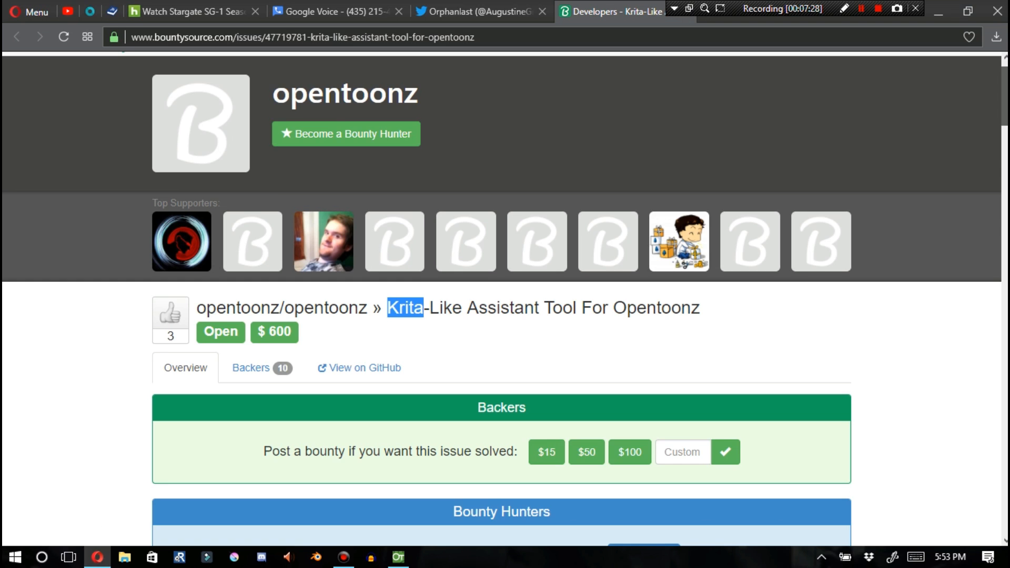
{"action": "scroll", "coordinate": [505, 299], "scroll_direction": "down", "scroll_amount": 2}
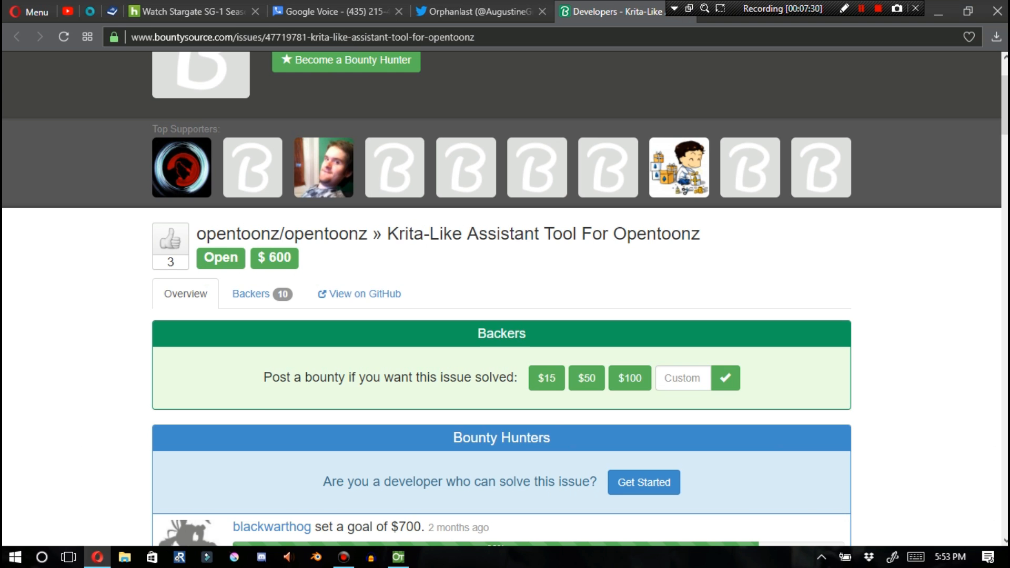
{"action": "scroll", "coordinate": [505, 298], "scroll_direction": "down", "scroll_amount": 5}
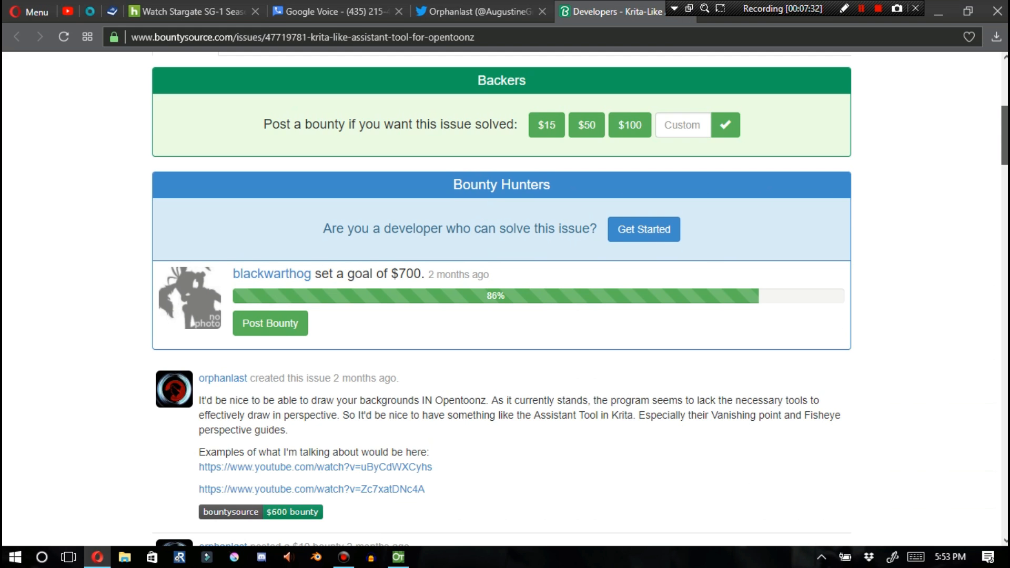
{"action": "scroll", "coordinate": [505, 299], "scroll_direction": "up", "scroll_amount": 1}
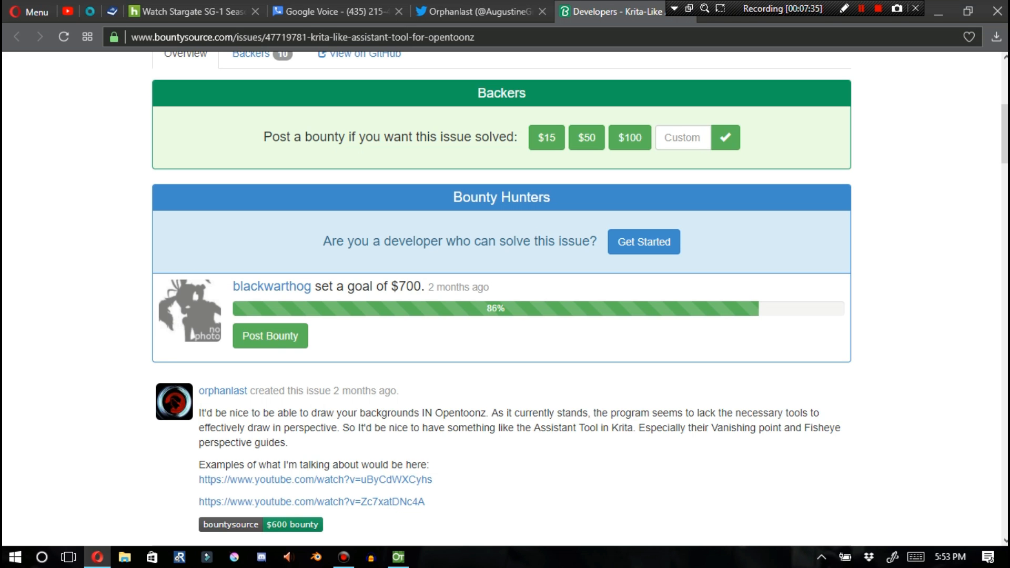
{"action": "left_click_drag", "start_coordinate": [391, 287], "coordinate": [428, 287]}
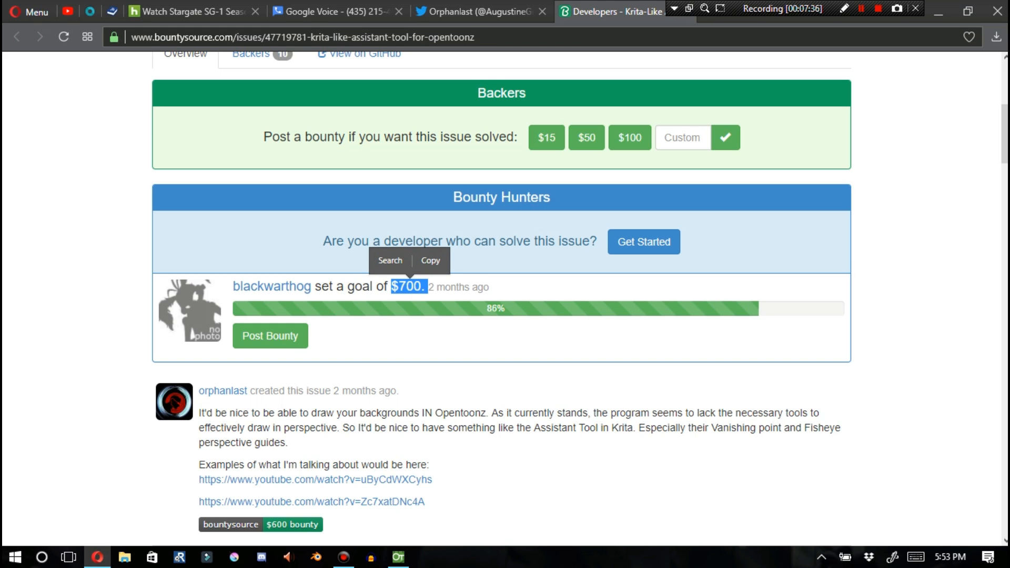
{"action": "scroll", "coordinate": [505, 299], "scroll_direction": "up", "scroll_amount": 5}
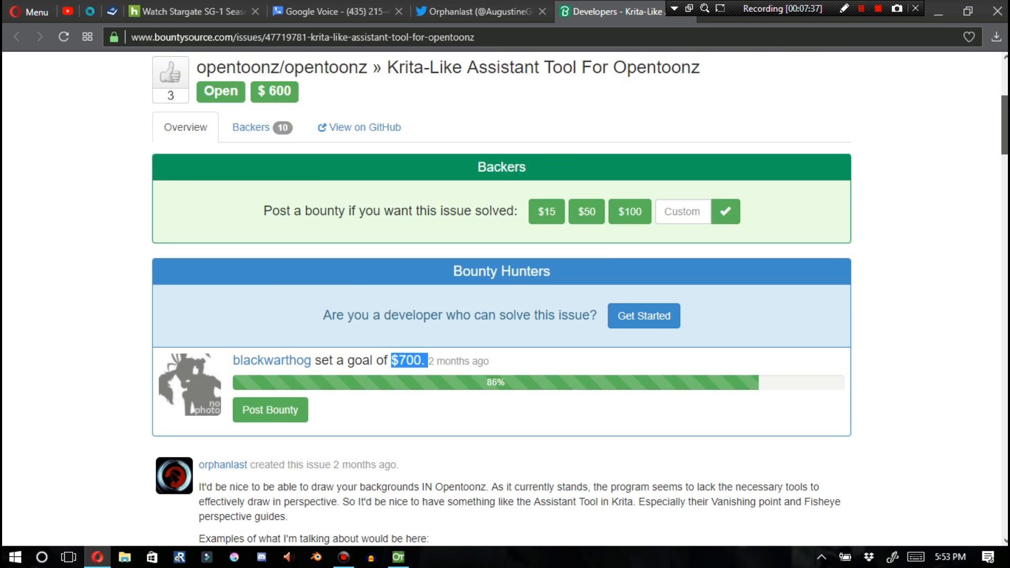
{"action": "scroll", "coordinate": [505, 299], "scroll_direction": "down", "scroll_amount": 1}
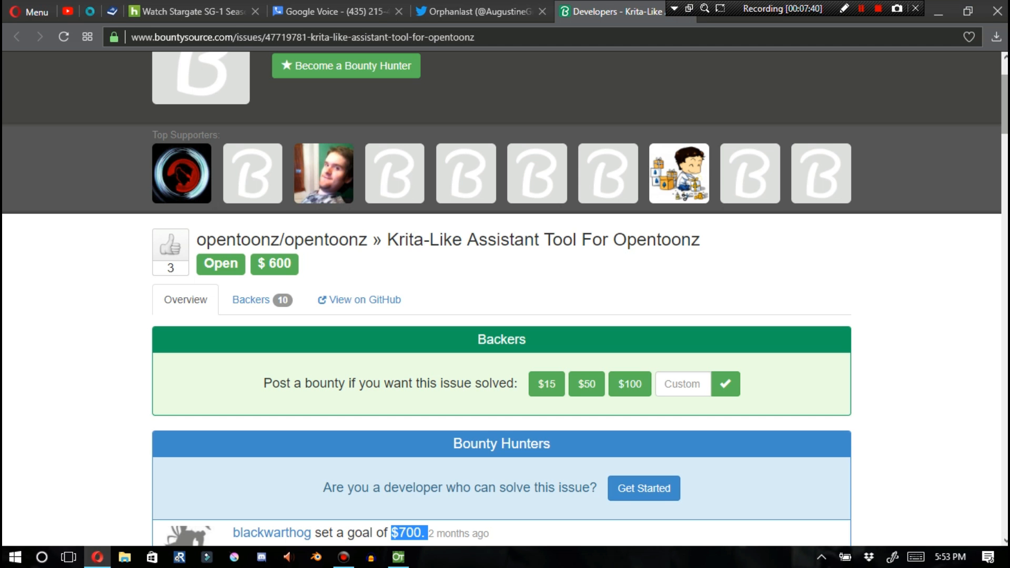
{"action": "scroll", "coordinate": [502, 299], "scroll_direction": "down", "scroll_amount": 5}
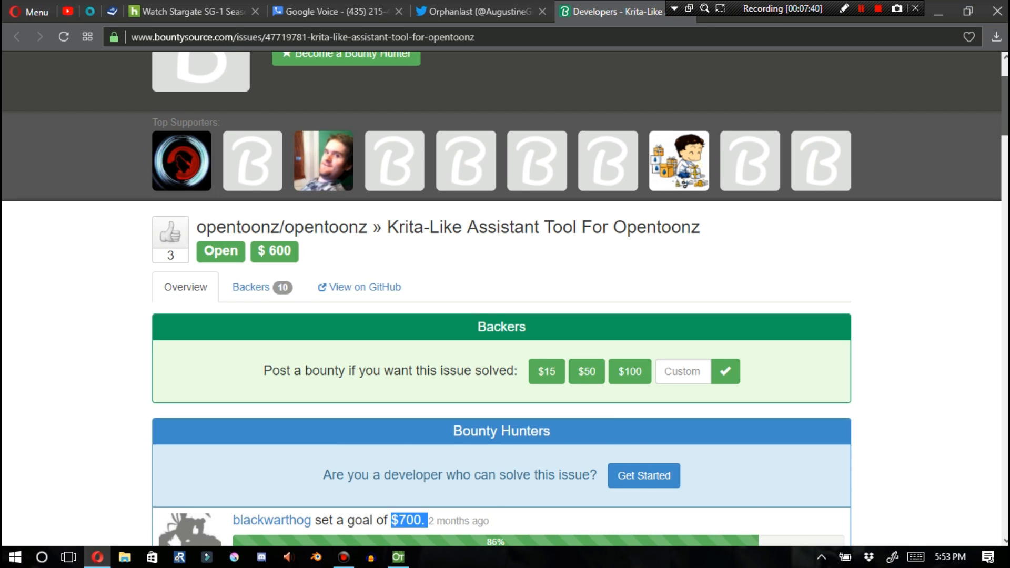
{"action": "scroll", "coordinate": [503, 299], "scroll_direction": "down", "scroll_amount": 9}
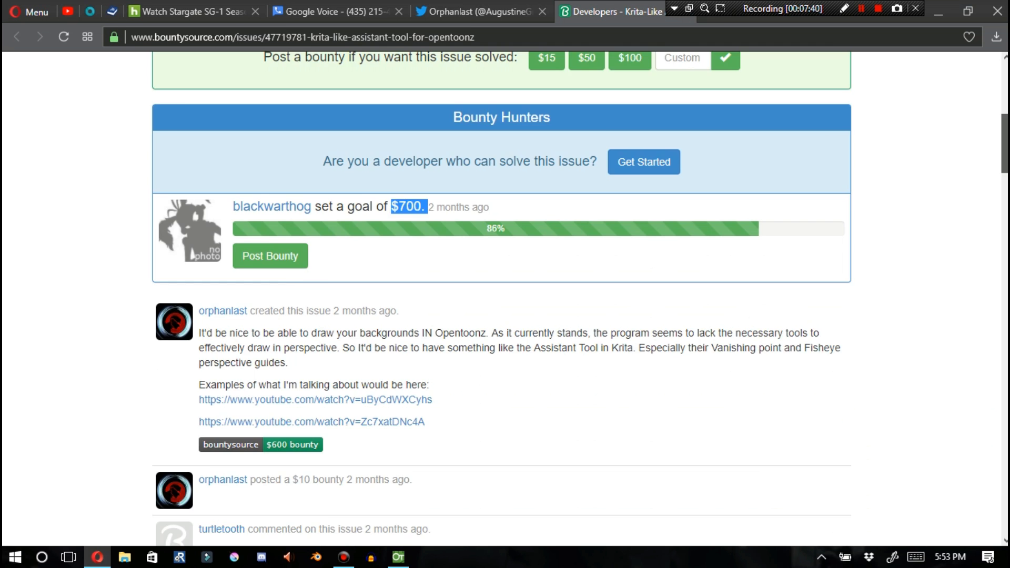
Scroll through the bounty issue's description images and the list of posted bounties and comments
{"action": "scroll", "coordinate": [502, 299], "scroll_direction": "down", "scroll_amount": 10}
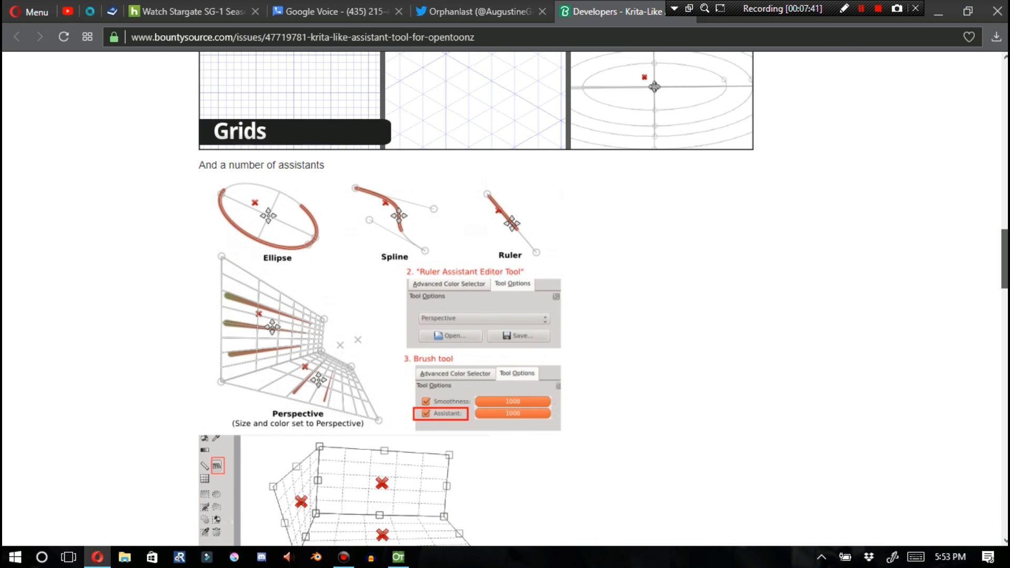
{"action": "scroll", "coordinate": [502, 299], "scroll_direction": "down", "scroll_amount": 1}
{"action": "scroll", "coordinate": [502, 299], "scroll_direction": "down", "scroll_amount": 5}
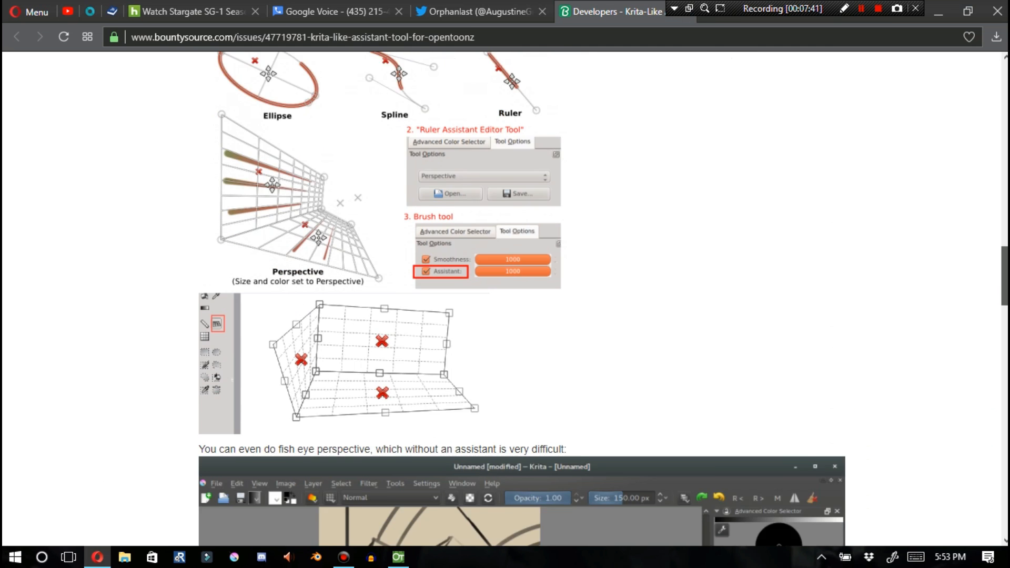
{"action": "scroll", "coordinate": [502, 299], "scroll_direction": "down", "scroll_amount": 6}
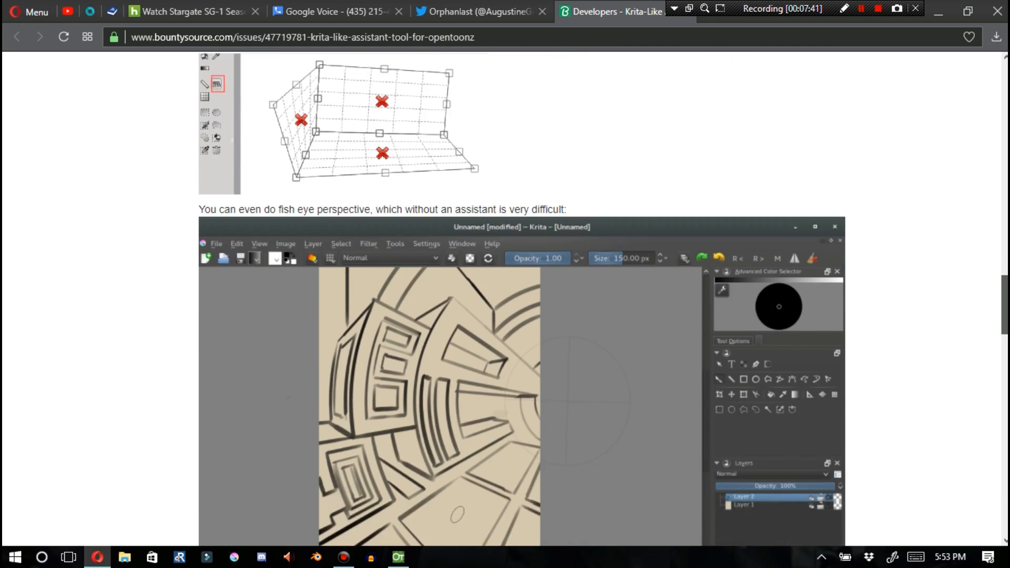
{"action": "scroll", "coordinate": [502, 299], "scroll_direction": "down", "scroll_amount": 9}
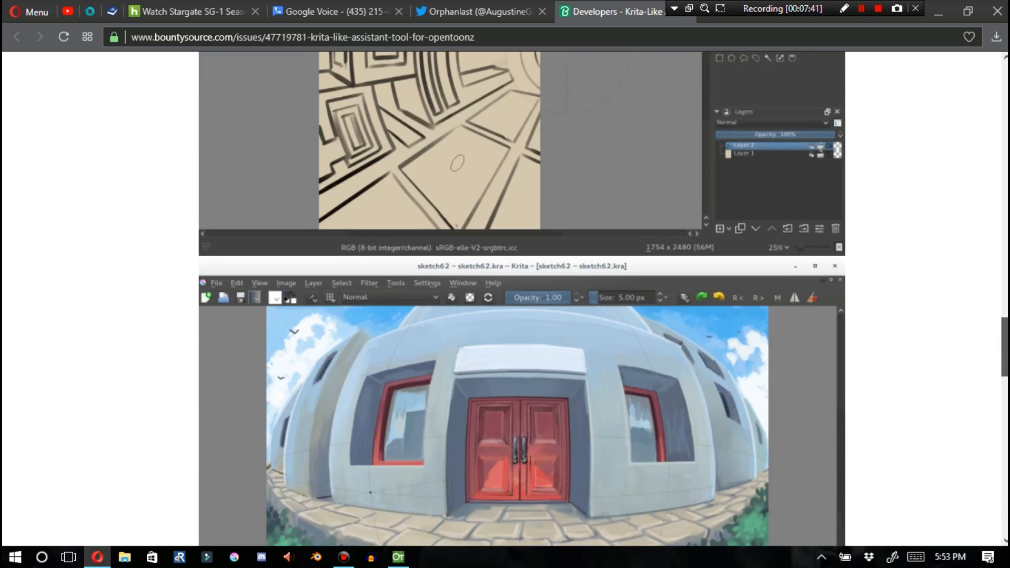
{"action": "scroll", "coordinate": [502, 299], "scroll_direction": "down", "scroll_amount": 5}
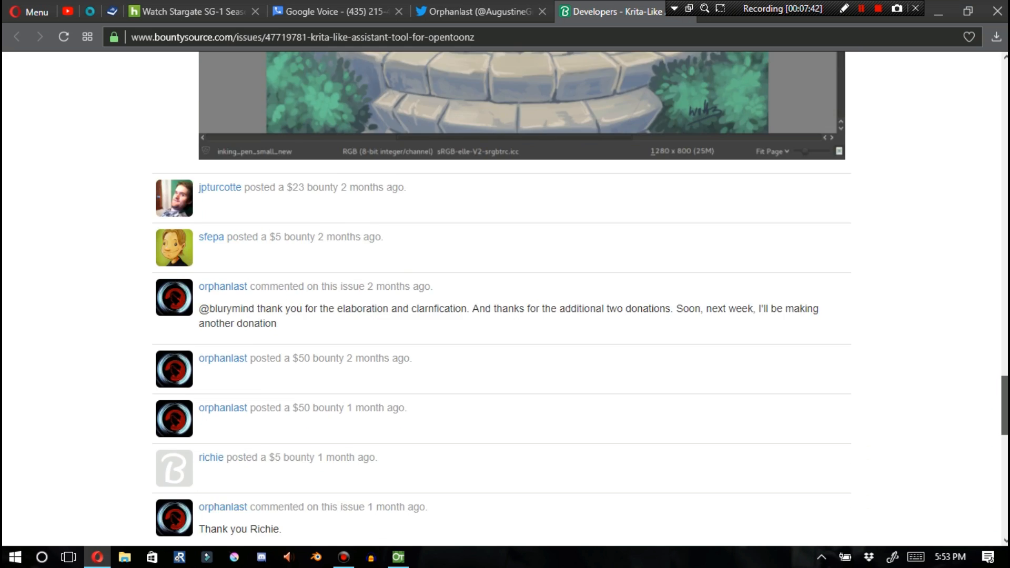
{"action": "scroll", "coordinate": [502, 299], "scroll_direction": "down", "scroll_amount": 3}
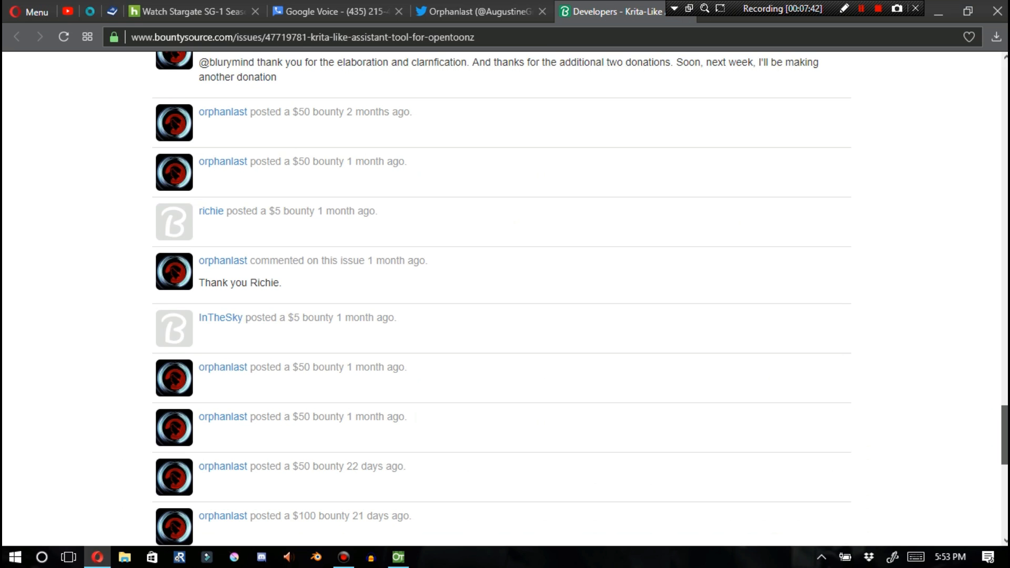
{"action": "scroll", "coordinate": [503, 299], "scroll_direction": "down", "scroll_amount": 1}
{"action": "scroll", "coordinate": [502, 299], "scroll_direction": "down", "scroll_amount": 1}
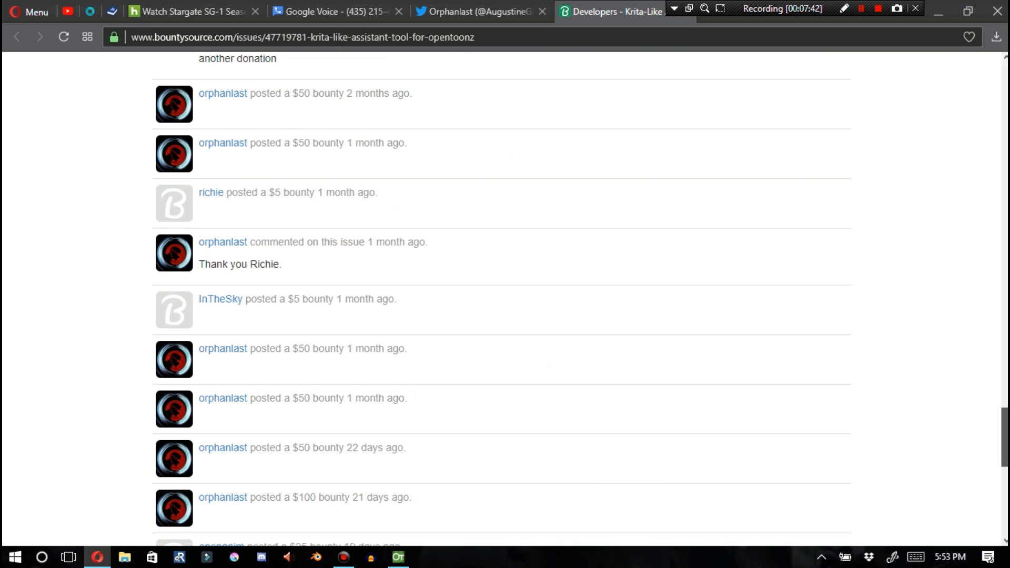
{"action": "scroll", "coordinate": [502, 299], "scroll_direction": "down", "scroll_amount": 1}
{"action": "scroll", "coordinate": [502, 299], "scroll_direction": "down", "scroll_amount": 3}
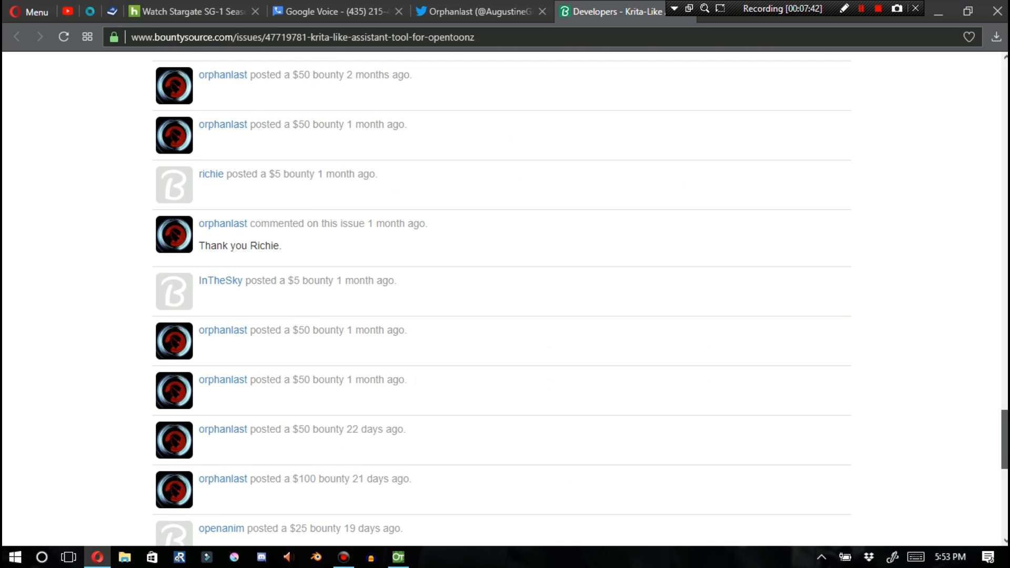
{"action": "scroll", "coordinate": [502, 299], "scroll_direction": "down", "scroll_amount": 3}
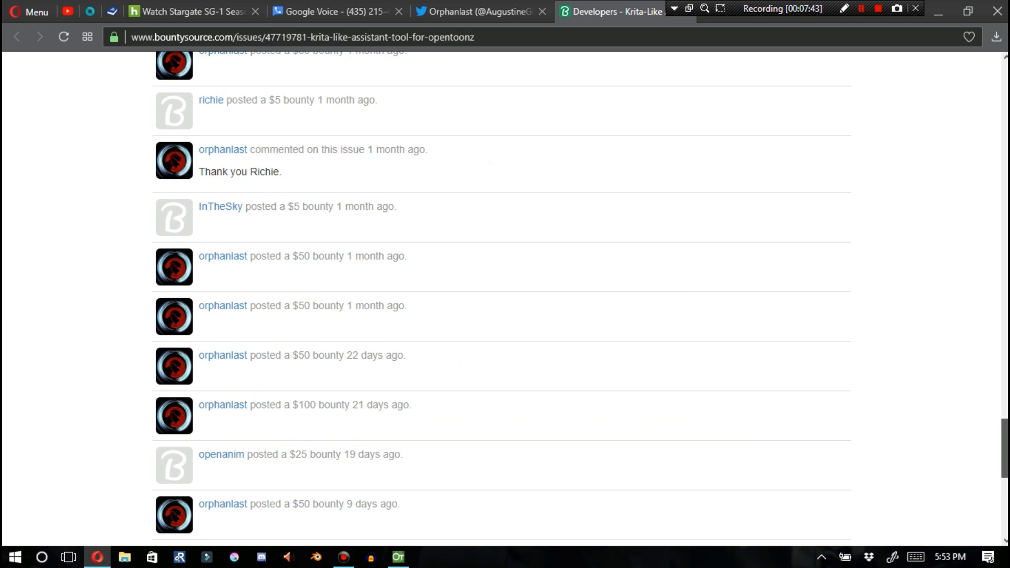
{"action": "scroll", "coordinate": [502, 299], "scroll_direction": "down", "scroll_amount": 3}
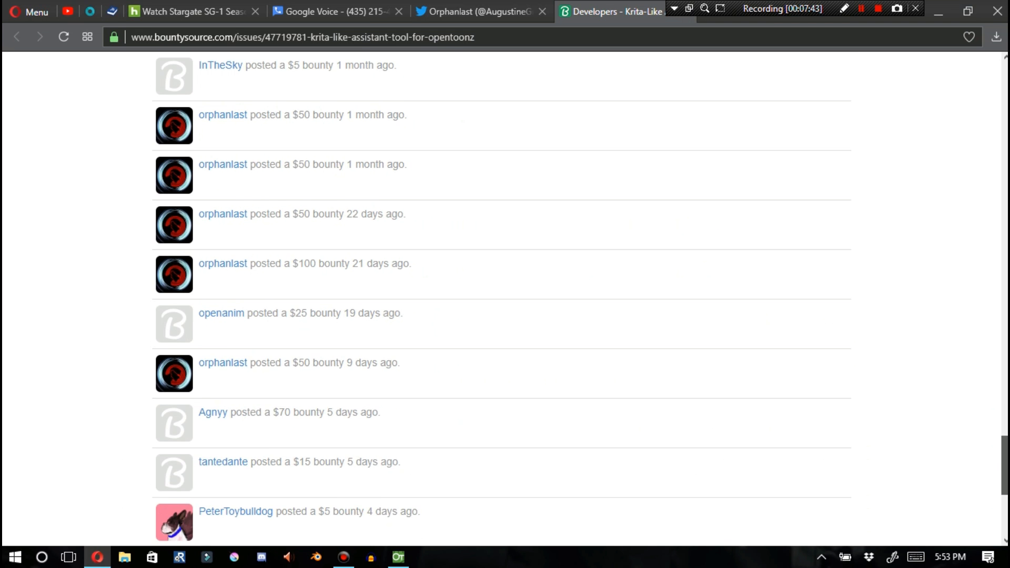
{"action": "scroll", "coordinate": [502, 299], "scroll_direction": "down", "scroll_amount": 2}
{"action": "scroll", "coordinate": [502, 299], "scroll_direction": "down", "scroll_amount": 3}
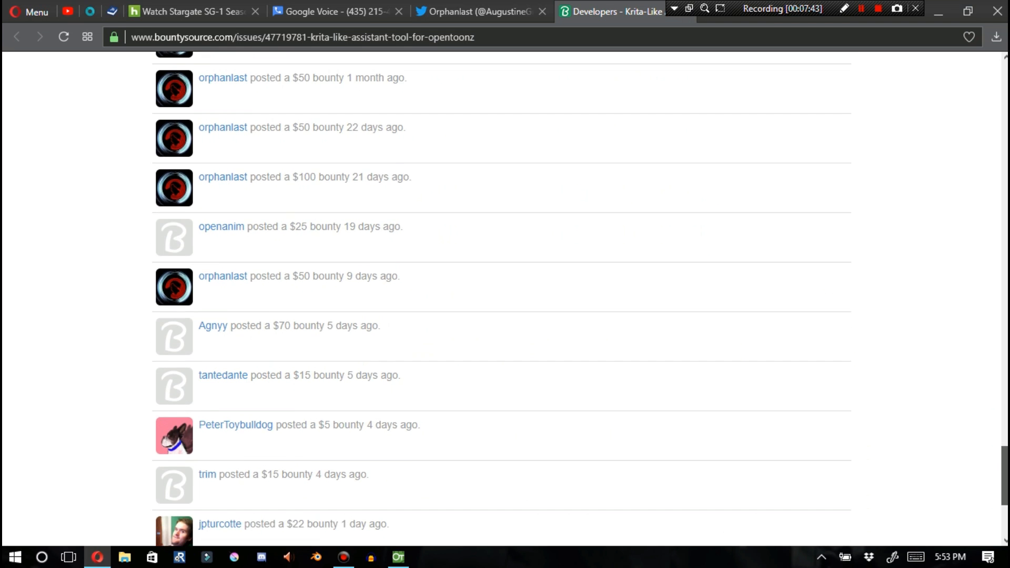
{"action": "scroll", "coordinate": [502, 299], "scroll_direction": "down", "scroll_amount": 4}
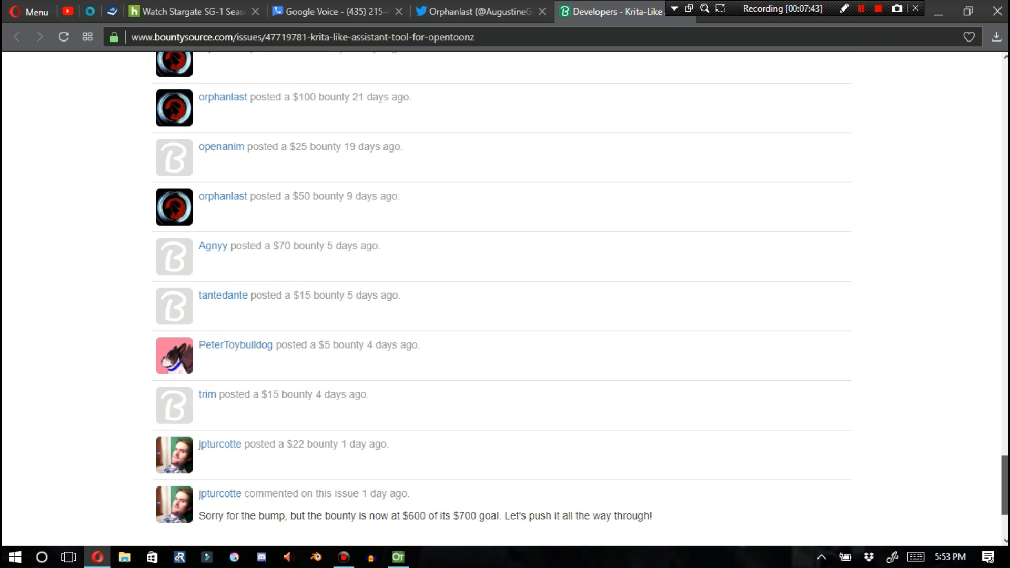
{"action": "scroll", "coordinate": [502, 299], "scroll_direction": "down", "scroll_amount": 2}
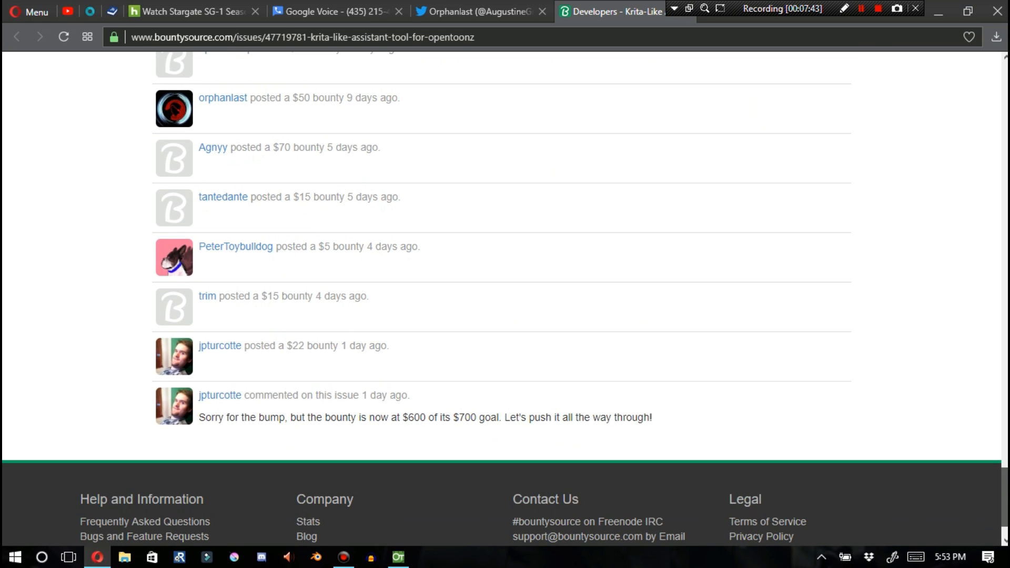
Highlight the dollar amounts of the older posted bounties one by one in the bounty list
{"action": "scroll", "coordinate": [502, 299], "scroll_direction": "down", "scroll_amount": 1}
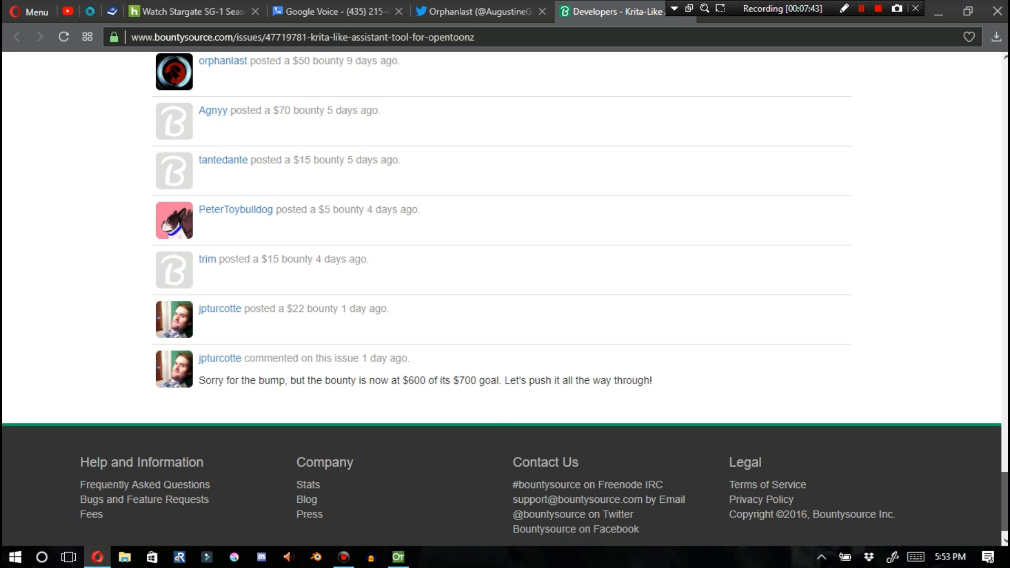
{"action": "scroll", "coordinate": [502, 299], "scroll_direction": "down", "scroll_amount": 1}
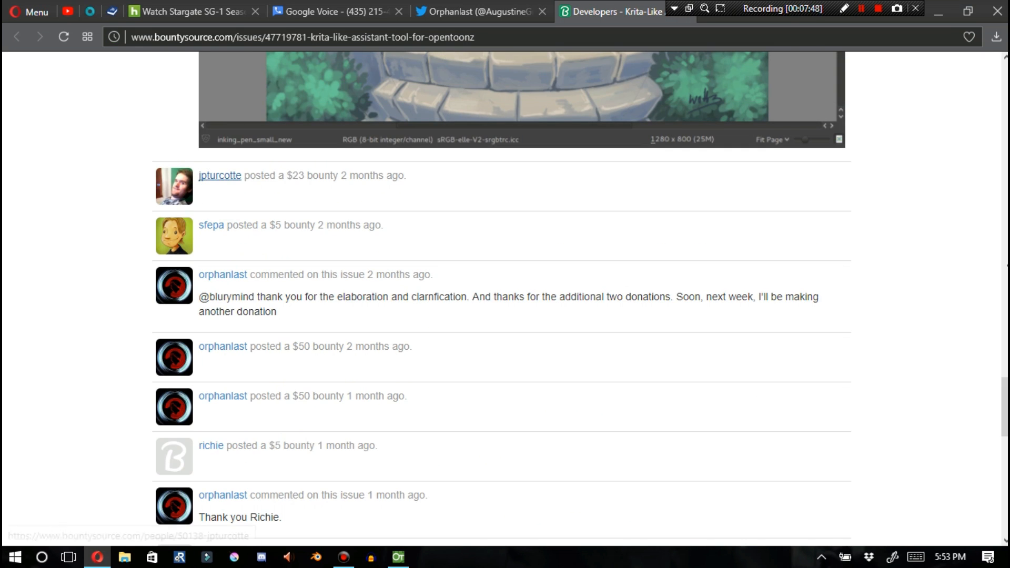
{"action": "double_click", "coordinate": [298, 175]}
{"action": "left_click", "coordinate": [299, 176]}
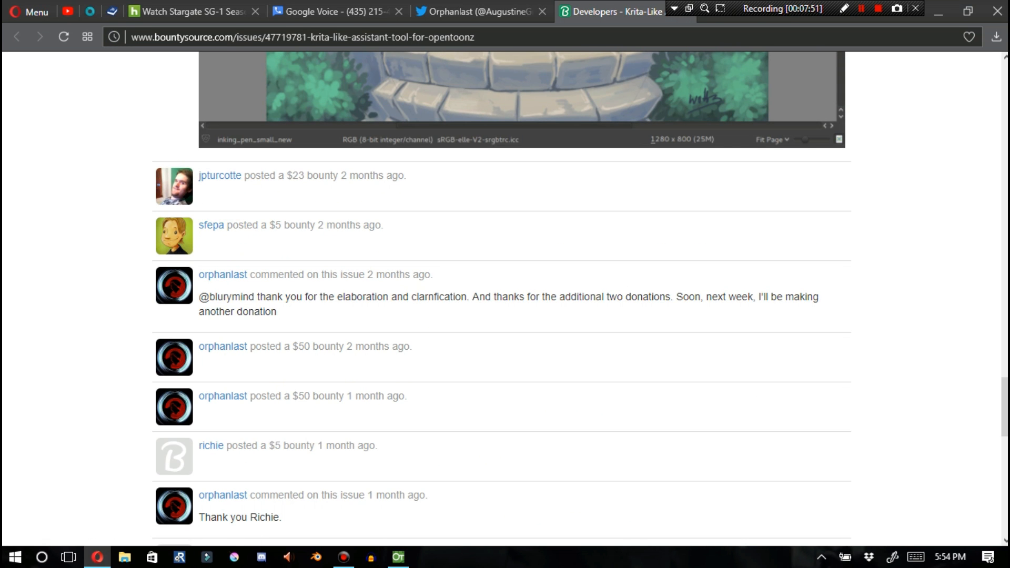
{"action": "left_click_drag", "start_coordinate": [267, 226], "coordinate": [284, 226]}
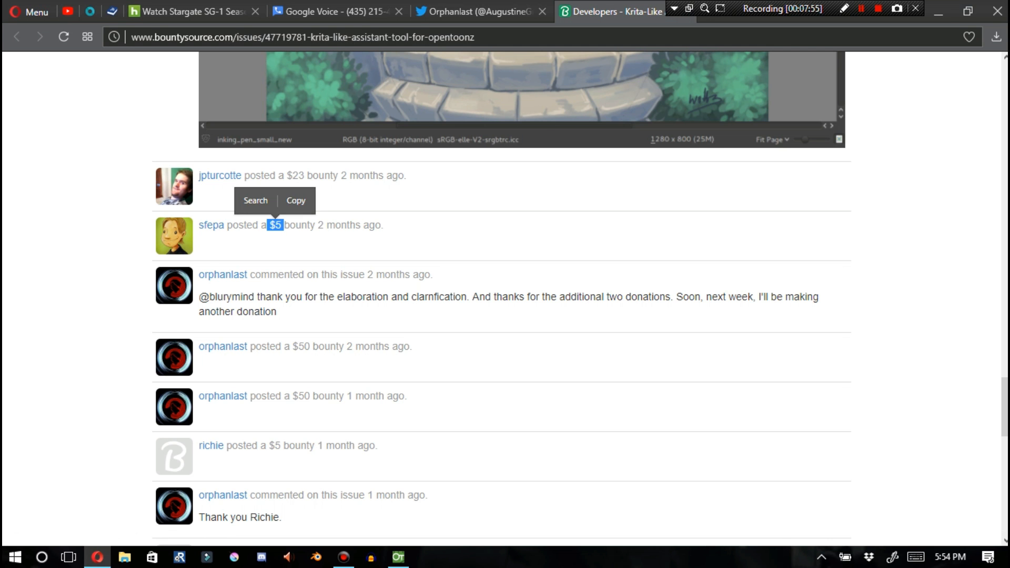
{"action": "scroll", "coordinate": [501, 299], "scroll_direction": "up", "scroll_amount": 7}
{"action": "scroll", "coordinate": [501, 299], "scroll_direction": "down", "scroll_amount": 13}
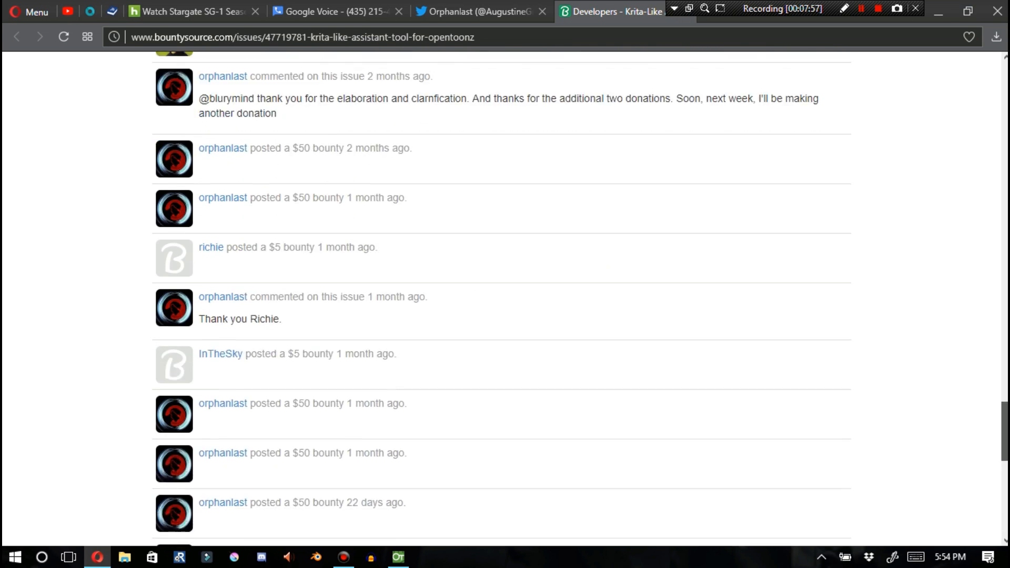
{"action": "scroll", "coordinate": [501, 299], "scroll_direction": "up", "scroll_amount": 1}
{"action": "left_click_drag", "start_coordinate": [269, 150], "coordinate": [289, 150]}
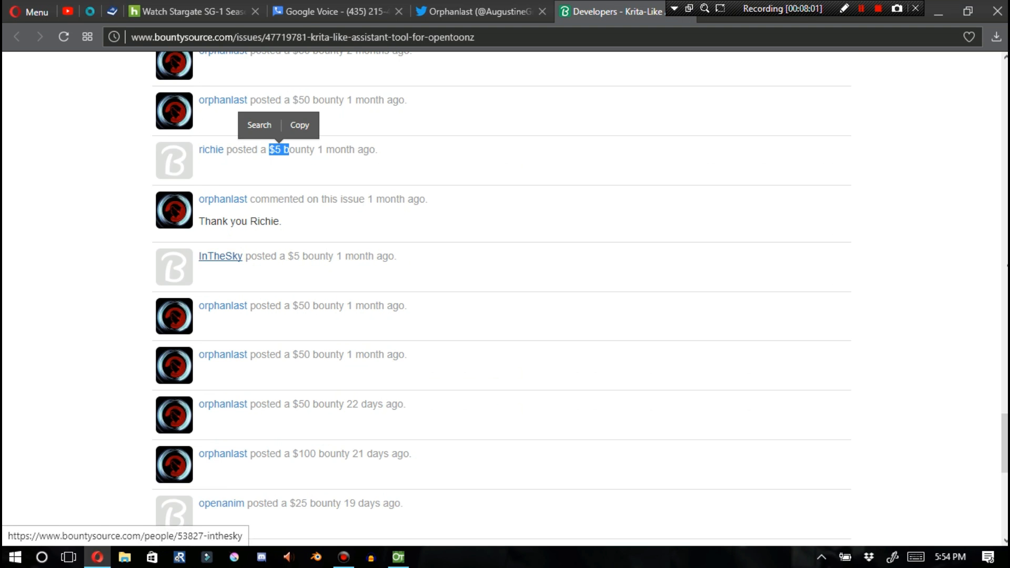
{"action": "left_click", "coordinate": [316, 263]}
{"action": "mouse_move", "coordinate": [308, 256]}
{"action": "left_mouse_down"}
{"action": "mouse_move", "coordinate": [346, 256]}
{"action": "mouse_move", "coordinate": [314, 256]}
{"action": "left_mouse_up"}
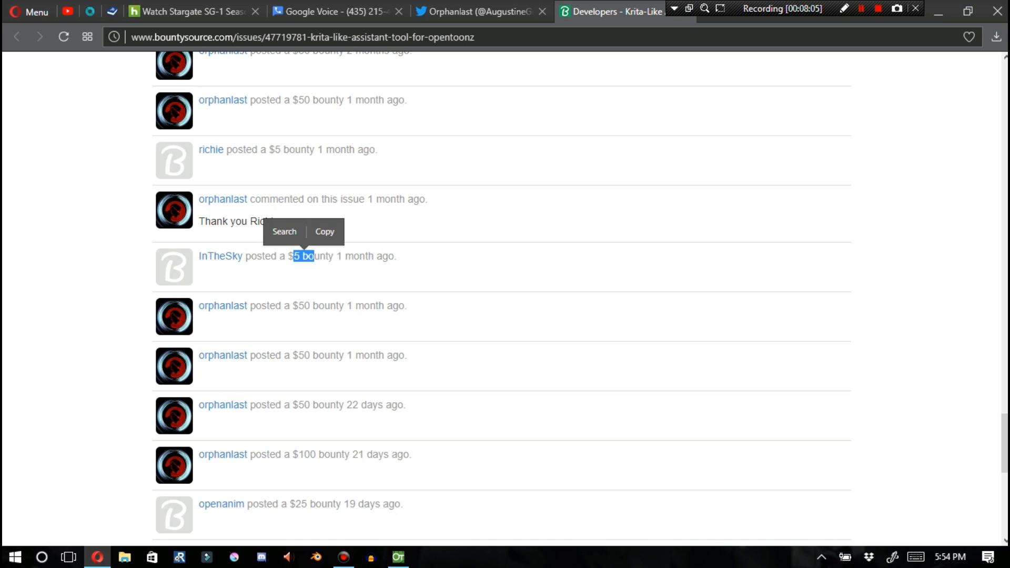
Highlight the remaining posted bounty amounts in the newer entries, down to the latest $22 bounty
{"action": "left_click_drag", "start_coordinate": [1005, 443], "coordinate": [1006, 463]}
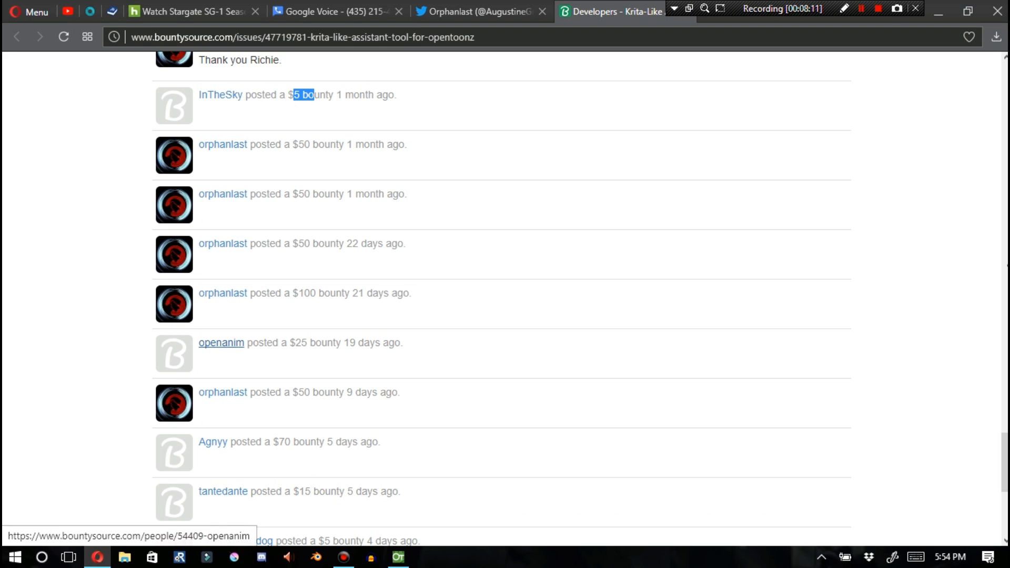
{"action": "left_click_drag", "start_coordinate": [290, 343], "coordinate": [315, 342]}
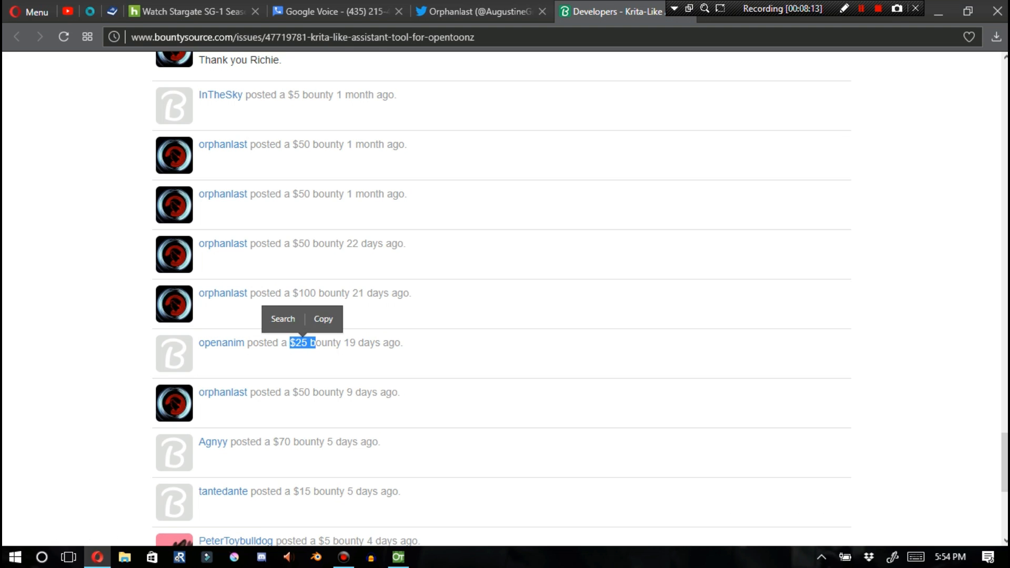
{"action": "left_click_drag", "start_coordinate": [279, 443], "coordinate": [316, 443]}
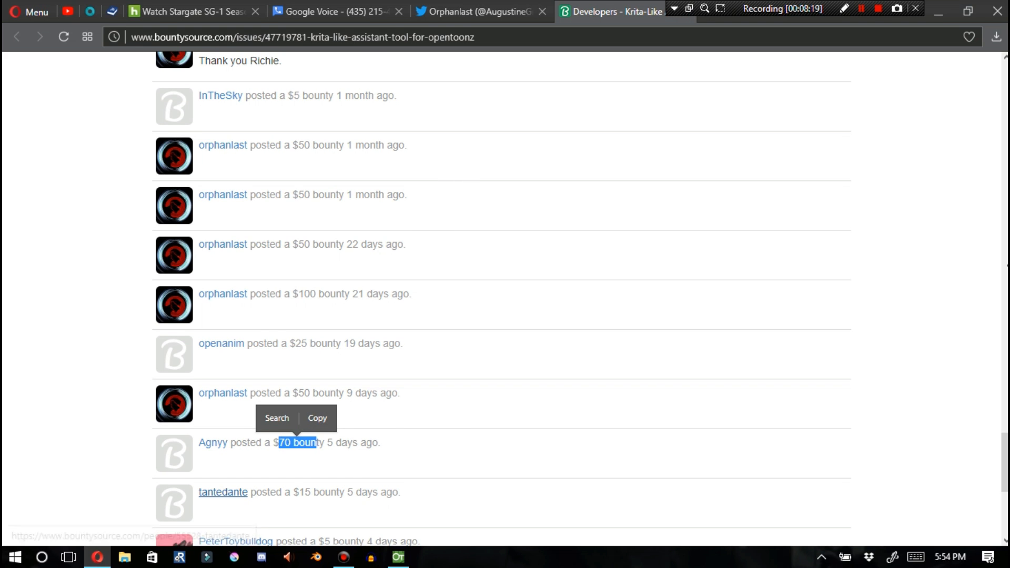
{"action": "left_click_drag", "start_coordinate": [293, 492], "coordinate": [320, 492]}
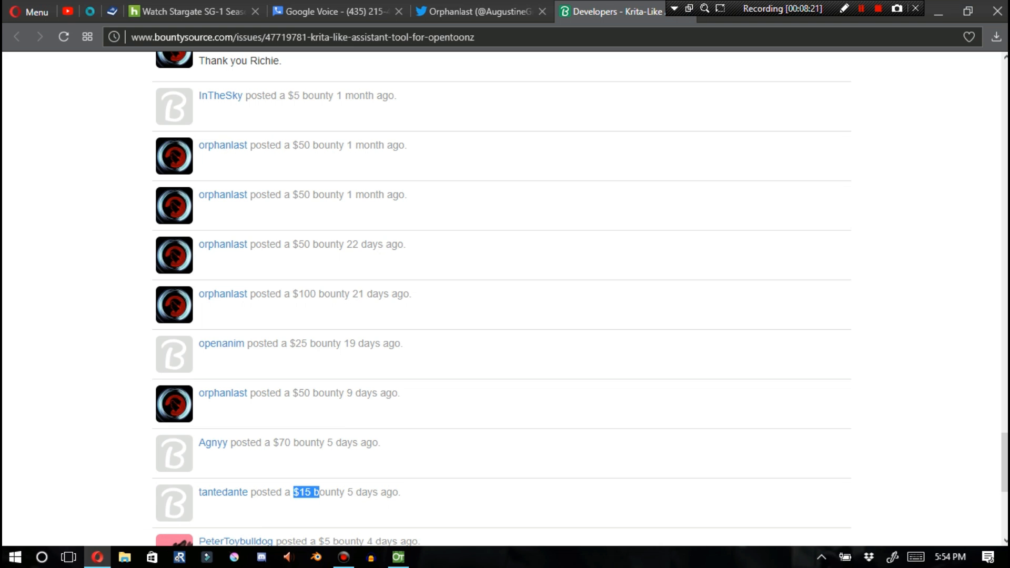
{"action": "scroll", "coordinate": [505, 299], "scroll_direction": "down", "scroll_amount": 5}
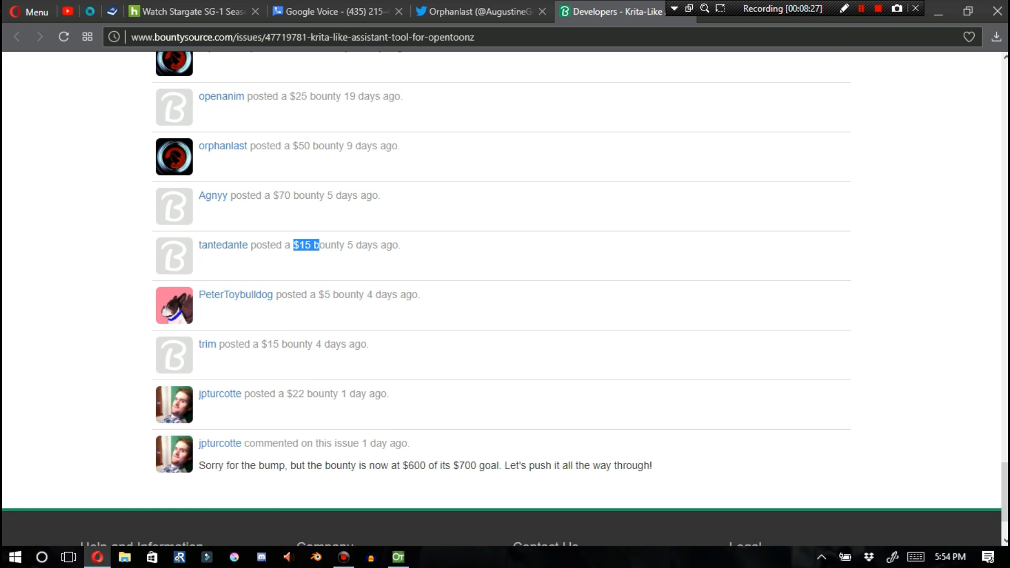
{"action": "left_click_drag", "start_coordinate": [324, 295], "coordinate": [333, 295]}
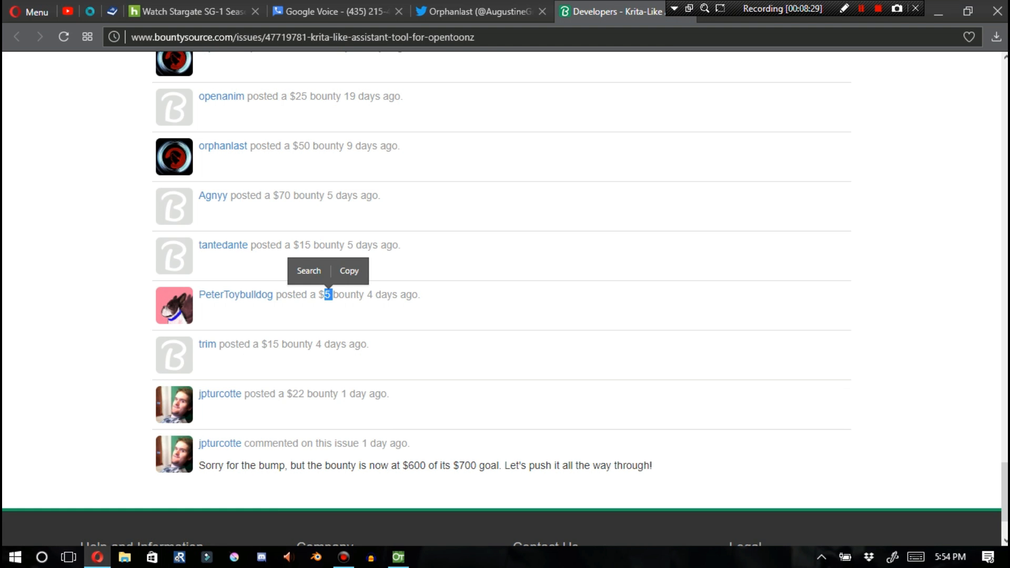
{"action": "left_click_drag", "start_coordinate": [268, 344], "coordinate": [293, 345]}
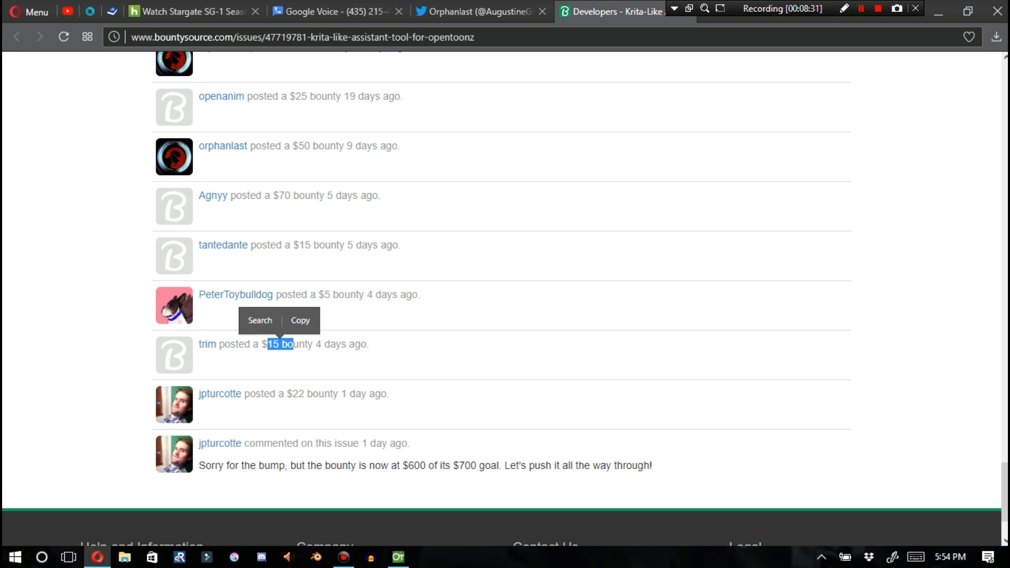
{"action": "left_click", "coordinate": [293, 394]}
{"action": "left_click_drag", "start_coordinate": [293, 395], "coordinate": [318, 394]}
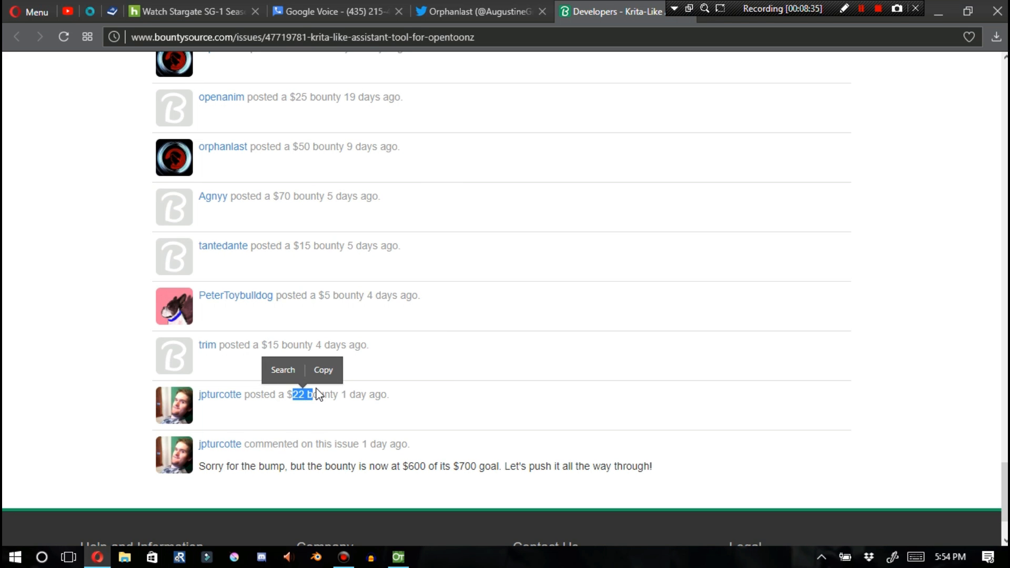
Review the bounty page's header, $700 goal progress, issue description and early comments again
{"action": "scroll", "coordinate": [318, 394], "scroll_direction": "up", "scroll_amount": 20}
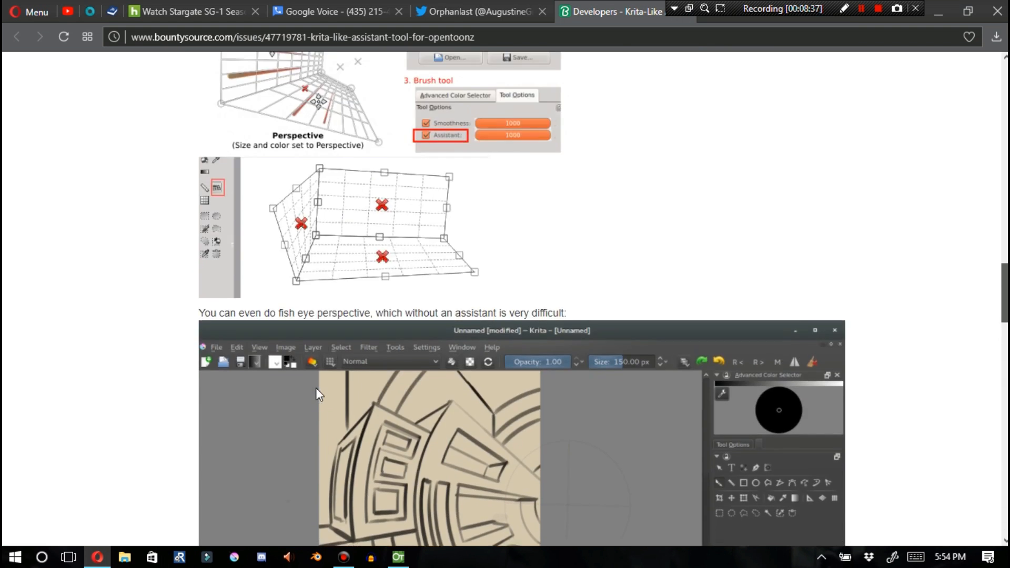
{"action": "scroll", "coordinate": [318, 395], "scroll_direction": "up", "scroll_amount": 15}
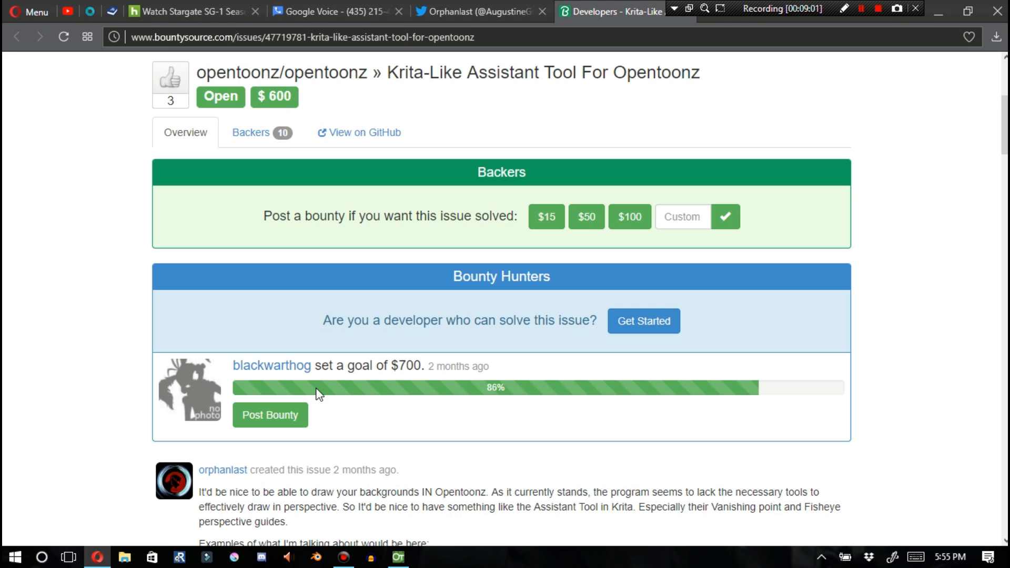
{"action": "scroll", "coordinate": [319, 395], "scroll_direction": "down", "scroll_amount": 2}
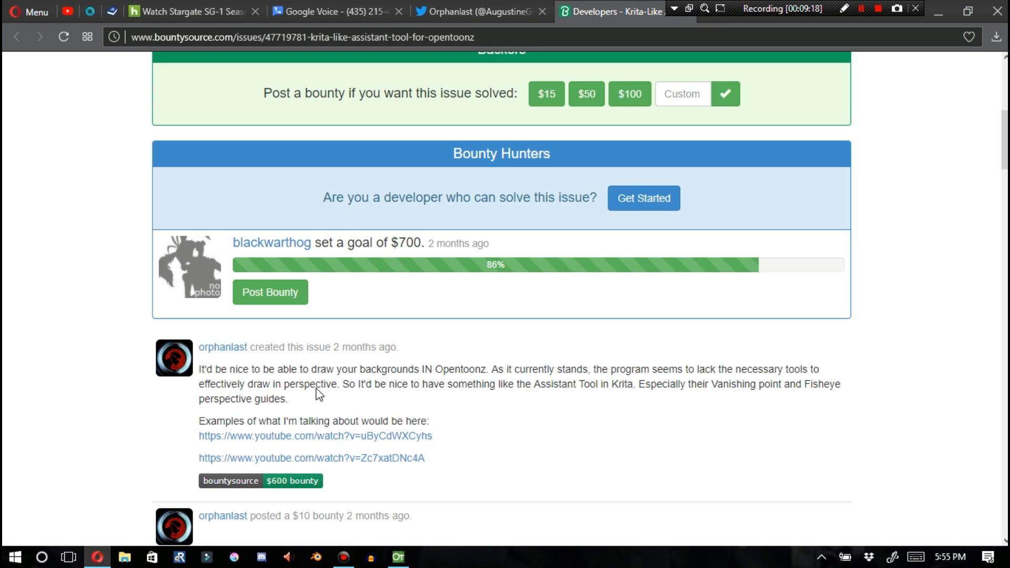
{"action": "scroll", "coordinate": [317, 392], "scroll_direction": "down", "scroll_amount": 5}
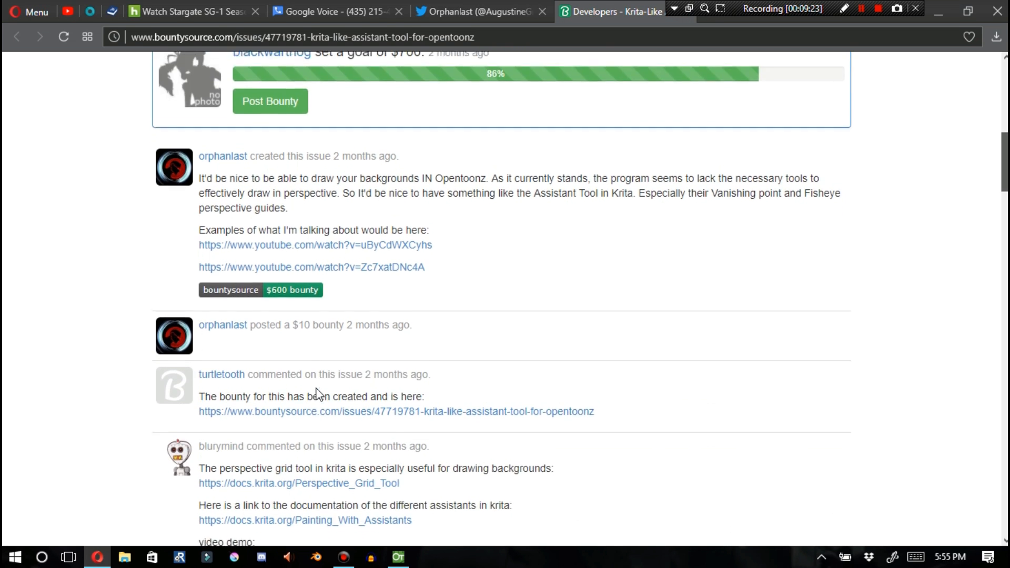
{"action": "scroll", "coordinate": [318, 392], "scroll_direction": "down", "scroll_amount": 12}
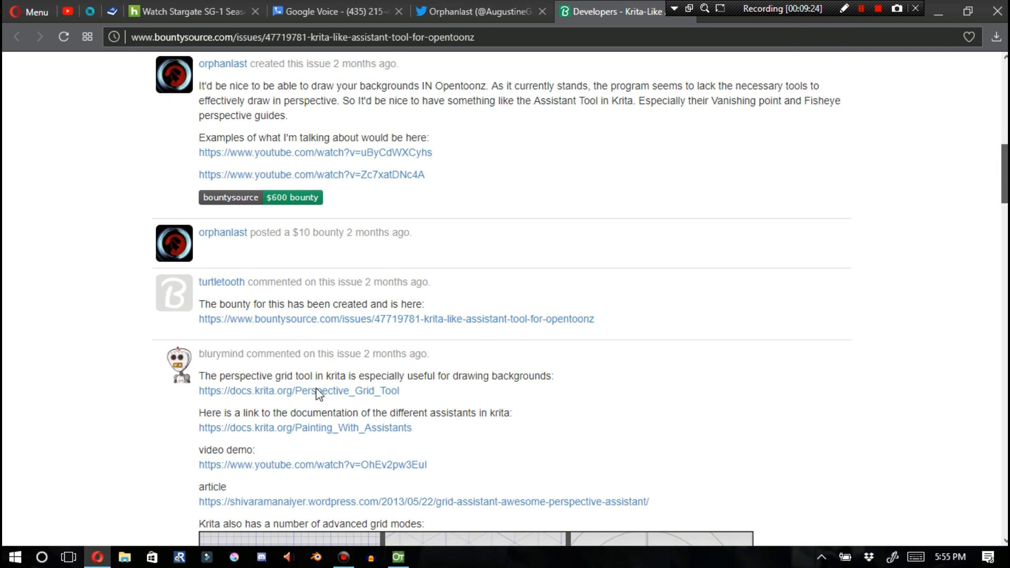
{"action": "scroll", "coordinate": [317, 394], "scroll_direction": "down", "scroll_amount": 10}
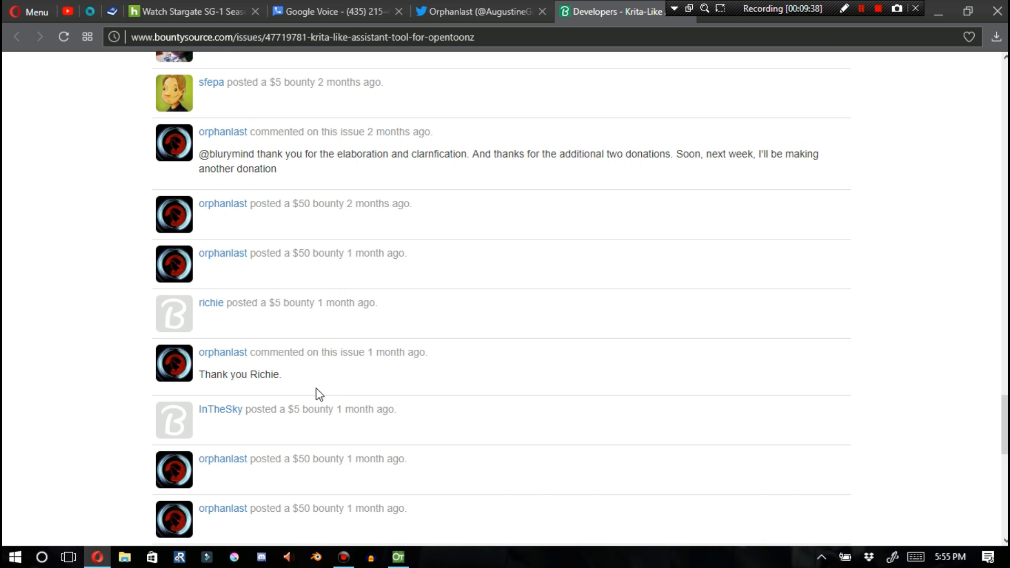
{"action": "scroll", "coordinate": [317, 394], "scroll_direction": "up", "scroll_amount": 5}
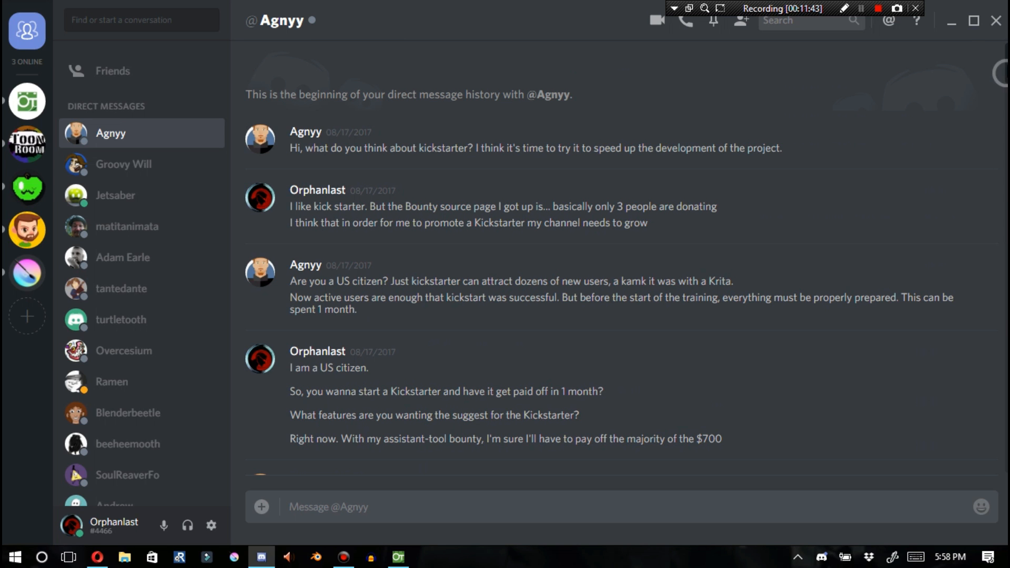
Switch to Discord and read through the direct message conversation about a Kickstarter campaign for OpenToonz features
{"action": "left_click_drag", "start_coordinate": [1007, 57], "coordinate": [1007, 171]}
{"action": "scroll", "coordinate": [622, 258], "scroll_direction": "down", "scroll_amount": 1}
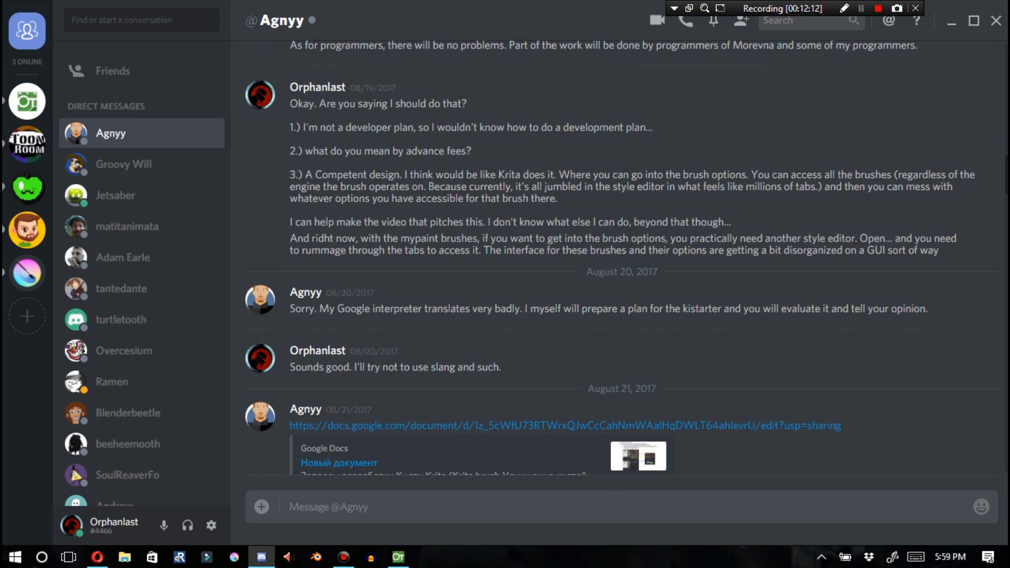
{"action": "scroll", "coordinate": [623, 258], "scroll_direction": "down", "scroll_amount": 1}
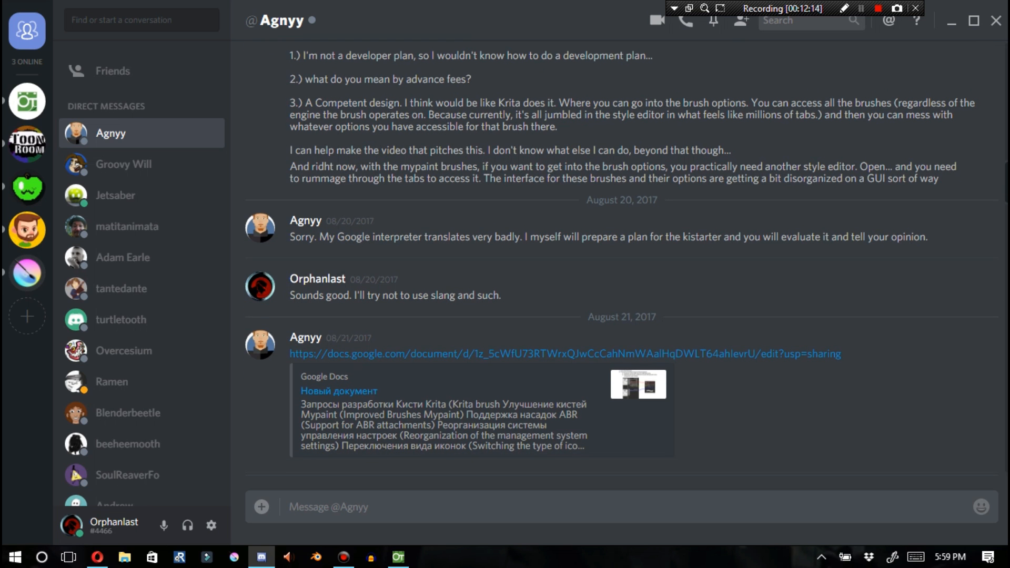
{"action": "scroll", "coordinate": [622, 258], "scroll_direction": "down", "scroll_amount": 1}
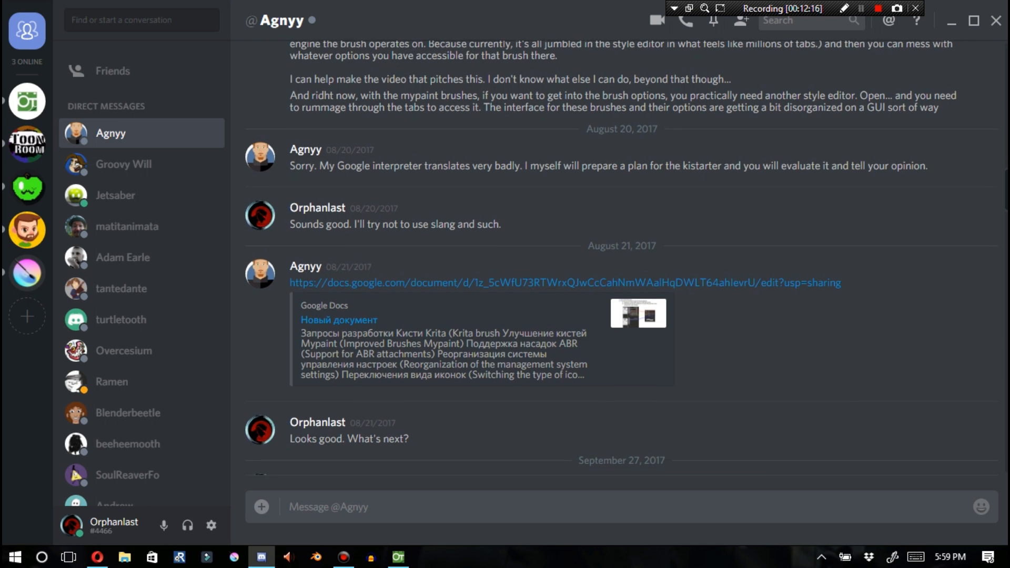
{"action": "scroll", "coordinate": [622, 258], "scroll_direction": "down", "scroll_amount": 1}
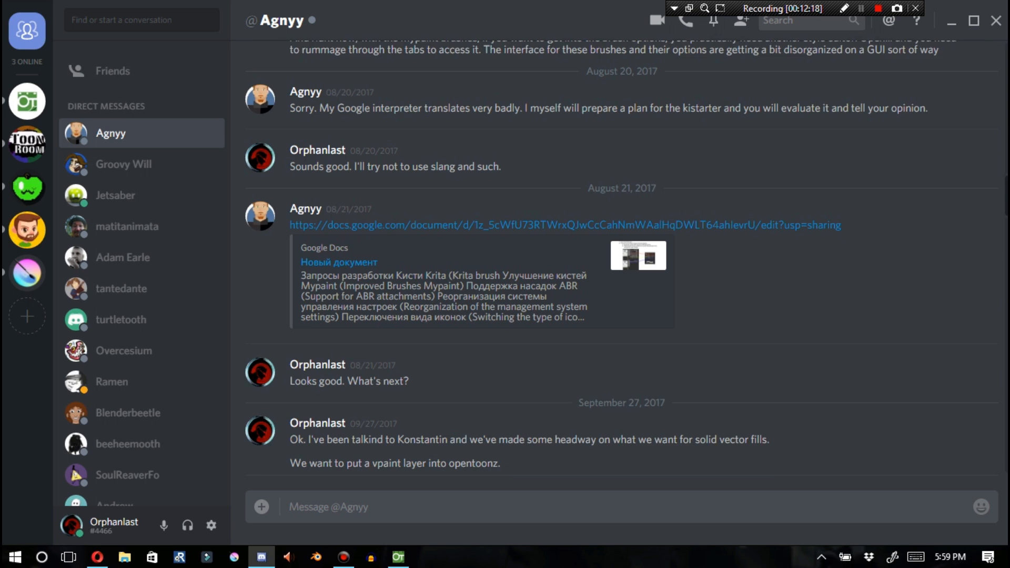
{"action": "scroll", "coordinate": [622, 258], "scroll_direction": "down", "scroll_amount": 1}
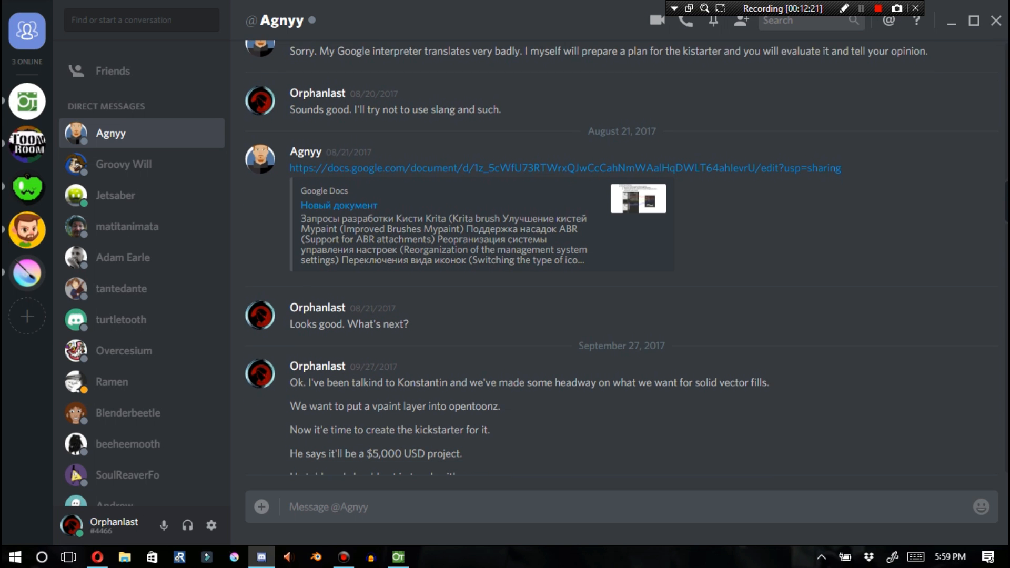
{"action": "scroll", "coordinate": [622, 257], "scroll_direction": "down", "scroll_amount": 1}
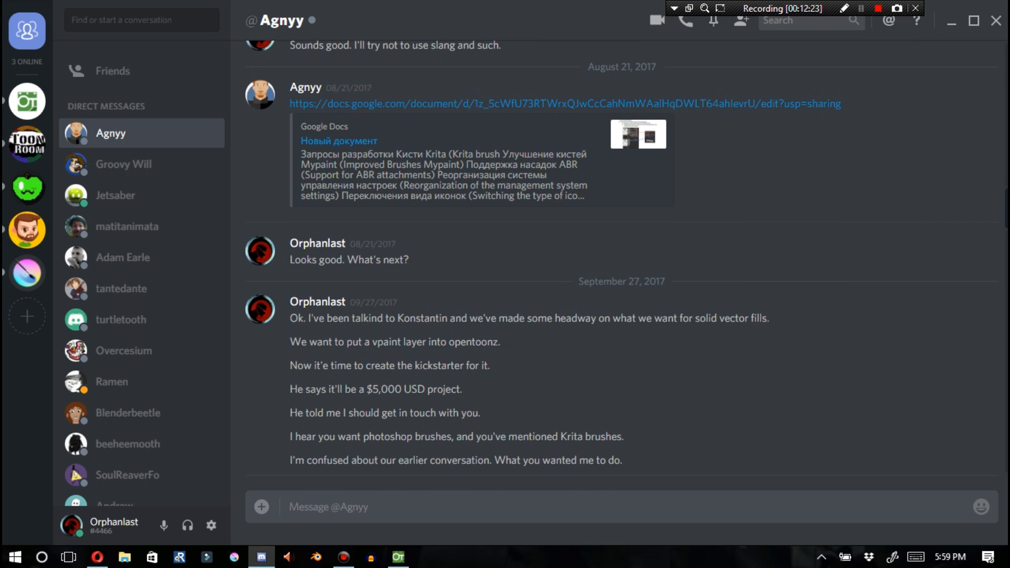
{"action": "scroll", "coordinate": [622, 258], "scroll_direction": "down", "scroll_amount": 1}
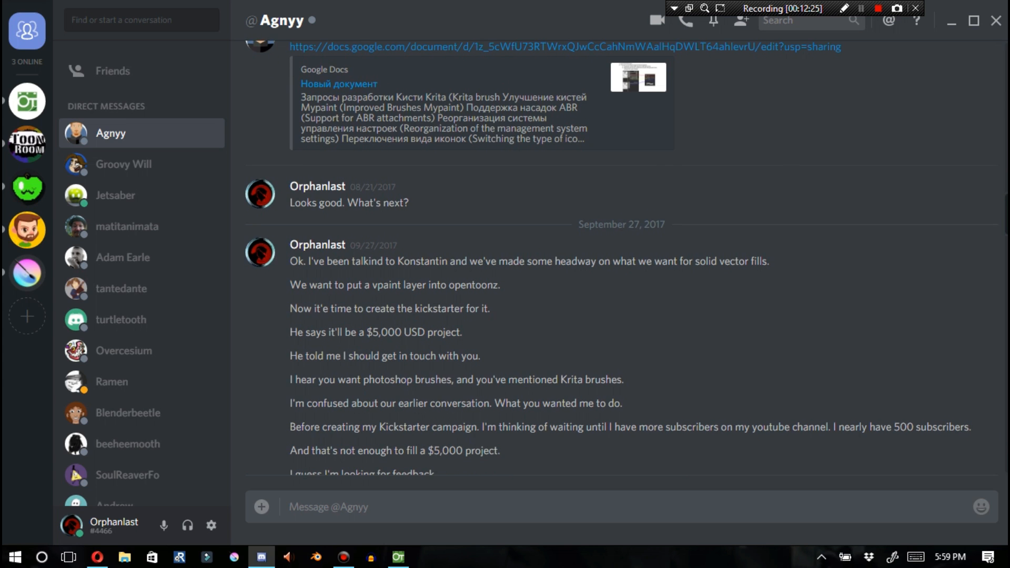
{"action": "scroll", "coordinate": [622, 257], "scroll_direction": "down", "scroll_amount": 2}
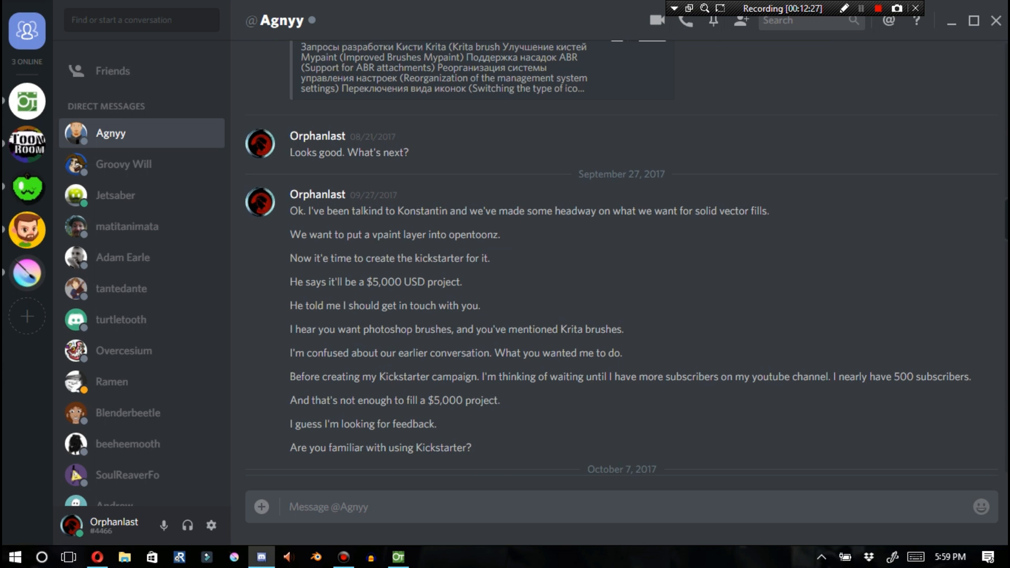
{"action": "scroll", "coordinate": [623, 258], "scroll_direction": "down", "scroll_amount": 3}
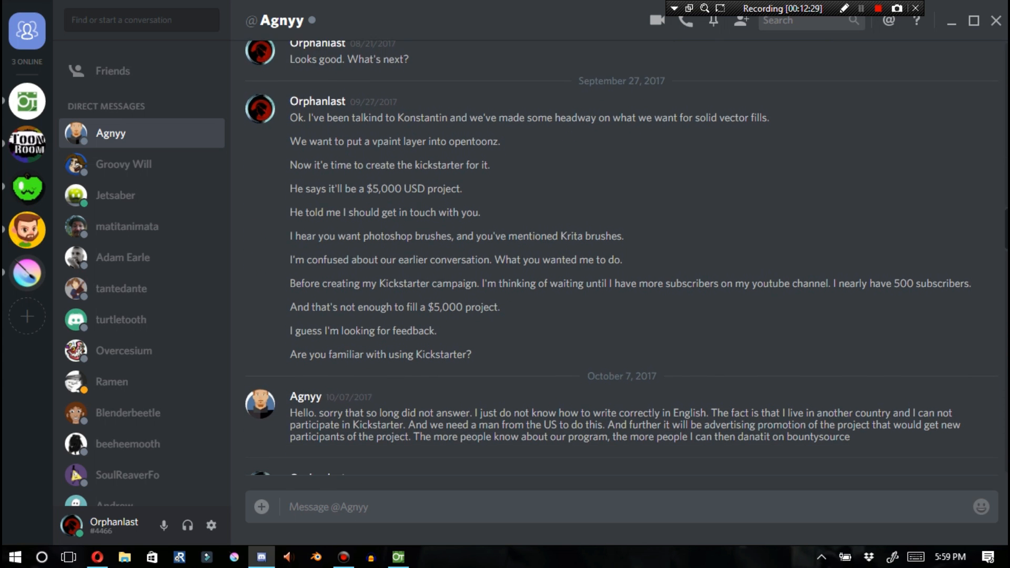
{"action": "scroll", "coordinate": [622, 258], "scroll_direction": "down", "scroll_amount": 1}
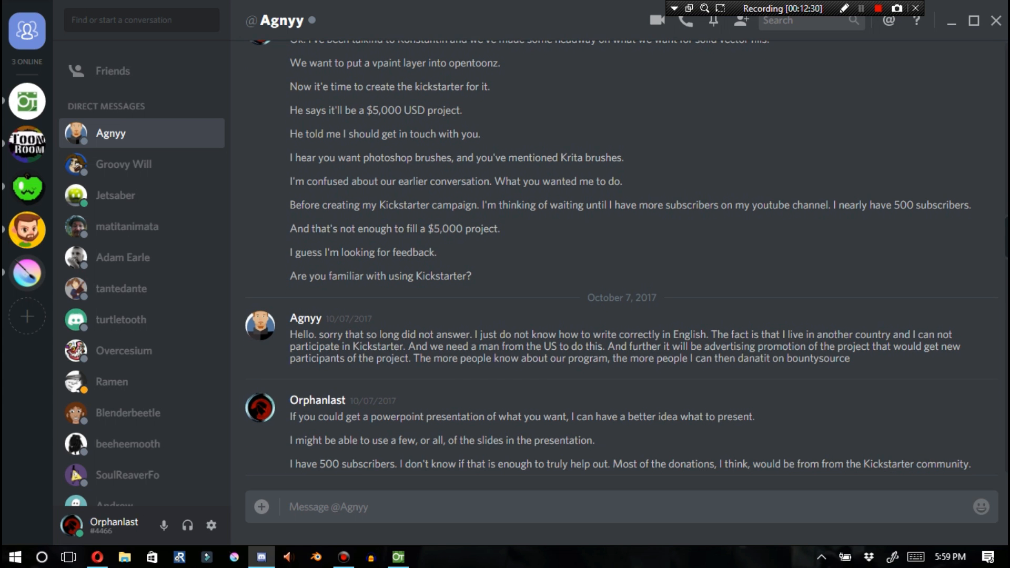
{"action": "scroll", "coordinate": [622, 258], "scroll_direction": "down", "scroll_amount": 3}
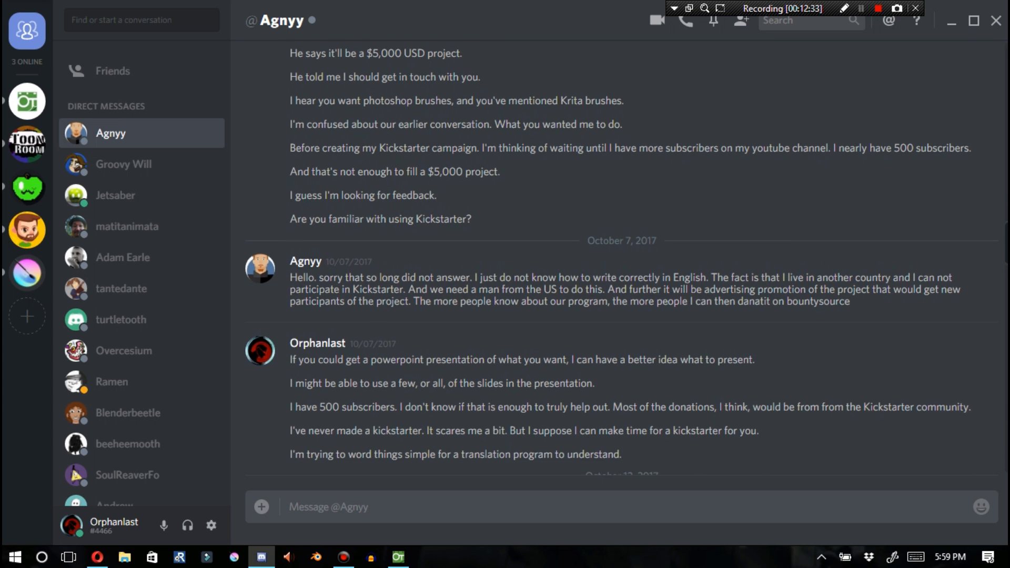
{"action": "scroll", "coordinate": [622, 258], "scroll_direction": "down", "scroll_amount": 3}
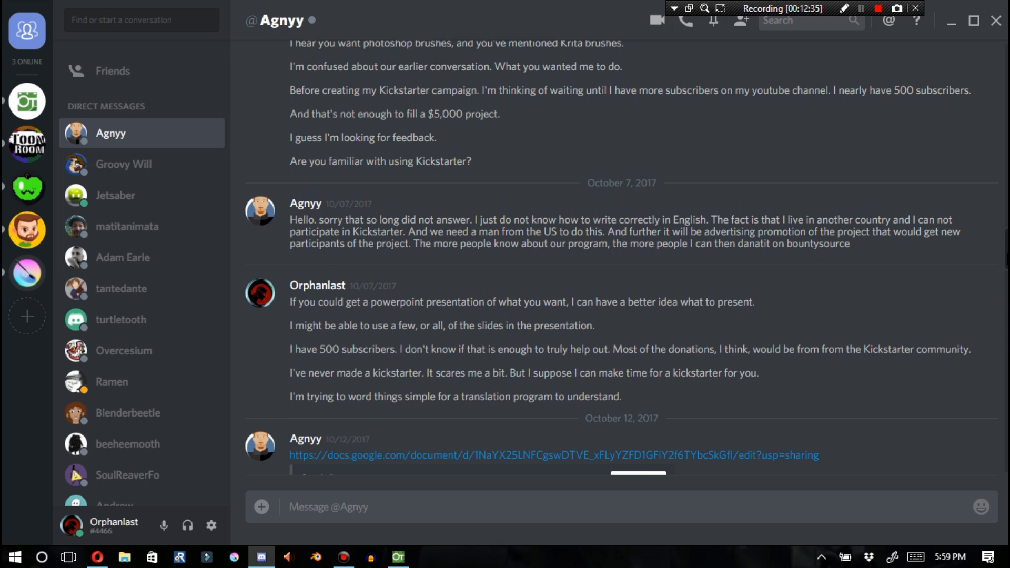
{"action": "scroll", "coordinate": [1007, 266], "scroll_direction": "down", "scroll_amount": 3}
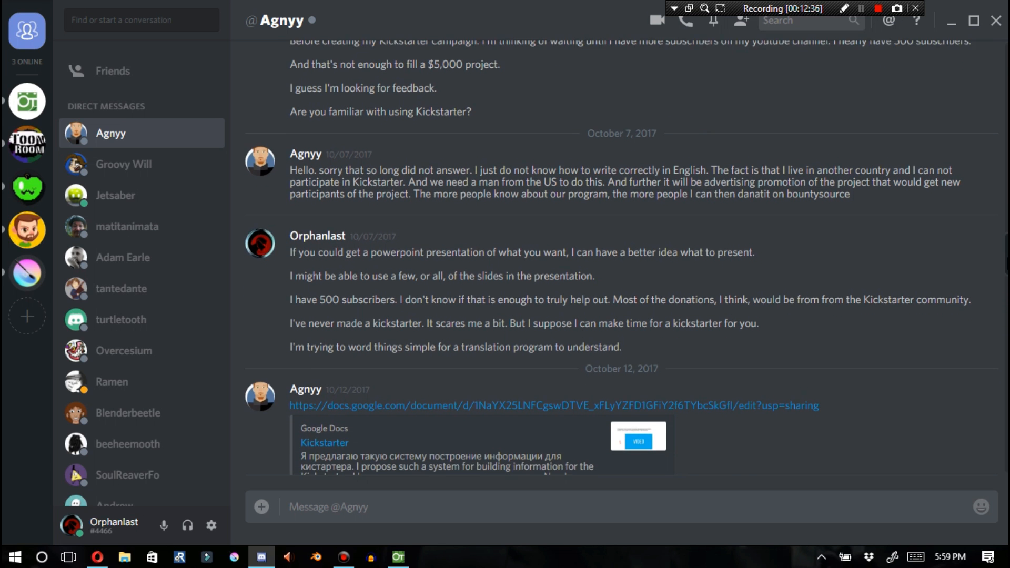
Scroll further through the direct message conversation, reading the Kickstarter template, Spine example and step-by-step questions
{"action": "scroll", "coordinate": [1007, 266], "scroll_direction": "down", "scroll_amount": 3}
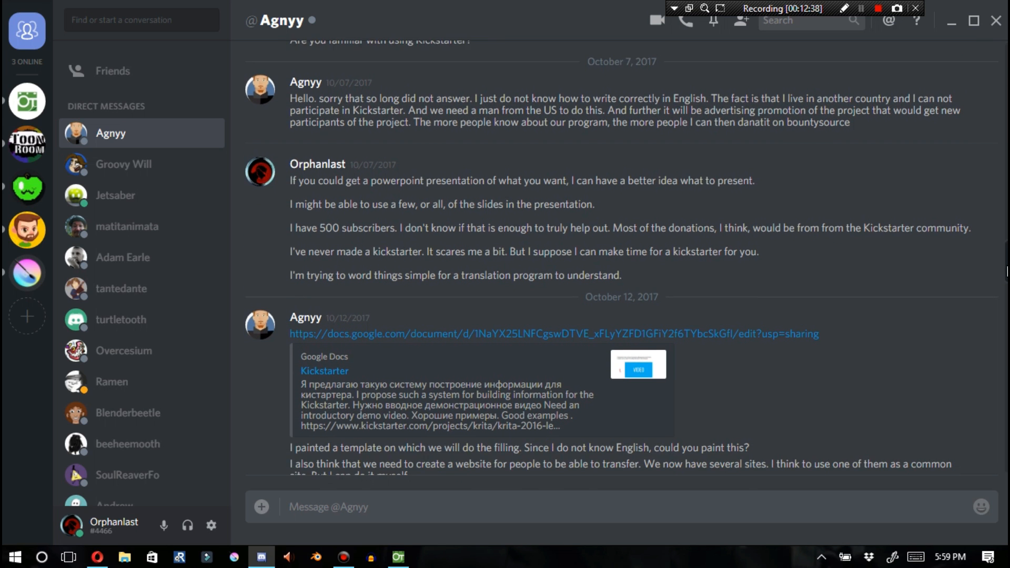
{"action": "scroll", "coordinate": [1007, 273], "scroll_direction": "down", "scroll_amount": 3}
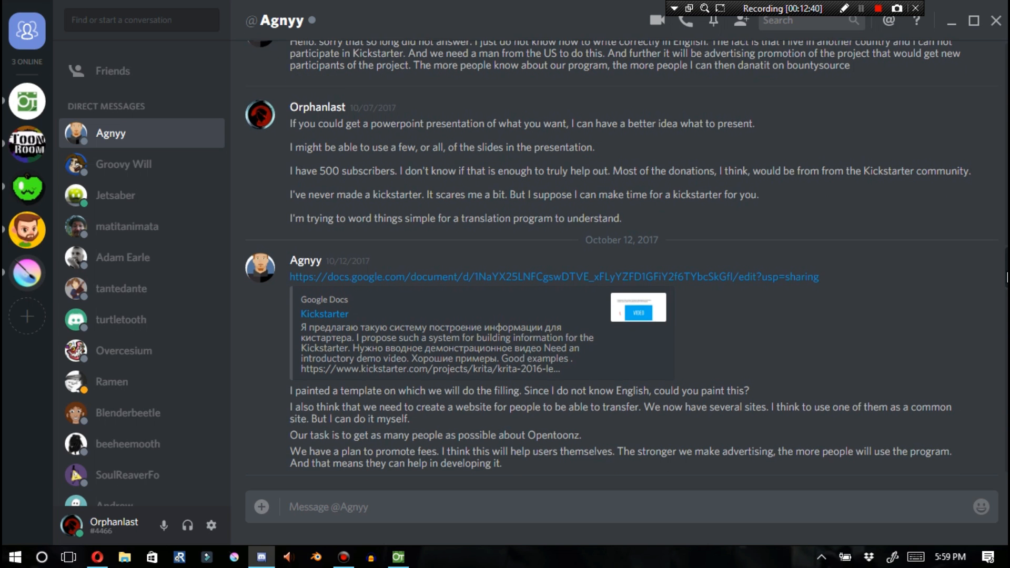
{"action": "scroll", "coordinate": [1007, 278], "scroll_direction": "down", "scroll_amount": 3}
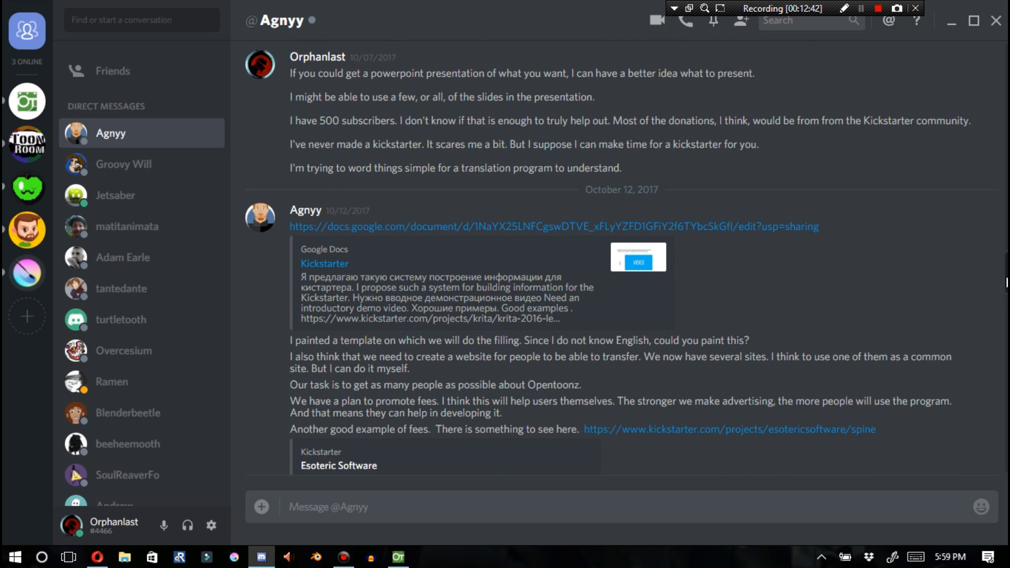
{"action": "scroll", "coordinate": [1007, 284], "scroll_direction": "down", "scroll_amount": 3}
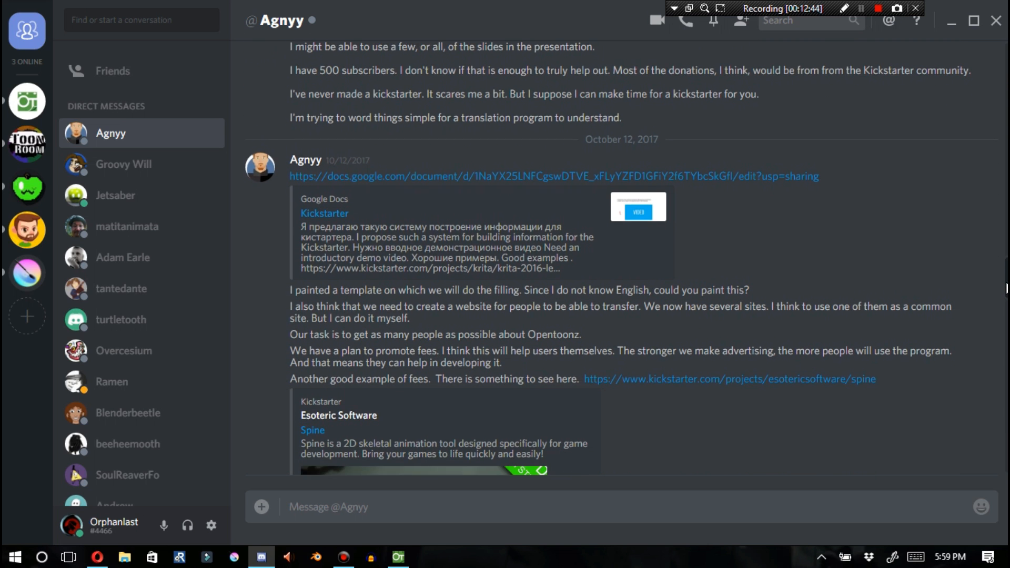
{"action": "scroll", "coordinate": [1007, 289], "scroll_direction": "down", "scroll_amount": 3}
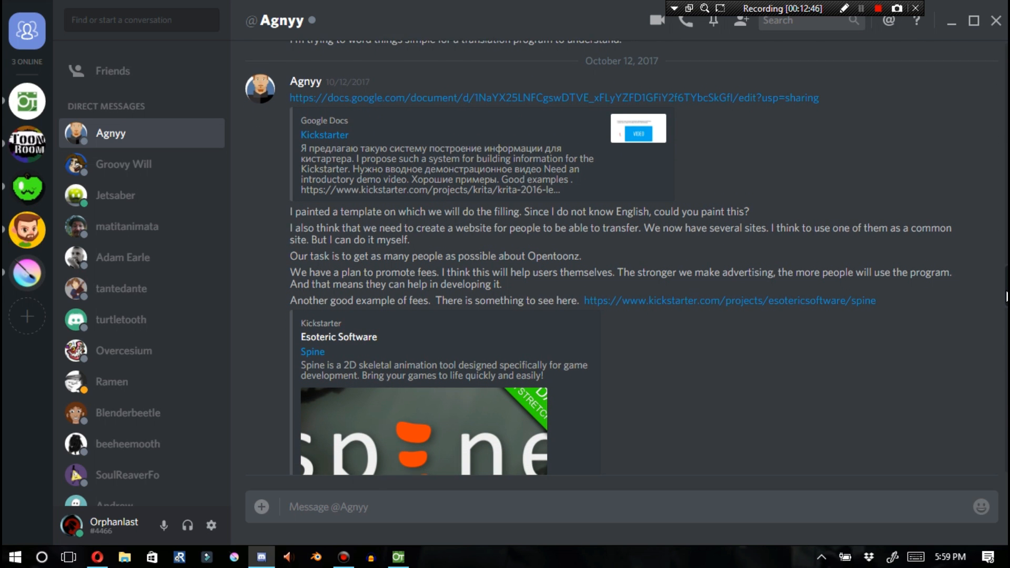
{"action": "scroll", "coordinate": [1007, 298], "scroll_direction": "down", "scroll_amount": 3}
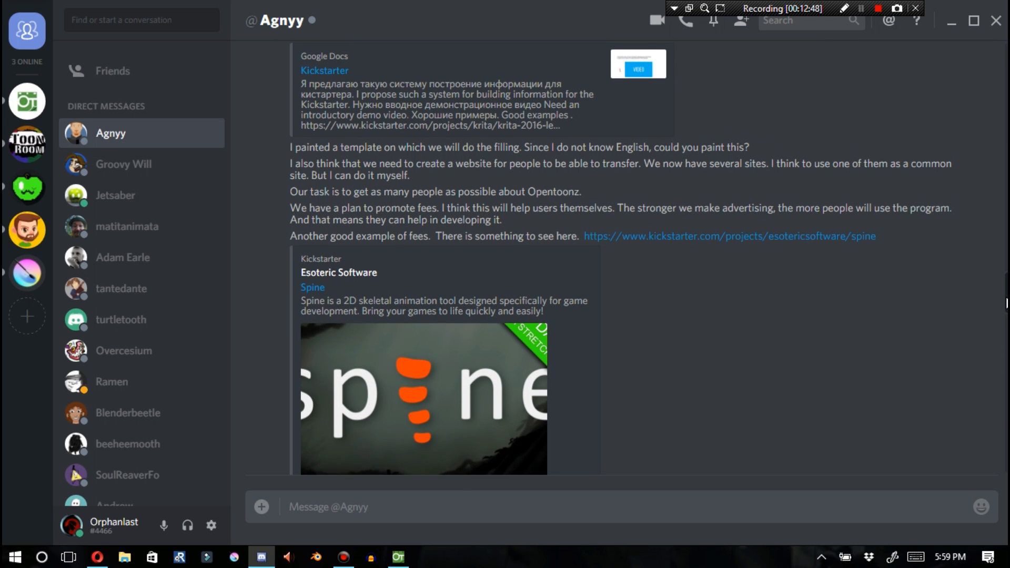
{"action": "scroll", "coordinate": [1008, 305], "scroll_direction": "down", "scroll_amount": 5}
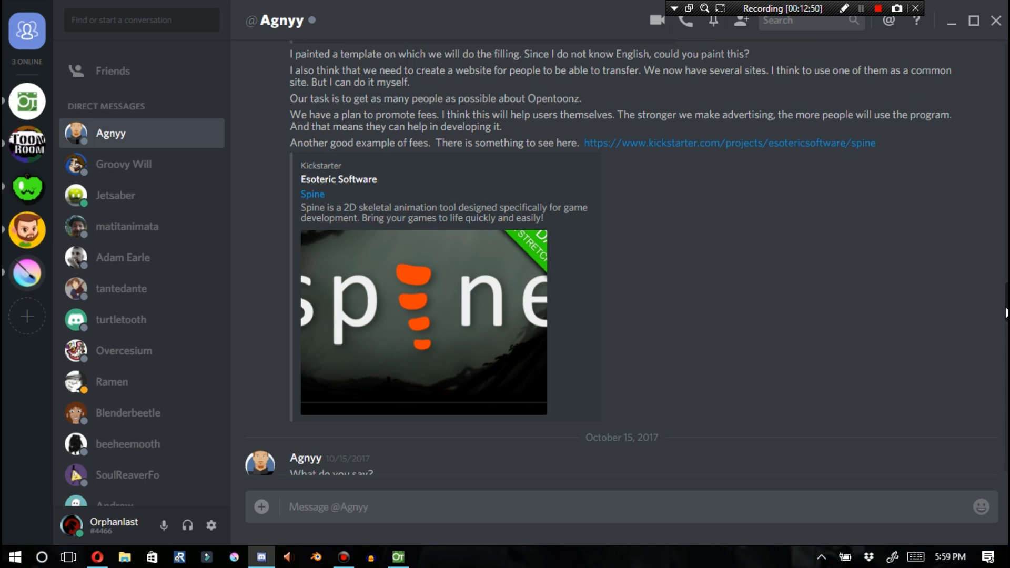
{"action": "scroll", "coordinate": [1006, 315], "scroll_direction": "down", "scroll_amount": 5}
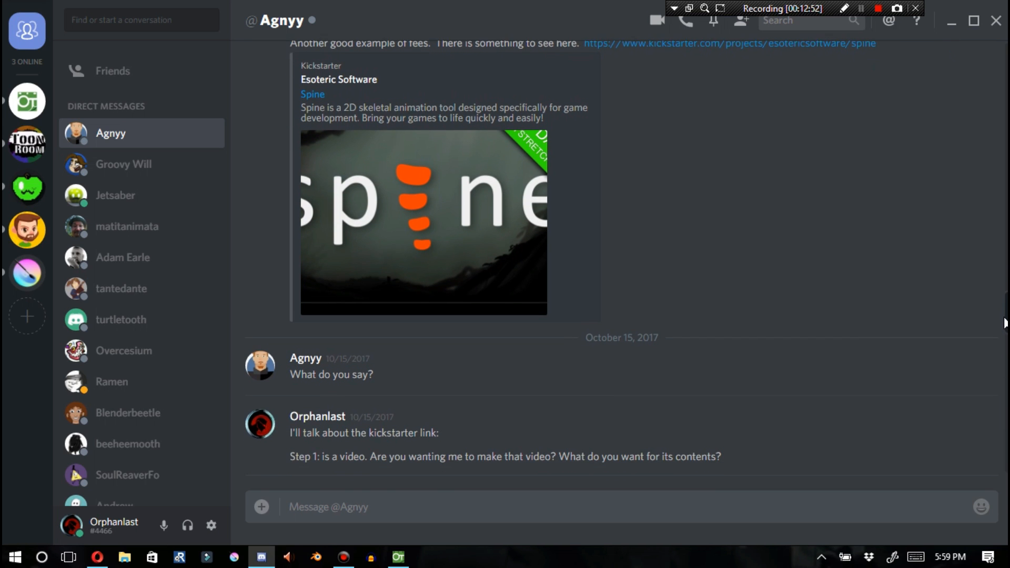
{"action": "scroll", "coordinate": [1005, 329], "scroll_direction": "down", "scroll_amount": 5}
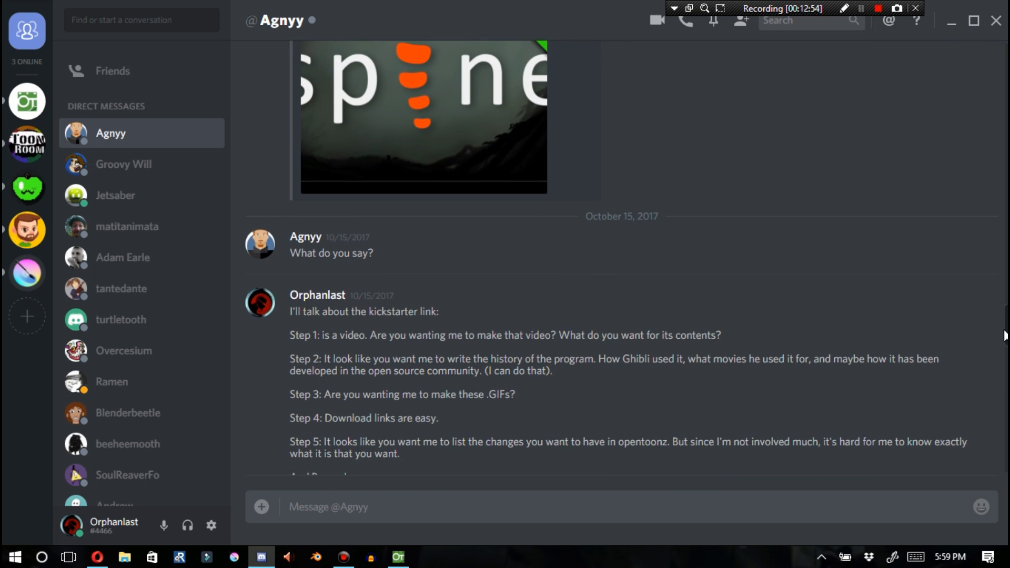
{"action": "scroll", "coordinate": [1005, 343], "scroll_direction": "down", "scroll_amount": 5}
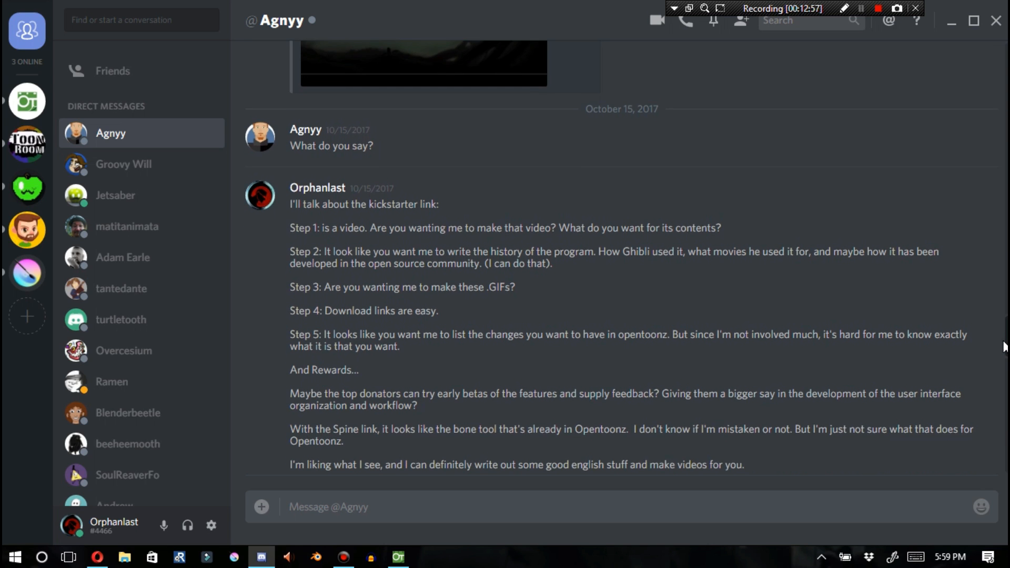
{"action": "scroll", "coordinate": [1005, 348], "scroll_direction": "down", "scroll_amount": 3}
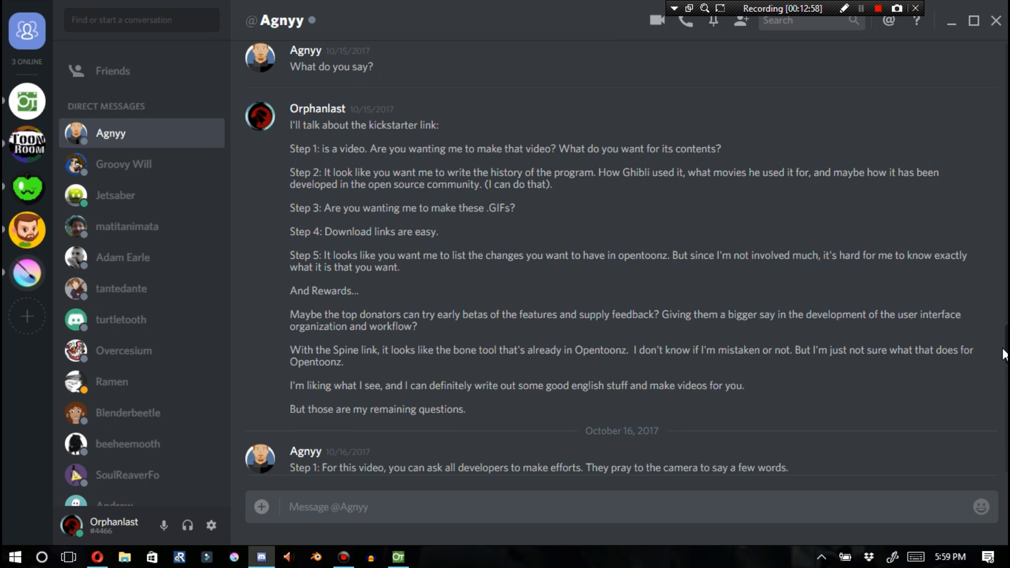
{"action": "scroll", "coordinate": [1005, 358], "scroll_direction": "down", "scroll_amount": 3}
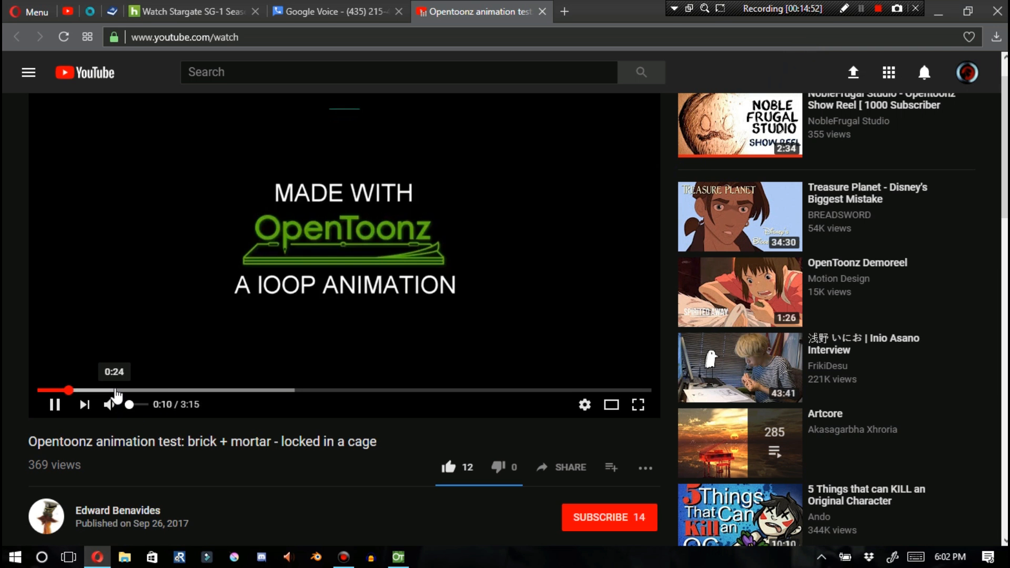
Seek within the OpenToonz animation test video and pause and resume its playback to watch the scene
{"action": "left_click", "coordinate": [116, 392]}
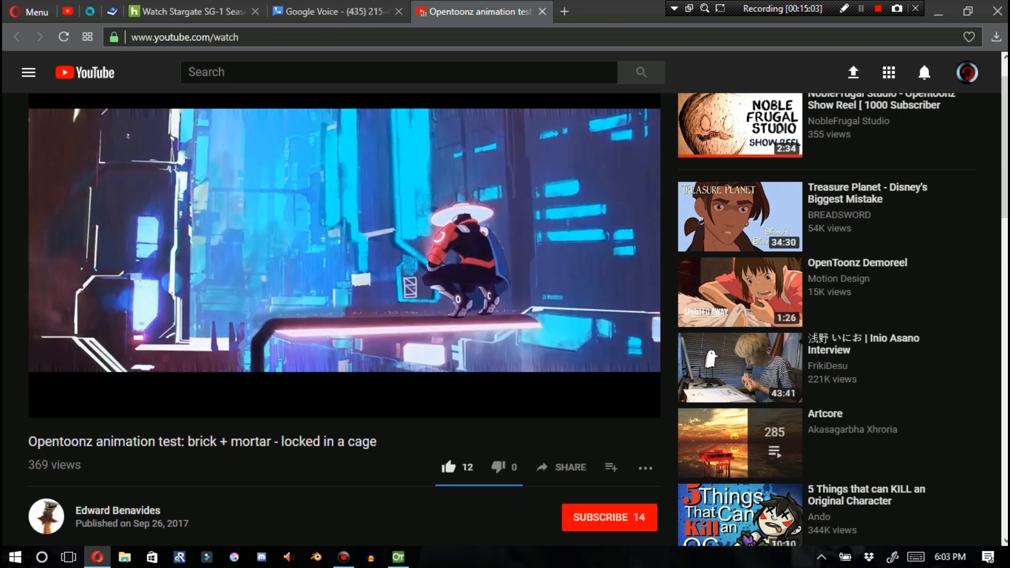
{"action": "key", "text": "space"}
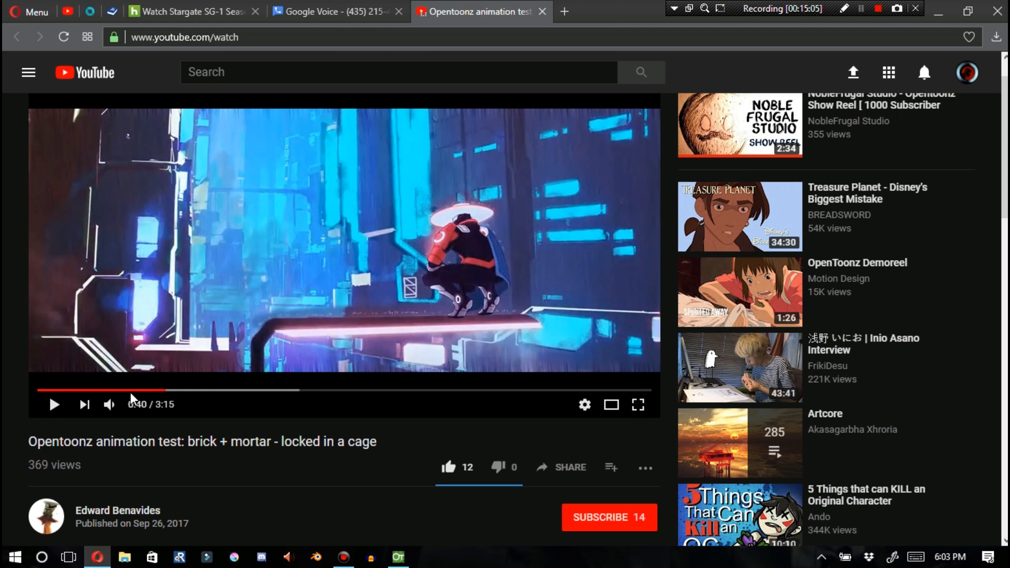
{"action": "key", "text": "space"}
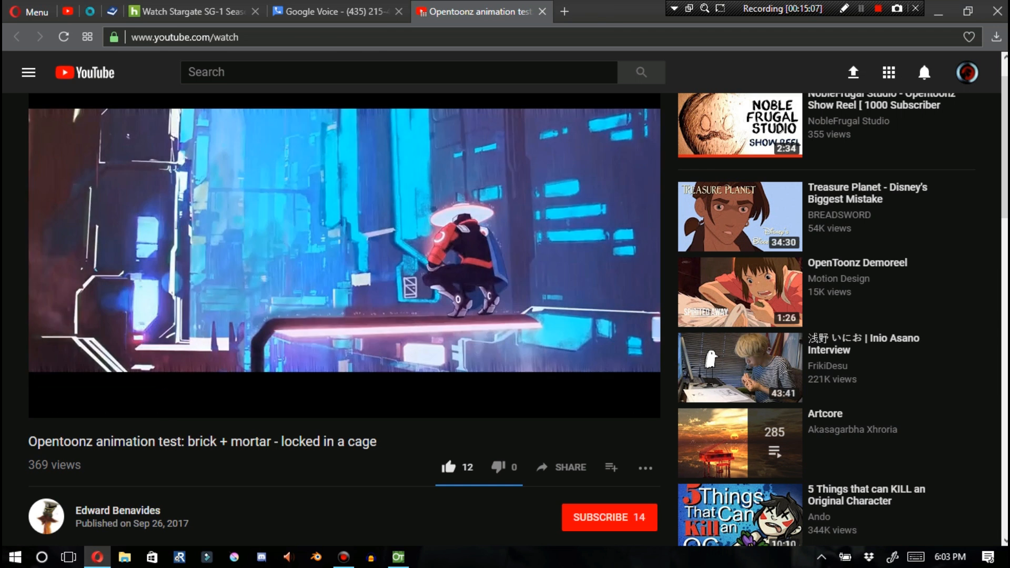
{"action": "left_click", "coordinate": [256, 305]}
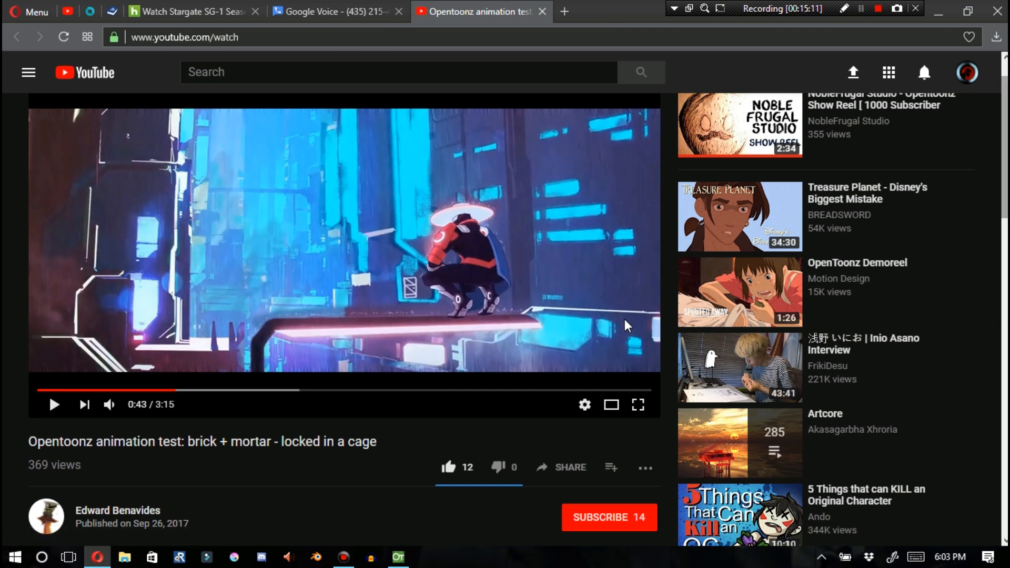
Open the ArtStation artwork link from the video description, then return to the video page
{"action": "scroll", "coordinate": [628, 326], "scroll_direction": "down", "scroll_amount": 4}
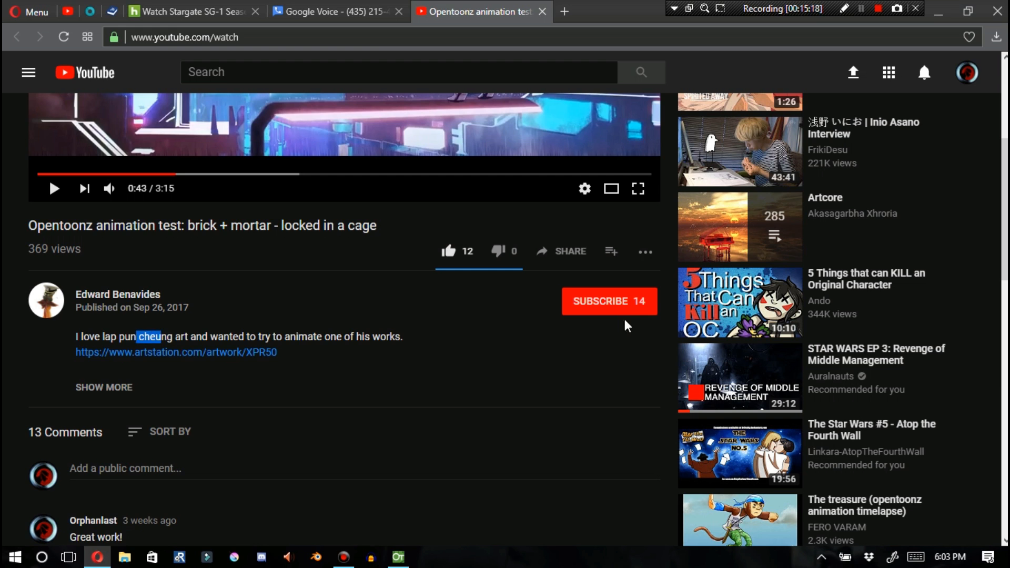
{"action": "left_click", "coordinate": [627, 324]}
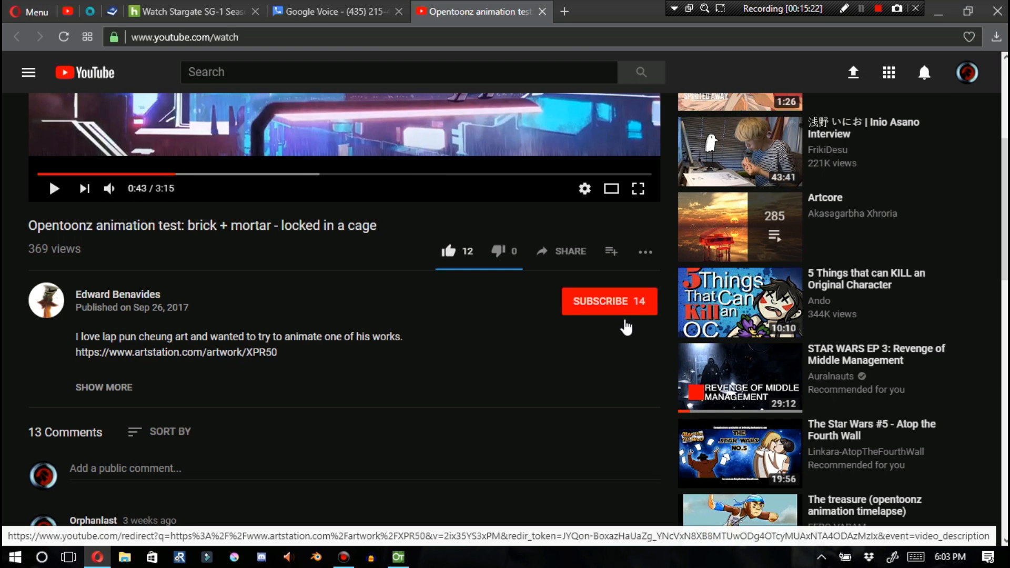
{"action": "left_click", "coordinate": [176, 353]}
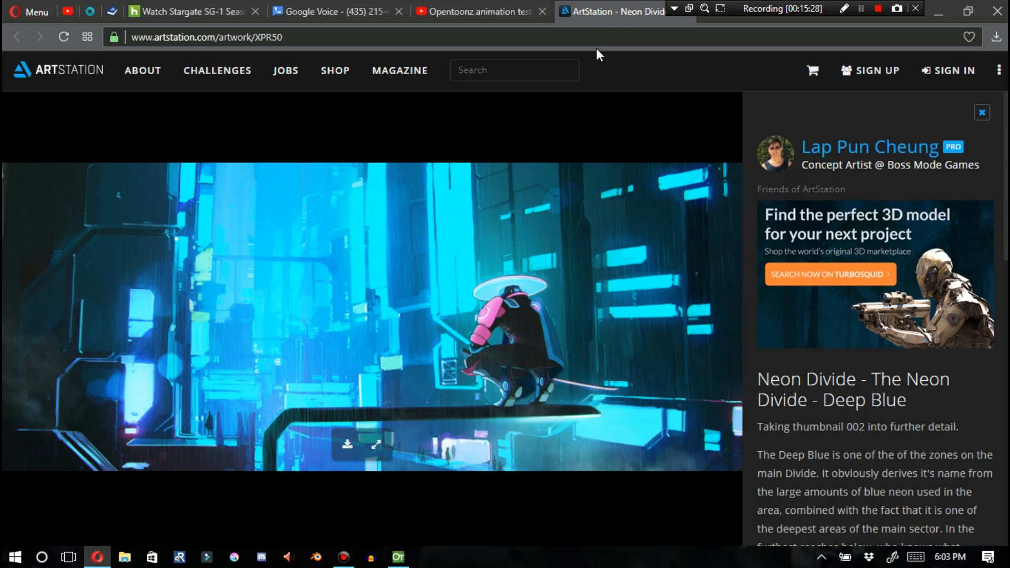
{"action": "left_click", "coordinate": [454, 9]}
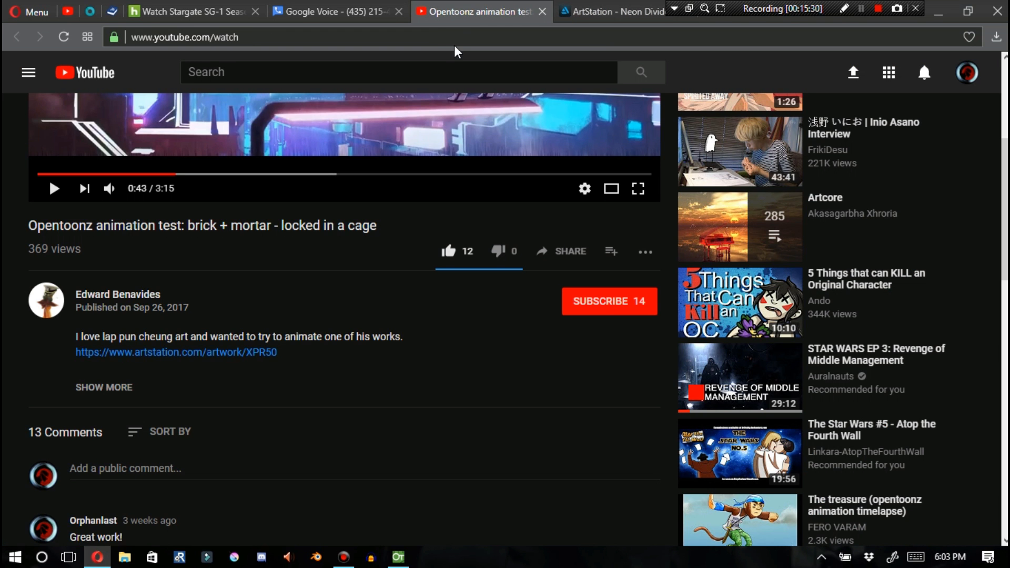
{"action": "scroll", "coordinate": [456, 52], "scroll_direction": "up", "scroll_amount": 4}
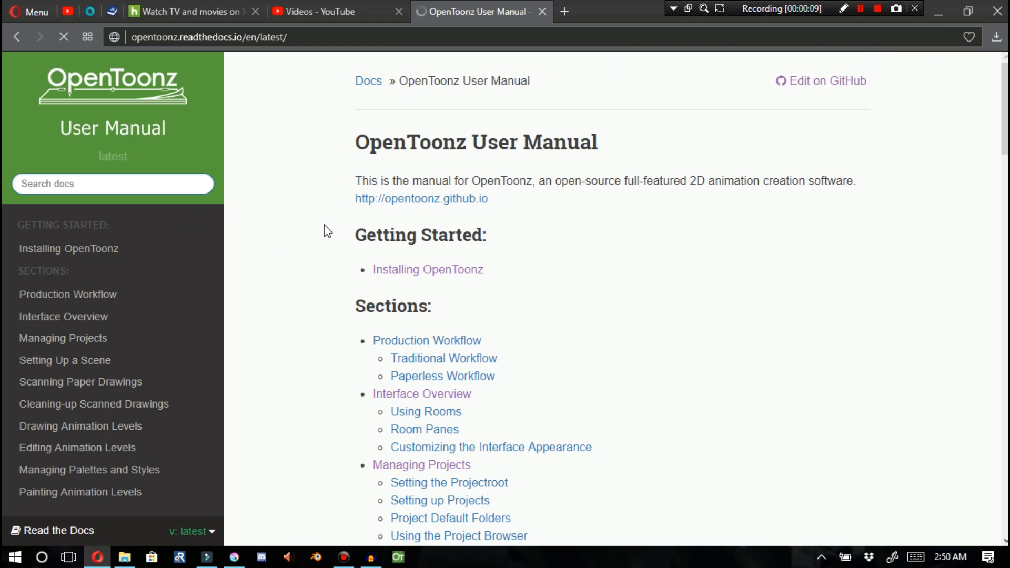
Scroll through the OpenToonz User Manual's table of contents to the end and back up
{"action": "scroll", "coordinate": [324, 225], "scroll_direction": "down", "scroll_amount": 5}
{"action": "scroll", "coordinate": [324, 225], "scroll_direction": "down", "scroll_amount": 14}
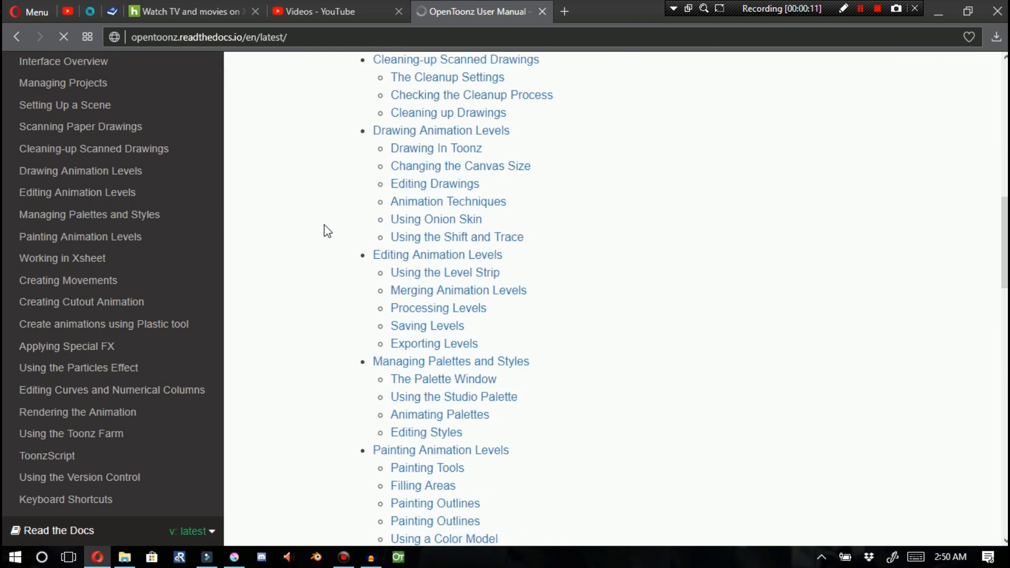
{"action": "scroll", "coordinate": [325, 226], "scroll_direction": "down", "scroll_amount": 14}
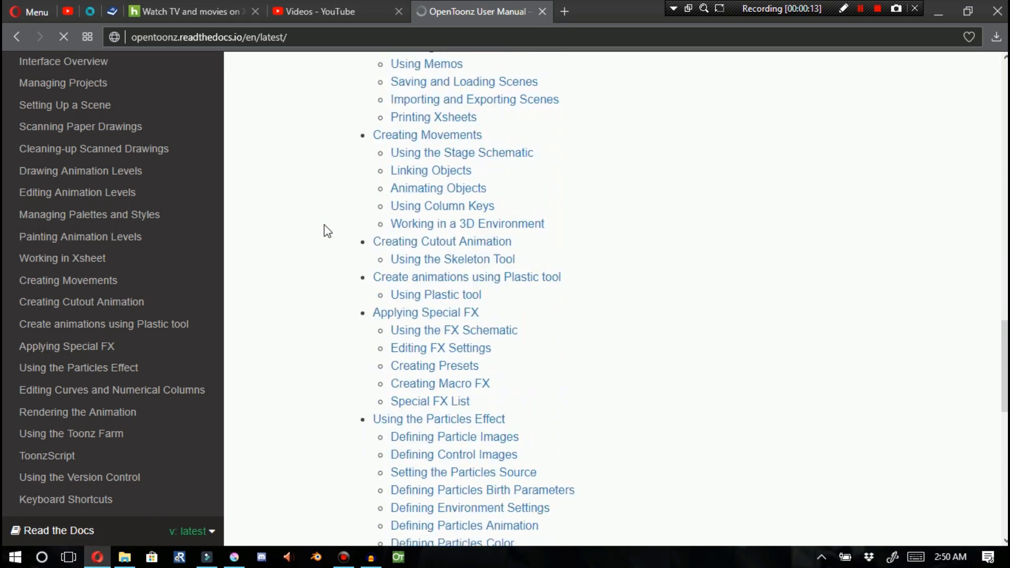
{"action": "scroll", "coordinate": [324, 225], "scroll_direction": "down", "scroll_amount": 2}
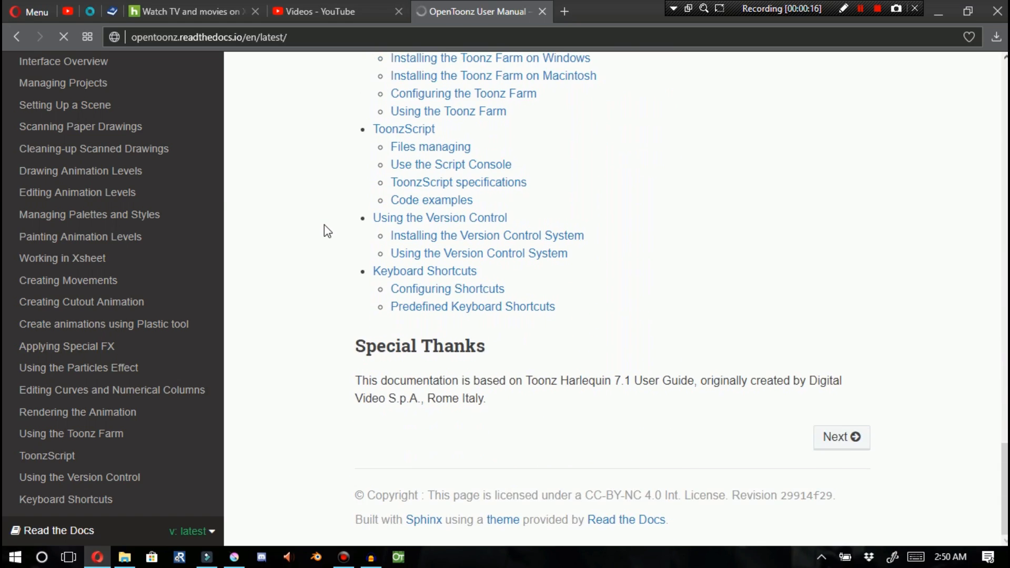
{"action": "scroll", "coordinate": [323, 224], "scroll_direction": "up", "scroll_amount": 5}
{"action": "scroll", "coordinate": [327, 230], "scroll_direction": "up", "scroll_amount": 20}
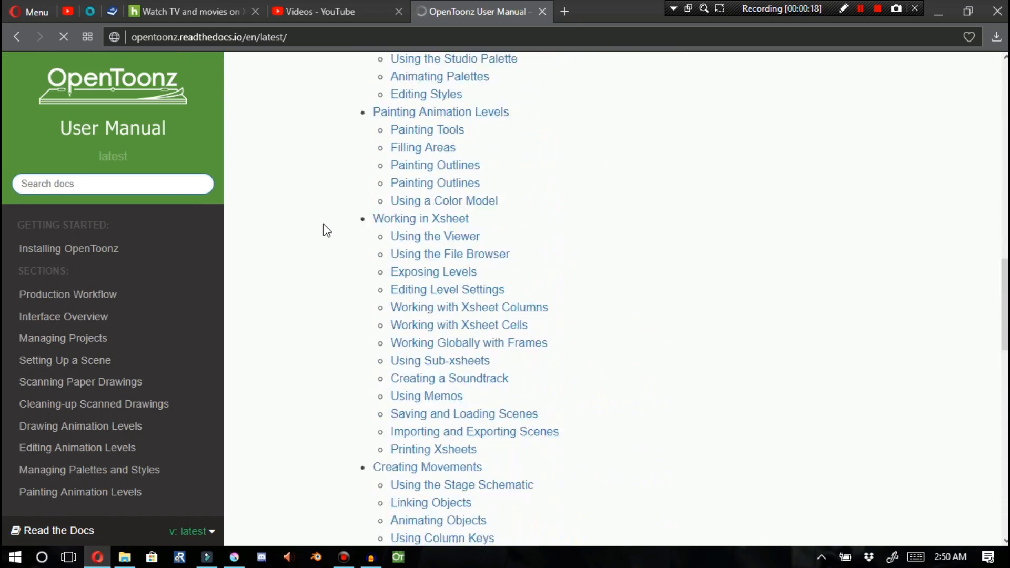
{"action": "scroll", "coordinate": [326, 230], "scroll_direction": "up", "scroll_amount": 6}
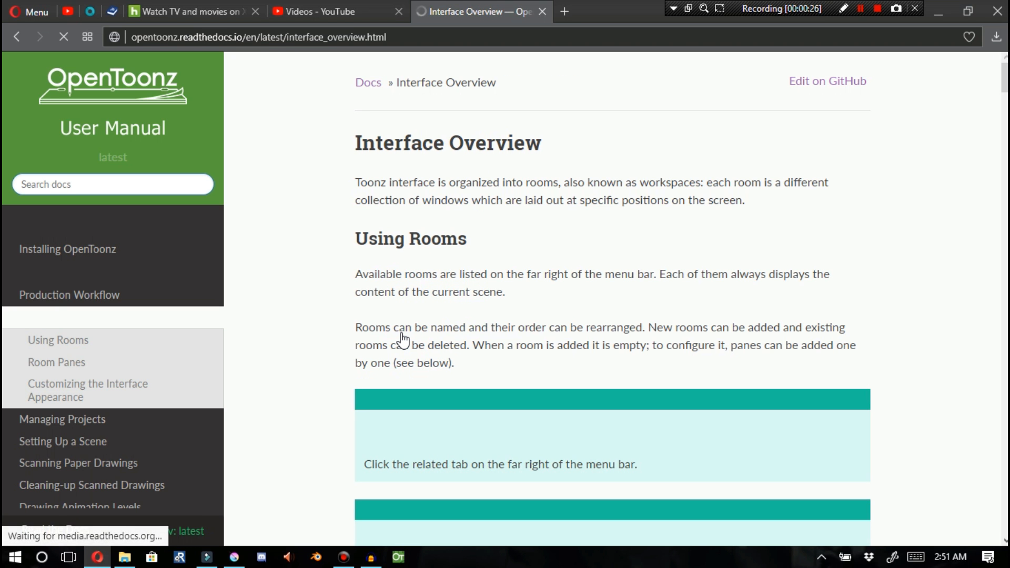
Search the Interface Overview page for "toonz" and step through the matches
{"action": "scroll", "coordinate": [404, 339], "scroll_direction": "down", "scroll_amount": 1}
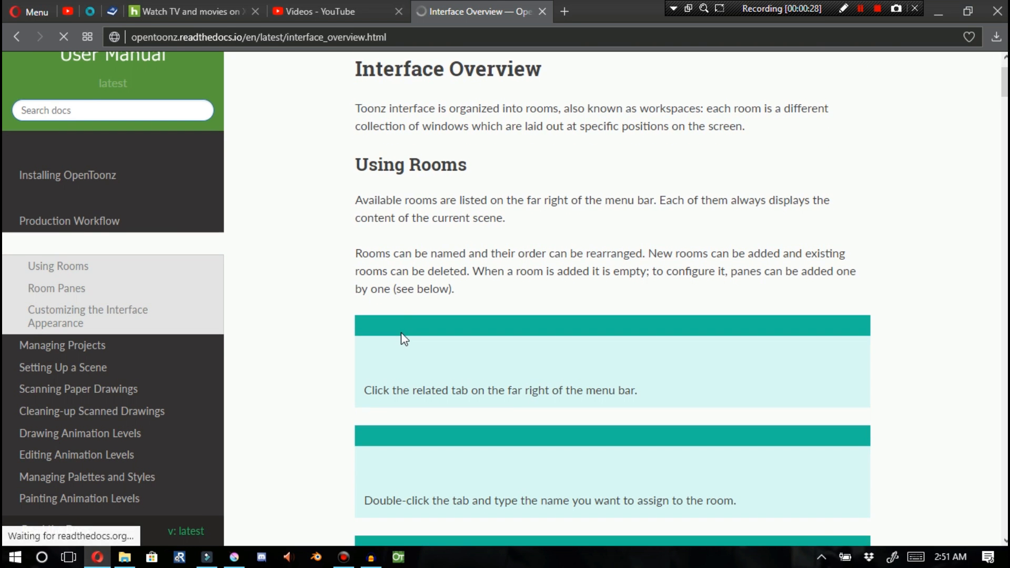
{"action": "key", "text": "ctrl+f"}
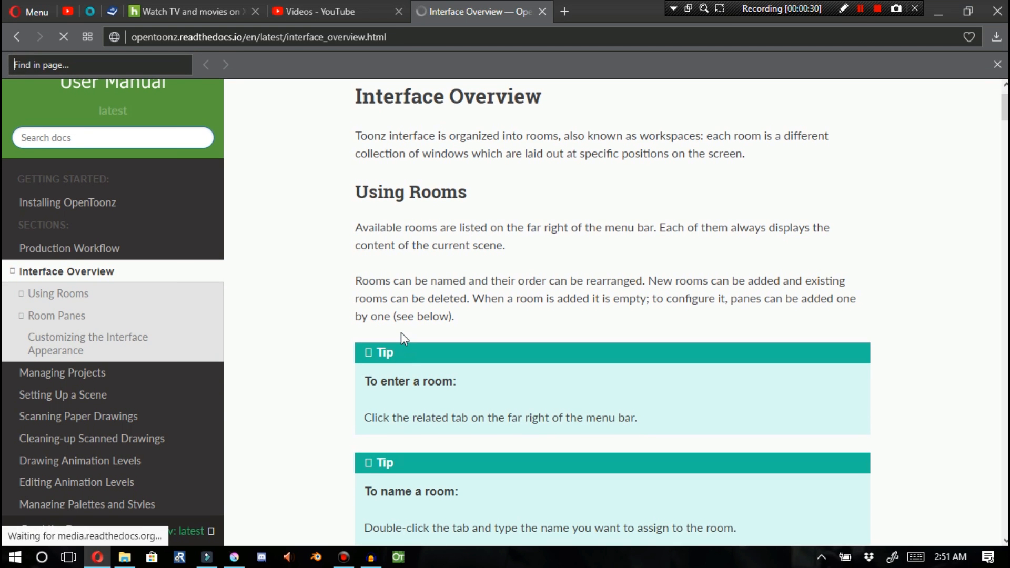
{"action": "type", "text": "toon"}
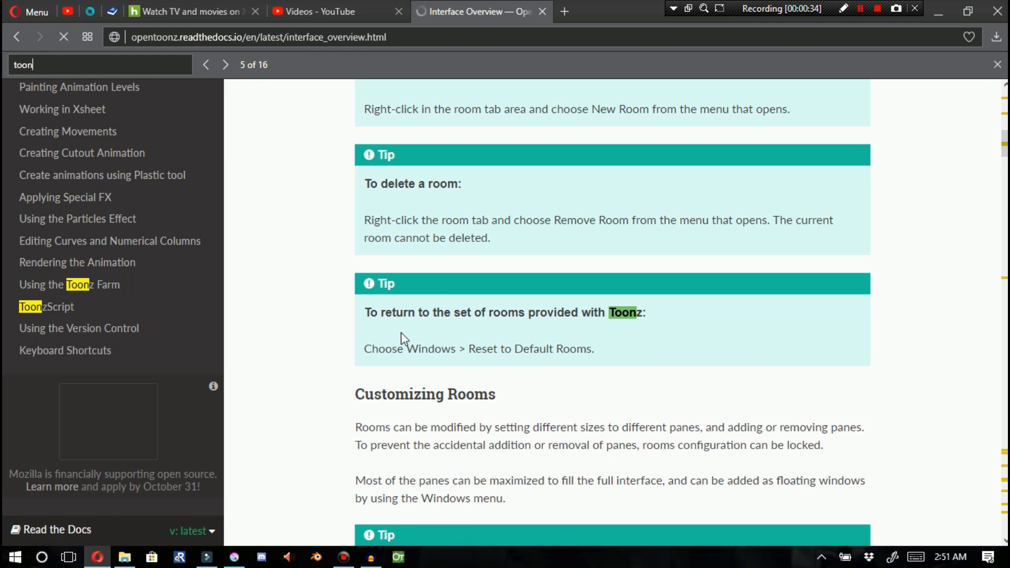
{"action": "type", "text": "z"}
{"action": "key", "text": "Return"}
{"action": "key", "text": "Return"}
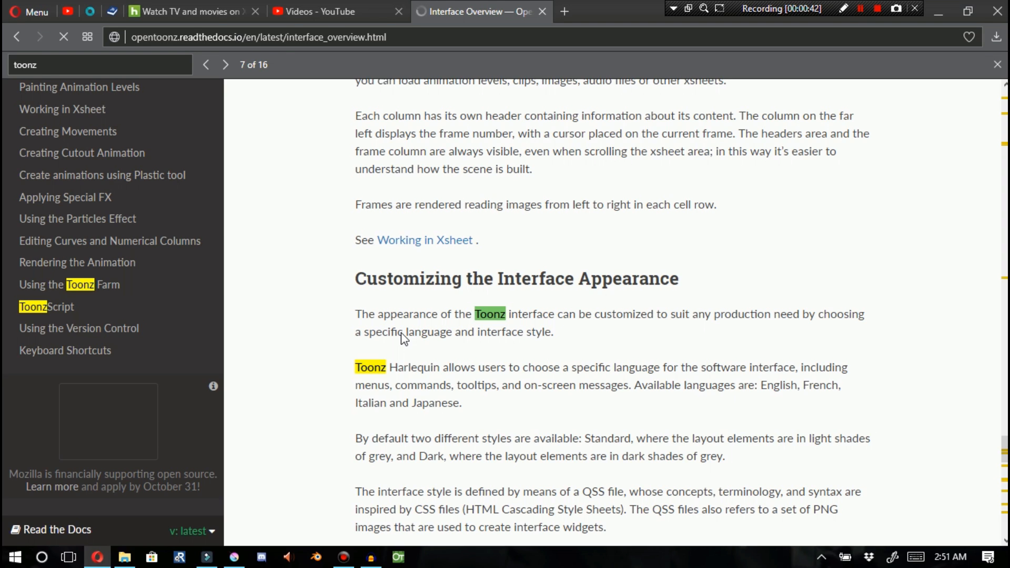
{"action": "key", "text": "Return"}
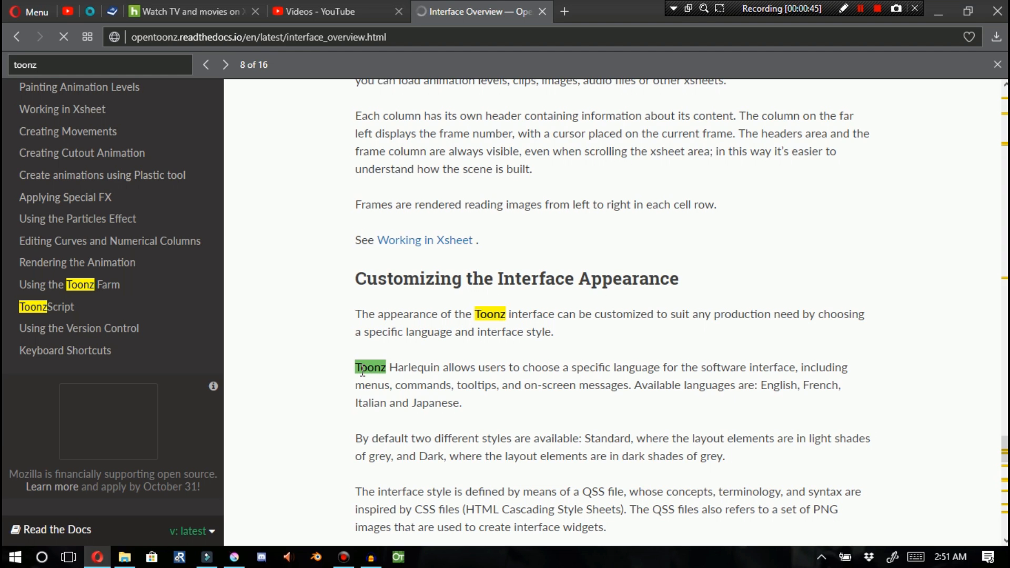
Select the words "Toonz Harlequin" in the interface appearance section, deselect them and scroll back up the page
{"action": "left_click_drag", "start_coordinate": [354, 368], "coordinate": [445, 368]}
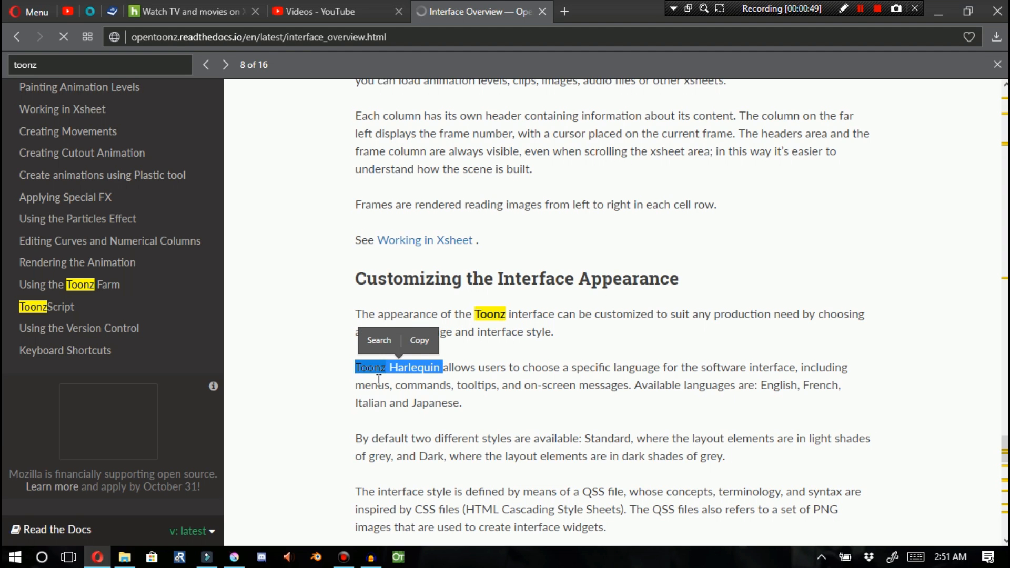
{"action": "left_click", "coordinate": [371, 412]}
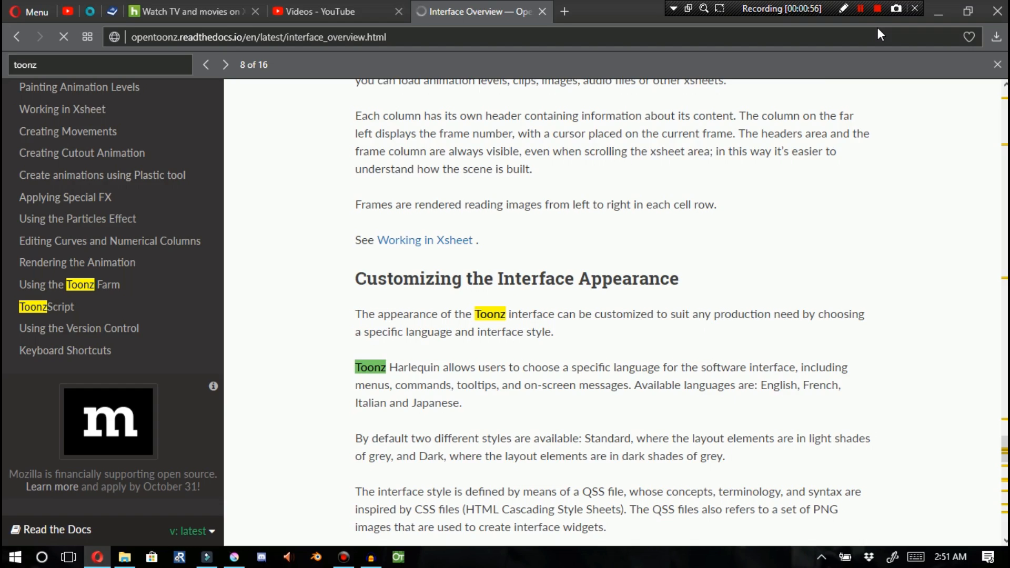
{"action": "scroll", "coordinate": [570, 271], "scroll_direction": "up", "scroll_amount": 20}
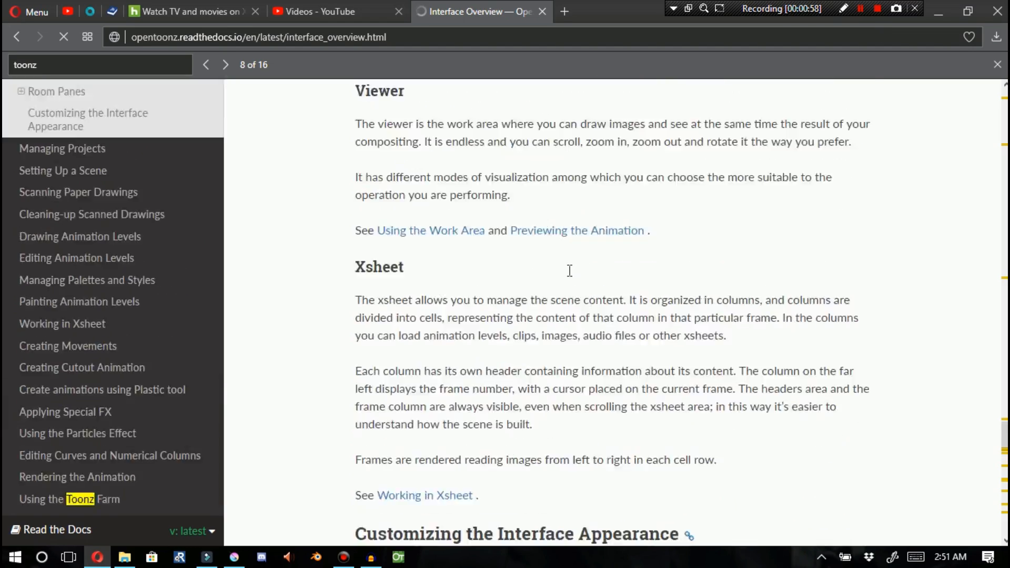
{"action": "scroll", "coordinate": [570, 270], "scroll_direction": "up", "scroll_amount": 17}
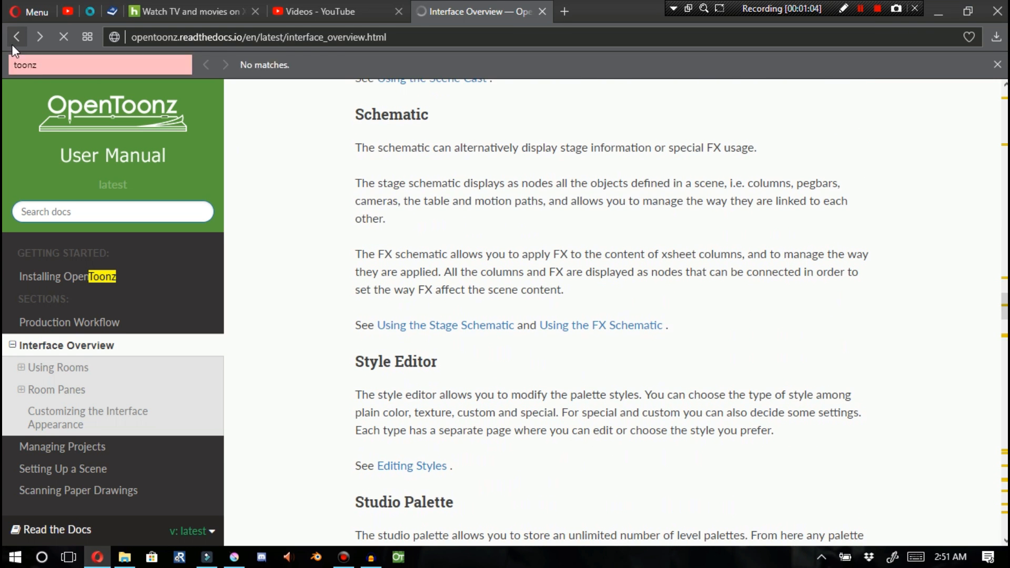
Return to the manual's contents page and open the Setting the Projectroot section of Managing Projects, reading down through it
{"action": "left_click", "coordinate": [11, 44]}
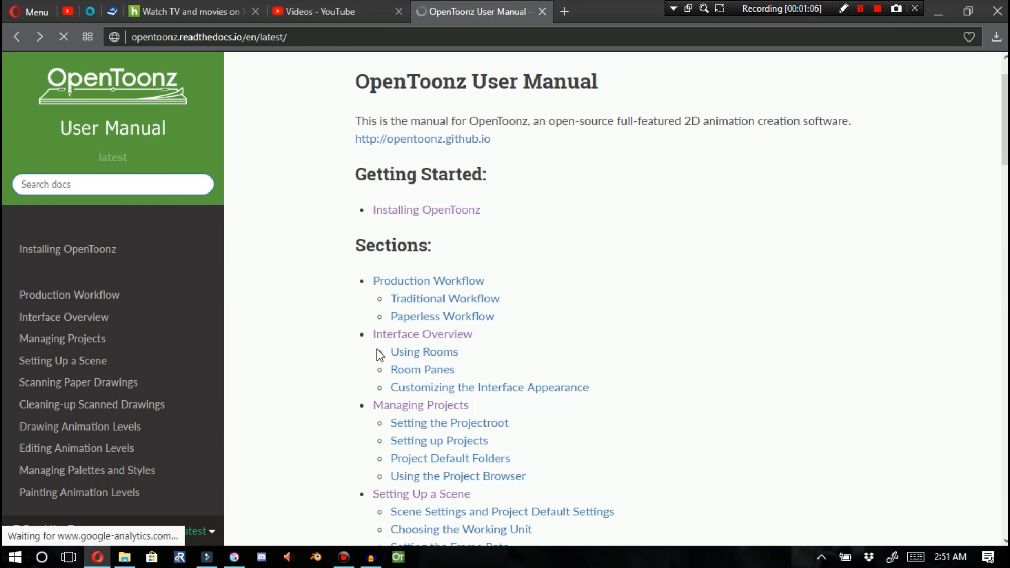
{"action": "scroll", "coordinate": [388, 354], "scroll_direction": "down", "scroll_amount": 2}
{"action": "scroll", "coordinate": [388, 355], "scroll_direction": "down", "scroll_amount": 2}
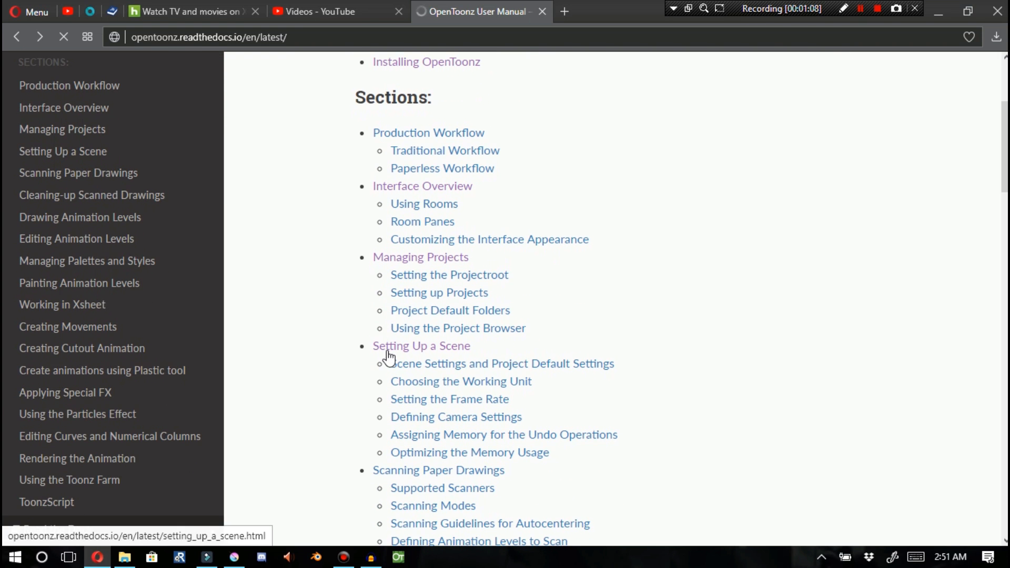
{"action": "left_click", "coordinate": [448, 278]}
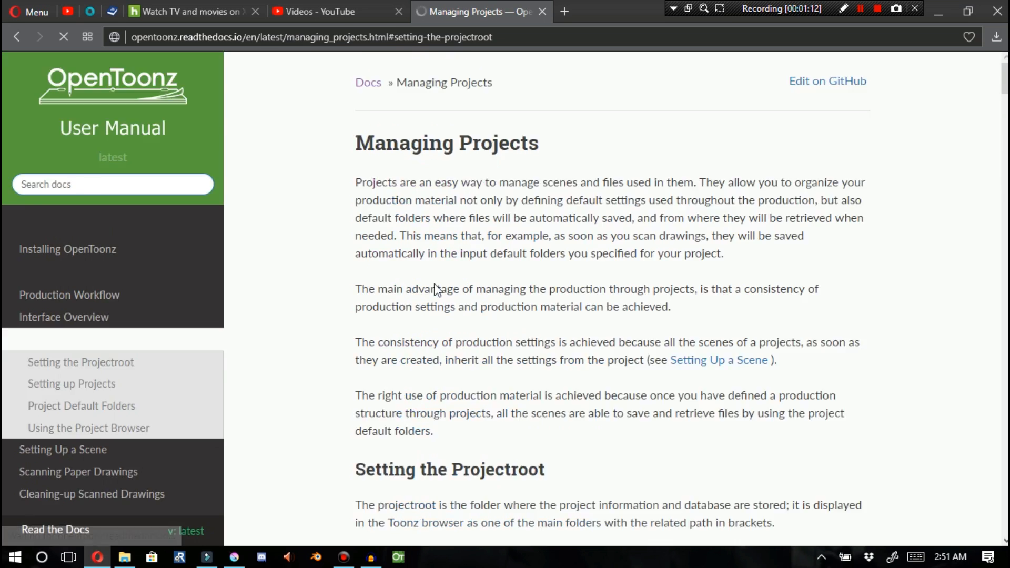
{"action": "scroll", "coordinate": [481, 228], "scroll_direction": "down", "scroll_amount": 7}
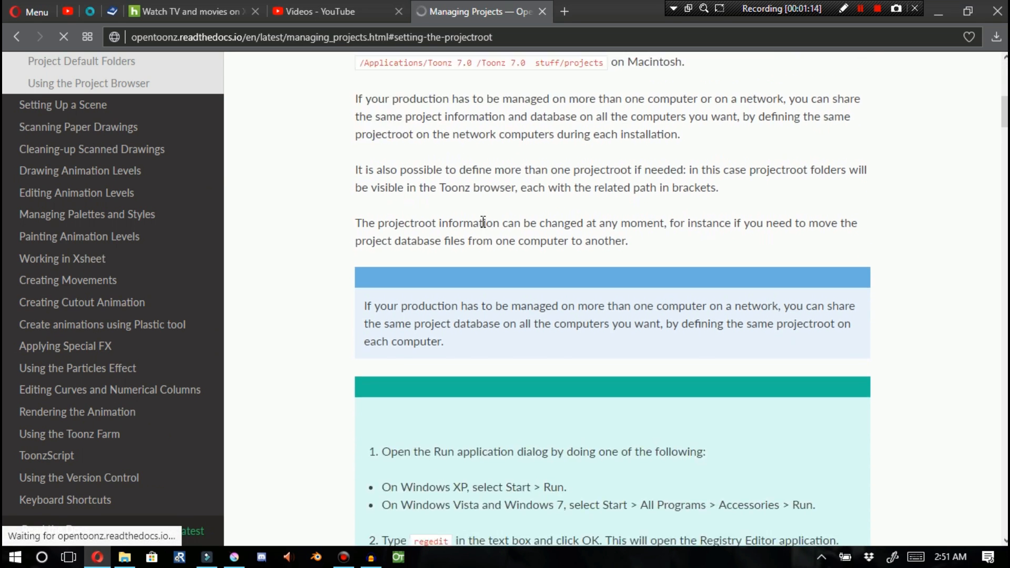
{"action": "scroll", "coordinate": [485, 228], "scroll_direction": "down", "scroll_amount": 10}
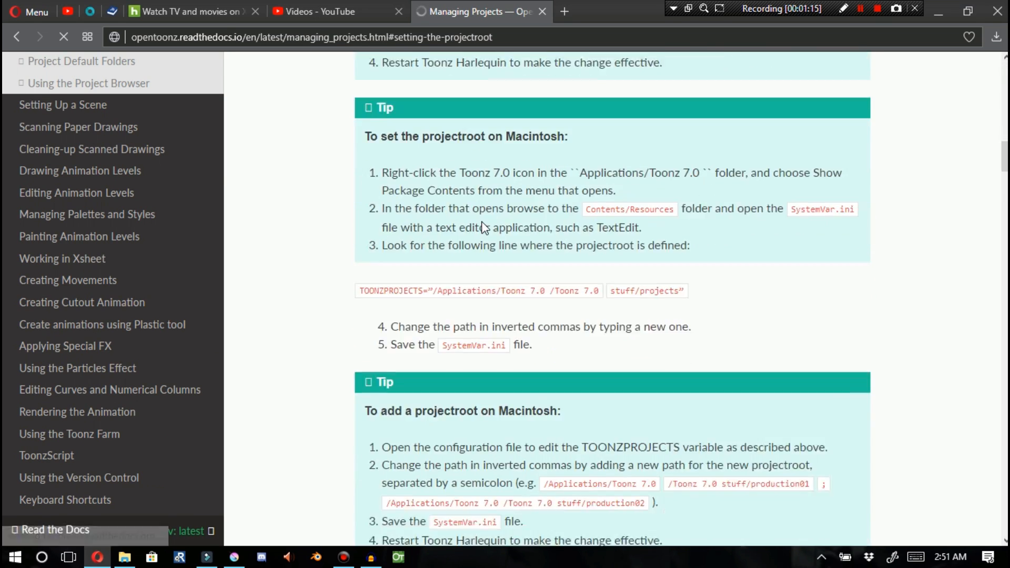
{"action": "scroll", "coordinate": [485, 227], "scroll_direction": "down", "scroll_amount": 12}
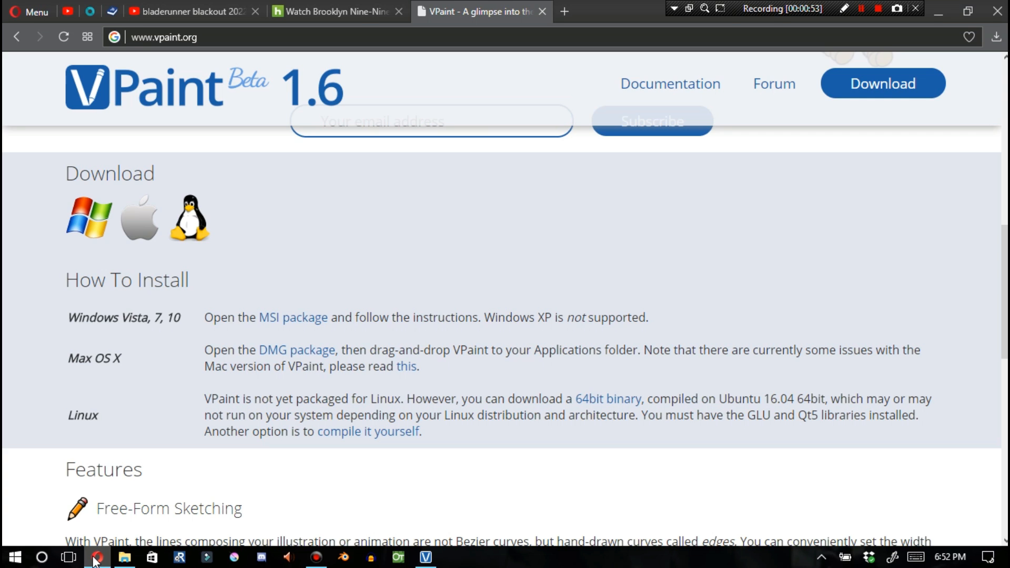
Highlight the Mac OS X and Linux installation instructions in the VPaint download section
{"action": "left_click_drag", "start_coordinate": [227, 350], "coordinate": [556, 350]}
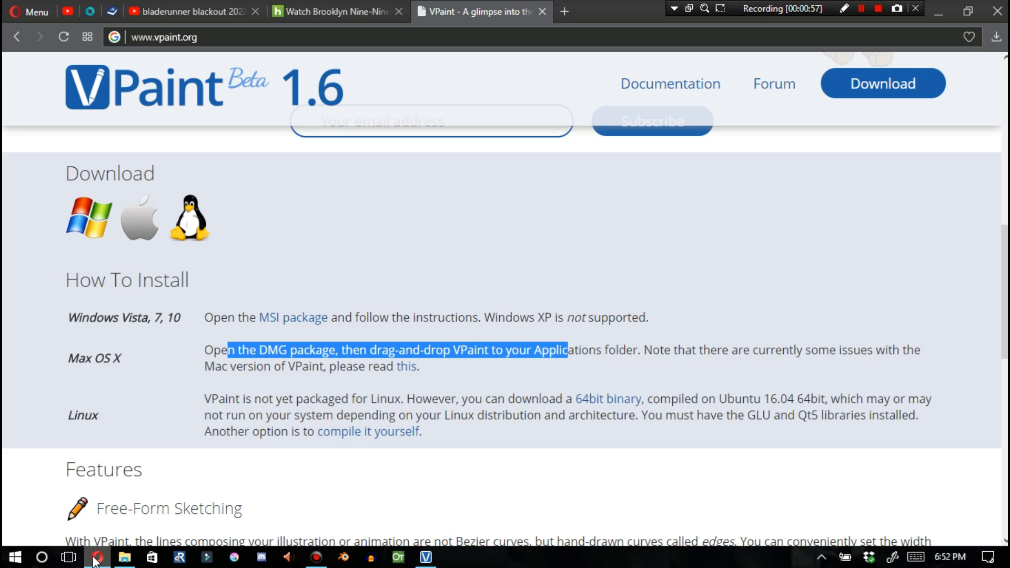
{"action": "key", "text": "Escape"}
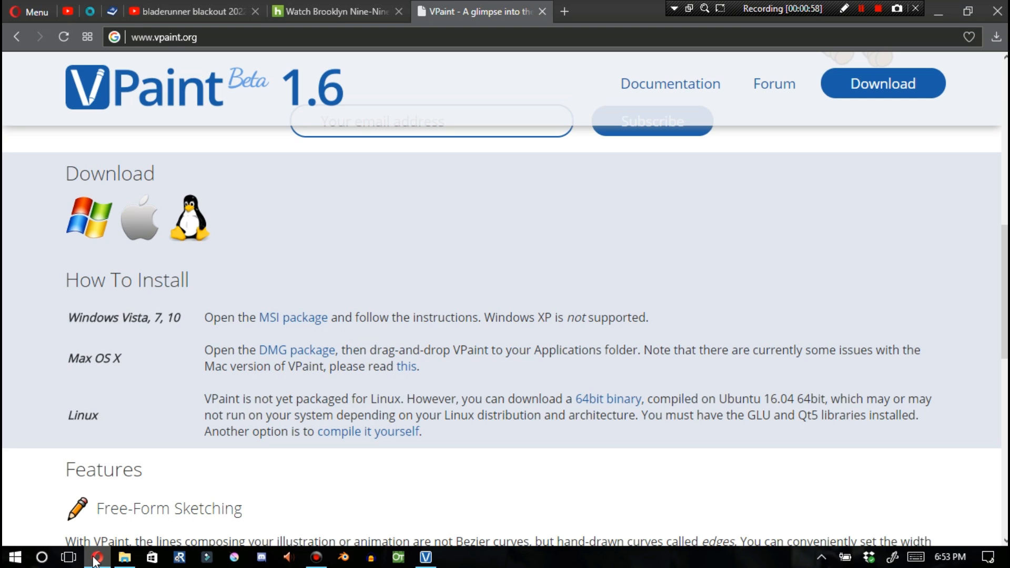
{"action": "mouse_move", "coordinate": [645, 351]}
{"action": "left_mouse_down"}
{"action": "mouse_move", "coordinate": [718, 350]}
{"action": "mouse_move", "coordinate": [420, 366]}
{"action": "left_mouse_up"}
{"action": "key", "text": "Escape"}
{"action": "left_click_drag", "start_coordinate": [94, 358], "coordinate": [121, 359]}
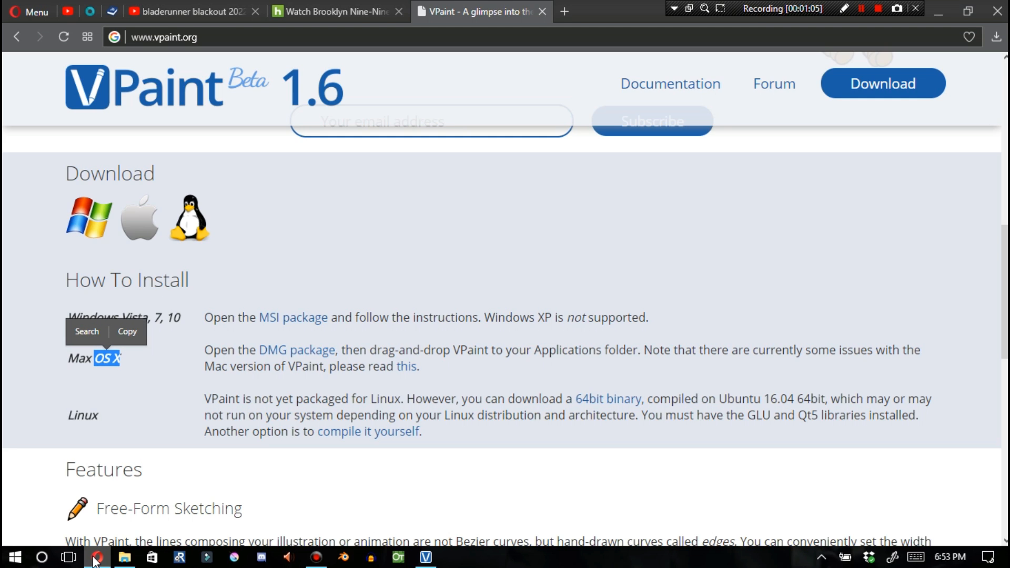
{"action": "left_click", "coordinate": [121, 359]}
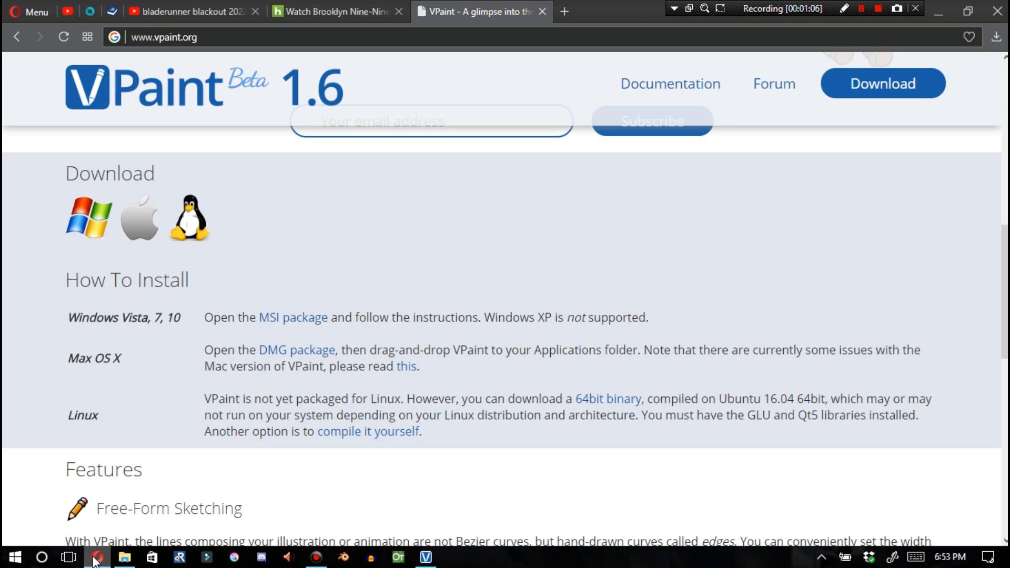
{"action": "left_click_drag", "start_coordinate": [67, 416], "coordinate": [98, 415]}
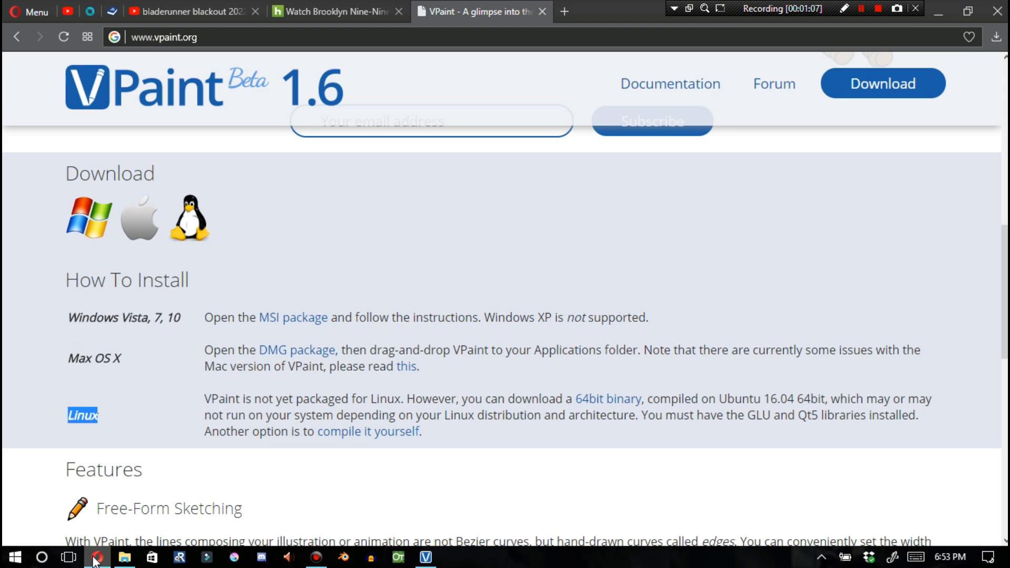
{"action": "mouse_move", "coordinate": [211, 399]}
{"action": "left_mouse_down"}
{"action": "mouse_move", "coordinate": [432, 399]}
{"action": "mouse_move", "coordinate": [367, 399]}
{"action": "mouse_move", "coordinate": [422, 432]}
{"action": "left_mouse_up"}
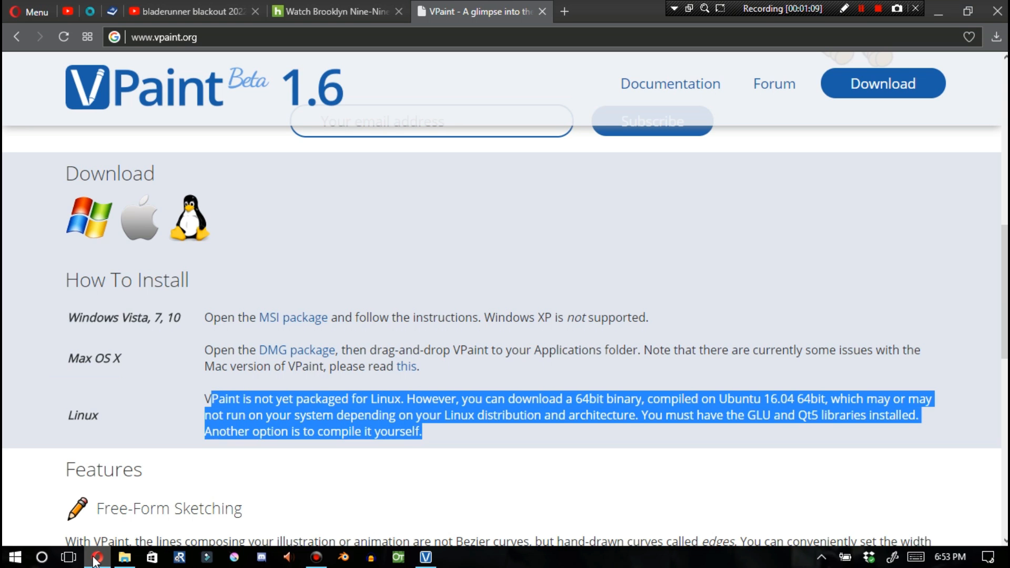
{"action": "left_click", "coordinate": [422, 432]}
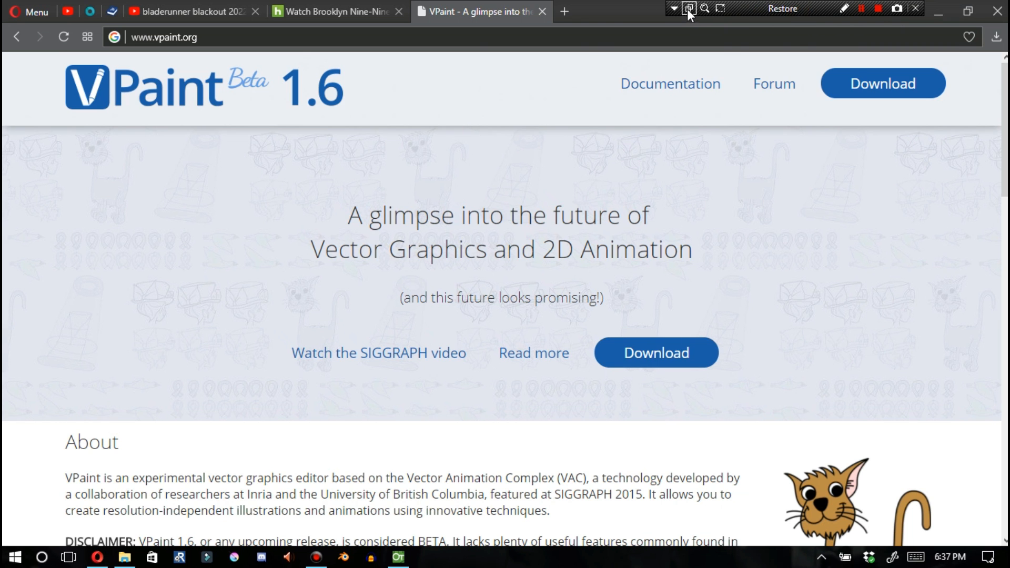
Turn on the screen recorder's drawing mode and draw a red arrow pointing at its control bar
{"action": "left_click", "coordinate": [674, 15]}
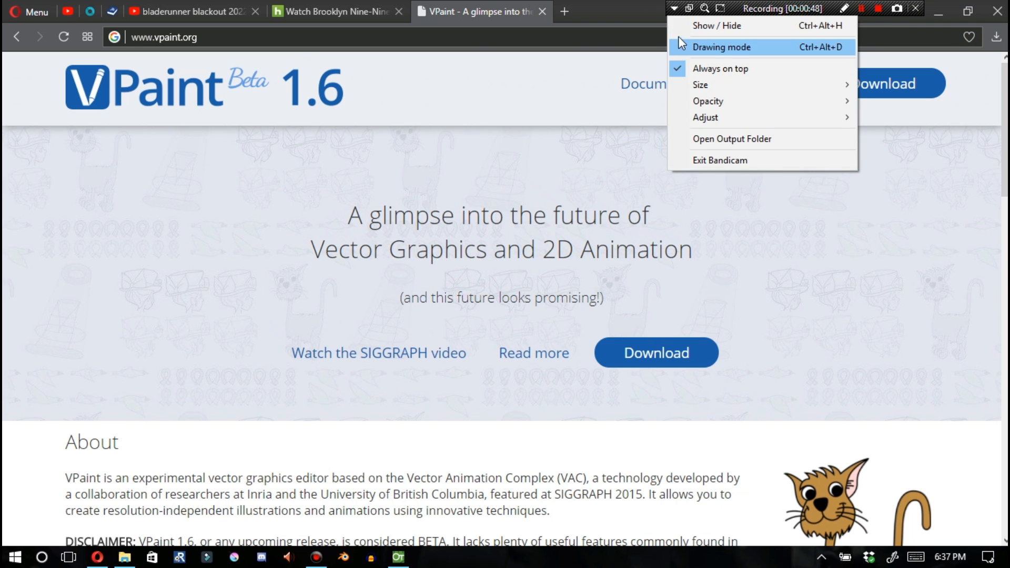
{"action": "left_click", "coordinate": [648, 5]}
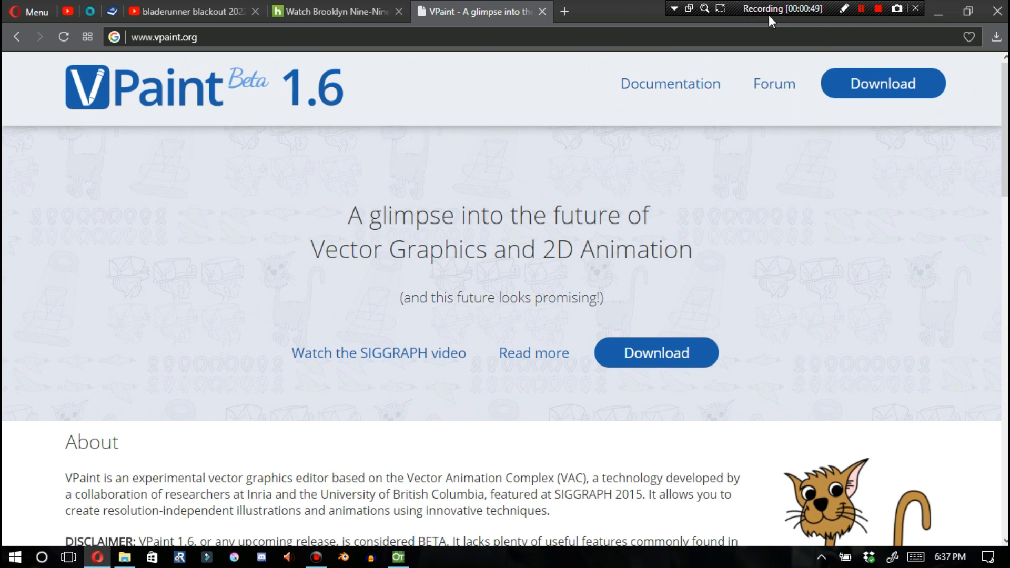
{"action": "left_click", "coordinate": [845, 9]}
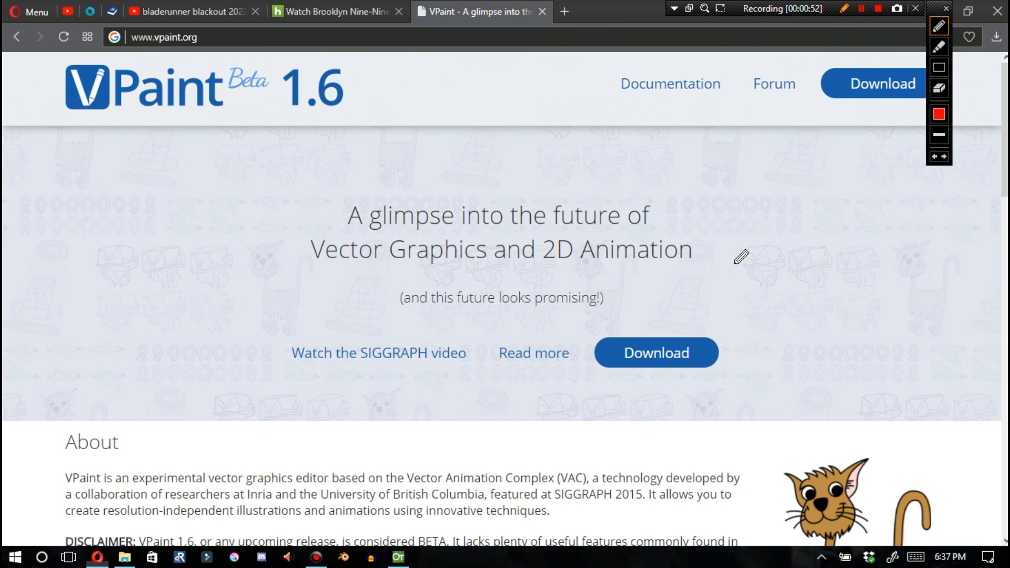
{"action": "left_click_drag", "start_coordinate": [738, 268], "coordinate": [848, 128]}
{"action": "mouse_move", "coordinate": [883, 83]}
{"action": "left_mouse_down"}
{"action": "mouse_move", "coordinate": [911, 38]}
{"action": "mouse_move", "coordinate": [911, 69]}
{"action": "mouse_move", "coordinate": [898, 53]}
{"action": "mouse_move", "coordinate": [910, 40]}
{"action": "left_mouse_up"}
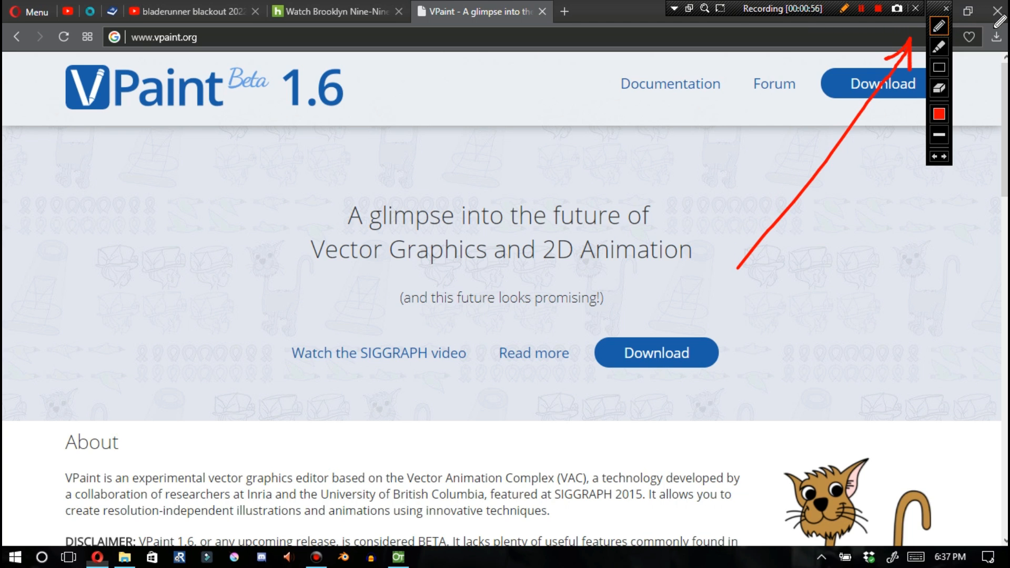
Underline and scribble over the recorder's control bar in red, then close the drawing panel
{"action": "mouse_move", "coordinate": [999, 30]}
{"action": "left_mouse_down"}
{"action": "mouse_move", "coordinate": [646, 29]}
{"action": "mouse_move", "coordinate": [644, 2]}
{"action": "left_mouse_up"}
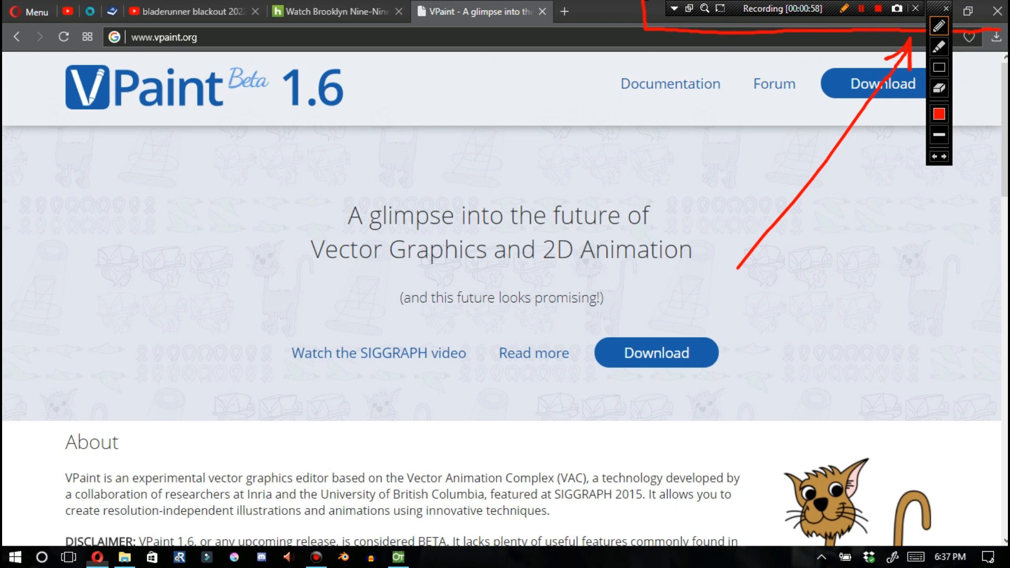
{"action": "mouse_move", "coordinate": [897, 2]}
{"action": "left_mouse_down"}
{"action": "mouse_move", "coordinate": [997, 16]}
{"action": "mouse_move", "coordinate": [999, 4]}
{"action": "mouse_move", "coordinate": [993, 24]}
{"action": "mouse_move", "coordinate": [961, 6]}
{"action": "mouse_move", "coordinate": [987, 25]}
{"action": "mouse_move", "coordinate": [959, 18]}
{"action": "left_mouse_up"}
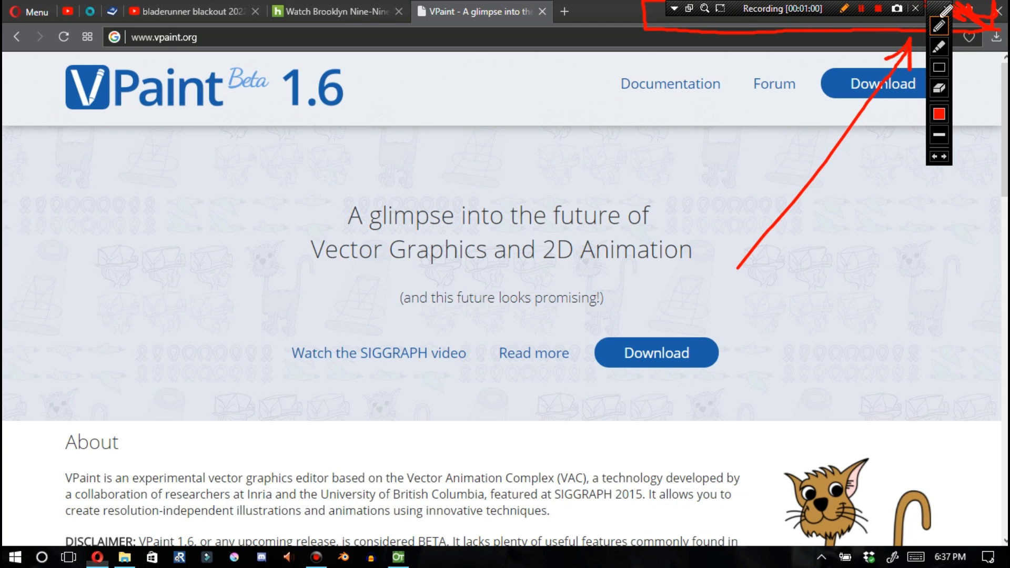
{"action": "left_click_drag", "start_coordinate": [894, 21], "coordinate": [747, 18]}
{"action": "mouse_move", "coordinate": [681, 15]}
{"action": "left_mouse_down"}
{"action": "mouse_move", "coordinate": [699, 25]}
{"action": "mouse_move", "coordinate": [646, 8]}
{"action": "mouse_move", "coordinate": [692, 26]}
{"action": "mouse_move", "coordinate": [663, 9]}
{"action": "mouse_move", "coordinate": [720, 22]}
{"action": "mouse_move", "coordinate": [712, 11]}
{"action": "mouse_move", "coordinate": [741, 20]}
{"action": "left_mouse_up"}
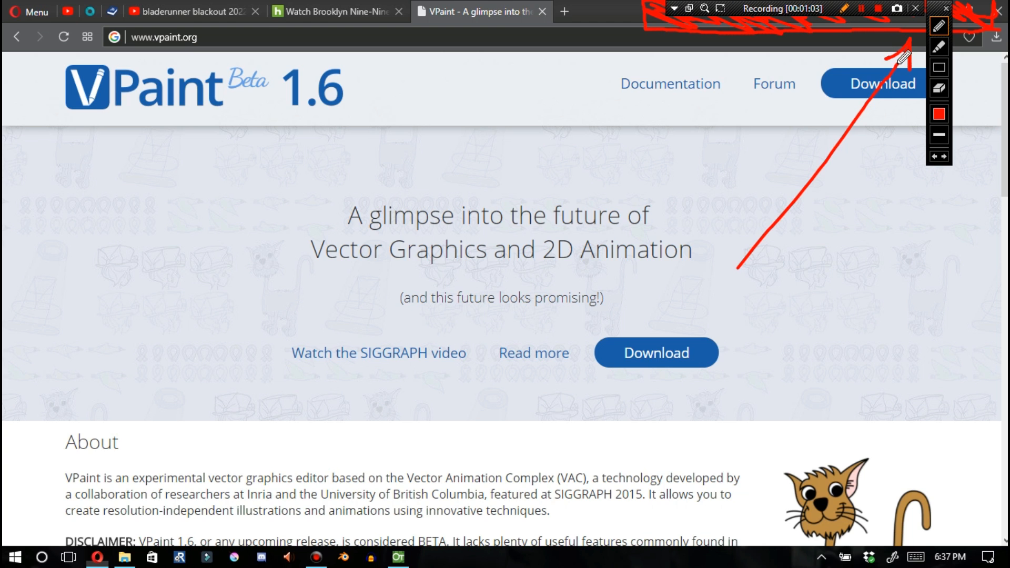
{"action": "left_click", "coordinate": [947, 8]}
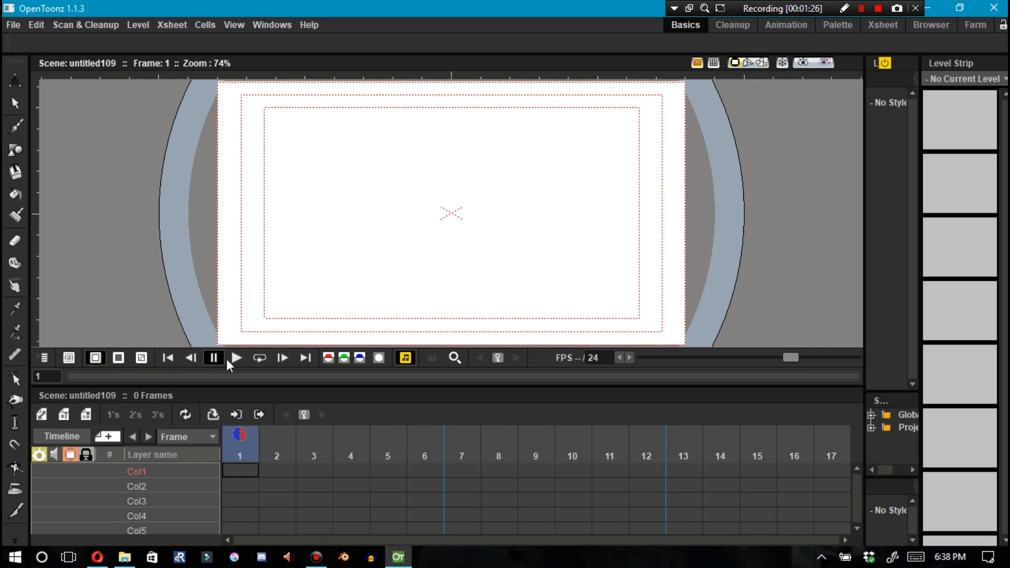
Create a new Raster Level named D in the first column
{"action": "left_click", "coordinate": [85, 416]}
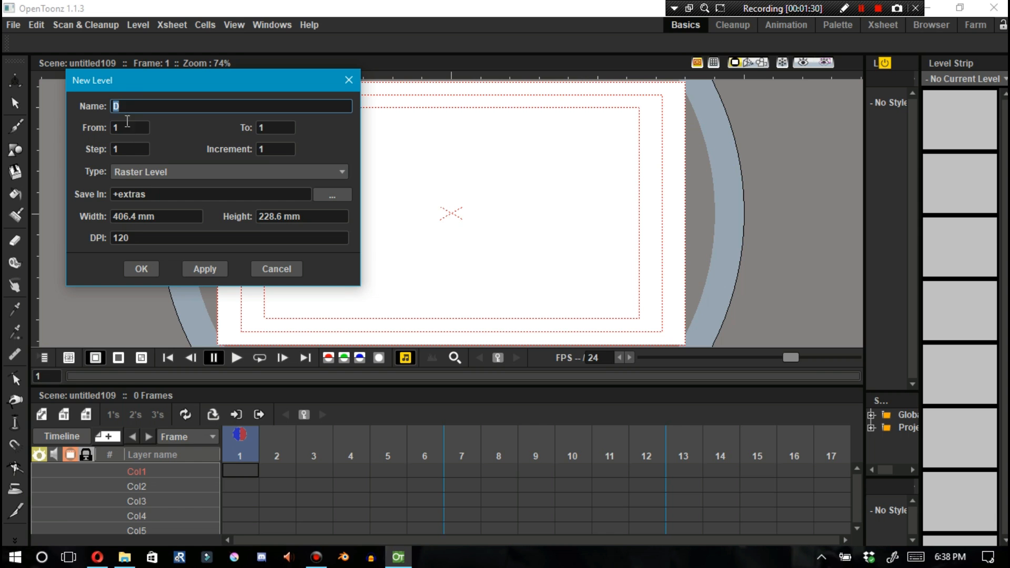
{"action": "key", "text": "BackSpace"}
{"action": "key", "text": "BackSpace"}
{"action": "key", "text": "BackSpace"}
{"action": "key", "text": "BackSpace"}
{"action": "key", "text": "BackSpace"}
{"action": "key", "text": "BackSpace"}
{"action": "key", "text": "BackSpace"}
{"action": "key", "text": "BackSpace"}
{"action": "left_click", "coordinate": [261, 269]}
{"action": "left_click", "coordinate": [85, 415]}
{"action": "left_click", "coordinate": [143, 266]}
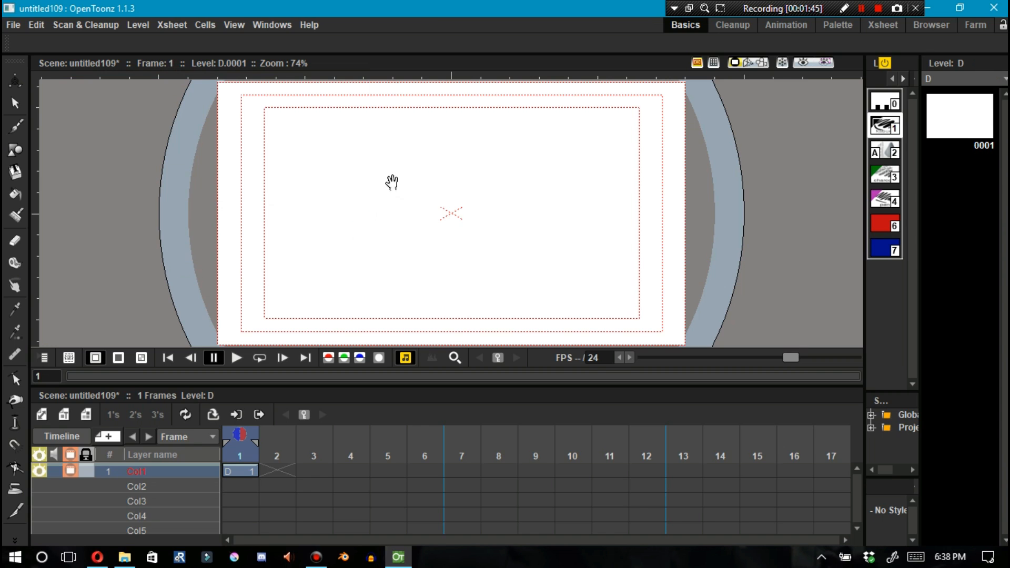
Draw black brush strokes on the raster level, then switch to the green style and add more strokes
{"action": "key", "text": "b"}
{"action": "mouse_move", "coordinate": [347, 148]}
{"action": "left_mouse_down"}
{"action": "mouse_move", "coordinate": [296, 197]}
{"action": "mouse_move", "coordinate": [444, 279]}
{"action": "left_mouse_up"}
{"action": "left_click_drag", "start_coordinate": [402, 182], "coordinate": [411, 189]}
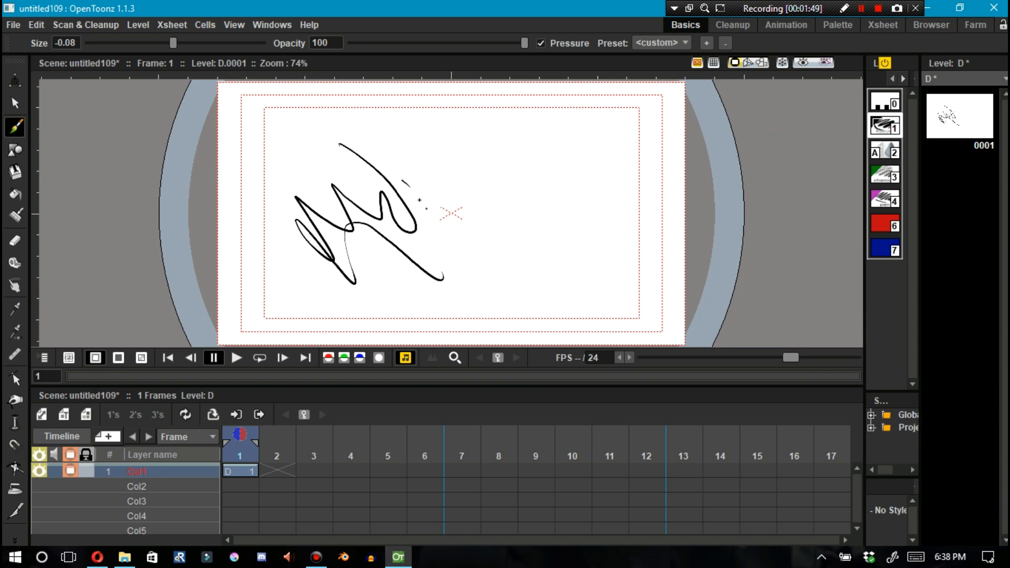
{"action": "left_click", "coordinate": [885, 174]}
{"action": "mouse_move", "coordinate": [456, 182]}
{"action": "left_mouse_down"}
{"action": "mouse_move", "coordinate": [367, 141]}
{"action": "mouse_move", "coordinate": [329, 184]}
{"action": "left_mouse_up"}
{"action": "mouse_move", "coordinate": [398, 233]}
{"action": "left_mouse_down"}
{"action": "mouse_move", "coordinate": [457, 148]}
{"action": "mouse_move", "coordinate": [441, 146]}
{"action": "mouse_move", "coordinate": [396, 209]}
{"action": "mouse_move", "coordinate": [424, 221]}
{"action": "mouse_move", "coordinate": [417, 128]}
{"action": "mouse_move", "coordinate": [416, 153]}
{"action": "mouse_move", "coordinate": [422, 124]}
{"action": "left_mouse_up"}
{"action": "key", "text": "shift+space"}
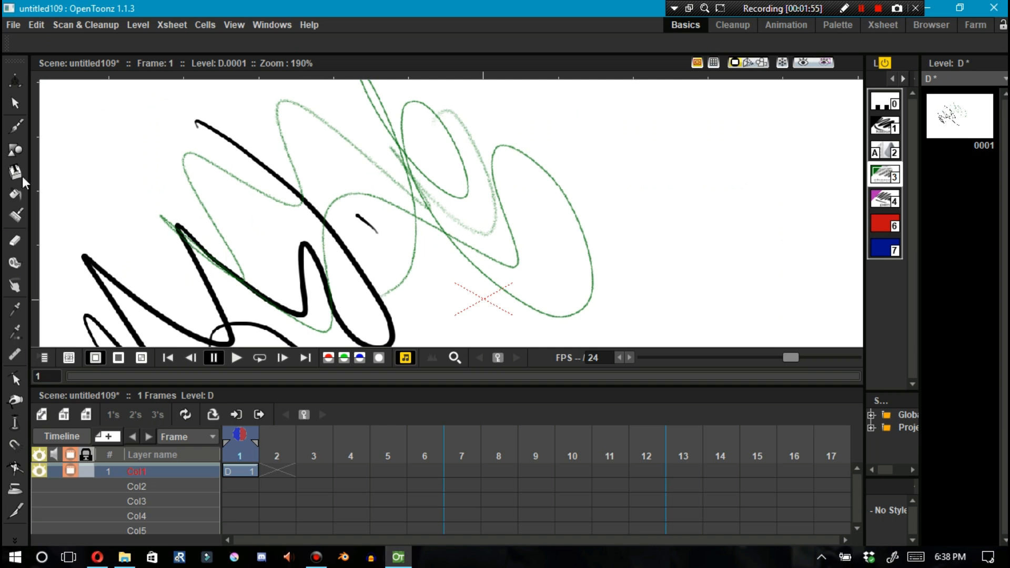
Try applying two fill tools to the raster drawing
{"action": "left_click", "coordinate": [16, 203]}
{"action": "left_click", "coordinate": [425, 151]}
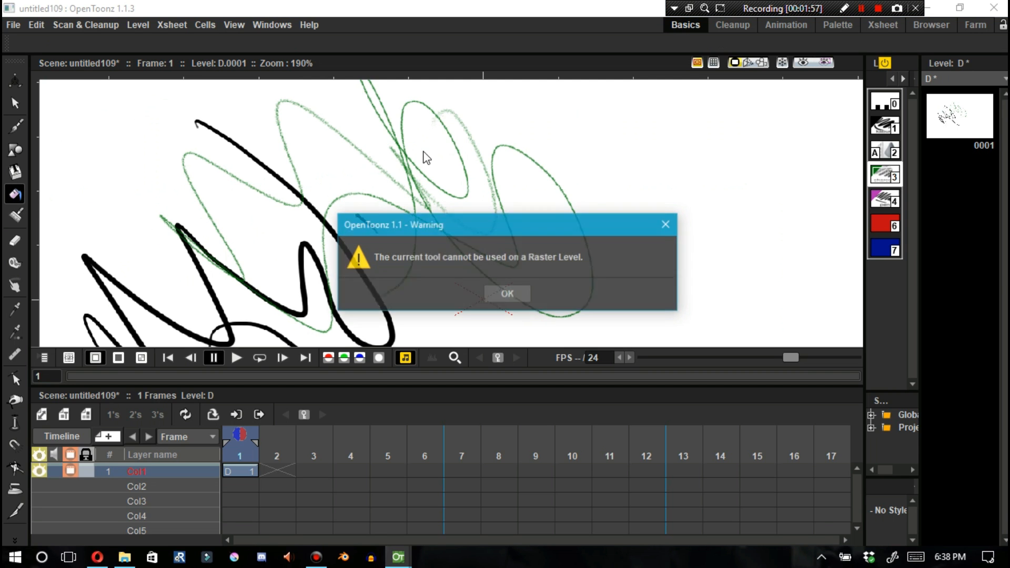
{"action": "left_click", "coordinate": [507, 295]}
{"action": "left_click", "coordinate": [15, 216]}
{"action": "left_click", "coordinate": [340, 209]}
{"action": "left_click", "coordinate": [495, 294]}
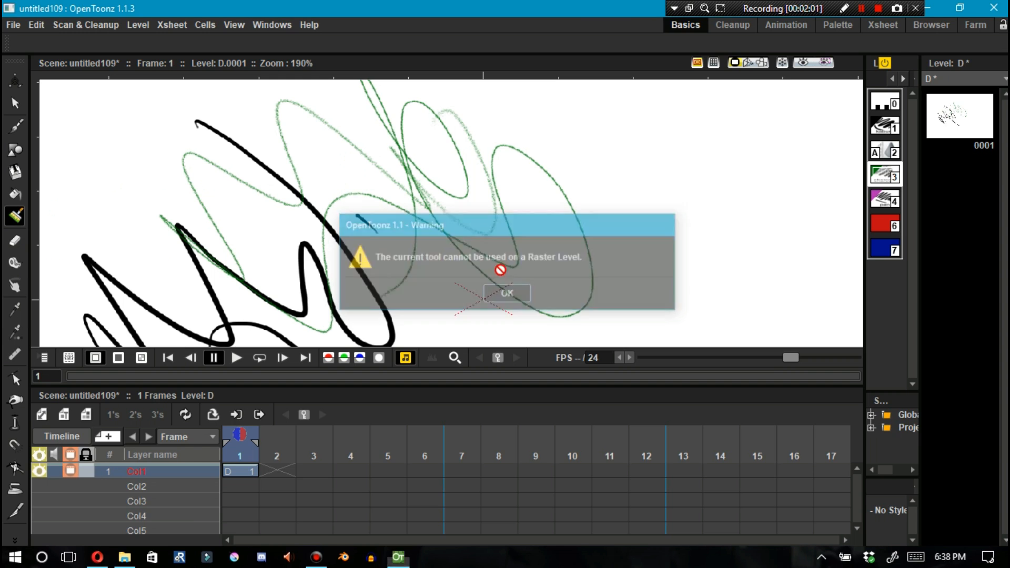
Undo the brush strokes on the raster level
{"action": "key", "text": "ctrl+z"}
{"action": "key", "text": "ctrl+z"}
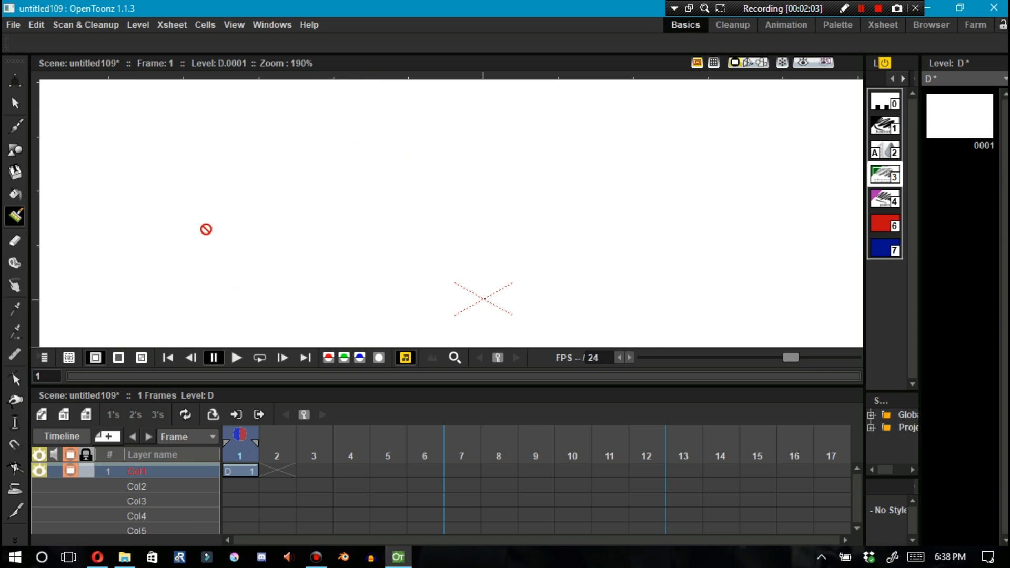
Add a Toonz Raster Level named A in the next column and draw freehand brush strokes on it
{"action": "left_click", "coordinate": [63, 415]}
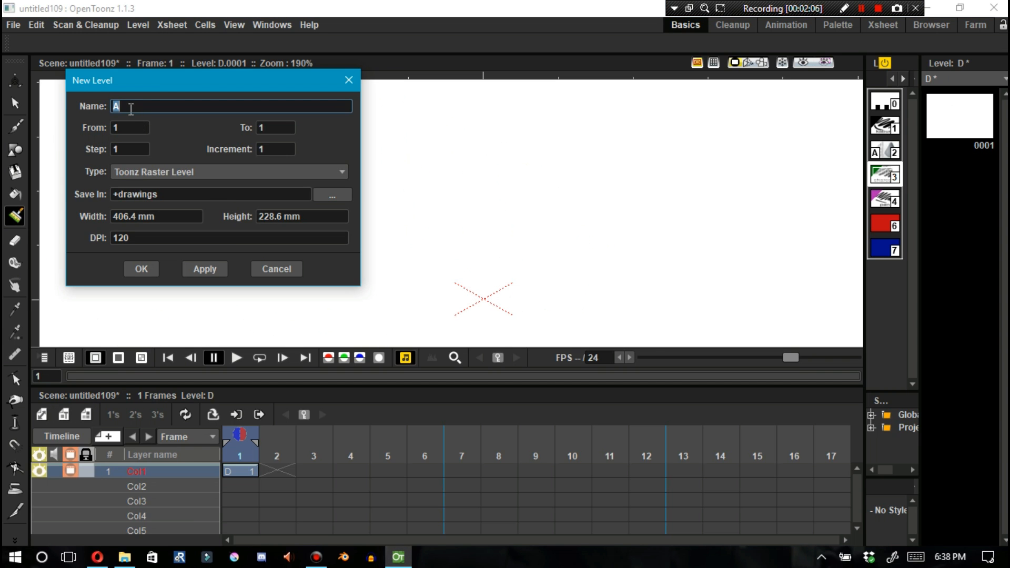
{"action": "left_click", "coordinate": [134, 269]}
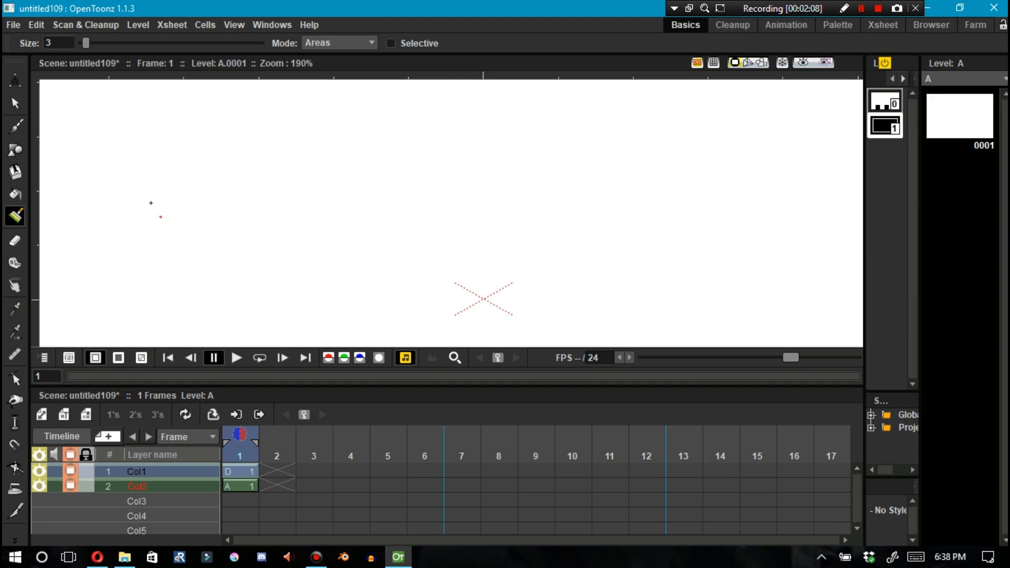
{"action": "mouse_move", "coordinate": [210, 156]}
{"action": "left_mouse_down"}
{"action": "mouse_move", "coordinate": [225, 139]}
{"action": "mouse_move", "coordinate": [411, 255]}
{"action": "mouse_move", "coordinate": [433, 120]}
{"action": "left_mouse_up"}
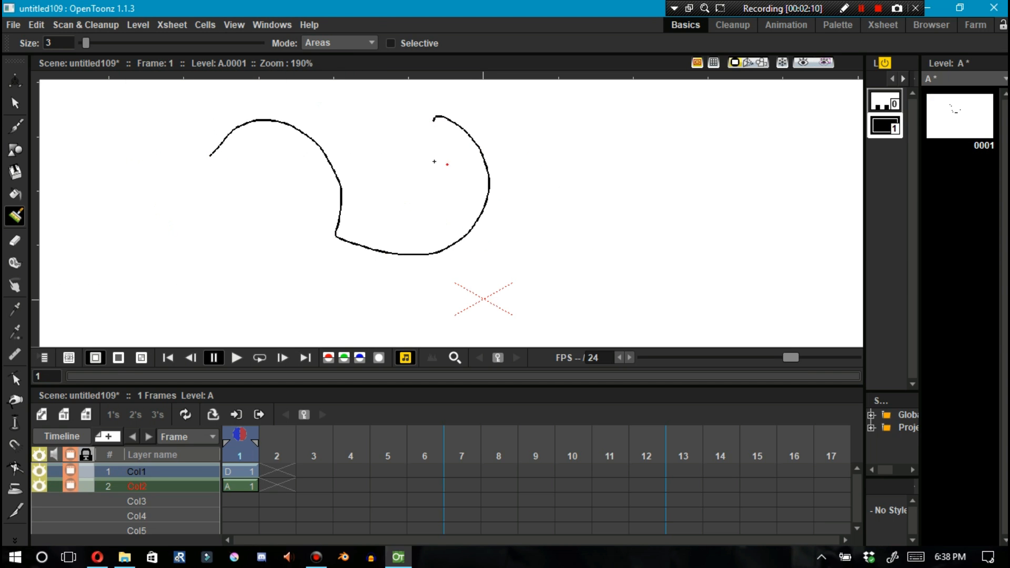
{"action": "mouse_move", "coordinate": [390, 149]}
{"action": "left_mouse_down"}
{"action": "mouse_move", "coordinate": [388, 181]}
{"action": "mouse_move", "coordinate": [289, 192]}
{"action": "mouse_move", "coordinate": [183, 292]}
{"action": "left_mouse_up"}
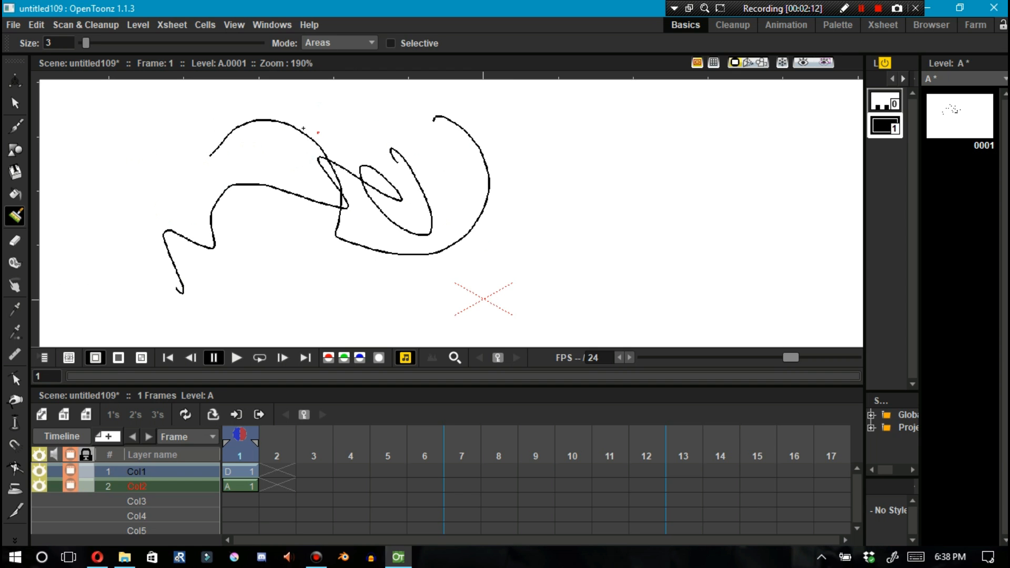
{"action": "key", "text": "shift+space"}
{"action": "mouse_move", "coordinate": [318, 120]}
{"action": "left_mouse_down"}
{"action": "mouse_move", "coordinate": [307, 81]}
{"action": "mouse_move", "coordinate": [350, 188]}
{"action": "mouse_move", "coordinate": [330, 123]}
{"action": "left_mouse_up"}
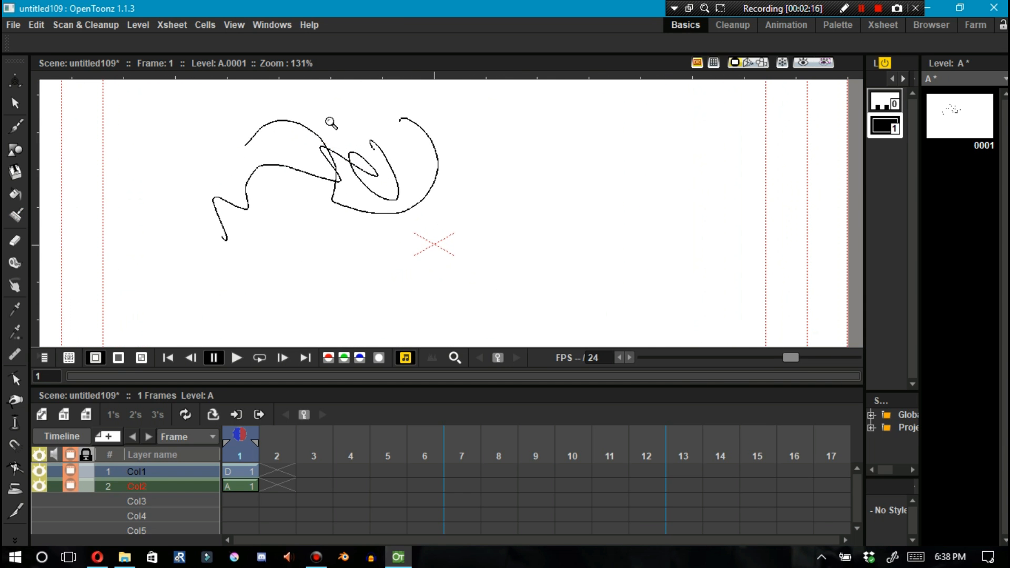
Pick the Brush tool again and draw a crosshatch of six long strokes to the right of the scribble
{"action": "left_click", "coordinate": [15, 127]}
{"action": "left_click", "coordinate": [14, 103]}
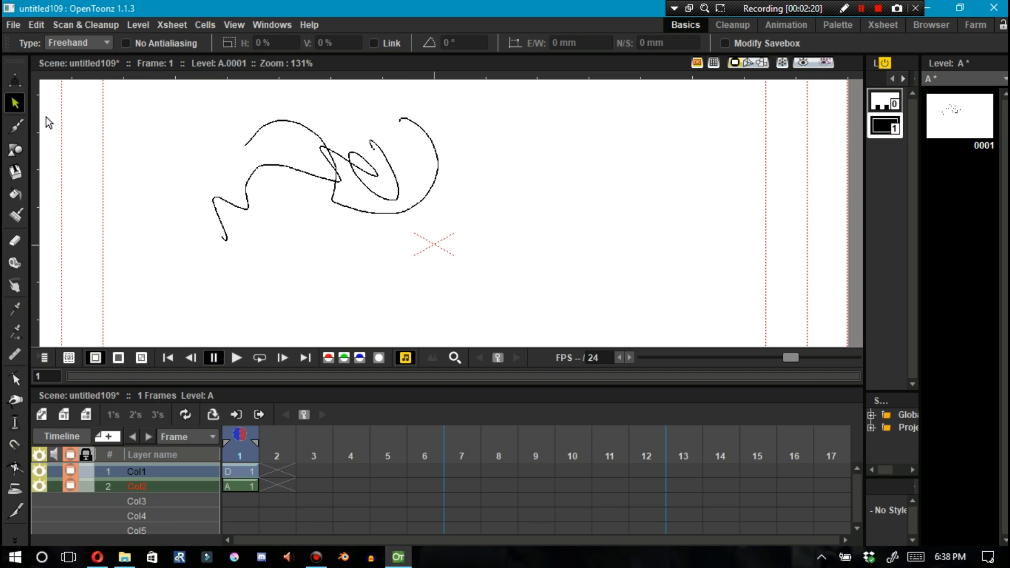
{"action": "left_click", "coordinate": [21, 136]}
{"action": "left_click_drag", "start_coordinate": [649, 113], "coordinate": [581, 256]}
{"action": "left_click_drag", "start_coordinate": [702, 113], "coordinate": [617, 275]}
{"action": "left_click_drag", "start_coordinate": [736, 138], "coordinate": [653, 309]}
{"action": "left_click_drag", "start_coordinate": [535, 155], "coordinate": [744, 301]}
{"action": "left_click_drag", "start_coordinate": [476, 160], "coordinate": [724, 322]}
{"action": "left_click_drag", "start_coordinate": [519, 80], "coordinate": [774, 252]}
Add two new styles to the level's palette and select style 2
{"action": "right_click", "coordinate": [882, 165]}
{"action": "left_click", "coordinate": [895, 343]}
{"action": "right_click", "coordinate": [879, 202]}
{"action": "left_click", "coordinate": [893, 379]}
{"action": "left_click", "coordinate": [880, 149]}
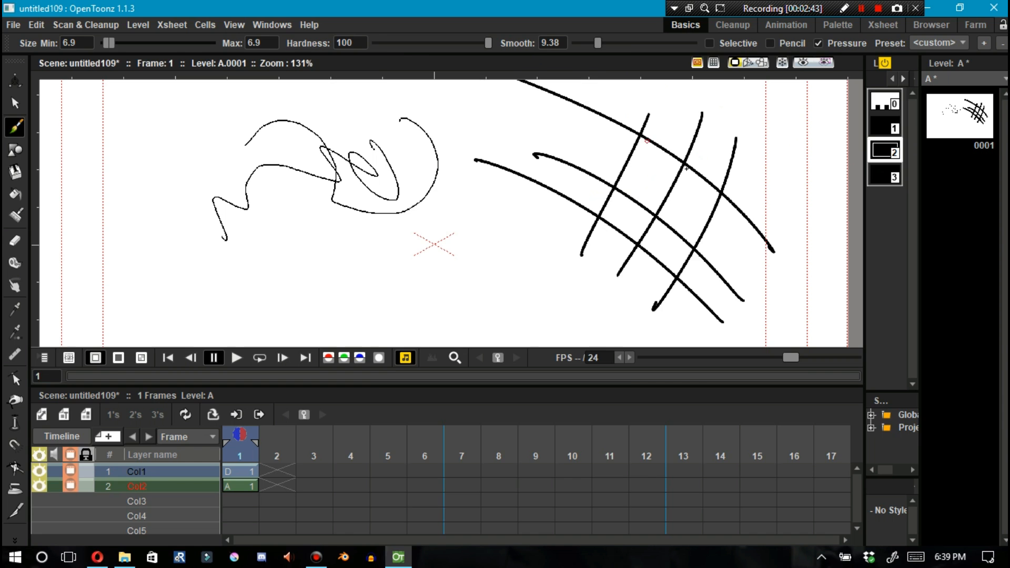
Set palette style 2 to red and style 3 to green
{"action": "double_click", "coordinate": [876, 154]}
{"action": "left_click", "coordinate": [612, 237]}
{"action": "left_click", "coordinate": [625, 61]}
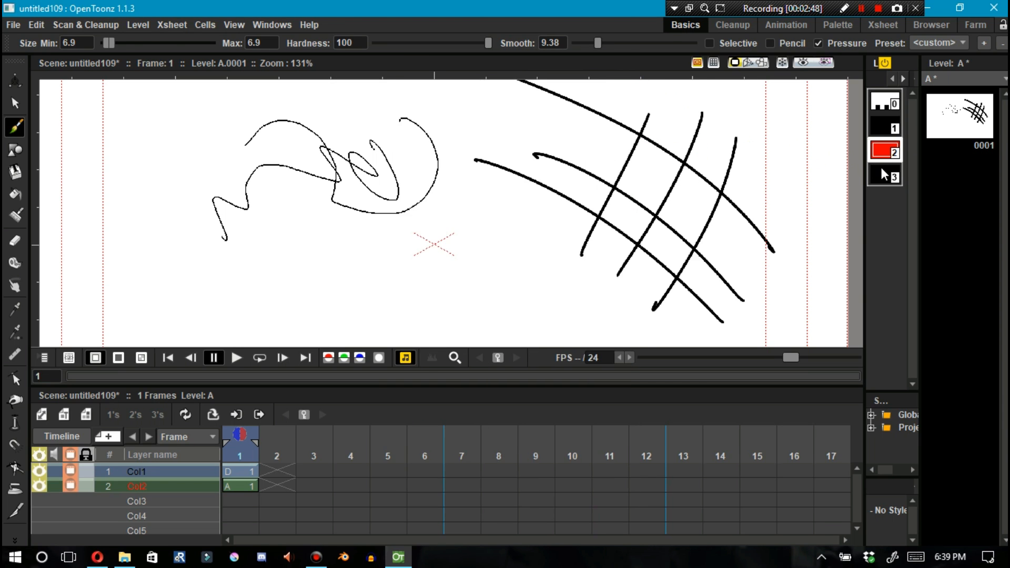
{"action": "double_click", "coordinate": [886, 176]}
{"action": "left_click", "coordinate": [559, 379]}
{"action": "left_click", "coordinate": [629, 56]}
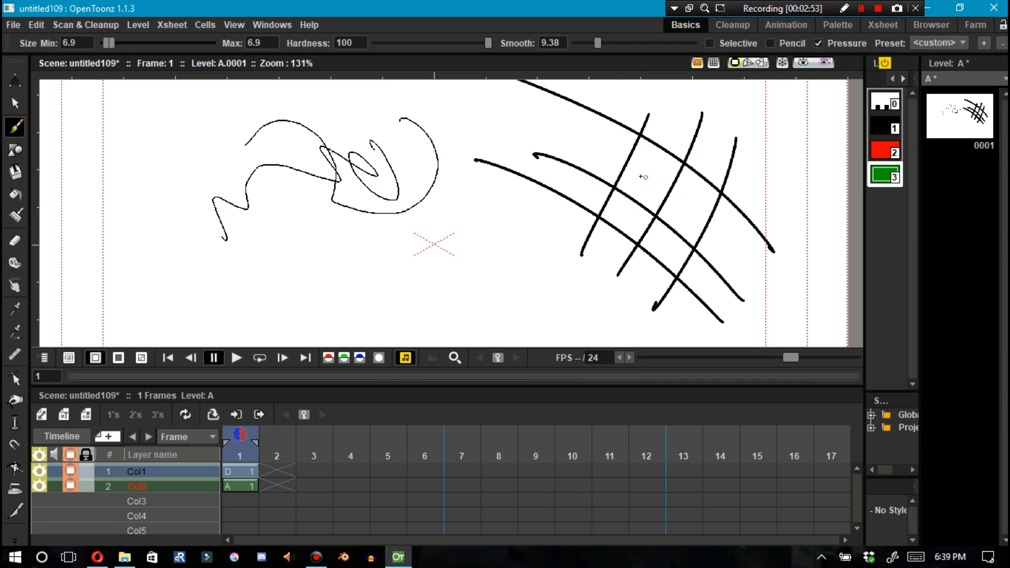
Fill two crosshatch cells with the green style using the Fill tool
{"action": "key", "text": "f"}
{"action": "left_click", "coordinate": [651, 168]}
{"action": "left_click", "coordinate": [669, 235]}
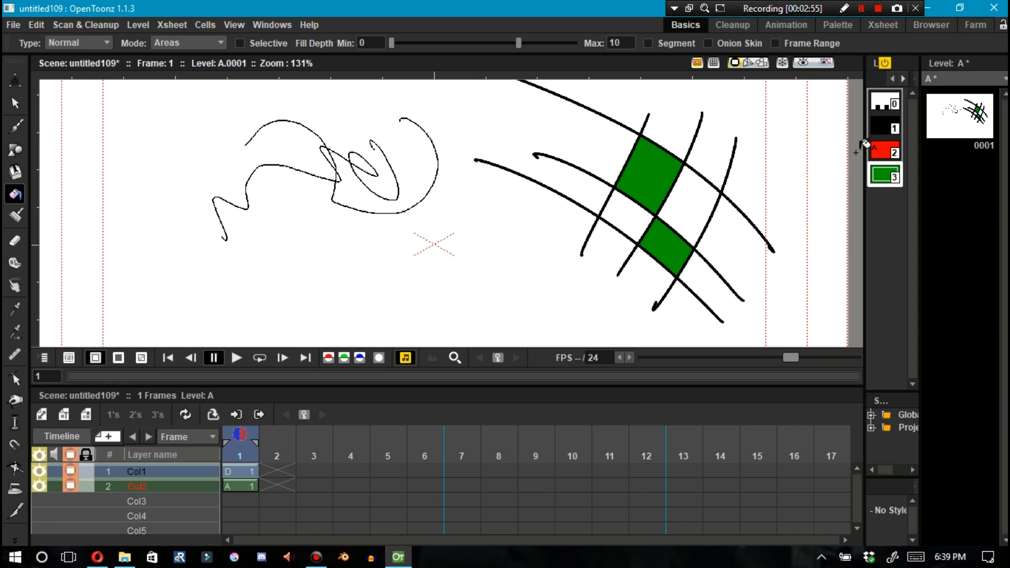
Fill the other two crosshatch cells with the red style
{"action": "left_click", "coordinate": [876, 152]}
{"action": "left_click", "coordinate": [694, 210]}
{"action": "left_click", "coordinate": [636, 216]}
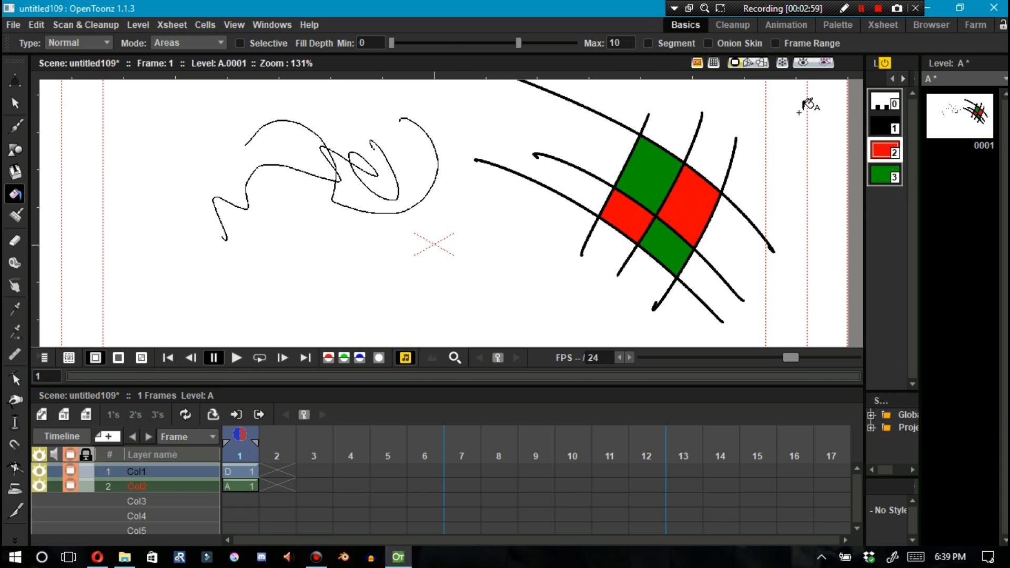
Recolour style 2 to magenta and style 3 to dark blue in the Style Editor
{"action": "double_click", "coordinate": [885, 153]}
{"action": "left_click_drag", "start_coordinate": [501, 58], "coordinate": [211, 57]}
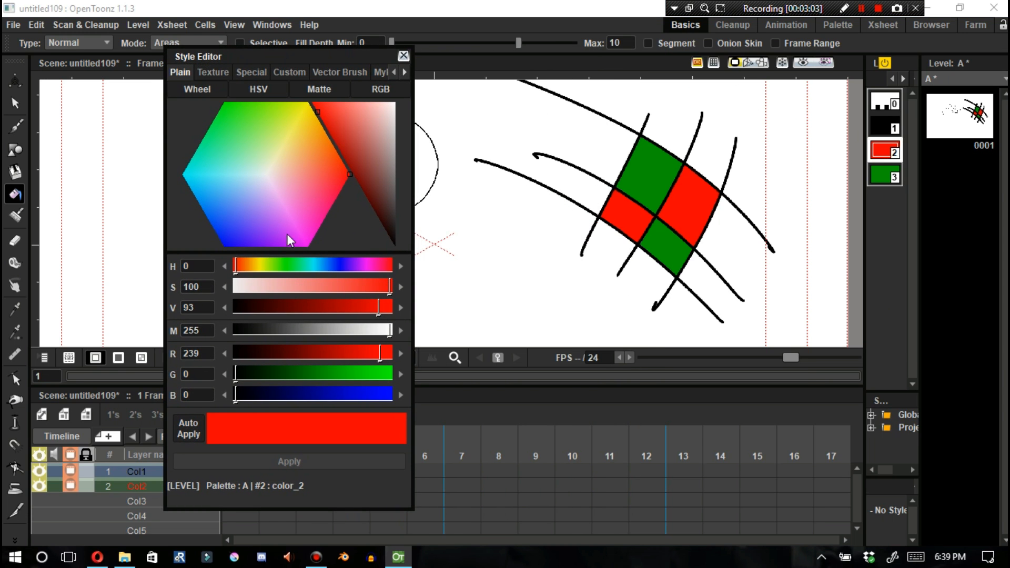
{"action": "left_click_drag", "start_coordinate": [310, 181], "coordinate": [284, 232]}
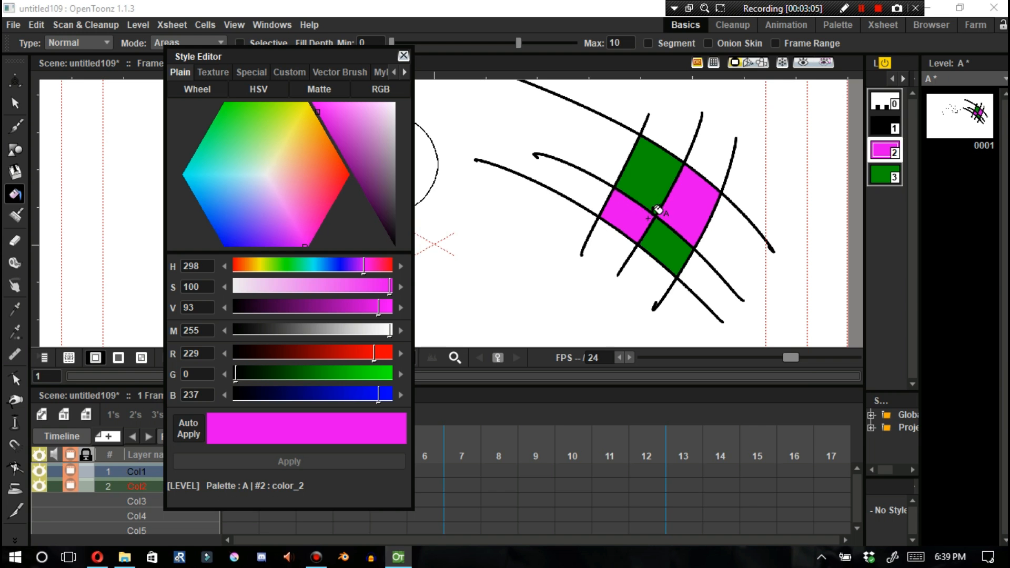
{"action": "mouse_move", "coordinate": [199, 188]}
{"action": "left_mouse_down"}
{"action": "mouse_move", "coordinate": [234, 117]}
{"action": "mouse_move", "coordinate": [272, 203]}
{"action": "mouse_move", "coordinate": [242, 215]}
{"action": "mouse_move", "coordinate": [226, 246]}
{"action": "left_mouse_up"}
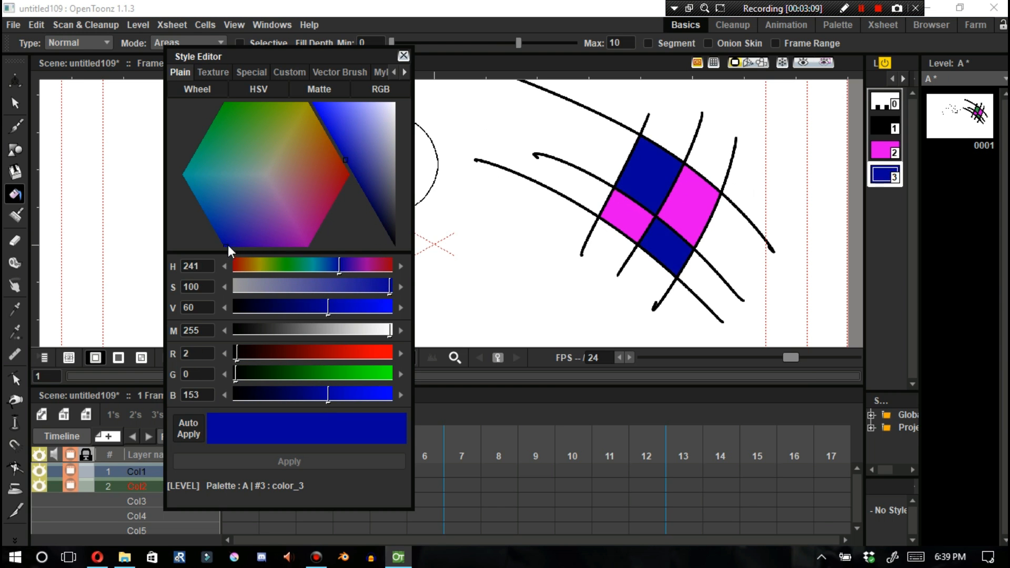
{"action": "left_click", "coordinate": [404, 55]}
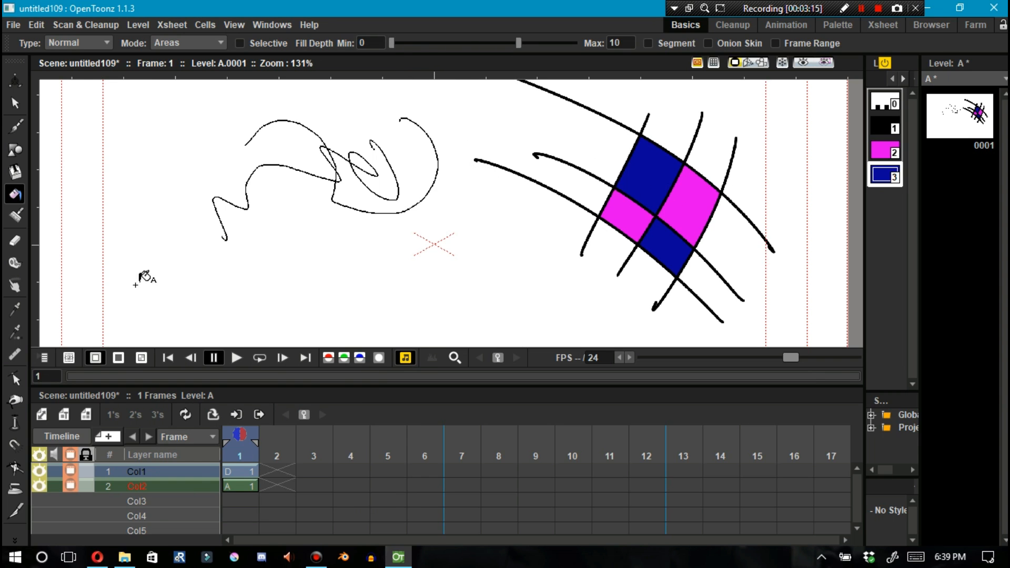
Add a Toonz Vector Level named E in a new column and draw a large X of two brush strokes
{"action": "left_click", "coordinate": [41, 414]}
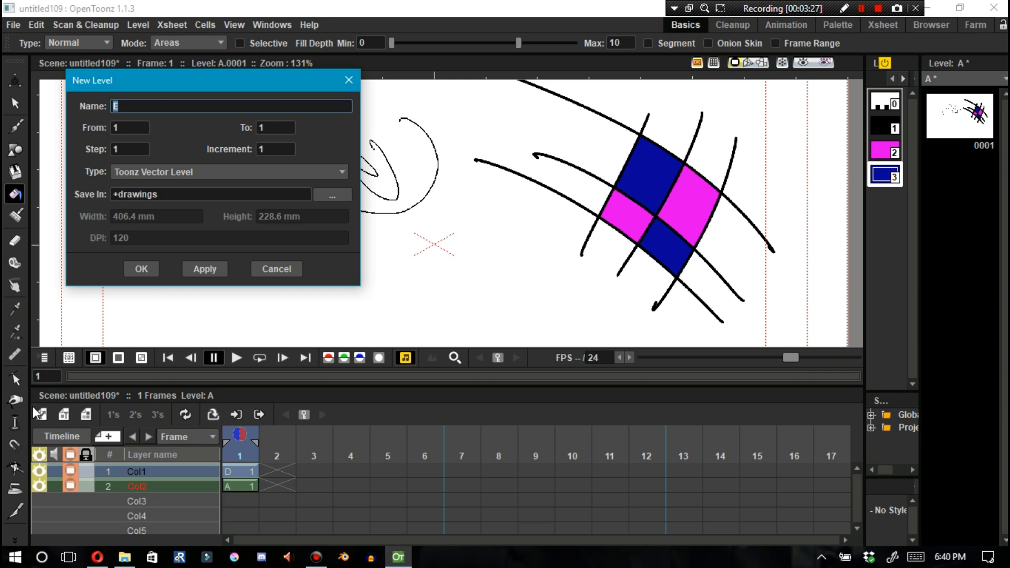
{"action": "left_click", "coordinate": [138, 270]}
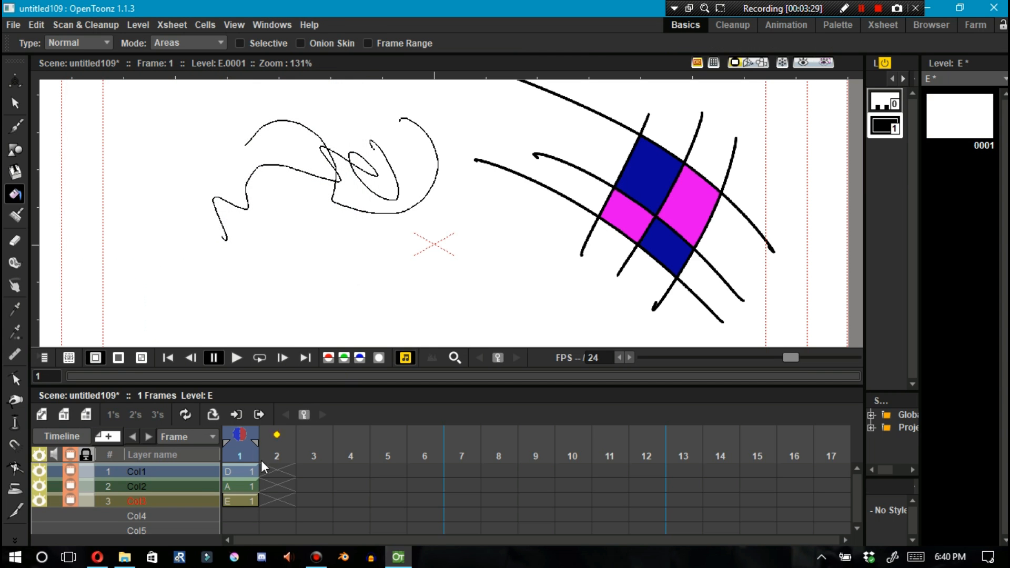
{"action": "left_click", "coordinate": [14, 126]}
{"action": "key", "text": "shift+space"}
{"action": "left_click_drag", "start_coordinate": [283, 268], "coordinate": [269, 213]}
{"action": "left_click_drag", "start_coordinate": [330, 233], "coordinate": [411, 89]}
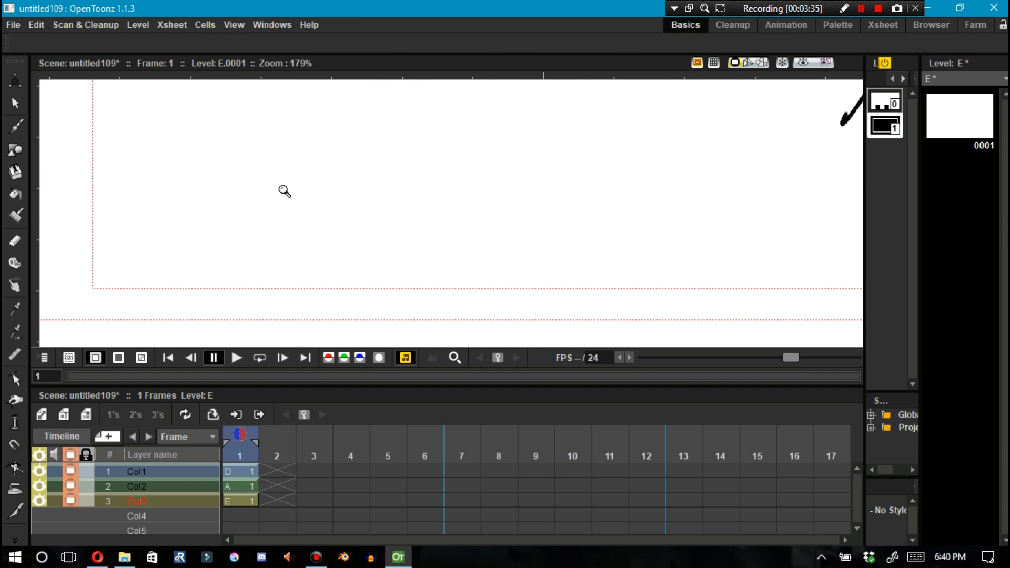
{"action": "key", "text": "b"}
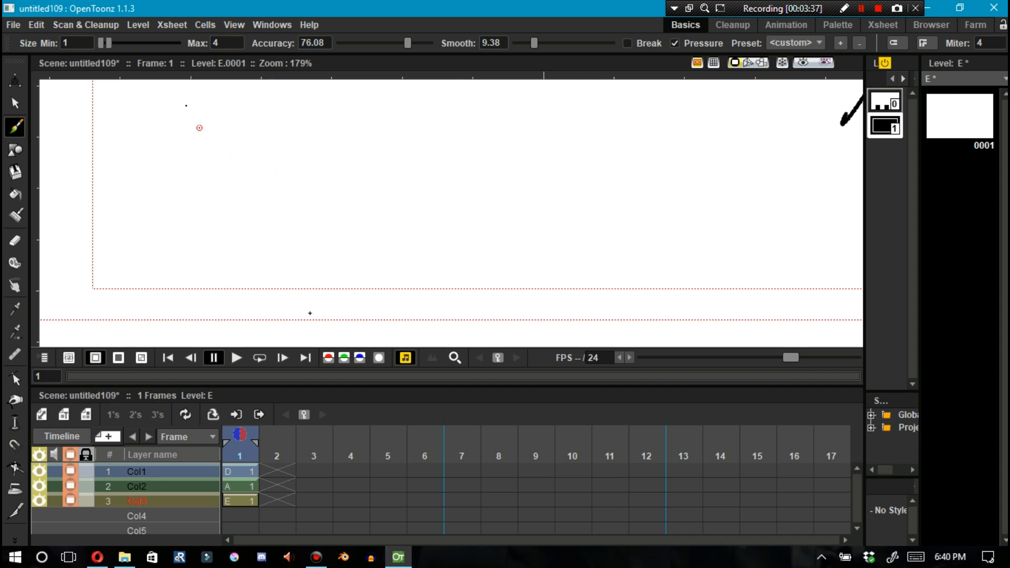
{"action": "left_click_drag", "start_coordinate": [187, 105], "coordinate": [314, 317]}
{"action": "left_click_drag", "start_coordinate": [153, 303], "coordinate": [329, 121]}
Select all strokes of the X and reposition them slightly with the Selection tool
{"action": "key", "text": "s"}
{"action": "key", "text": "ctrl+a"}
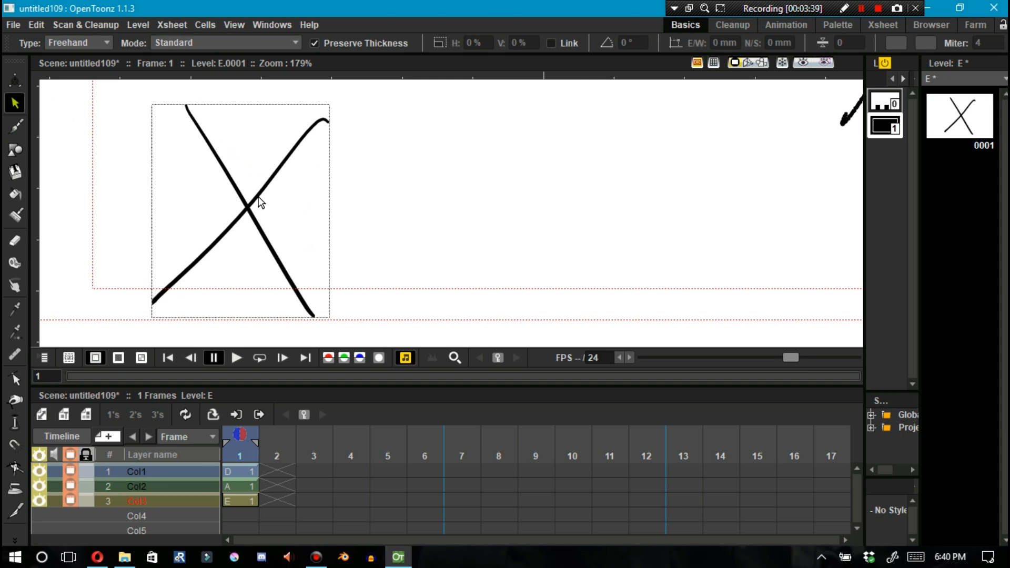
{"action": "left_click", "coordinate": [258, 198]}
{"action": "mouse_move", "coordinate": [259, 194]}
{"action": "left_mouse_down"}
{"action": "mouse_move", "coordinate": [234, 172]}
{"action": "mouse_move", "coordinate": [262, 185]}
{"action": "left_mouse_up"}
{"action": "left_click", "coordinate": [266, 235]}
{"action": "mouse_move", "coordinate": [271, 233]}
{"action": "left_mouse_down"}
{"action": "mouse_move", "coordinate": [303, 208]}
{"action": "mouse_move", "coordinate": [275, 242]}
{"action": "mouse_move", "coordinate": [264, 217]}
{"action": "left_mouse_up"}
{"action": "left_click", "coordinate": [229, 217]}
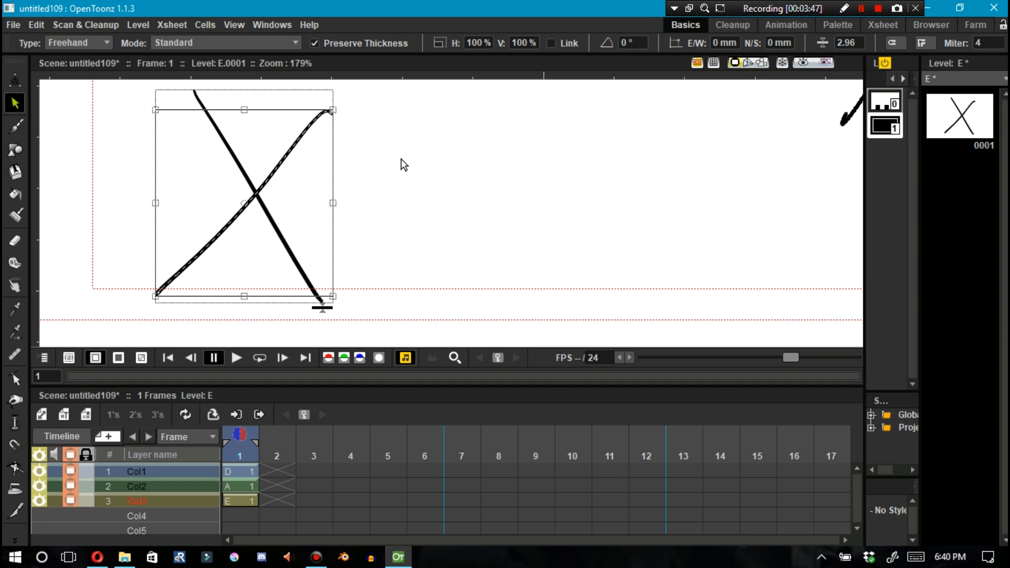
{"action": "left_click_drag", "start_coordinate": [221, 237], "coordinate": [200, 220]}
Add a new style to the vector level's palette and set it to red
{"action": "right_click", "coordinate": [889, 171]}
{"action": "left_click", "coordinate": [890, 341]}
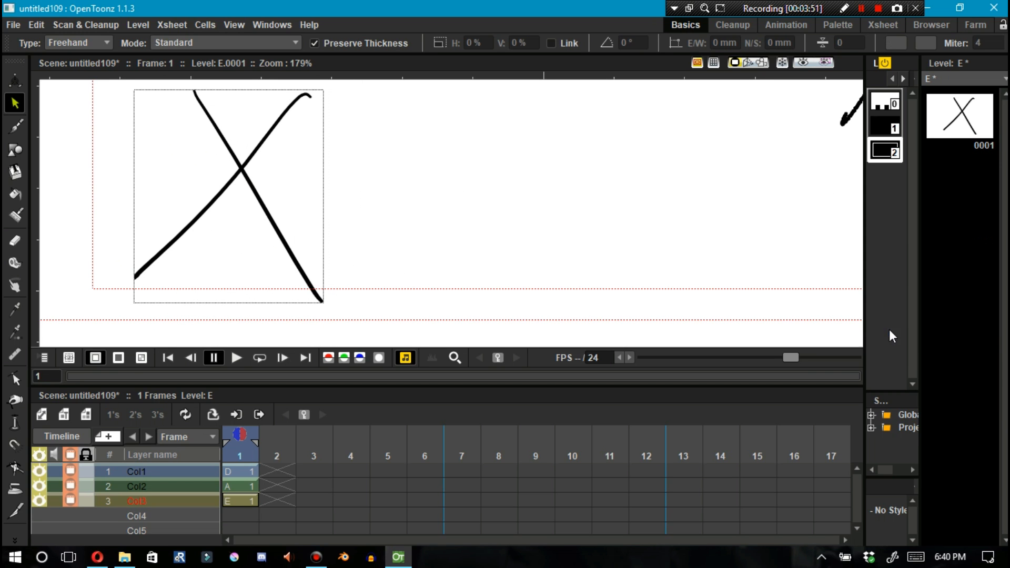
{"action": "double_click", "coordinate": [885, 151]}
{"action": "left_click", "coordinate": [404, 54]}
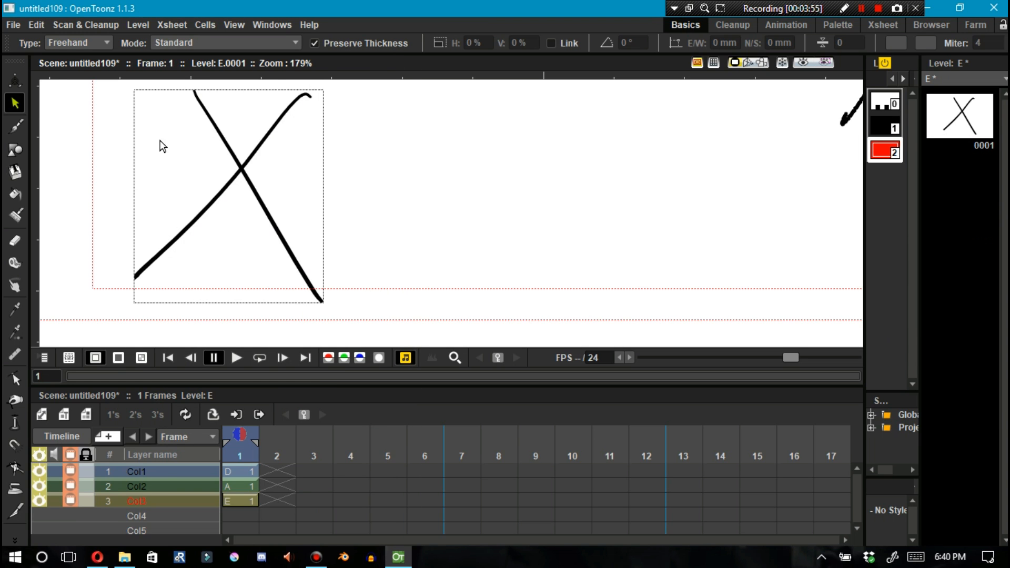
Draw a red diagonal stroke across the X, then select and delete it
{"action": "left_click", "coordinate": [15, 126]}
{"action": "left_click_drag", "start_coordinate": [164, 128], "coordinate": [275, 305]}
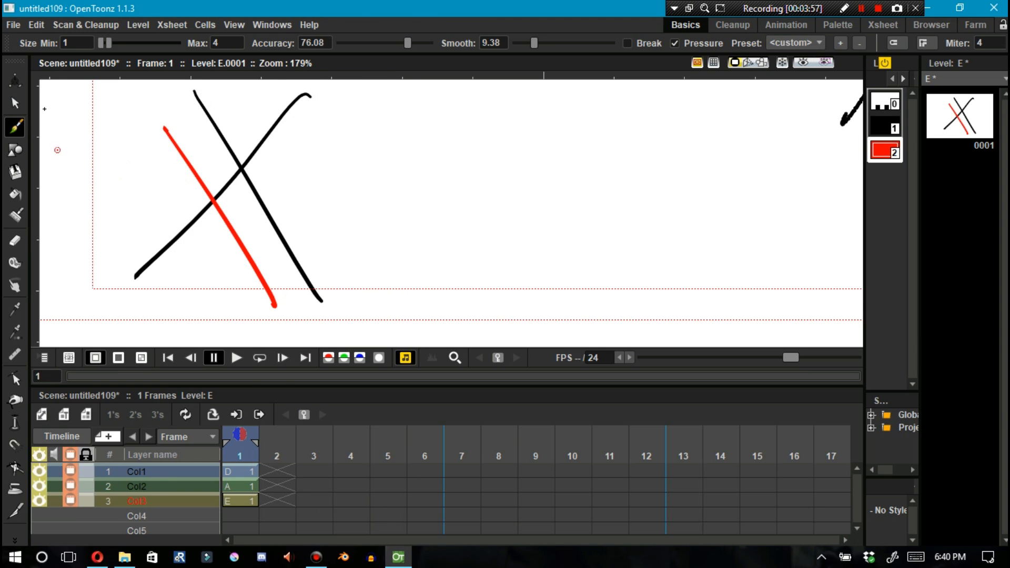
{"action": "left_click", "coordinate": [14, 100]}
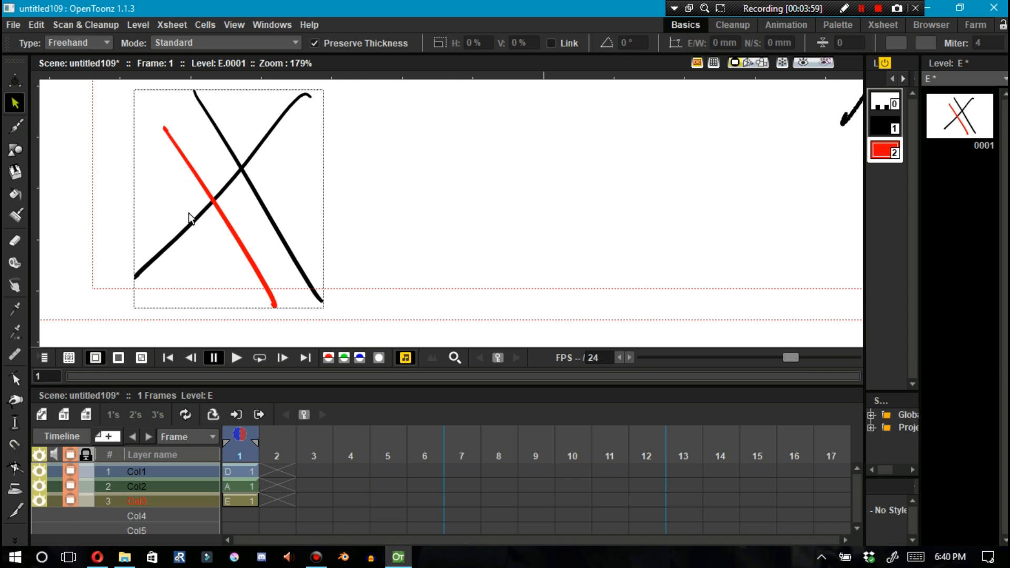
{"action": "left_click", "coordinate": [226, 215]}
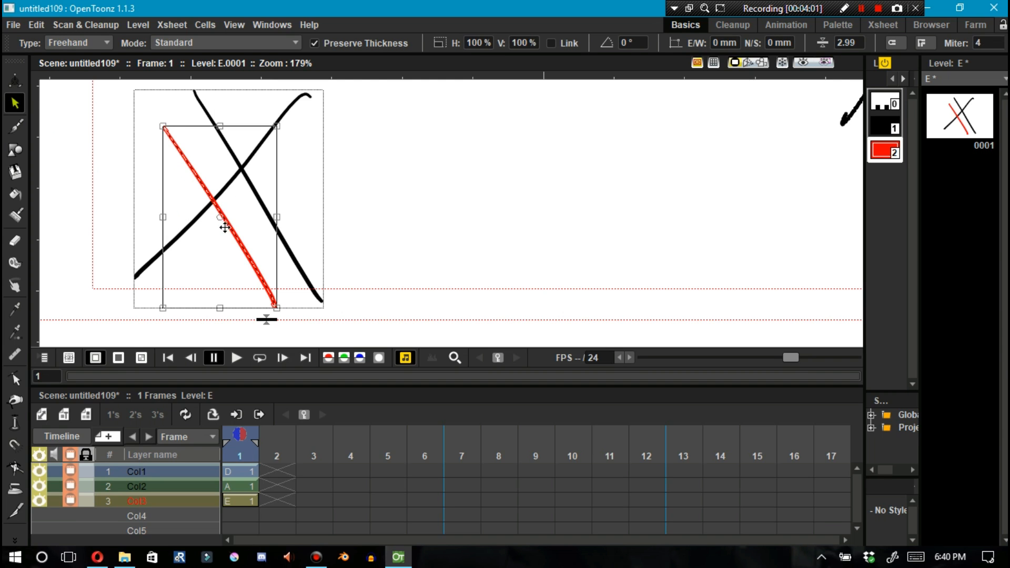
{"action": "left_click", "coordinate": [226, 277]}
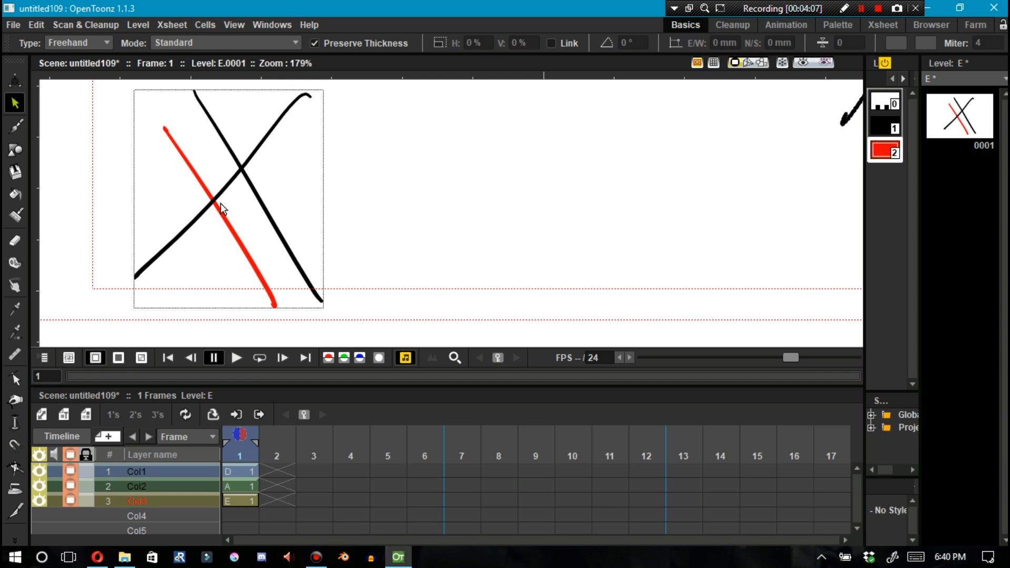
{"action": "left_click", "coordinate": [230, 221]}
{"action": "key", "text": "Delete"}
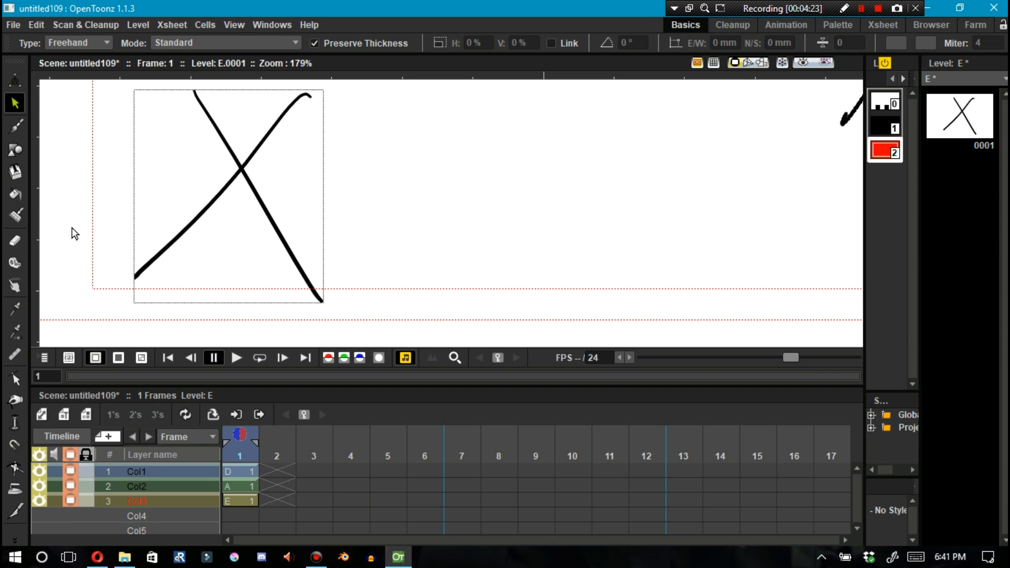
Reshape the X's descending stroke into a curved loop by dragging its control points with the Control Point Editor
{"action": "key", "text": "c"}
{"action": "left_click", "coordinate": [261, 208]}
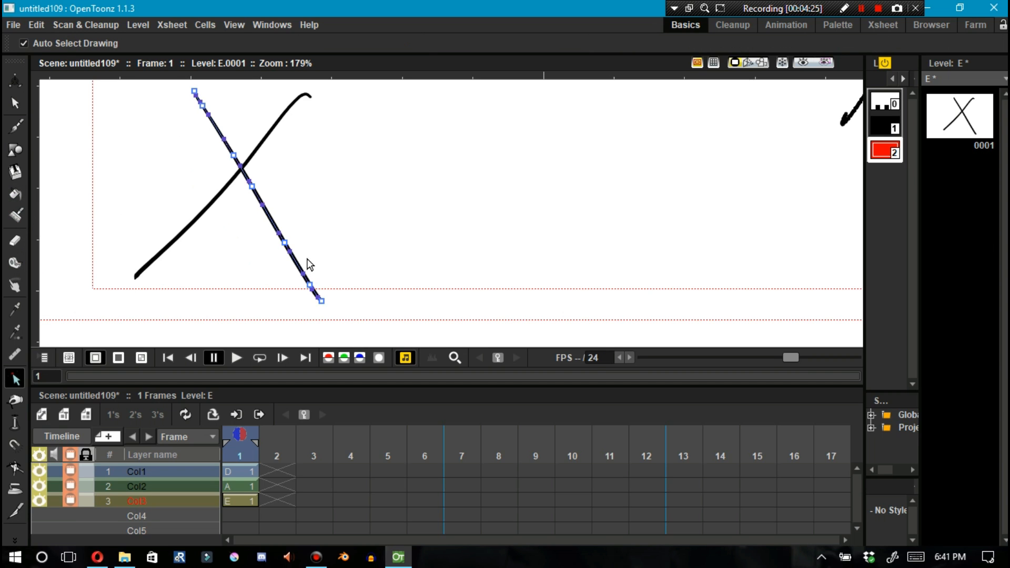
{"action": "mouse_move", "coordinate": [293, 240]}
{"action": "left_mouse_down"}
{"action": "mouse_move", "coordinate": [373, 171]}
{"action": "mouse_move", "coordinate": [361, 169]}
{"action": "left_mouse_up"}
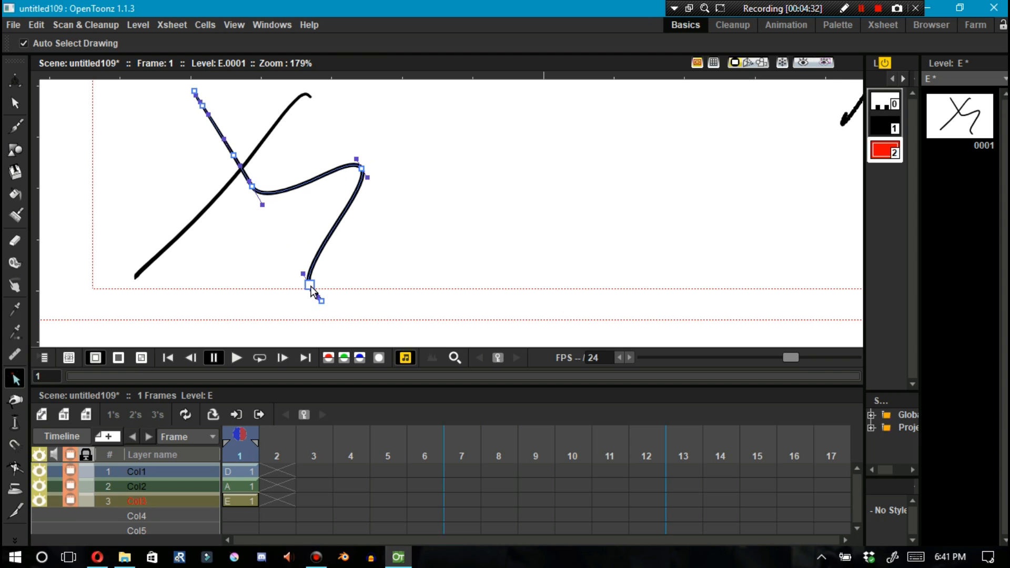
{"action": "mouse_move", "coordinate": [309, 285]}
{"action": "left_mouse_down"}
{"action": "mouse_move", "coordinate": [466, 250]}
{"action": "mouse_move", "coordinate": [462, 241]}
{"action": "left_mouse_up"}
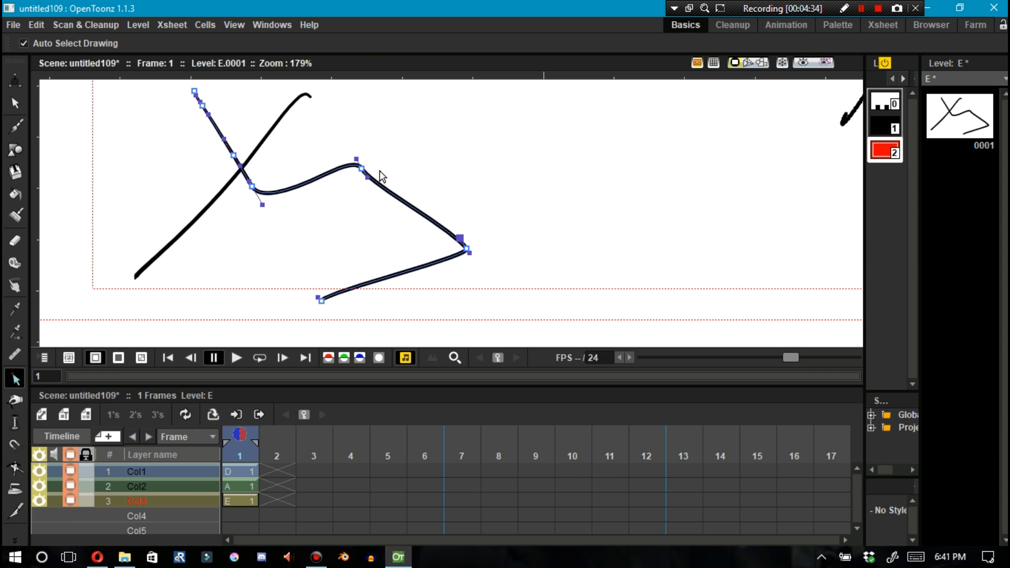
{"action": "mouse_move", "coordinate": [362, 174]}
{"action": "left_mouse_down"}
{"action": "mouse_move", "coordinate": [399, 142]}
{"action": "mouse_move", "coordinate": [362, 175]}
{"action": "mouse_move", "coordinate": [361, 158]}
{"action": "mouse_move", "coordinate": [445, 134]}
{"action": "mouse_move", "coordinate": [500, 180]}
{"action": "mouse_move", "coordinate": [495, 174]}
{"action": "left_mouse_up"}
{"action": "left_click_drag", "start_coordinate": [436, 125], "coordinate": [395, 95]}
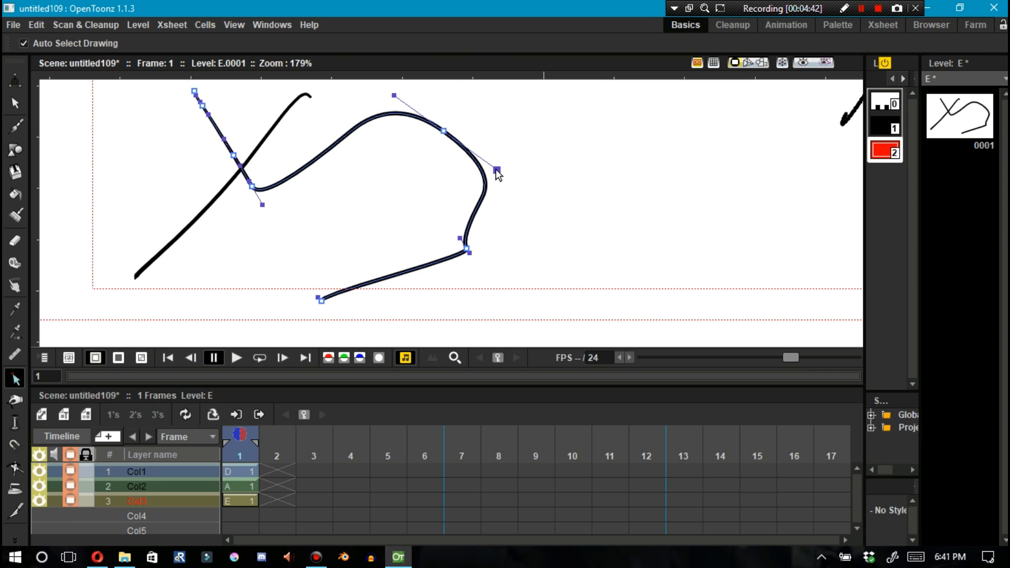
Adjust the curve's control points and handles, deleting one control point at the upper corner
{"action": "left_click", "coordinate": [465, 187]}
{"action": "left_click", "coordinate": [483, 170]}
{"action": "left_click_drag", "start_coordinate": [494, 173], "coordinate": [547, 160]}
{"action": "left_click", "coordinate": [509, 317]}
{"action": "left_click", "coordinate": [458, 237]}
{"action": "left_click", "coordinate": [468, 240]}
{"action": "left_click_drag", "start_coordinate": [459, 238], "coordinate": [474, 115]}
{"action": "left_click", "coordinate": [446, 132], "text": "alt"}
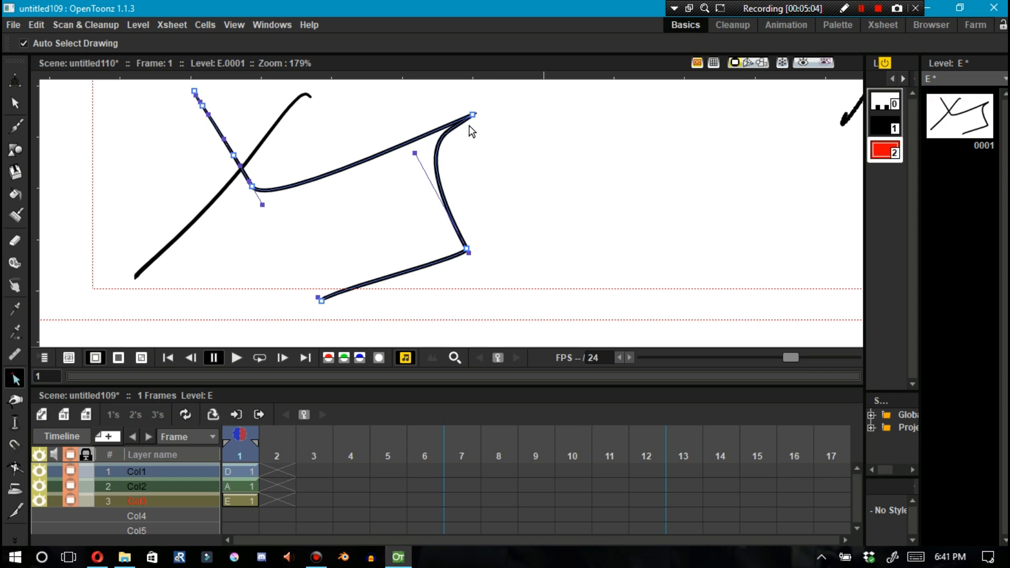
{"action": "left_click", "coordinate": [447, 138]}
{"action": "left_click", "coordinate": [444, 134]}
{"action": "left_click_drag", "start_coordinate": [443, 133], "coordinate": [423, 105]}
{"action": "left_click_drag", "start_coordinate": [480, 167], "coordinate": [414, 136]}
{"action": "left_click_drag", "start_coordinate": [472, 116], "coordinate": [476, 117]}
{"action": "key", "text": "Delete"}
Add control points along the curve's upper segment and drag its top corner outward to reshape it
{"action": "left_click", "coordinate": [417, 188], "text": "ctrl"}
{"action": "left_click_drag", "start_coordinate": [416, 189], "coordinate": [485, 116]}
{"action": "left_click", "coordinate": [424, 126], "text": "ctrl"}
{"action": "left_click", "coordinate": [377, 144], "text": "ctrl"}
{"action": "left_click", "coordinate": [336, 158], "text": "ctrl"}
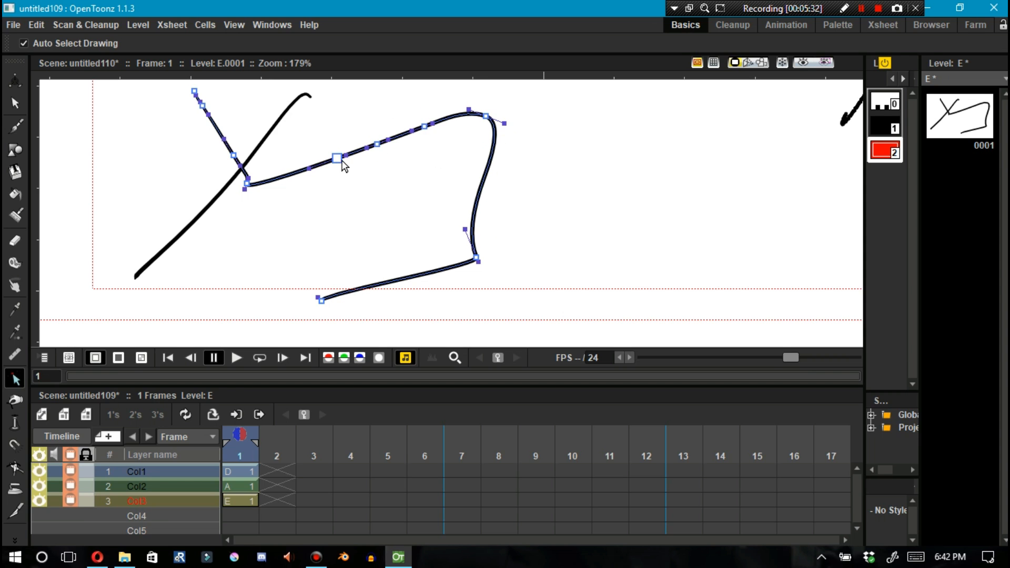
{"action": "left_click", "coordinate": [487, 117], "text": "ctrl"}
{"action": "left_click_drag", "start_coordinate": [487, 119], "coordinate": [629, 172]}
{"action": "left_click_drag", "start_coordinate": [583, 186], "coordinate": [597, 204]}
{"action": "left_click_drag", "start_coordinate": [492, 138], "coordinate": [487, 122]}
{"action": "mouse_move", "coordinate": [564, 143]}
{"action": "left_mouse_down"}
{"action": "mouse_move", "coordinate": [702, 204]}
{"action": "mouse_move", "coordinate": [563, 150]}
{"action": "left_mouse_up"}
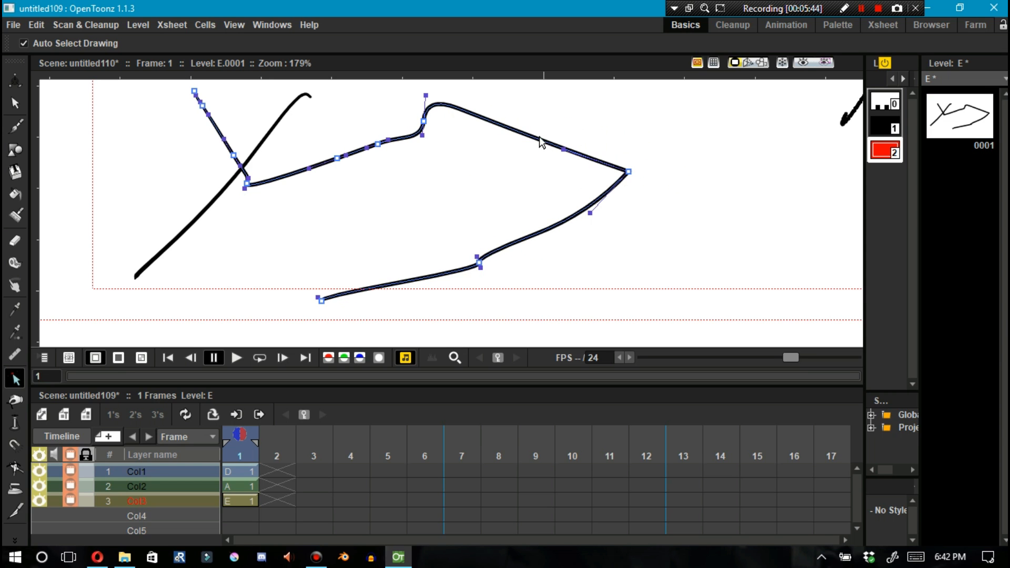
{"action": "left_click", "coordinate": [541, 140], "text": "ctrl"}
{"action": "left_click_drag", "start_coordinate": [542, 140], "coordinate": [597, 113]}
Draw a crosshatch of six long brush strokes to the right of the curve
{"action": "key", "text": "shift+space"}
{"action": "left_click_drag", "start_coordinate": [225, 253], "coordinate": [285, 164]}
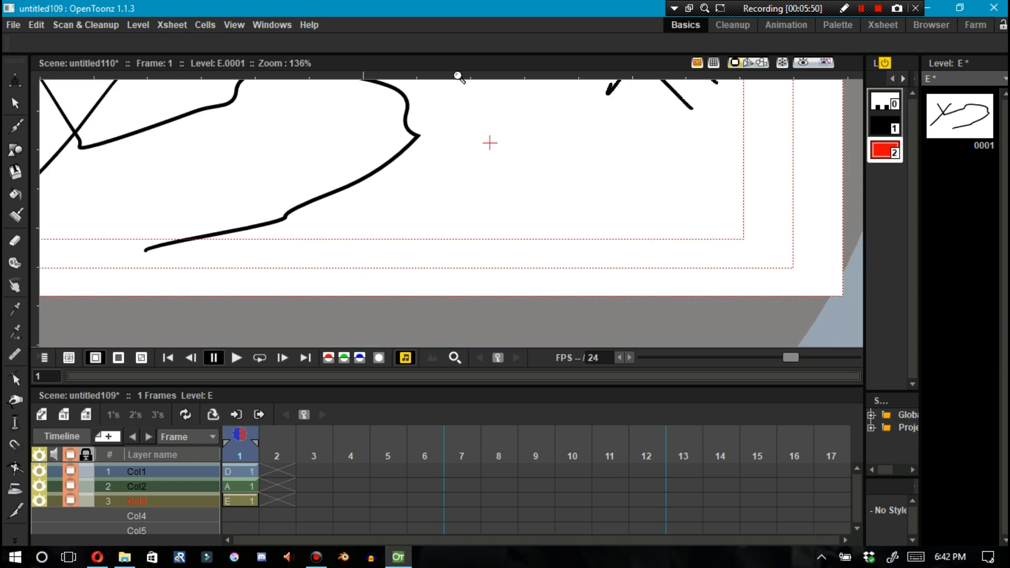
{"action": "key", "text": "b"}
{"action": "left_click_drag", "start_coordinate": [583, 98], "coordinate": [491, 260]}
{"action": "left_click_drag", "start_coordinate": [653, 118], "coordinate": [536, 288]}
{"action": "left_click_drag", "start_coordinate": [717, 134], "coordinate": [647, 273]}
{"action": "left_click_drag", "start_coordinate": [779, 147], "coordinate": [680, 343]}
{"action": "left_click_drag", "start_coordinate": [818, 259], "coordinate": [439, 92]}
{"action": "left_click_drag", "start_coordinate": [793, 309], "coordinate": [396, 128]}
Fill two crosshatch cells with the red style using the Fill tool
{"action": "left_click", "coordinate": [15, 195]}
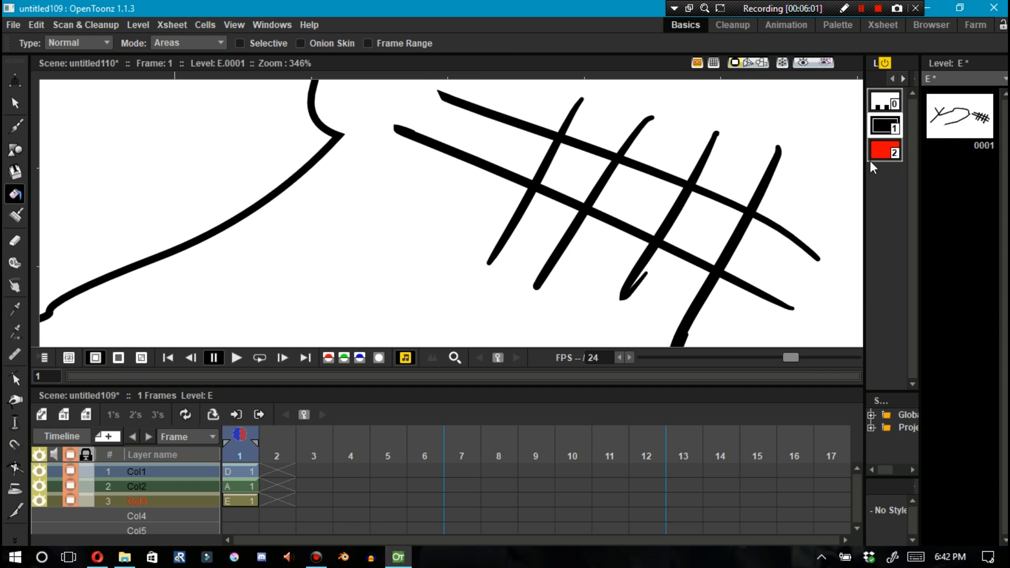
{"action": "left_click", "coordinate": [884, 151]}
{"action": "left_click", "coordinate": [694, 225]}
{"action": "left_click", "coordinate": [581, 161]}
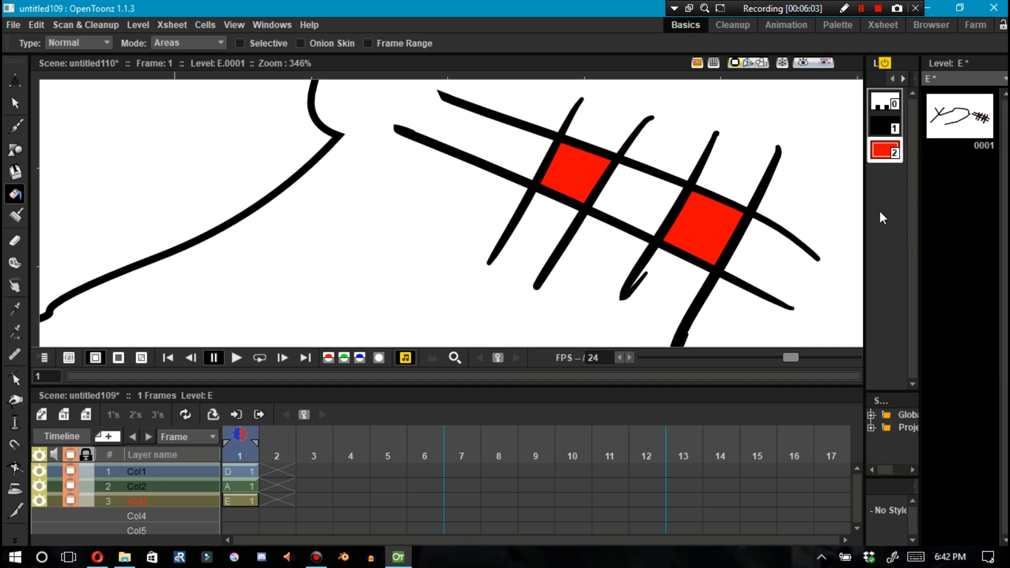
Add a new blue style and fill the middle crosshatch cell with it
{"action": "right_click", "coordinate": [883, 179]}
{"action": "left_click", "coordinate": [888, 352]}
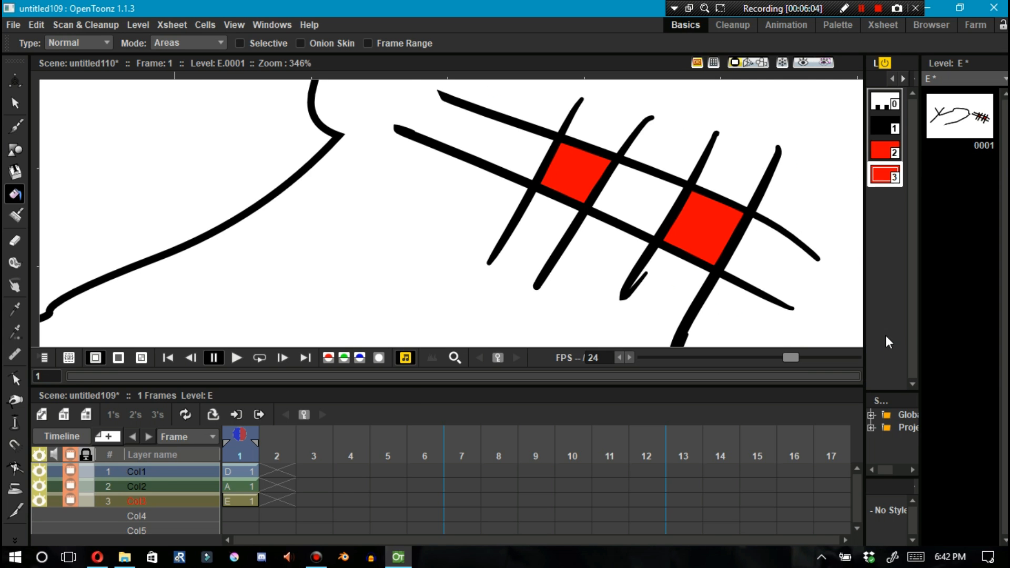
{"action": "double_click", "coordinate": [880, 174]}
{"action": "left_click_drag", "start_coordinate": [300, 202], "coordinate": [223, 246]}
{"action": "left_click", "coordinate": [404, 54]}
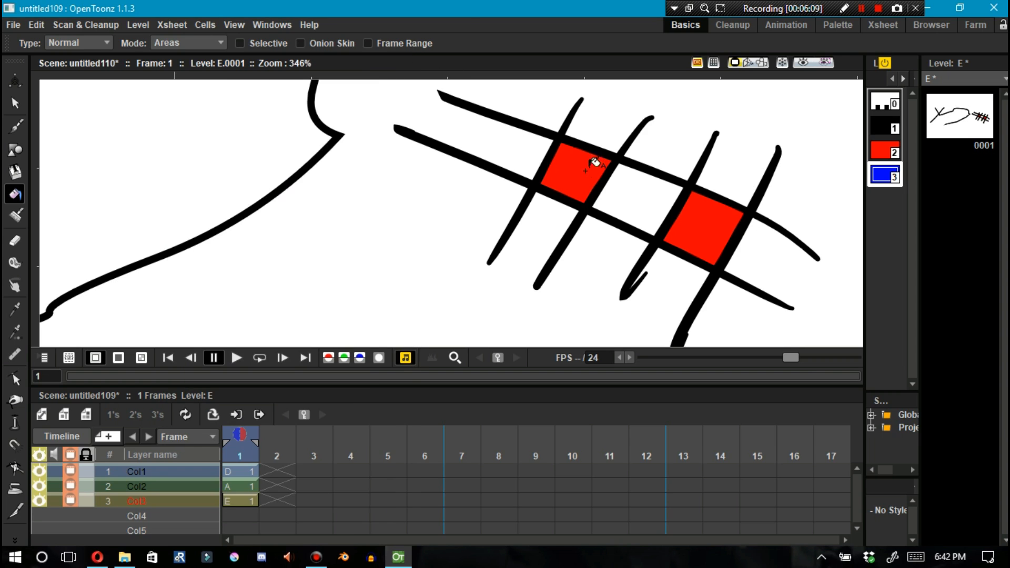
{"action": "left_click", "coordinate": [613, 192]}
Select the crosshatch's upper stroke for control-point editing, try dragging along it, and undo the last change
{"action": "left_click", "coordinate": [15, 103]}
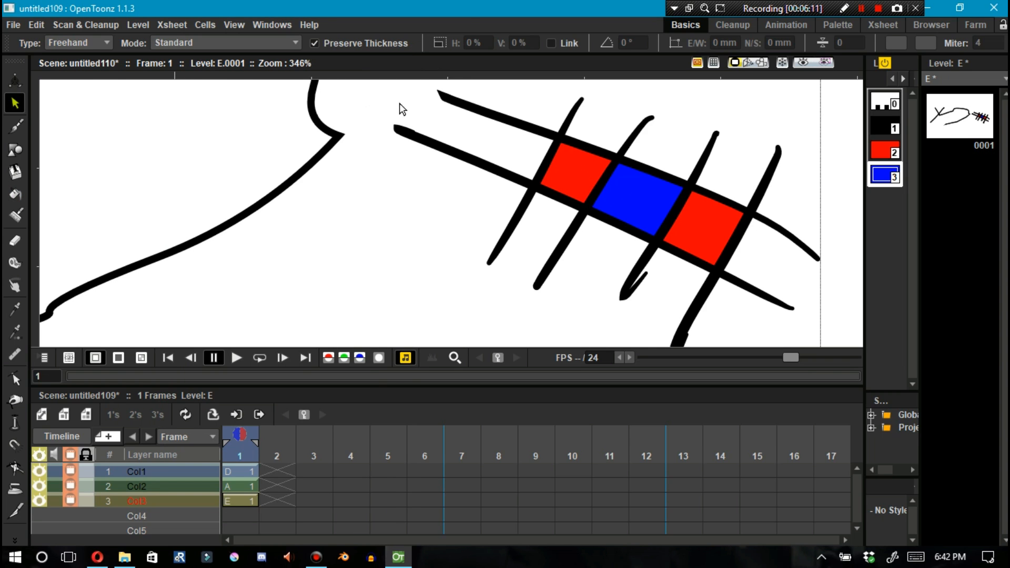
{"action": "left_click", "coordinate": [497, 119]}
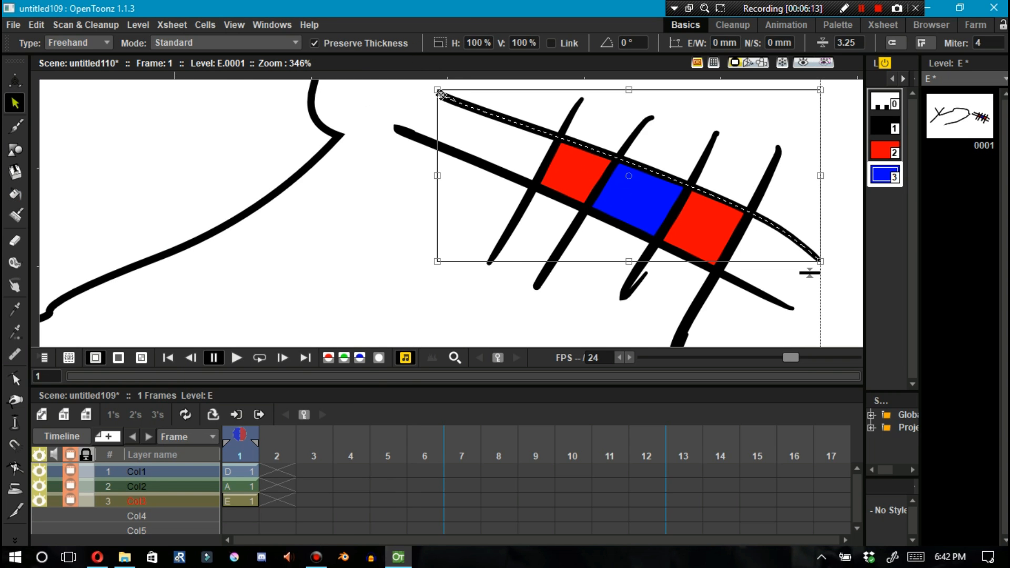
{"action": "key", "text": "c"}
{"action": "left_click", "coordinate": [485, 116]}
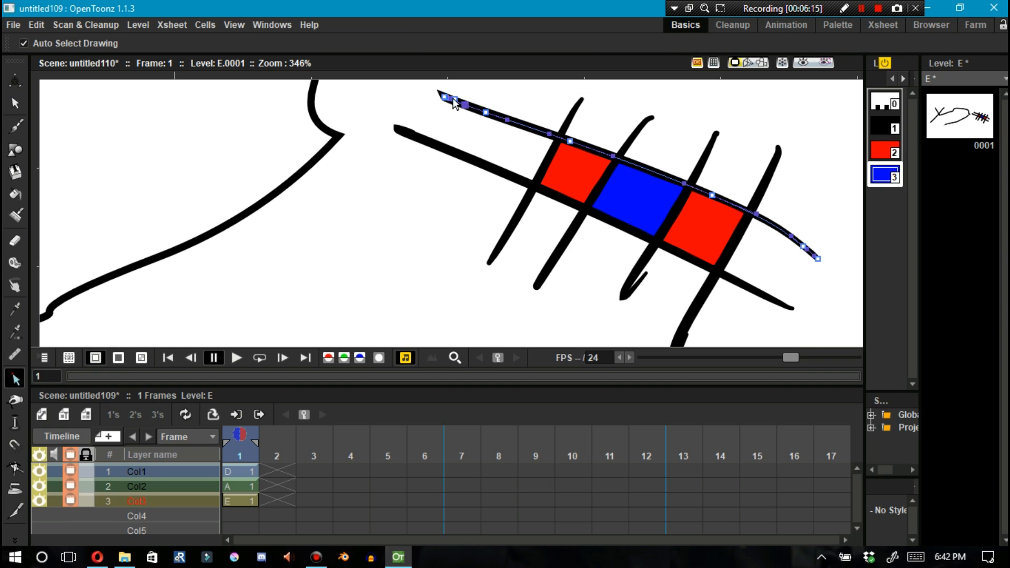
{"action": "left_click_drag", "start_coordinate": [510, 121], "coordinate": [595, 155]}
{"action": "key", "text": "ctrl+z"}
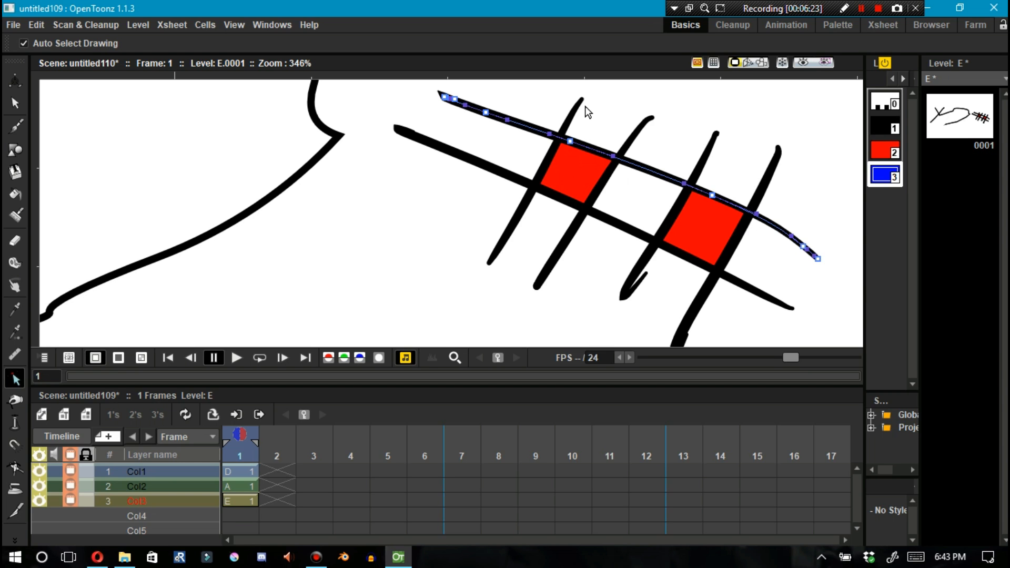
Move the upper crosshatch stroke's left end point slightly to the right, then deselect it
{"action": "mouse_move", "coordinate": [522, 161]}
{"action": "left_mouse_down"}
{"action": "mouse_move", "coordinate": [402, 131]}
{"action": "mouse_move", "coordinate": [406, 120]}
{"action": "left_mouse_up"}
{"action": "left_click_drag", "start_coordinate": [415, 86], "coordinate": [592, 168]}
{"action": "mouse_move", "coordinate": [443, 96]}
{"action": "left_mouse_down"}
{"action": "mouse_move", "coordinate": [605, 100]}
{"action": "mouse_move", "coordinate": [680, 124]}
{"action": "mouse_move", "coordinate": [445, 80]}
{"action": "mouse_move", "coordinate": [707, 146]}
{"action": "mouse_move", "coordinate": [457, 80]}
{"action": "mouse_move", "coordinate": [627, 133]}
{"action": "mouse_move", "coordinate": [700, 171]}
{"action": "mouse_move", "coordinate": [444, 88]}
{"action": "mouse_move", "coordinate": [447, 119]}
{"action": "mouse_move", "coordinate": [614, 132]}
{"action": "mouse_move", "coordinate": [670, 165]}
{"action": "mouse_move", "coordinate": [610, 136]}
{"action": "mouse_move", "coordinate": [452, 89]}
{"action": "mouse_move", "coordinate": [461, 94]}
{"action": "left_mouse_up"}
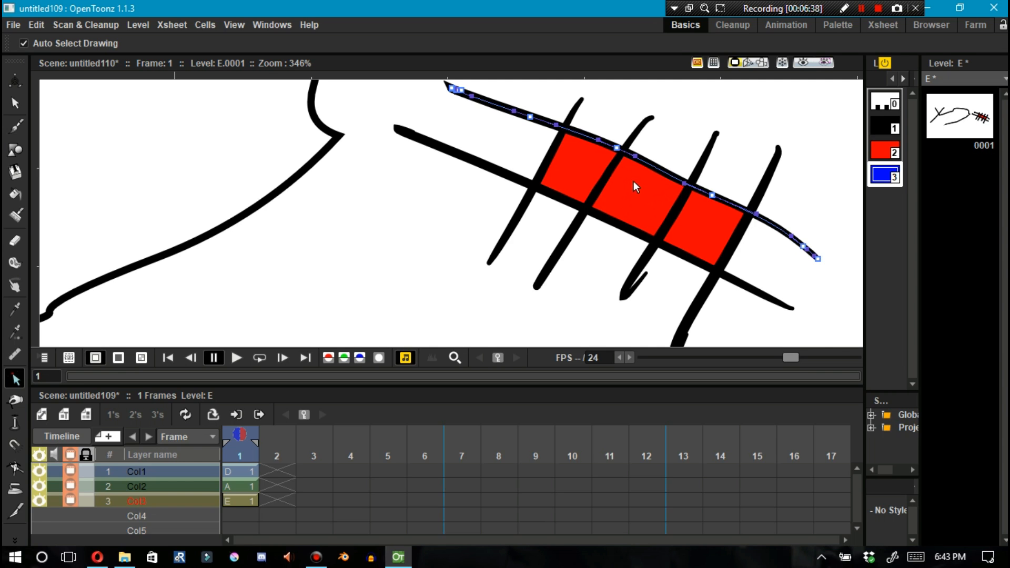
{"action": "left_click", "coordinate": [643, 195]}
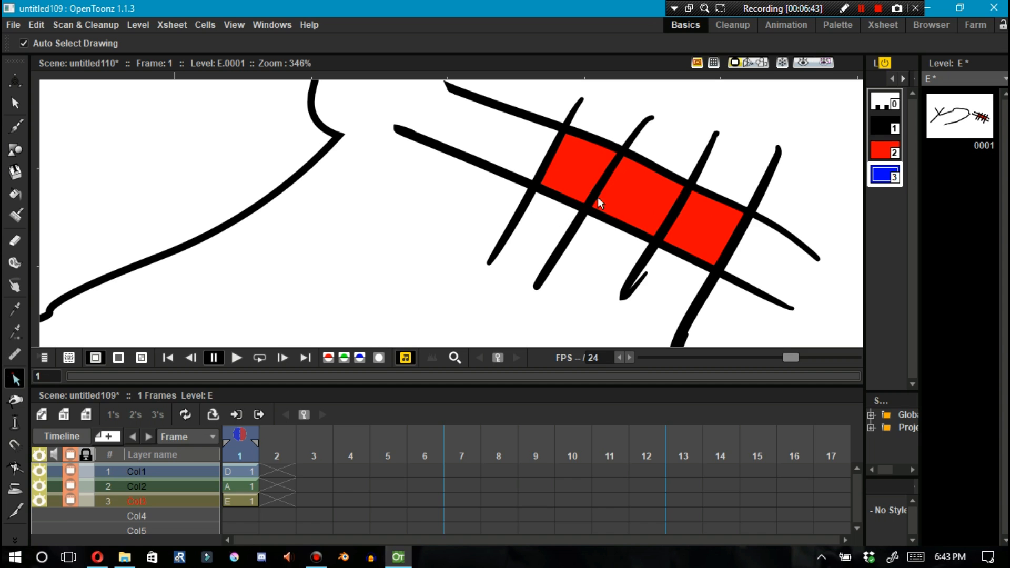
Fill the middle crosshatch cell with the blue style using the Fill tool
{"action": "key", "text": "f"}
{"action": "left_click", "coordinate": [639, 190]}
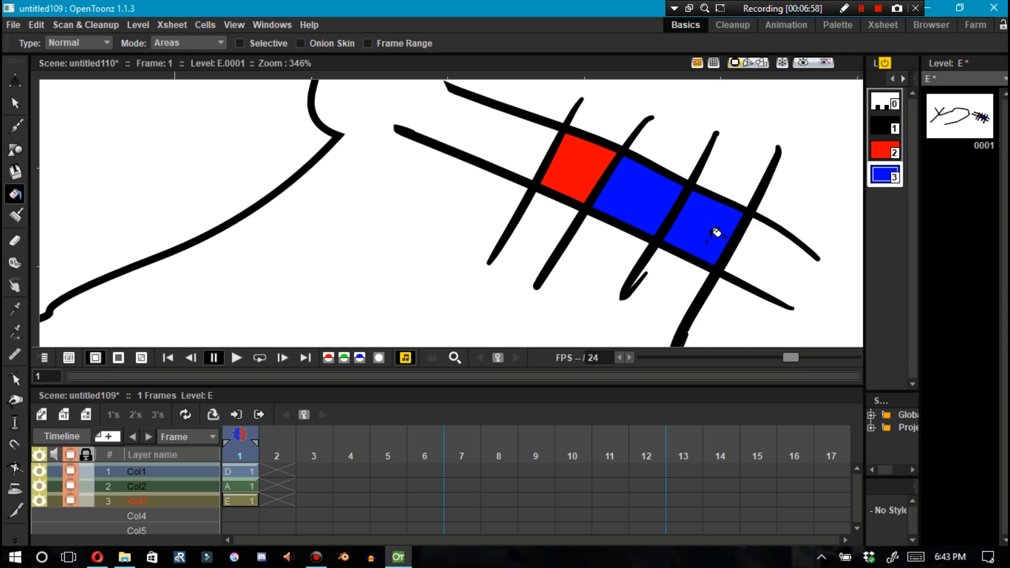
Use the Pinch tool to pull the long curve into a wavy, jagged outline with several bumps
{"action": "left_click", "coordinate": [15, 400]}
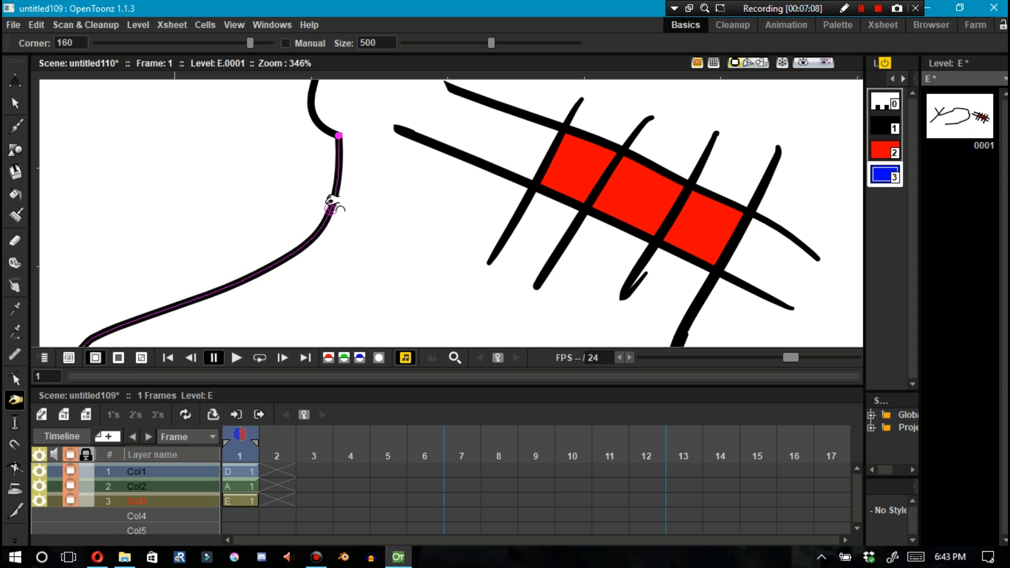
{"action": "mouse_move", "coordinate": [333, 203]}
{"action": "left_mouse_down"}
{"action": "mouse_move", "coordinate": [241, 95]}
{"action": "mouse_move", "coordinate": [334, 180]}
{"action": "mouse_move", "coordinate": [314, 204]}
{"action": "mouse_move", "coordinate": [338, 254]}
{"action": "left_mouse_up"}
{"action": "mouse_move", "coordinate": [316, 204]}
{"action": "left_mouse_down"}
{"action": "mouse_move", "coordinate": [296, 178]}
{"action": "mouse_move", "coordinate": [276, 175]}
{"action": "left_mouse_up"}
{"action": "left_click_drag", "start_coordinate": [311, 184], "coordinate": [287, 140]}
{"action": "left_click_drag", "start_coordinate": [301, 189], "coordinate": [293, 203]}
{"action": "left_click_drag", "start_coordinate": [275, 244], "coordinate": [257, 234]}
{"action": "mouse_move", "coordinate": [231, 282]}
{"action": "left_mouse_down"}
{"action": "mouse_move", "coordinate": [227, 253]}
{"action": "mouse_move", "coordinate": [240, 238]}
{"action": "left_mouse_up"}
{"action": "left_click_drag", "start_coordinate": [263, 233], "coordinate": [288, 264]}
{"action": "left_click_drag", "start_coordinate": [210, 263], "coordinate": [207, 319]}
{"action": "left_click_drag", "start_coordinate": [142, 318], "coordinate": [119, 244]}
Select the reshaped curve's control points and drag two of them up and to the left
{"action": "left_click", "coordinate": [15, 379]}
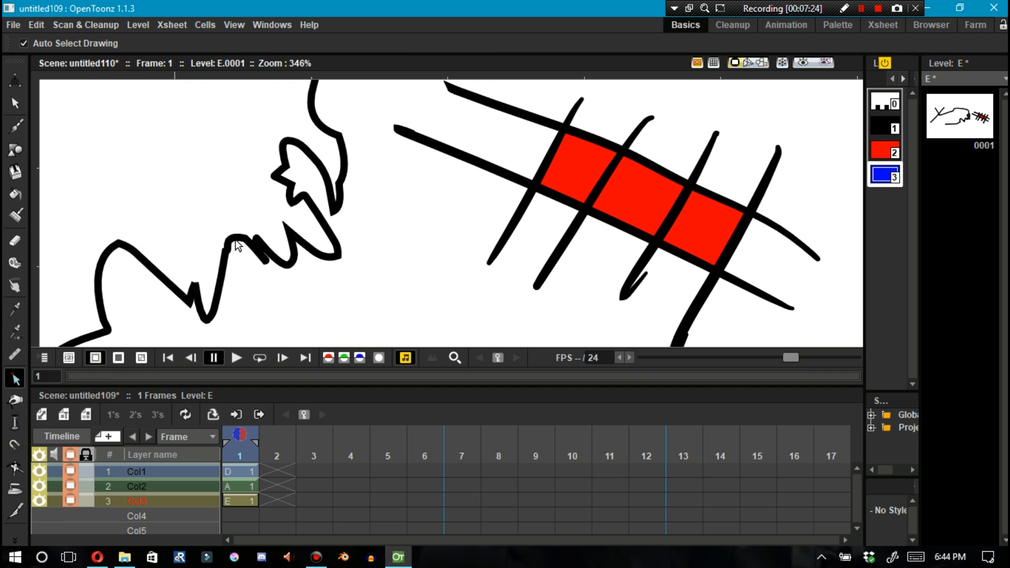
{"action": "left_click", "coordinate": [237, 244]}
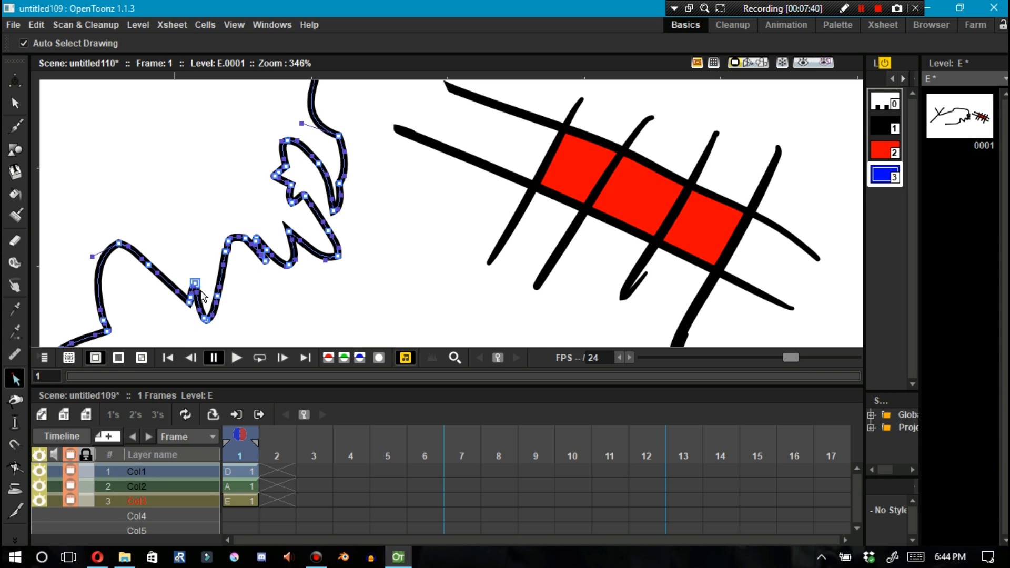
{"action": "left_click_drag", "start_coordinate": [245, 238], "coordinate": [177, 186]}
{"action": "left_click_drag", "start_coordinate": [228, 245], "coordinate": [198, 231]}
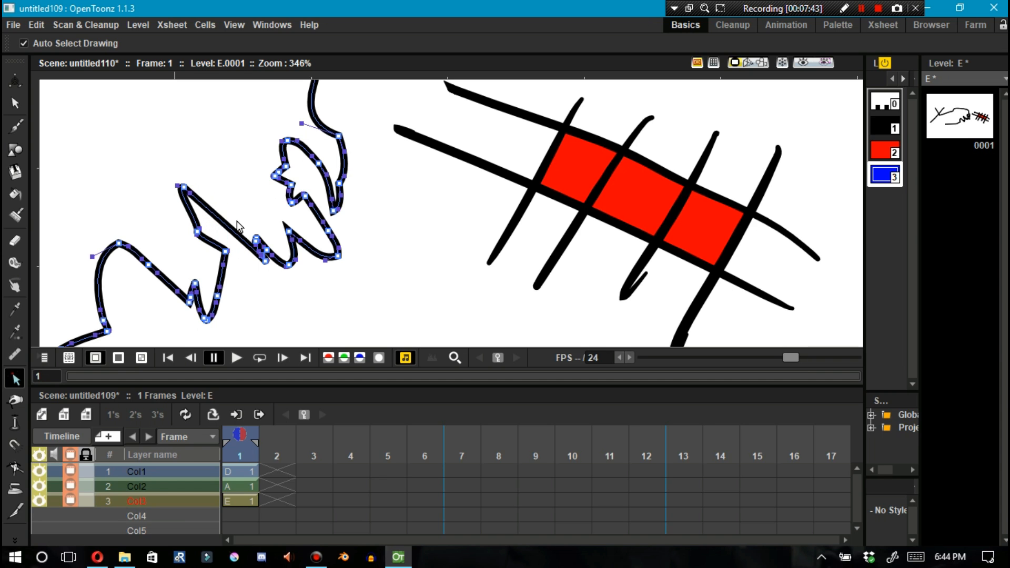
Zoom out to view all the drawings in the scene
{"action": "key", "text": "z"}
{"action": "left_click_drag", "start_coordinate": [388, 252], "coordinate": [377, 196]}
{"action": "left_click_drag", "start_coordinate": [377, 197], "coordinate": [372, 247]}
{"action": "left_click_drag", "start_coordinate": [365, 180], "coordinate": [363, 219]}
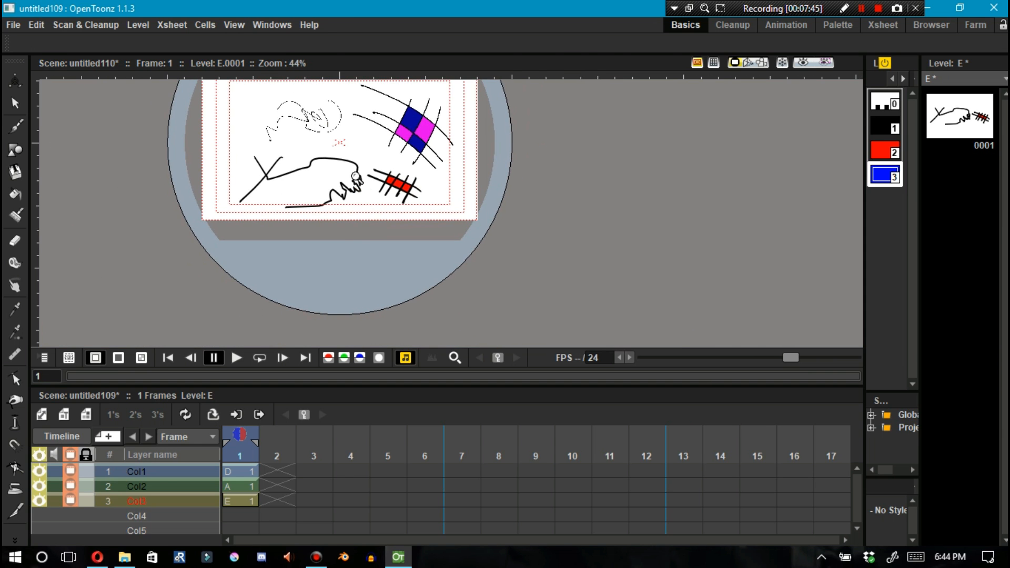
{"action": "left_click_drag", "start_coordinate": [346, 162], "coordinate": [361, 282]}
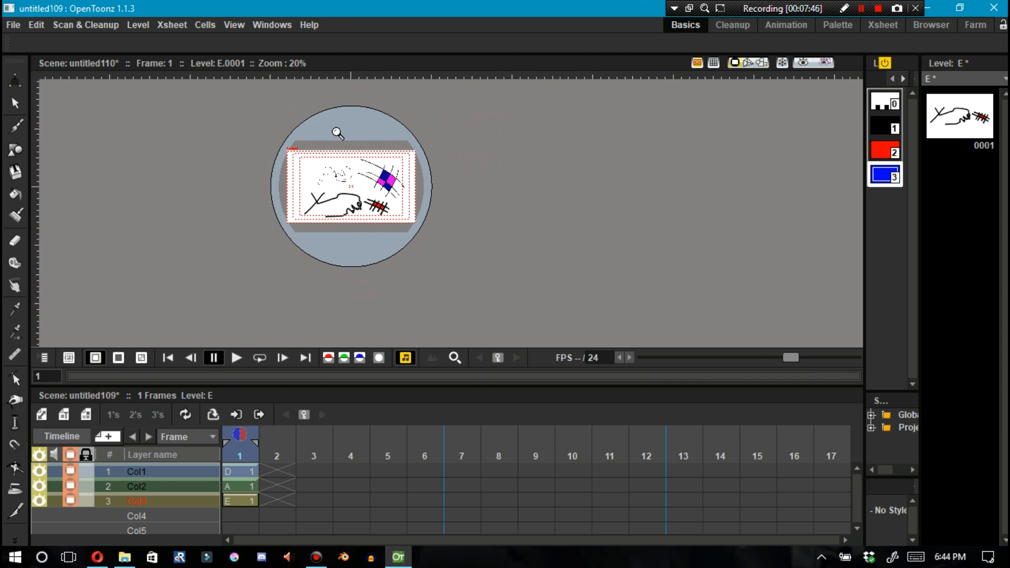
{"action": "left_click_drag", "start_coordinate": [338, 138], "coordinate": [340, 126]}
{"action": "left_click_drag", "start_coordinate": [343, 177], "coordinate": [344, 148]}
{"action": "left_click_drag", "start_coordinate": [351, 206], "coordinate": [352, 182]}
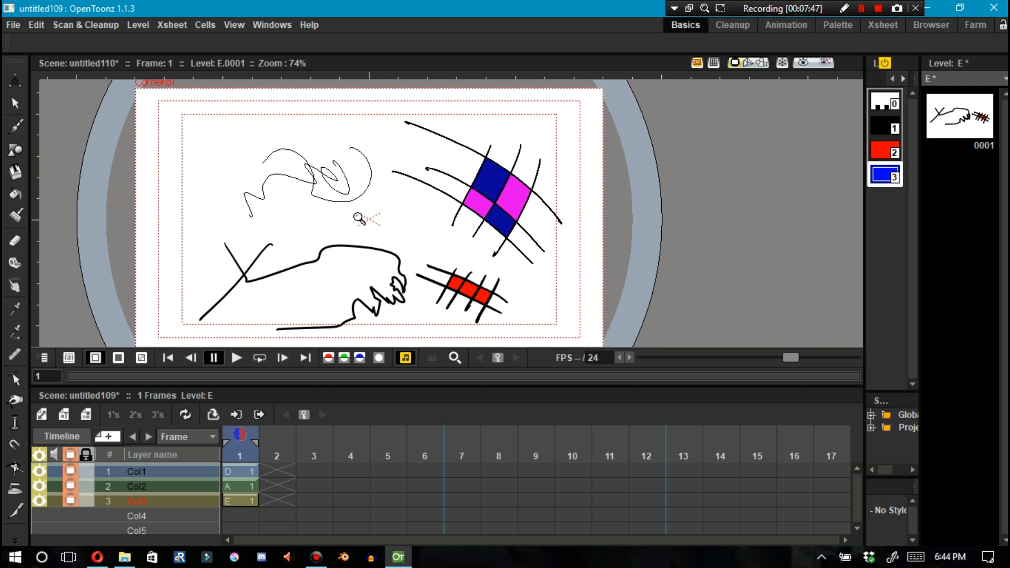
Select the long curve's upper segment and drag its control handles upward to raise the hump
{"action": "key", "text": "s"}
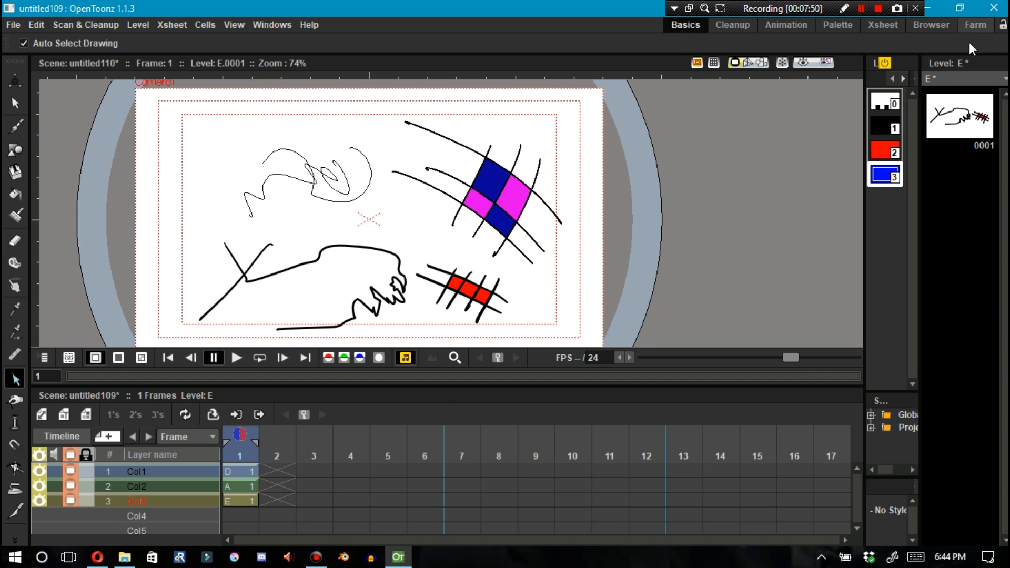
{"action": "left_click", "coordinate": [321, 257]}
{"action": "key", "text": "shift+space"}
{"action": "mouse_move", "coordinate": [341, 228]}
{"action": "left_mouse_down"}
{"action": "mouse_move", "coordinate": [338, 246]}
{"action": "mouse_move", "coordinate": [311, 185]}
{"action": "mouse_move", "coordinate": [320, 196]}
{"action": "left_mouse_up"}
{"action": "left_click", "coordinate": [284, 226]}
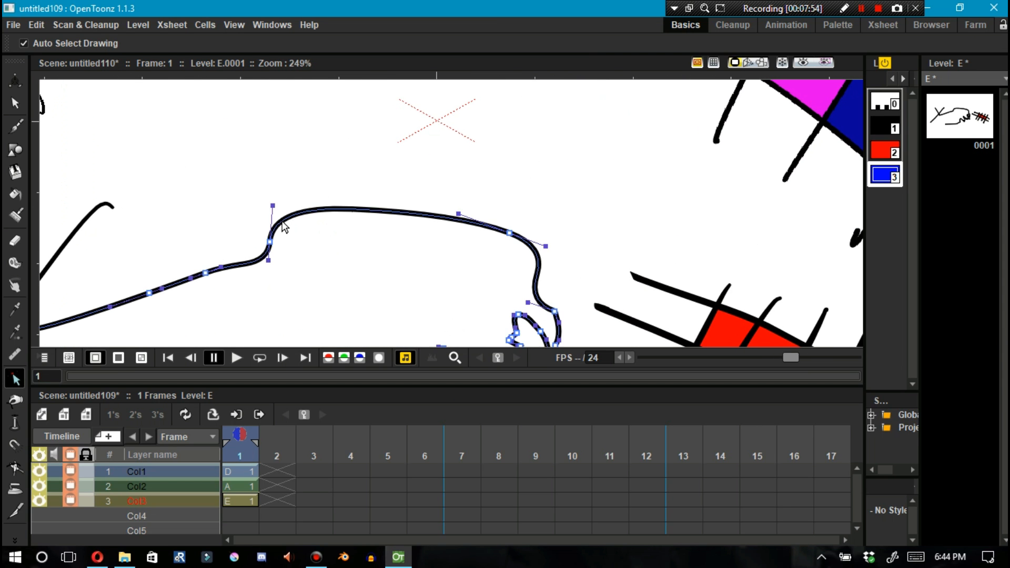
{"action": "mouse_move", "coordinate": [273, 207]}
{"action": "left_mouse_down"}
{"action": "mouse_move", "coordinate": [300, 174]}
{"action": "mouse_move", "coordinate": [276, 127]}
{"action": "left_mouse_up"}
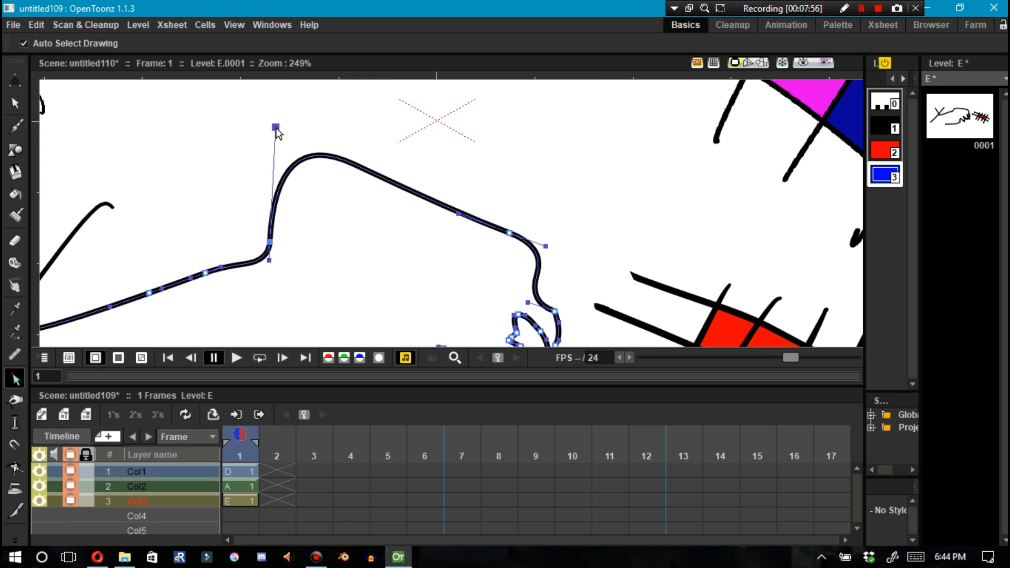
{"action": "left_click_drag", "start_coordinate": [458, 214], "coordinate": [436, 150]}
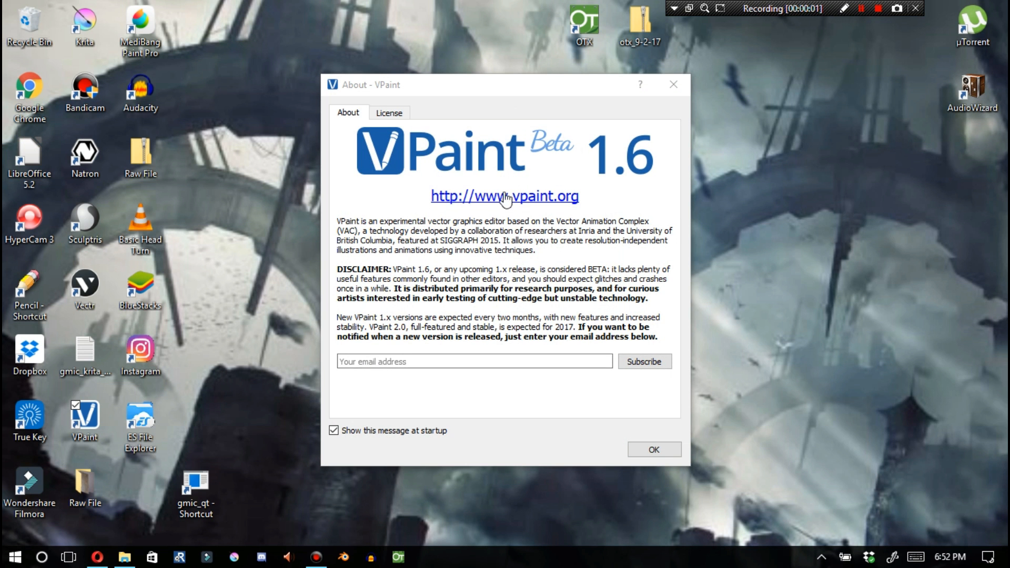
Switch to VPaint and disable snapping for the pencil tool
{"action": "left_click_drag", "start_coordinate": [440, 86], "coordinate": [419, 70]}
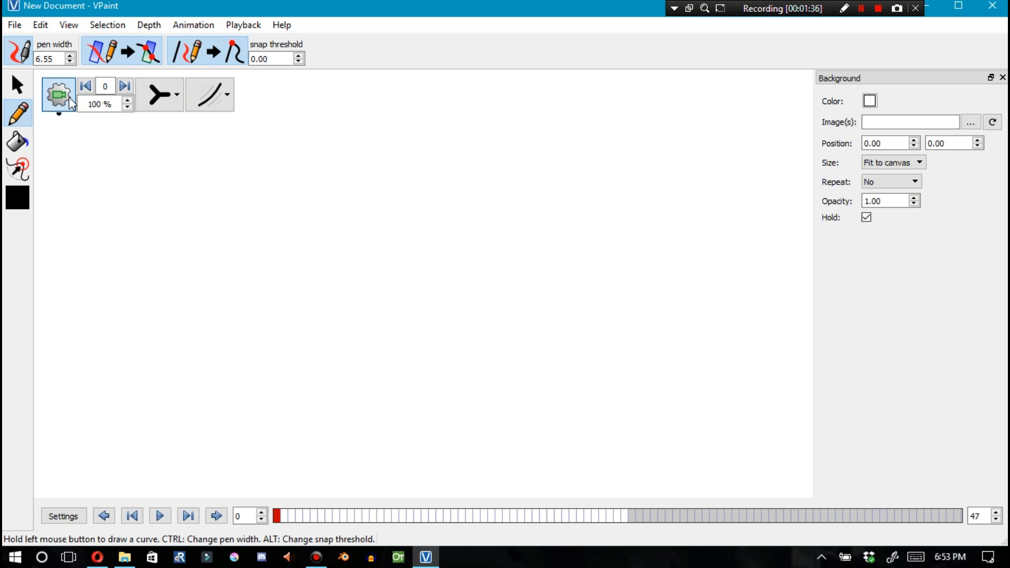
{"action": "left_click", "coordinate": [153, 51]}
{"action": "left_click", "coordinate": [197, 51]}
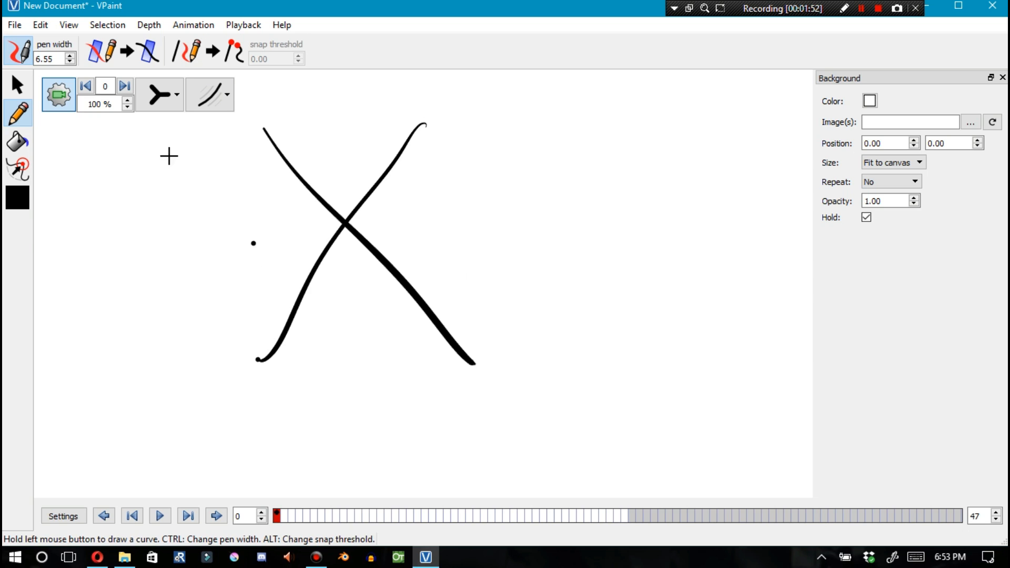
Draw two crossing black curves forming an X
{"action": "key", "text": "s"}
{"action": "left_click_drag", "start_coordinate": [360, 212], "coordinate": [546, 320]}
{"action": "mouse_move", "coordinate": [406, 266]}
{"action": "left_mouse_down"}
{"action": "mouse_move", "coordinate": [530, 334]}
{"action": "mouse_move", "coordinate": [496, 329]}
{"action": "left_mouse_up"}
Set the drawing color to blue and draw a straight diagonal line through the X
{"action": "left_click", "coordinate": [17, 198]}
{"action": "left_click", "coordinate": [334, 185]}
{"action": "left_click", "coordinate": [603, 411]}
{"action": "left_click", "coordinate": [18, 114]}
{"action": "left_click_drag", "start_coordinate": [326, 236], "coordinate": [593, 438]}
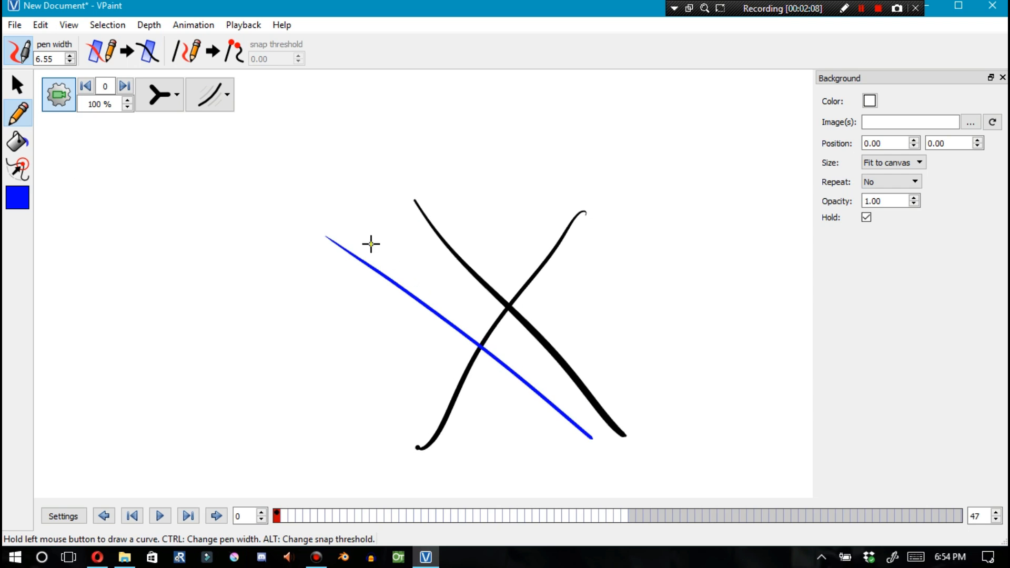
Select and delete the blue diagonal line
{"action": "left_click", "coordinate": [17, 85]}
{"action": "left_click", "coordinate": [477, 348]}
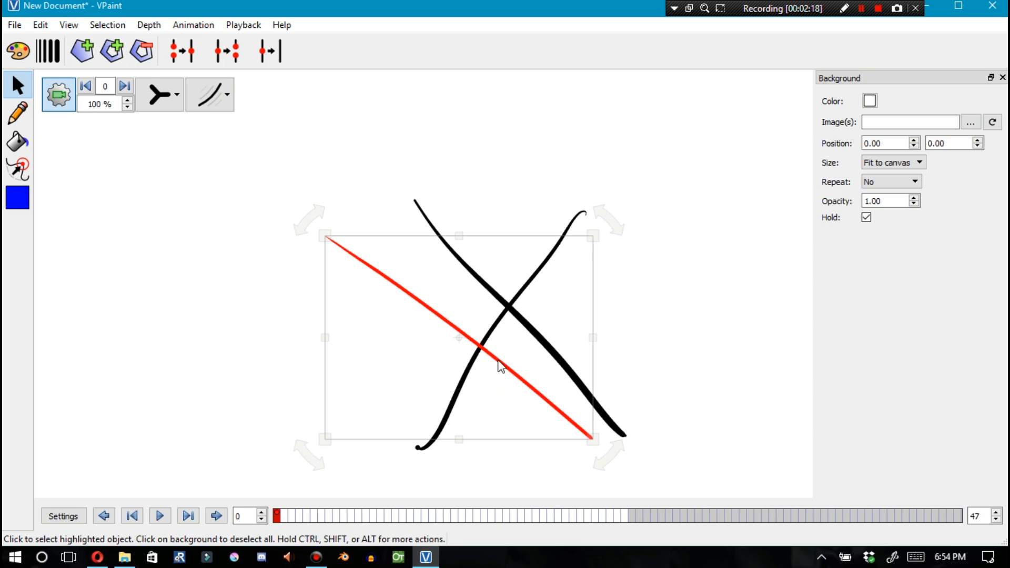
{"action": "left_click", "coordinate": [507, 403]}
{"action": "left_click", "coordinate": [504, 387]}
{"action": "left_click_drag", "start_coordinate": [504, 377], "coordinate": [289, 297]}
{"action": "key", "text": "Delete"}
Move the rising curve up and to the left, away from the other curve
{"action": "left_click_drag", "start_coordinate": [472, 361], "coordinate": [309, 275]}
{"action": "left_click", "coordinate": [311, 237]}
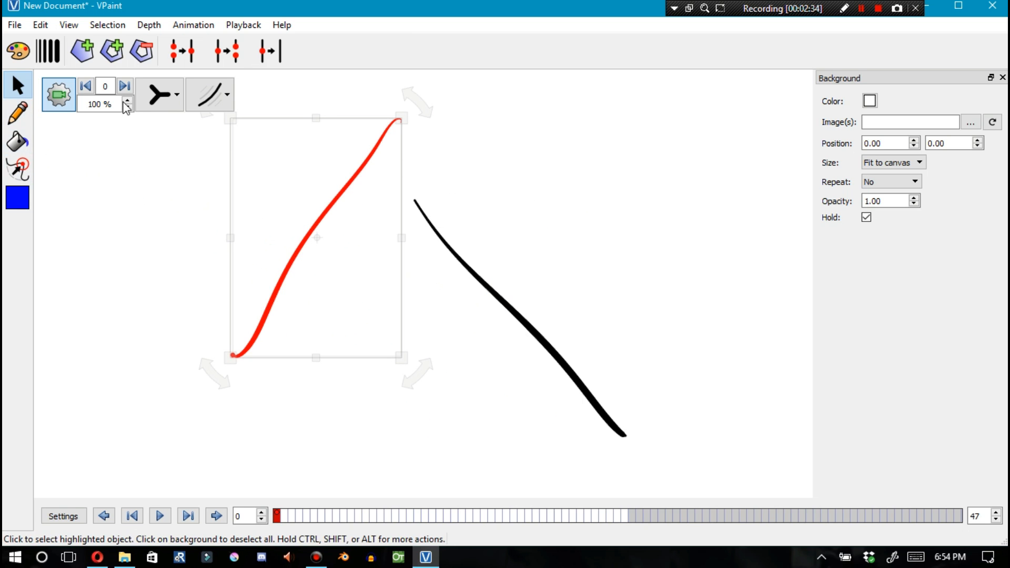
Switch the display mode to show curves with outlines
{"action": "left_click", "coordinate": [160, 95]}
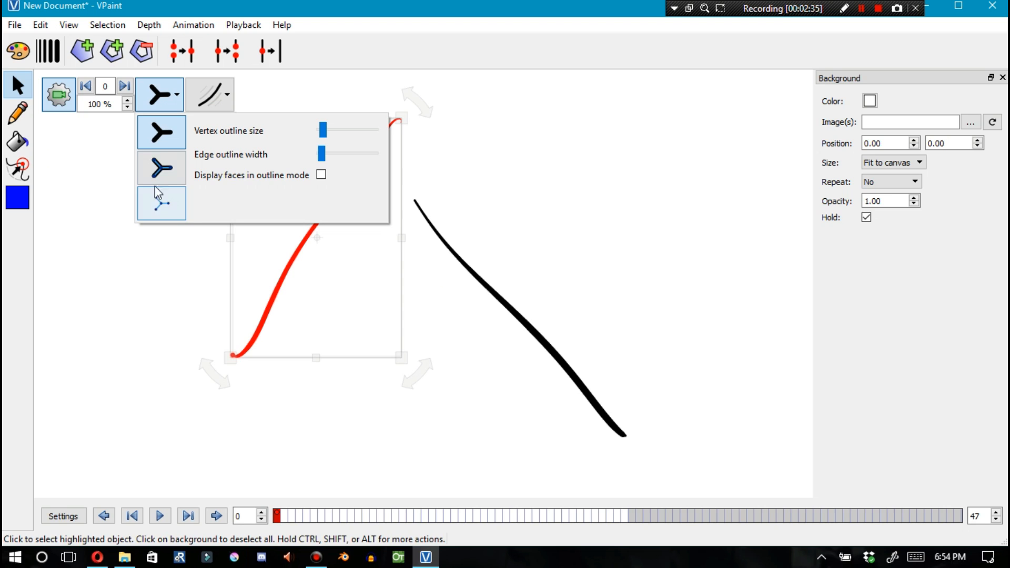
{"action": "left_click", "coordinate": [476, 336]}
{"action": "left_click", "coordinate": [162, 100]}
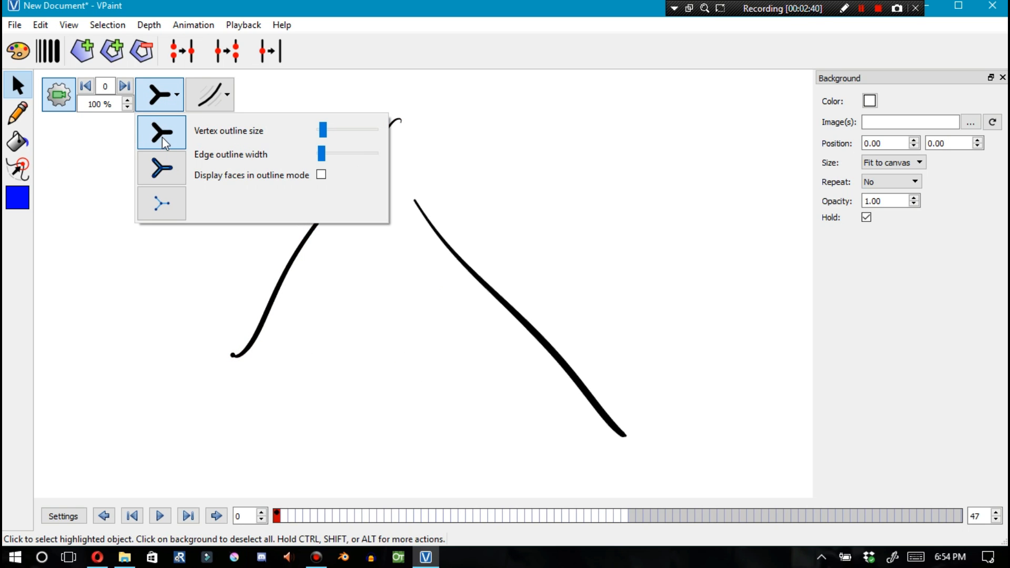
{"action": "left_click", "coordinate": [163, 169]}
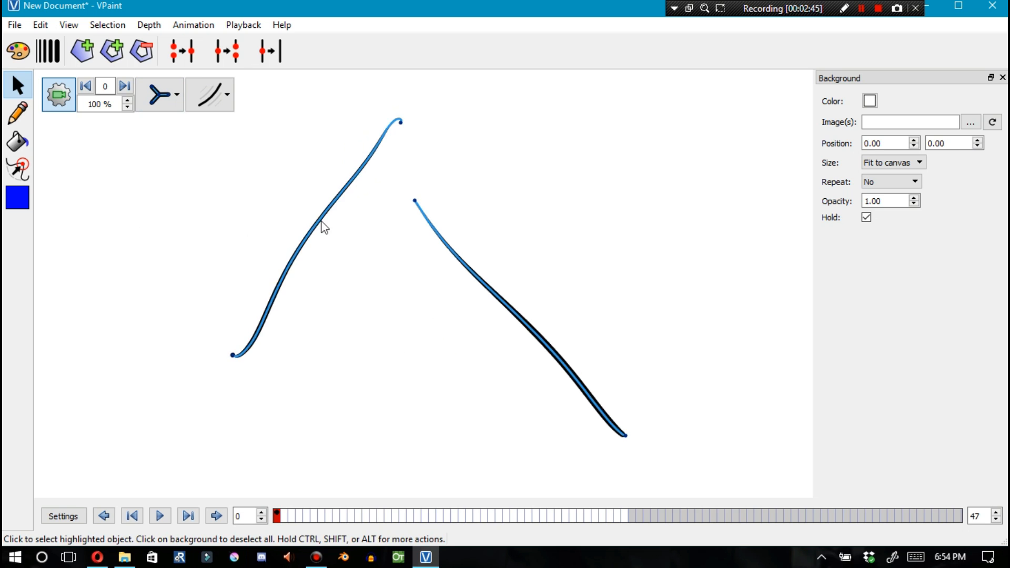
Reshape the rising curve by dragging its top end and its middle
{"action": "mouse_move", "coordinate": [402, 124]}
{"action": "left_mouse_down"}
{"action": "mouse_move", "coordinate": [494, 218]}
{"action": "mouse_move", "coordinate": [408, 134]}
{"action": "mouse_move", "coordinate": [437, 126]}
{"action": "left_mouse_up"}
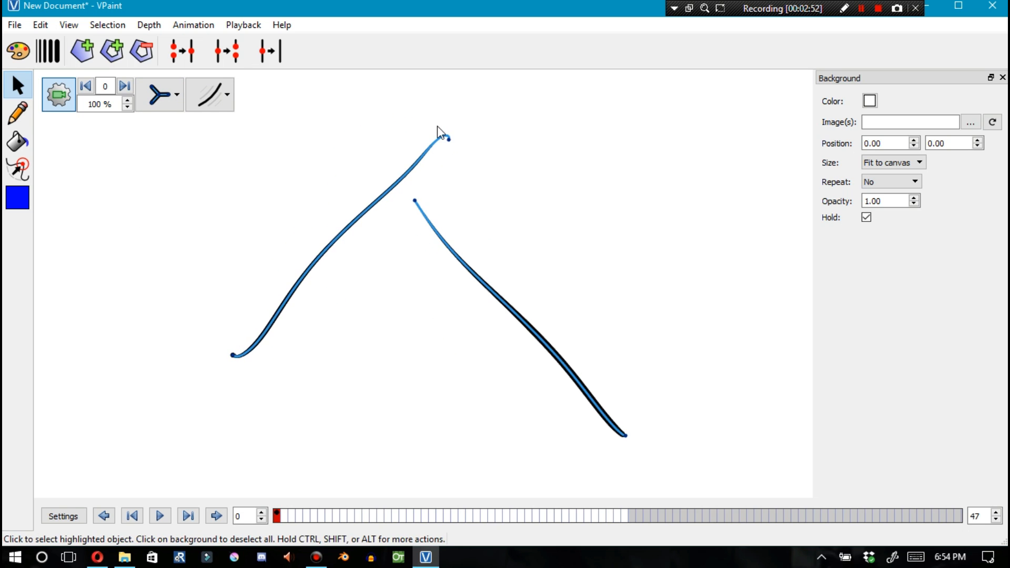
{"action": "left_click_drag", "start_coordinate": [348, 228], "coordinate": [290, 227]}
Draw a blue stroke below the curves and drag its ends to reposition it
{"action": "left_click", "coordinate": [18, 113]}
{"action": "left_click_drag", "start_coordinate": [298, 274], "coordinate": [491, 443]}
{"action": "left_click", "coordinate": [18, 86]}
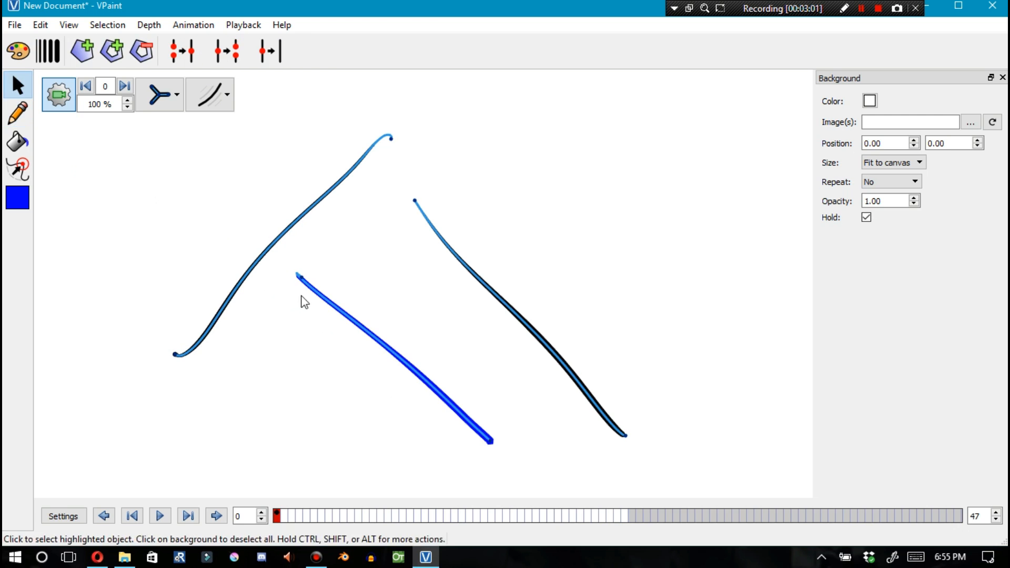
{"action": "left_click_drag", "start_coordinate": [301, 277], "coordinate": [411, 258]}
{"action": "left_click_drag", "start_coordinate": [491, 442], "coordinate": [300, 342]}
Switch the display mode to wireframe
{"action": "left_click", "coordinate": [160, 95]}
{"action": "left_click", "coordinate": [163, 203]}
Draw several freehand curves around the canvas
{"action": "left_click", "coordinate": [18, 114]}
{"action": "mouse_move", "coordinate": [463, 114]}
{"action": "left_mouse_down"}
{"action": "mouse_move", "coordinate": [572, 210]}
{"action": "mouse_move", "coordinate": [681, 270]}
{"action": "left_mouse_up"}
{"action": "left_click_drag", "start_coordinate": [650, 241], "coordinate": [687, 364]}
{"action": "left_click_drag", "start_coordinate": [744, 283], "coordinate": [653, 387]}
{"action": "left_click_drag", "start_coordinate": [565, 264], "coordinate": [640, 284]}
{"action": "left_click_drag", "start_coordinate": [571, 113], "coordinate": [701, 218]}
{"action": "left_click_drag", "start_coordinate": [666, 114], "coordinate": [788, 329]}
{"action": "left_click_drag", "start_coordinate": [286, 148], "coordinate": [208, 384]}
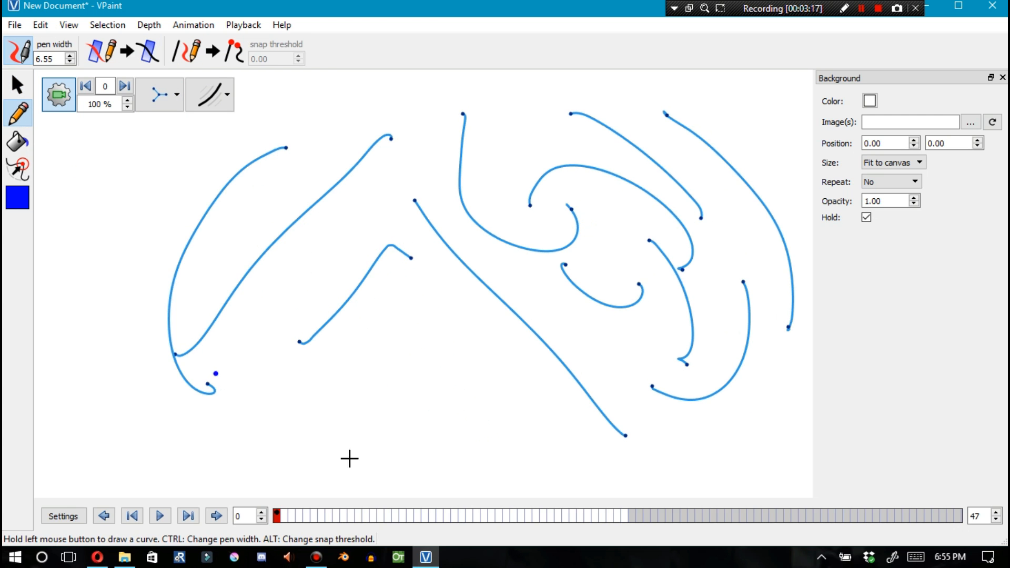
Undo the recent drawing changes
{"action": "key", "text": "ctrl+z"}
{"action": "key", "text": "ctrl+z"}
{"action": "key", "text": "ctrl+z"}
{"action": "key", "text": "ctrl+z"}
{"action": "key", "text": "ctrl+z"}
{"action": "key", "text": "ctrl+z"}
{"action": "key", "text": "ctrl+z"}
{"action": "key", "text": "ctrl+z"}
{"action": "key", "text": "ctrl+z"}
{"action": "key", "text": "ctrl+z"}
{"action": "key", "text": "ctrl+z"}
{"action": "key", "text": "ctrl+z"}
{"action": "key", "text": "ctrl+z"}
{"action": "key", "text": "ctrl+z"}
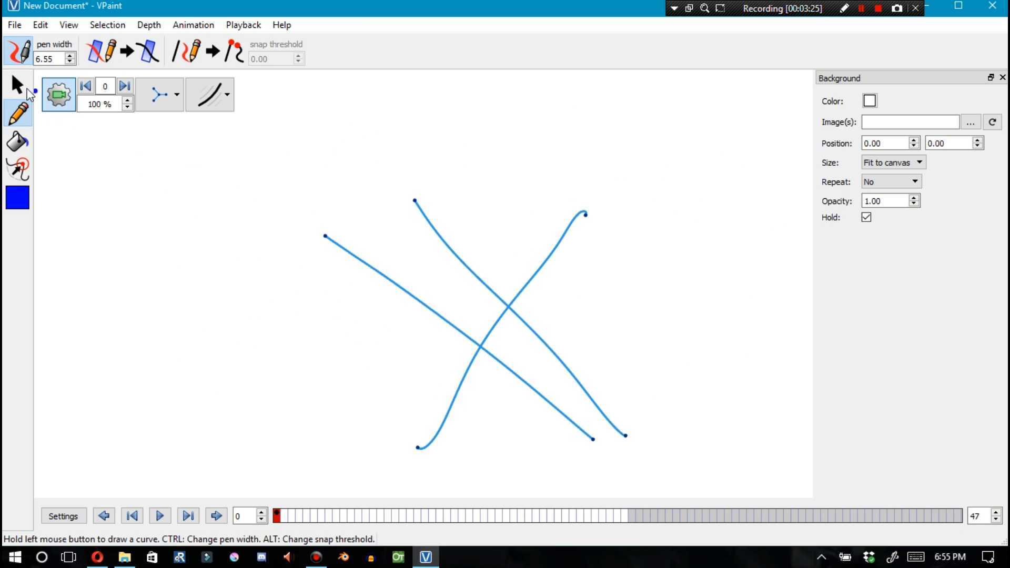
Select and delete the straight diagonal line
{"action": "left_click", "coordinate": [28, 90]}
{"action": "left_click", "coordinate": [431, 316]}
{"action": "key", "text": "Delete"}
{"action": "left_click_drag", "start_coordinate": [532, 296], "coordinate": [509, 311]}
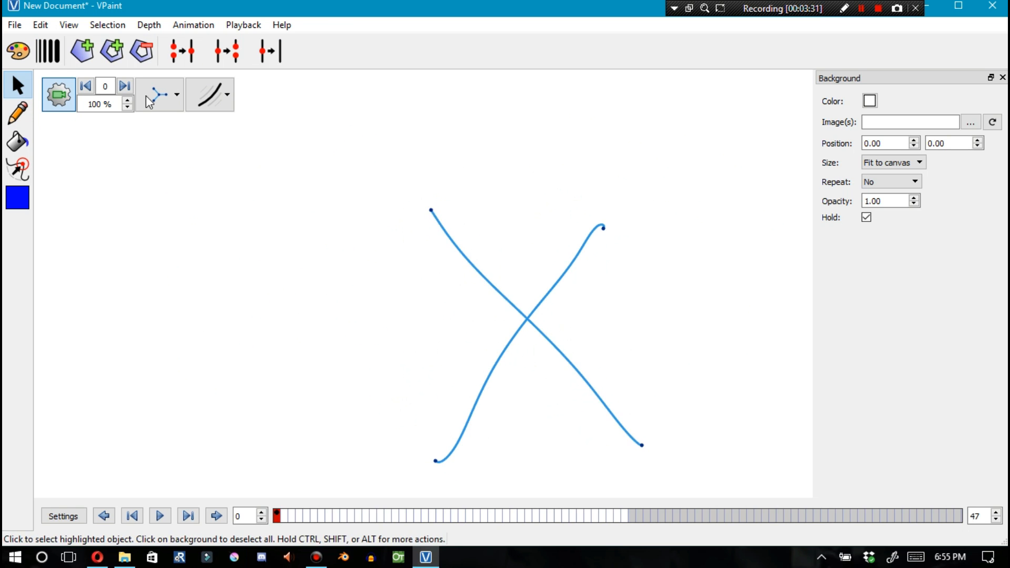
Insert an end point on each curve where they cross
{"action": "left_click", "coordinate": [146, 100]}
{"action": "left_click", "coordinate": [282, 90]}
{"action": "left_click", "coordinate": [533, 313], "text": "ctrl"}
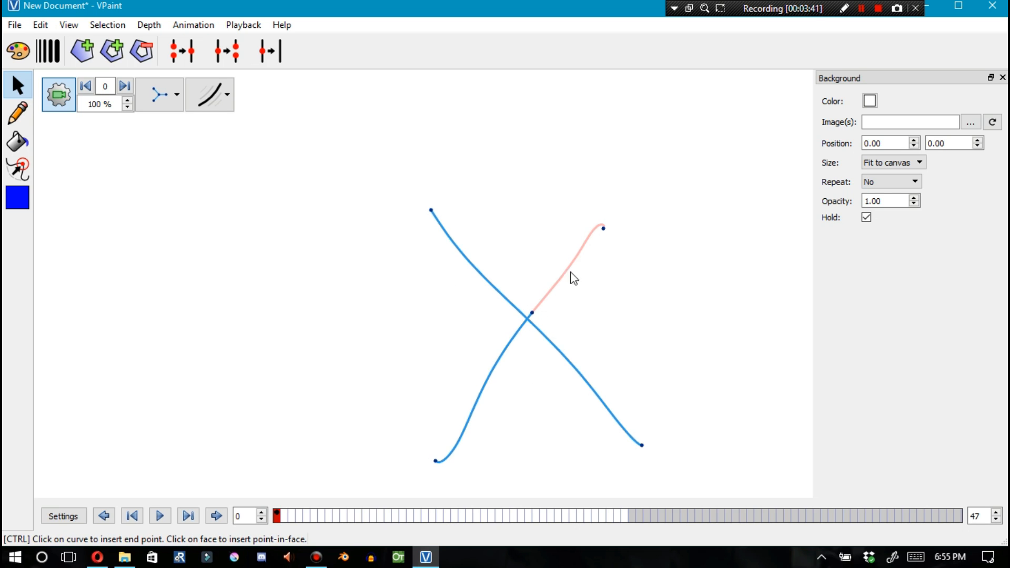
{"action": "left_click", "coordinate": [521, 312], "text": "ctrl"}
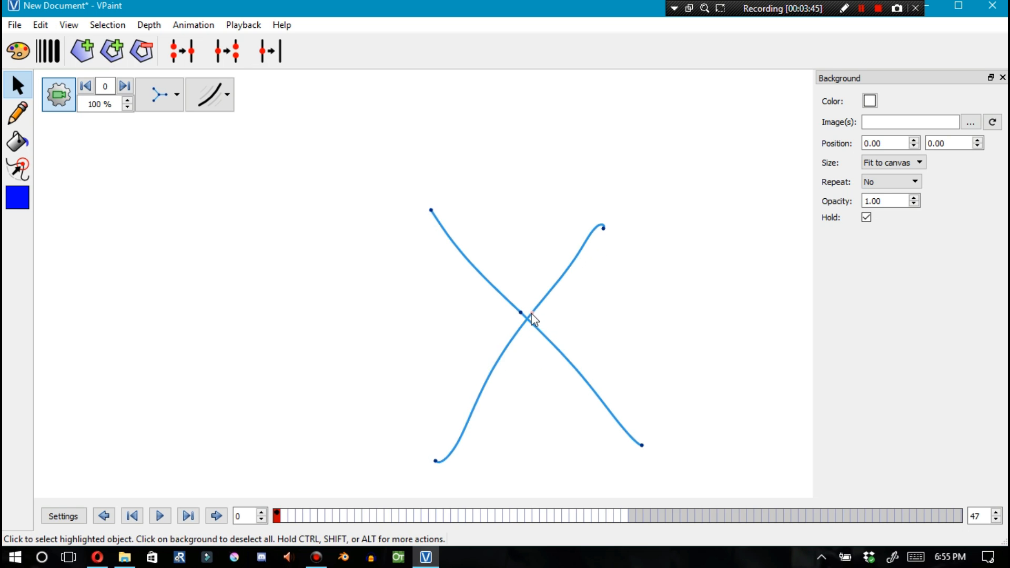
Zoom in on the crossing and glue the two selected end points together into a single vertex
{"action": "scroll", "coordinate": [522, 334], "scroll_direction": "up", "scroll_amount": 3}
{"action": "scroll", "coordinate": [531, 357], "scroll_direction": "up", "scroll_amount": 4}
{"action": "left_click", "coordinate": [558, 254]}
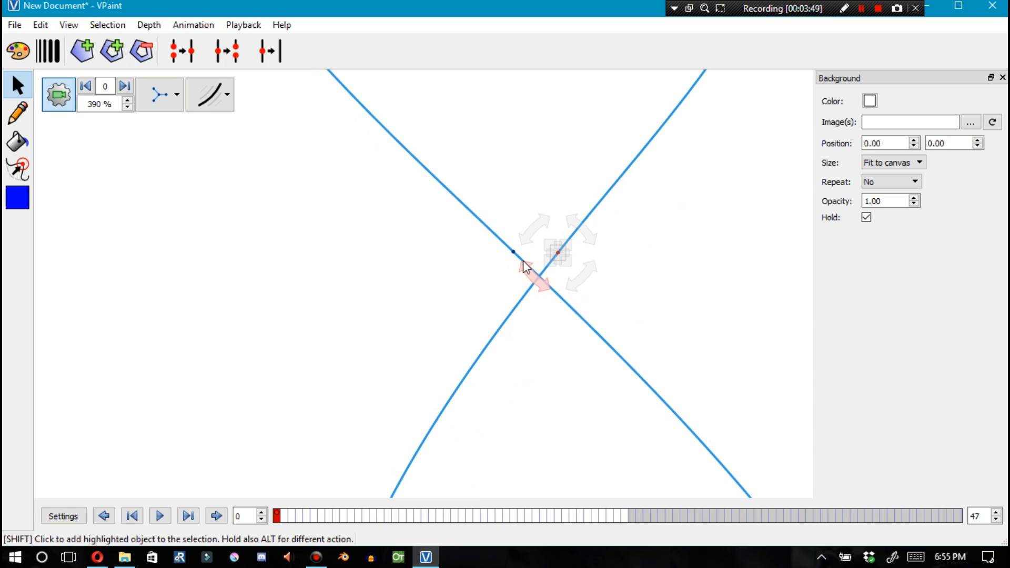
{"action": "left_click", "coordinate": [514, 253], "text": "shift"}
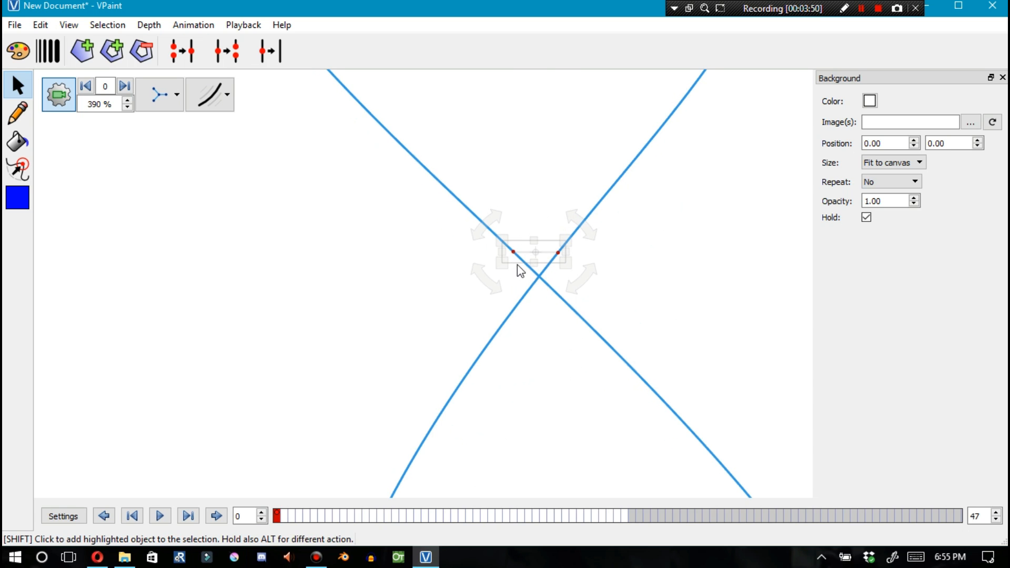
{"action": "left_click", "coordinate": [182, 52]}
Switch the view to normal display mode and nudge the junction vertex slightly to the right
{"action": "scroll", "coordinate": [517, 223], "scroll_direction": "down", "scroll_amount": 8}
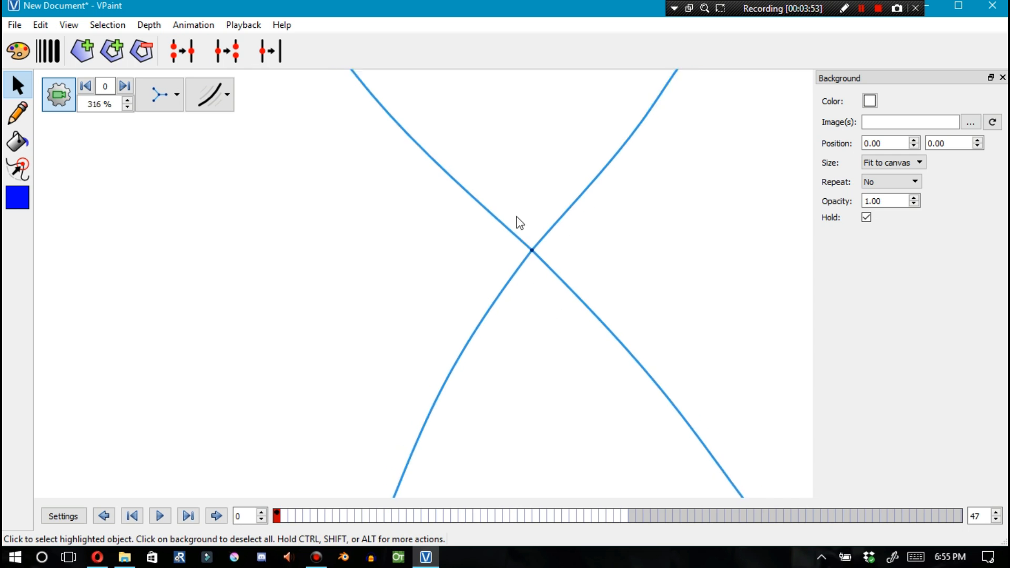
{"action": "left_click", "coordinate": [153, 102]}
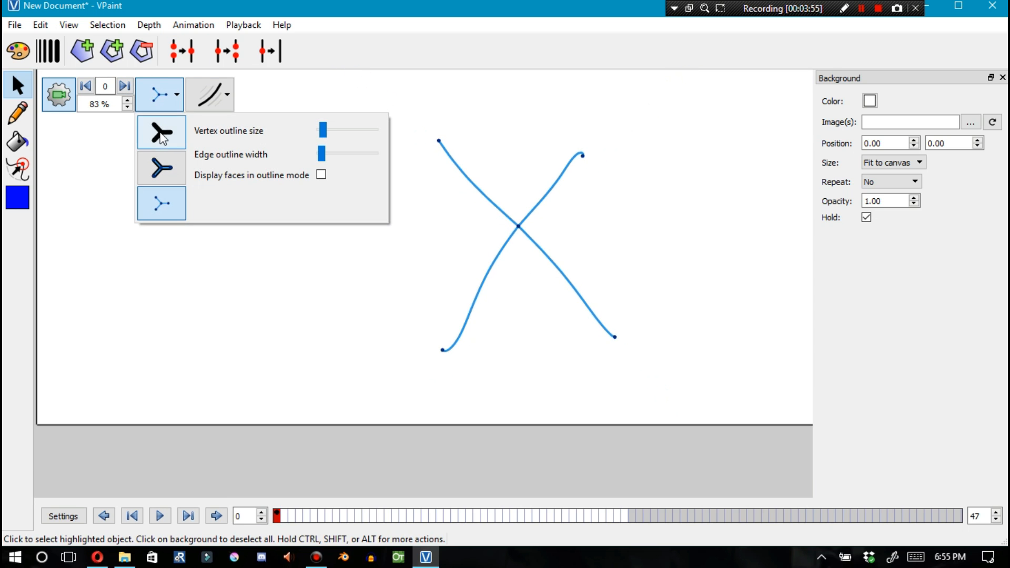
{"action": "left_click", "coordinate": [162, 132]}
{"action": "left_click", "coordinate": [497, 181]}
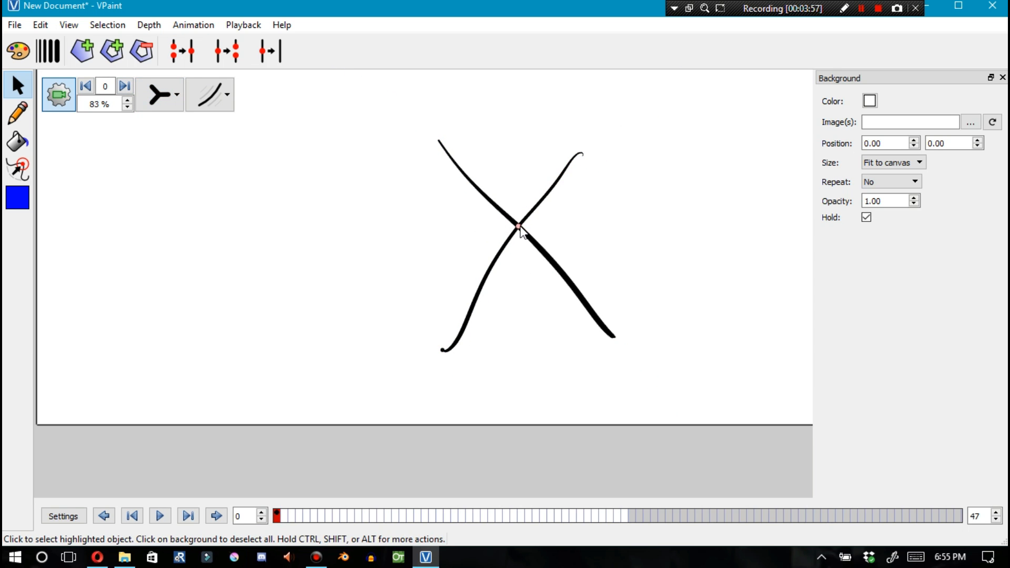
{"action": "mouse_move", "coordinate": [504, 241]}
{"action": "left_mouse_down"}
{"action": "mouse_move", "coordinate": [201, 194]}
{"action": "mouse_move", "coordinate": [559, 296]}
{"action": "mouse_move", "coordinate": [717, 156]}
{"action": "mouse_move", "coordinate": [238, 217]}
{"action": "mouse_move", "coordinate": [381, 297]}
{"action": "mouse_move", "coordinate": [654, 119]}
{"action": "mouse_move", "coordinate": [390, 258]}
{"action": "mouse_move", "coordinate": [612, 117]}
{"action": "mouse_move", "coordinate": [501, 257]}
{"action": "mouse_move", "coordinate": [525, 235]}
{"action": "left_mouse_up"}
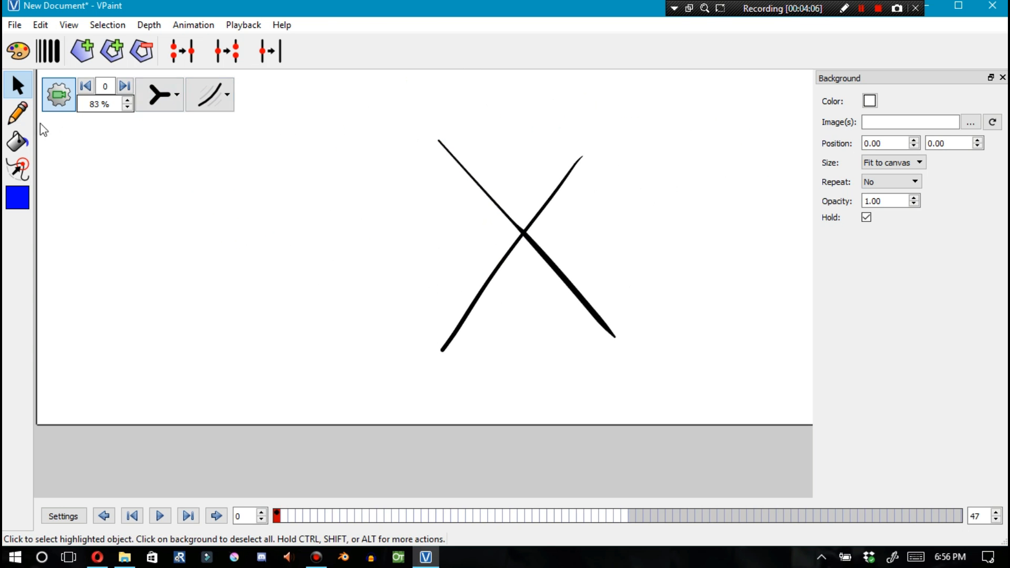
Enable sketch snapping with a snap threshold of 6 and sketch a quadrilateral around the crossing curves' ends
{"action": "left_click", "coordinate": [21, 115]}
{"action": "left_click", "coordinate": [206, 53]}
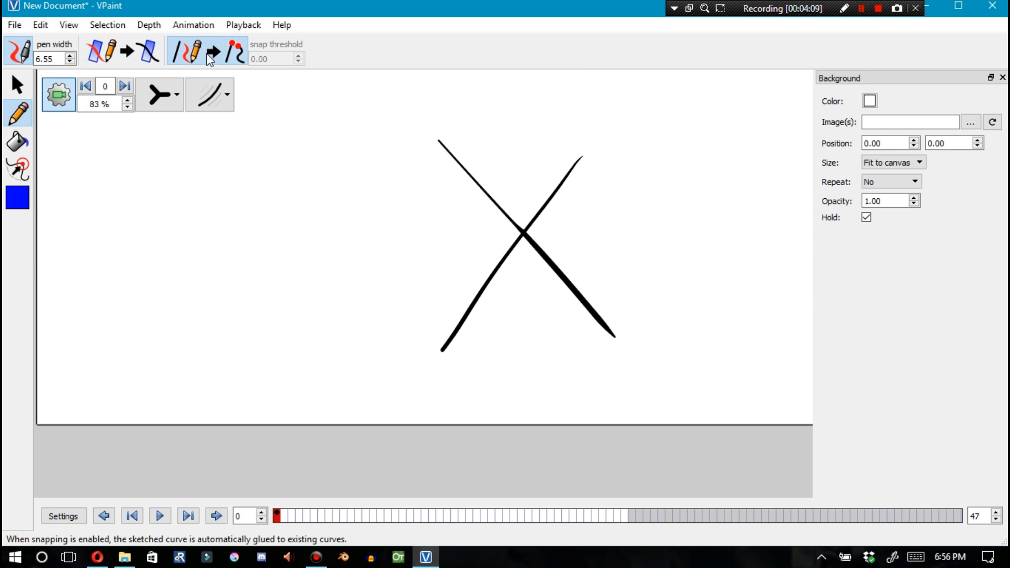
{"action": "left_click", "coordinate": [131, 58]}
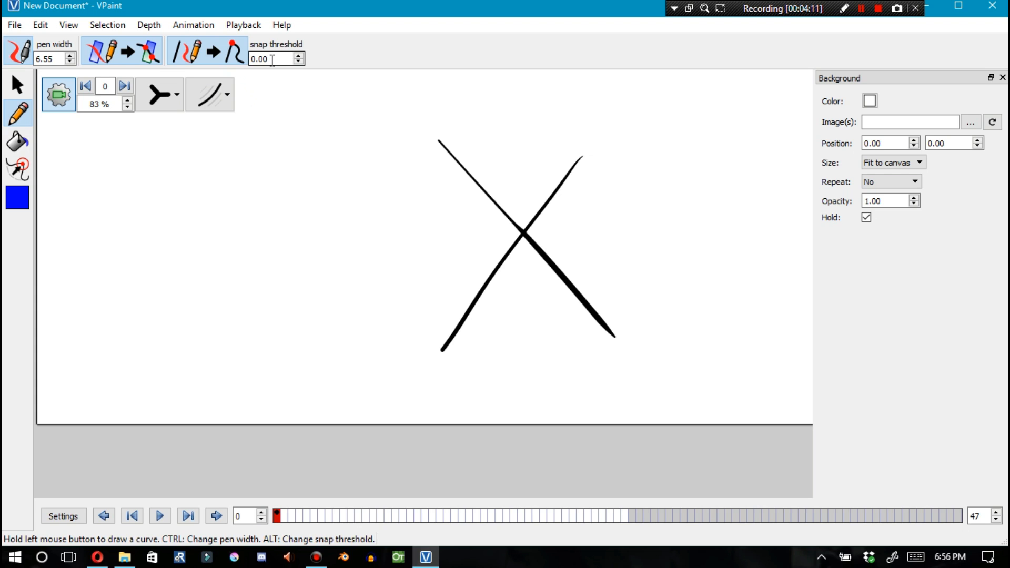
{"action": "left_click_drag", "start_coordinate": [268, 59], "coordinate": [232, 57]}
{"action": "type", "text": "6"}
{"action": "mouse_move", "coordinate": [437, 142]}
{"action": "left_mouse_down"}
{"action": "mouse_move", "coordinate": [441, 349]}
{"action": "mouse_move", "coordinate": [585, 349]}
{"action": "mouse_move", "coordinate": [614, 336]}
{"action": "mouse_move", "coordinate": [583, 159]}
{"action": "mouse_move", "coordinate": [437, 149]}
{"action": "mouse_move", "coordinate": [461, 97]}
{"action": "mouse_move", "coordinate": [528, 132]}
{"action": "left_mouse_up"}
Drag the quadrilateral's edges outward with the Select tool to enlarge it
{"action": "left_click", "coordinate": [17, 85]}
{"action": "left_click_drag", "start_coordinate": [481, 203], "coordinate": [356, 206]}
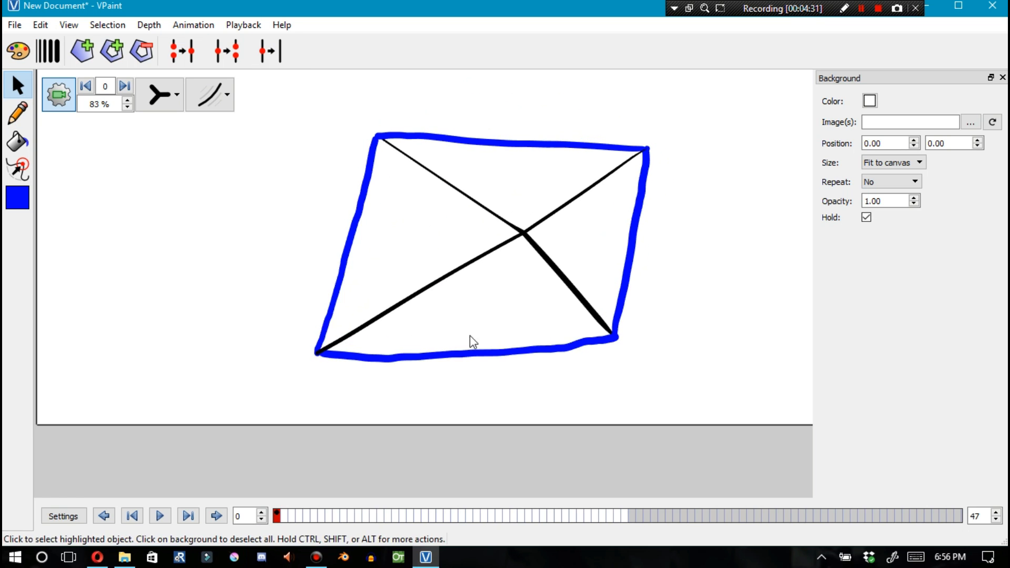
{"action": "left_click_drag", "start_coordinate": [470, 339], "coordinate": [480, 375]}
{"action": "left_click_drag", "start_coordinate": [642, 282], "coordinate": [708, 275]}
Inspect the drawing in outline display mode and return to normal display mode
{"action": "left_click", "coordinate": [169, 96]}
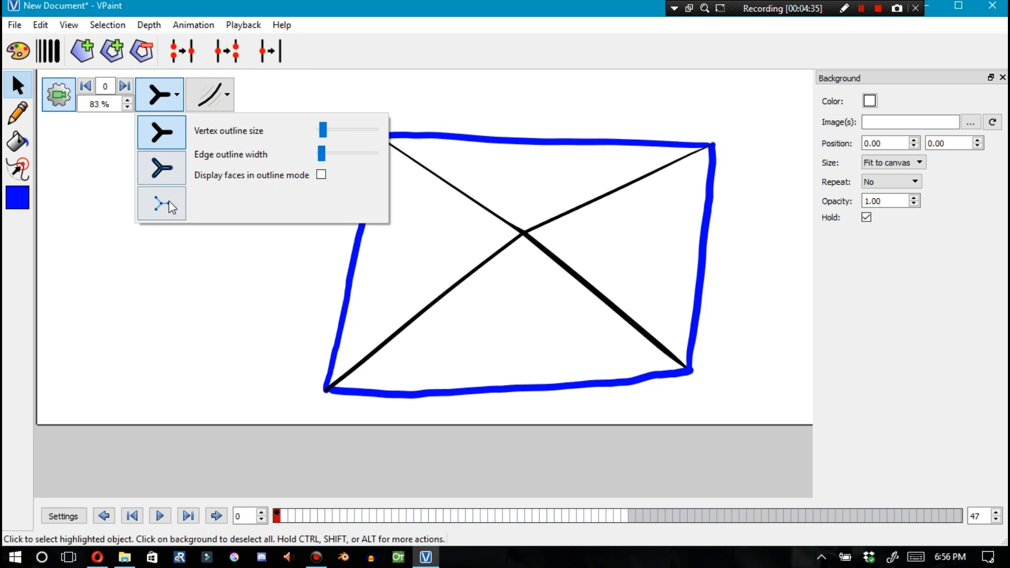
{"action": "left_click", "coordinate": [161, 204]}
{"action": "scroll", "coordinate": [717, 135], "scroll_direction": "up", "scroll_amount": 8}
{"action": "left_click_drag", "start_coordinate": [726, 114], "coordinate": [624, 176]}
{"action": "scroll", "coordinate": [570, 197], "scroll_direction": "down", "scroll_amount": 8}
{"action": "scroll", "coordinate": [566, 233], "scroll_direction": "down", "scroll_amount": 4}
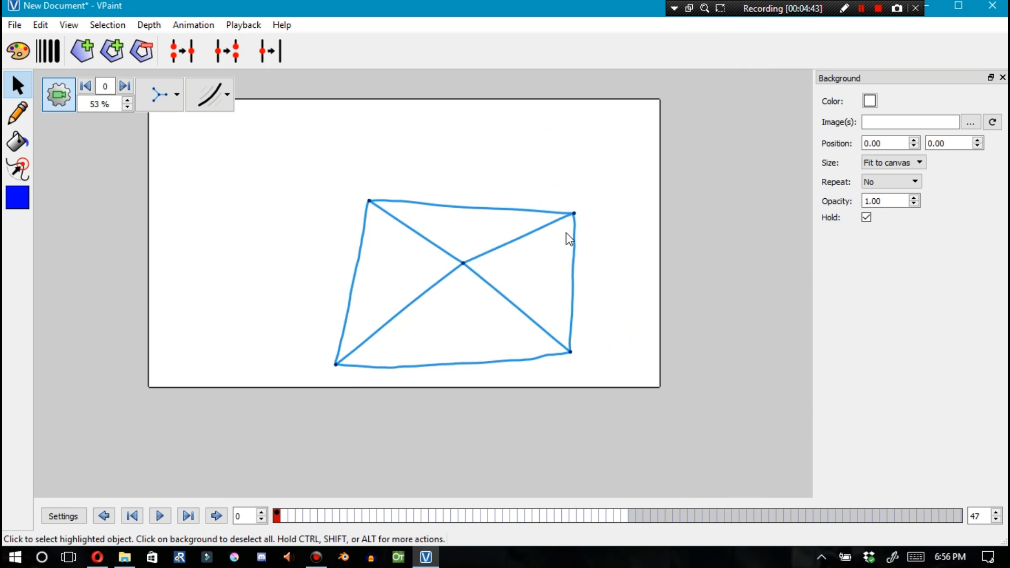
{"action": "scroll", "coordinate": [569, 239], "scroll_direction": "up", "scroll_amount": 1}
{"action": "left_click", "coordinate": [159, 95]}
{"action": "left_click", "coordinate": [162, 131]}
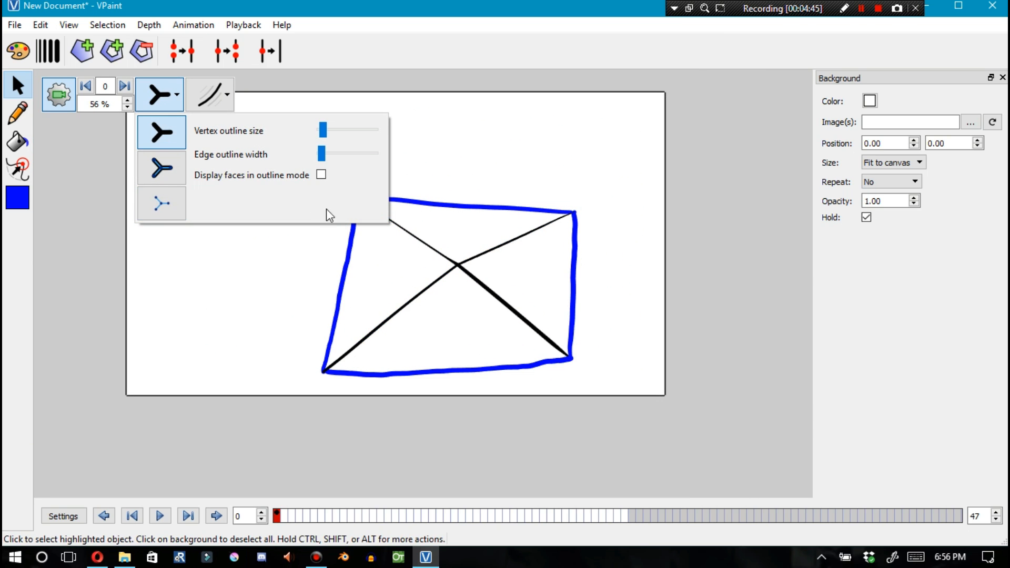
Paint the four outer edges of the quadrilateral black with the Paint bucket
{"action": "left_click", "coordinate": [18, 142]}
{"action": "left_click", "coordinate": [20, 199]}
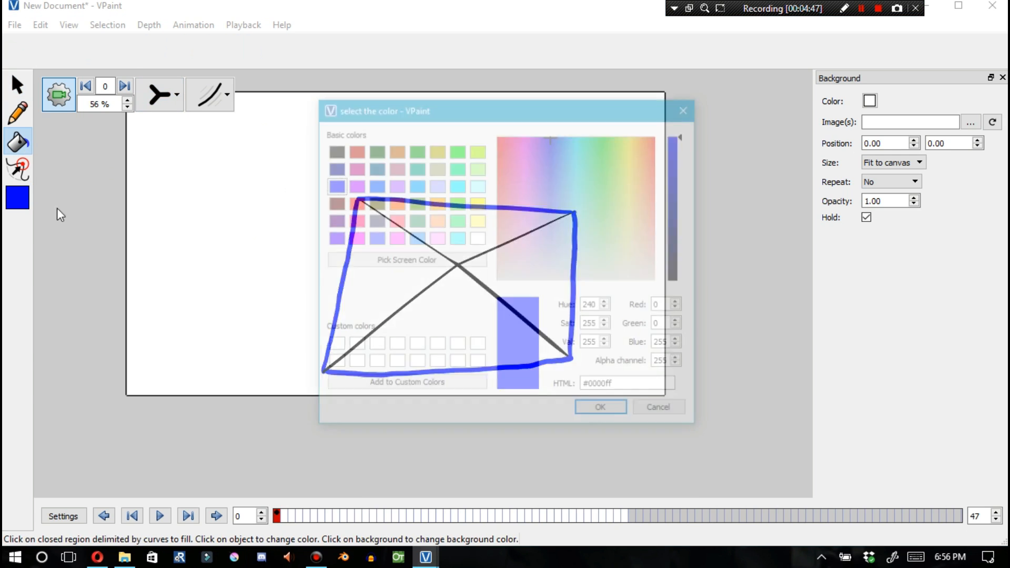
{"action": "left_click", "coordinate": [340, 155]}
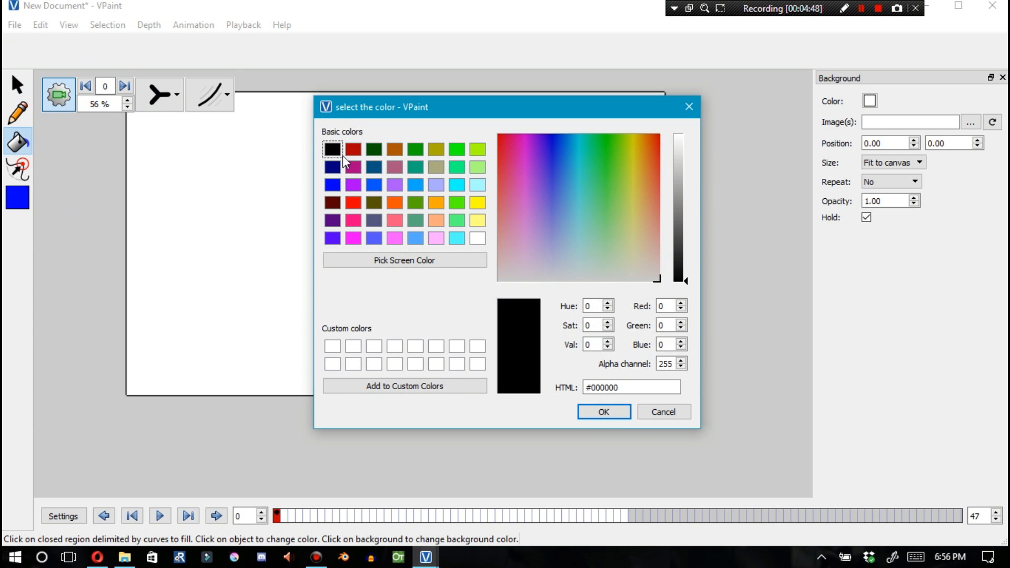
{"action": "left_click", "coordinate": [603, 415]}
{"action": "left_click", "coordinate": [343, 283]}
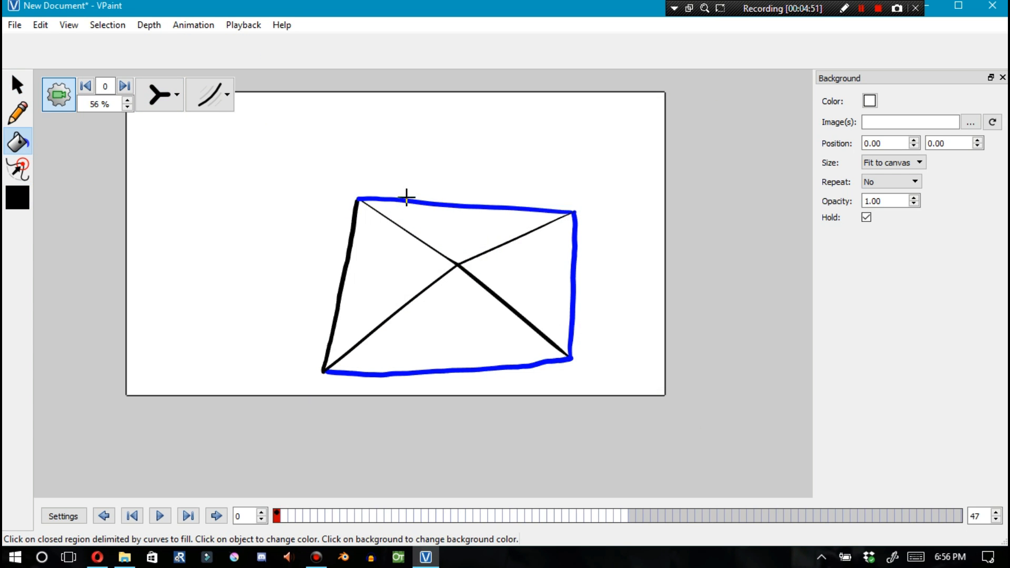
{"action": "left_click", "coordinate": [415, 200]}
{"action": "left_click", "coordinate": [575, 287]}
{"action": "left_click", "coordinate": [501, 360]}
Fill the bottom triangle blue
{"action": "left_click", "coordinate": [19, 199]}
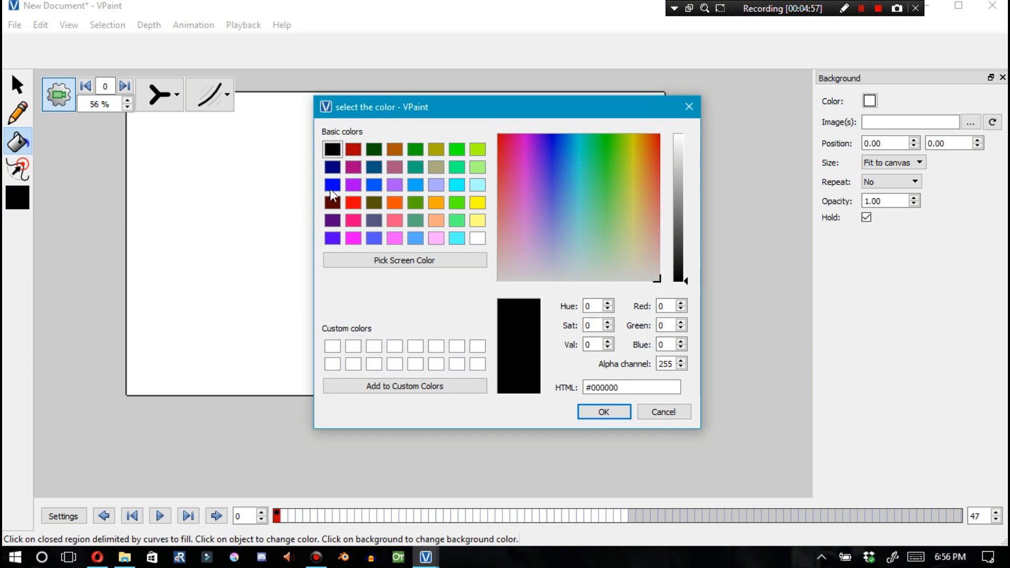
{"action": "left_click", "coordinate": [335, 185]}
{"action": "left_click", "coordinate": [604, 412]}
{"action": "left_click", "coordinate": [452, 328]}
Fill the left triangle dark red
{"action": "left_click", "coordinate": [19, 200]}
{"action": "left_click", "coordinate": [335, 204]}
{"action": "left_click", "coordinate": [604, 412]}
{"action": "left_click", "coordinate": [25, 203]}
Fill the top triangle pink
{"action": "left_click", "coordinate": [395, 221]}
{"action": "left_click", "coordinate": [591, 413]}
{"action": "left_click", "coordinate": [465, 230]}
Fill the right triangle light cyan
{"action": "left_click", "coordinate": [20, 200]}
{"action": "left_click", "coordinate": [334, 185]}
{"action": "left_click", "coordinate": [603, 412]}
{"action": "left_click", "coordinate": [530, 285]}
{"action": "left_click", "coordinate": [478, 185]}
{"action": "left_click", "coordinate": [604, 412]}
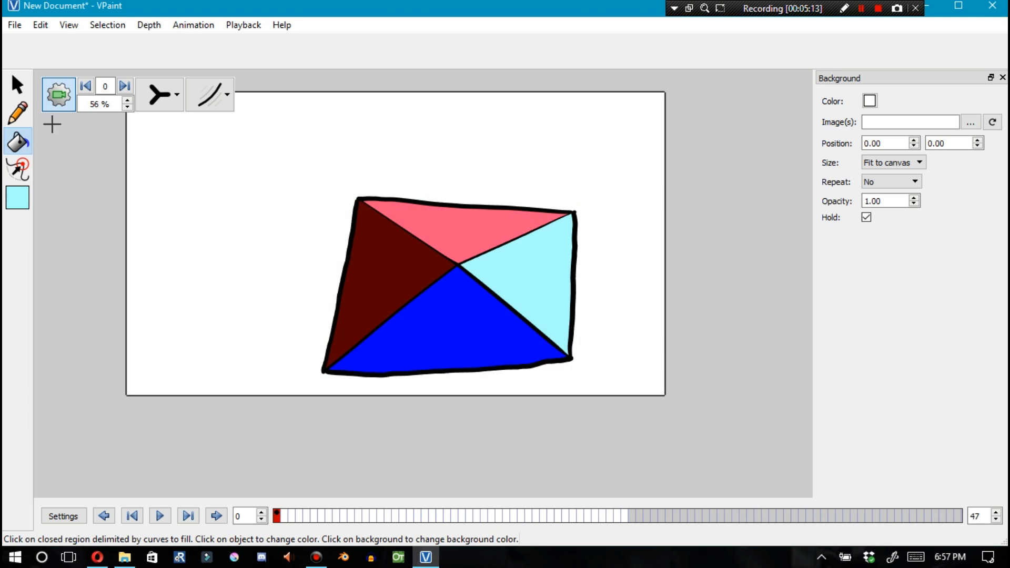
{"action": "left_click", "coordinate": [521, 284]}
Drag the central vertex up to the quadrilateral's top edge to form a pyramid peak
{"action": "key", "text": "F1"}
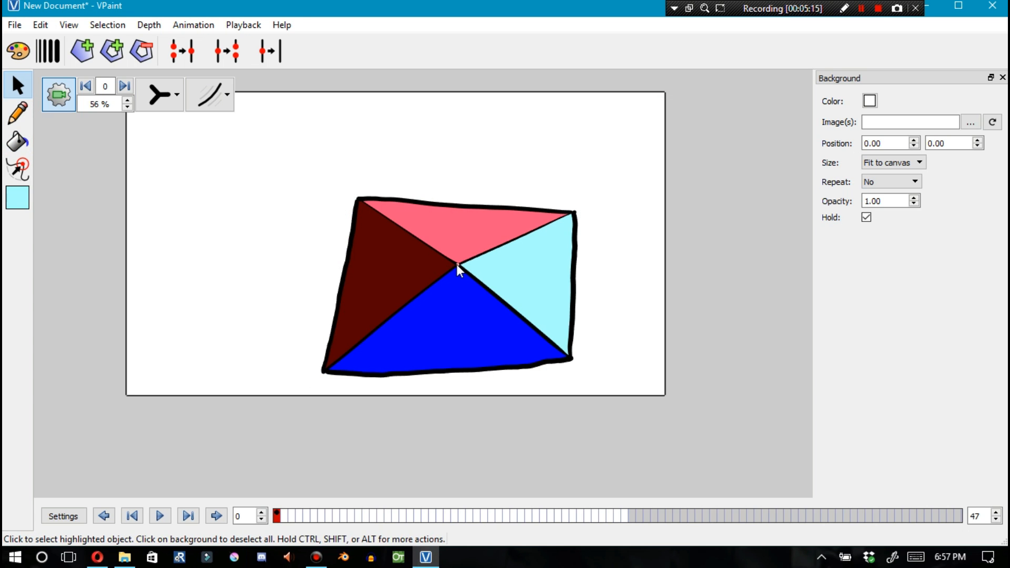
{"action": "mouse_move", "coordinate": [455, 251]}
{"action": "left_mouse_down"}
{"action": "mouse_move", "coordinate": [456, 156]}
{"action": "mouse_move", "coordinate": [450, 255]}
{"action": "mouse_move", "coordinate": [450, 233]}
{"action": "mouse_move", "coordinate": [451, 241]}
{"action": "left_mouse_up"}
{"action": "left_click", "coordinate": [407, 280]}
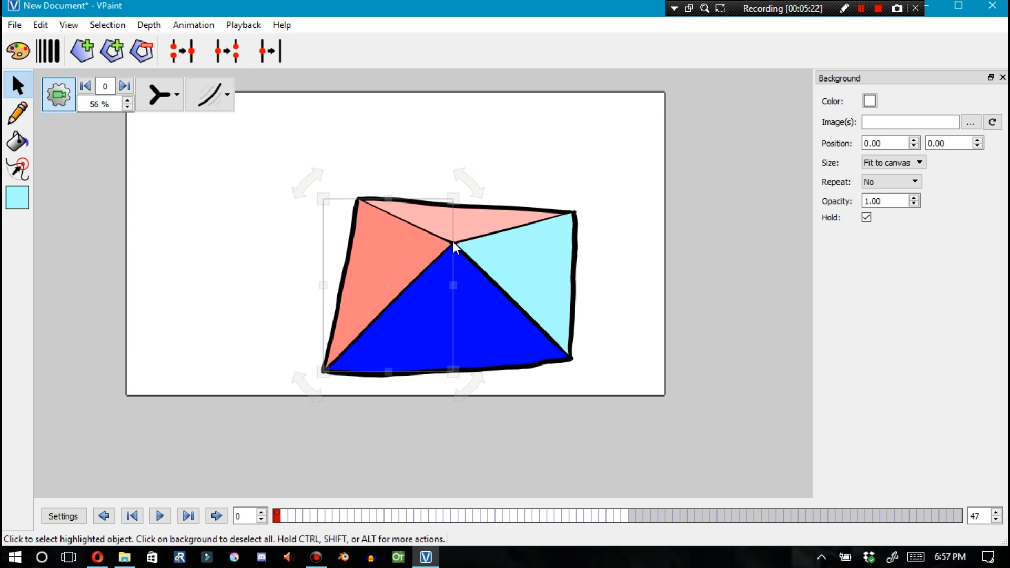
{"action": "left_click_drag", "start_coordinate": [453, 241], "coordinate": [452, 113]}
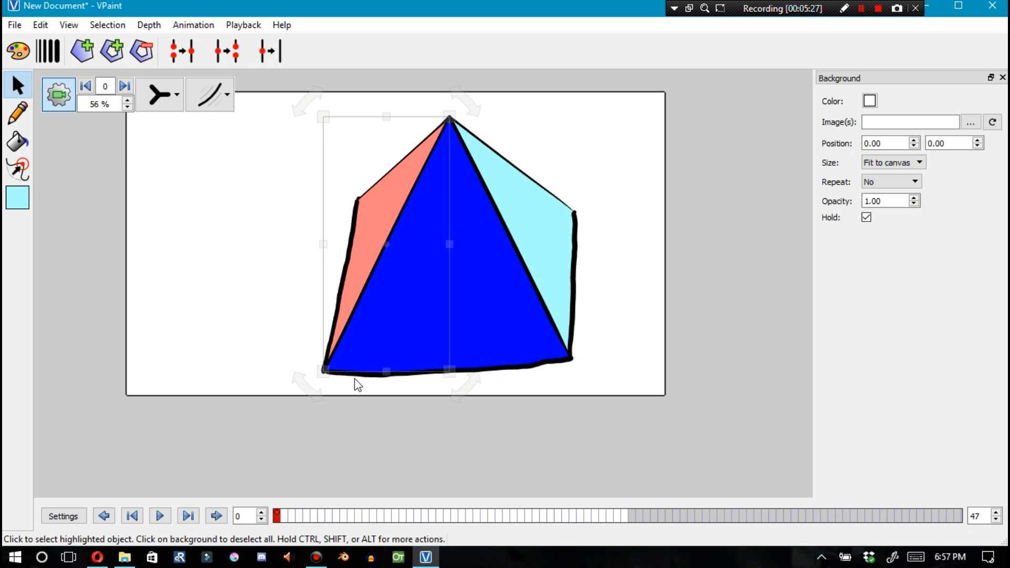
Reshape the base by moving the lower corners and deleting the upper-right corner vertex
{"action": "left_click_drag", "start_coordinate": [361, 376], "coordinate": [427, 295]}
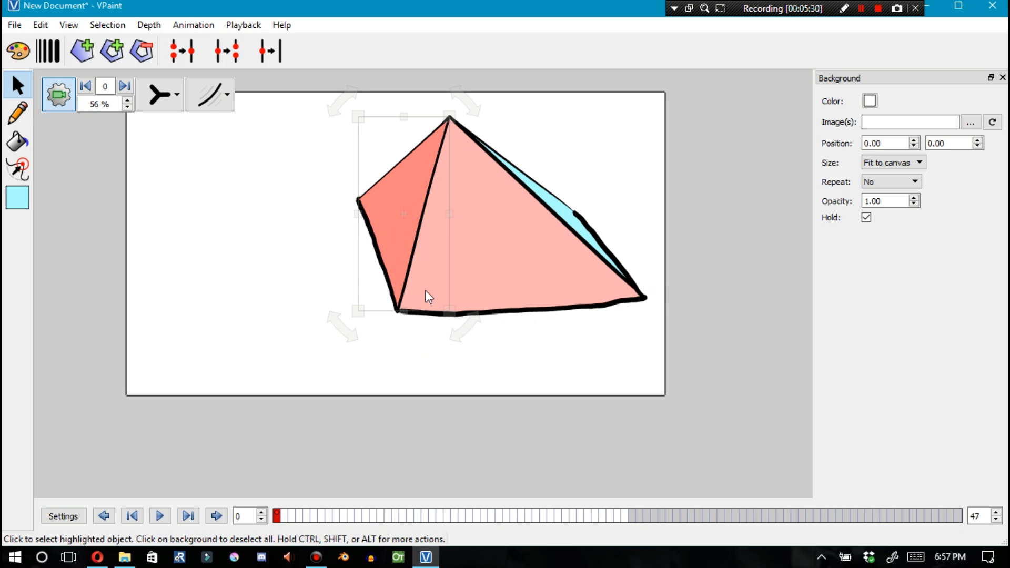
{"action": "left_click", "coordinate": [573, 212]}
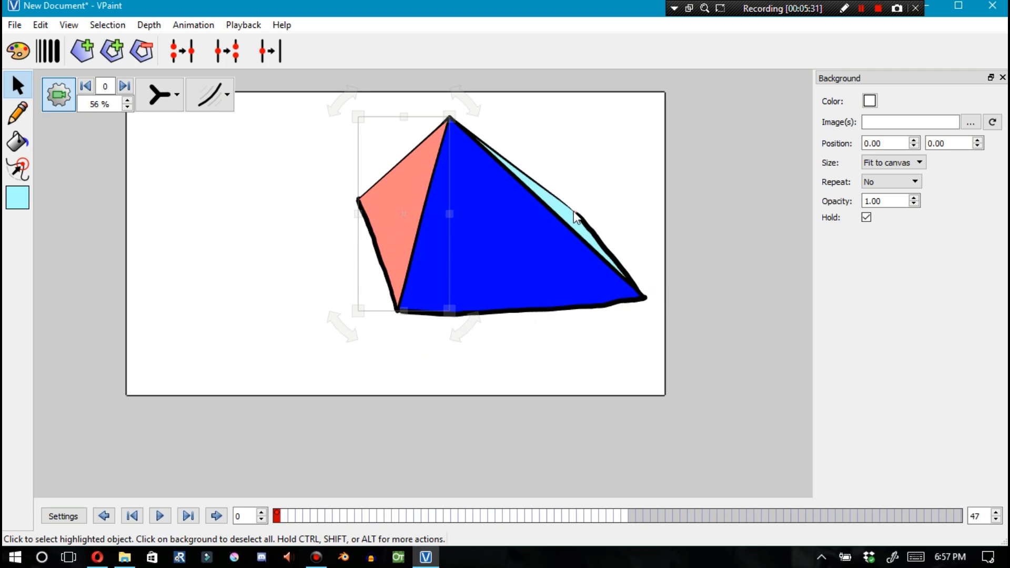
{"action": "left_click_drag", "start_coordinate": [569, 214], "coordinate": [511, 205]}
{"action": "left_click", "coordinate": [488, 245]}
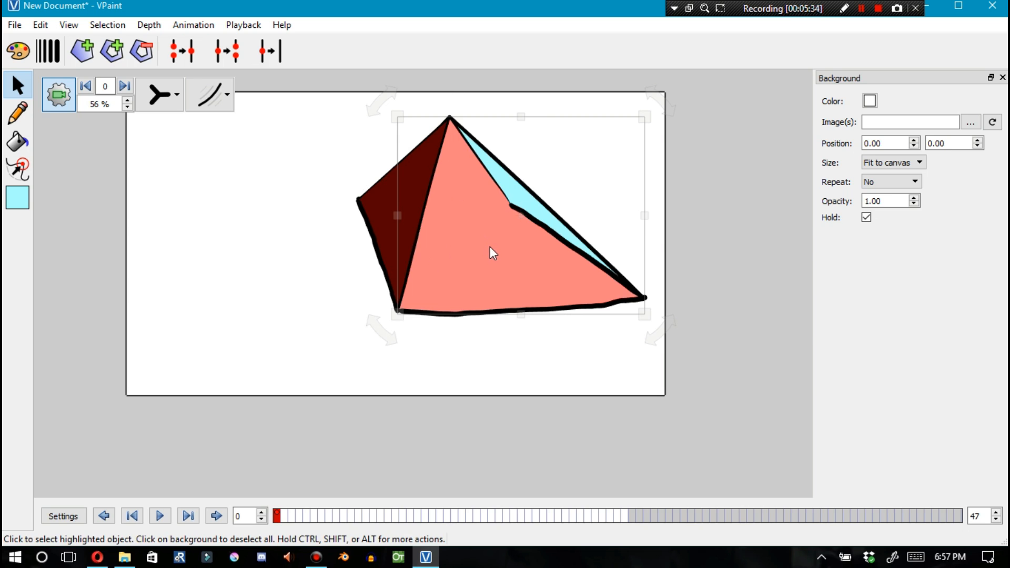
{"action": "key", "text": "BackSpace"}
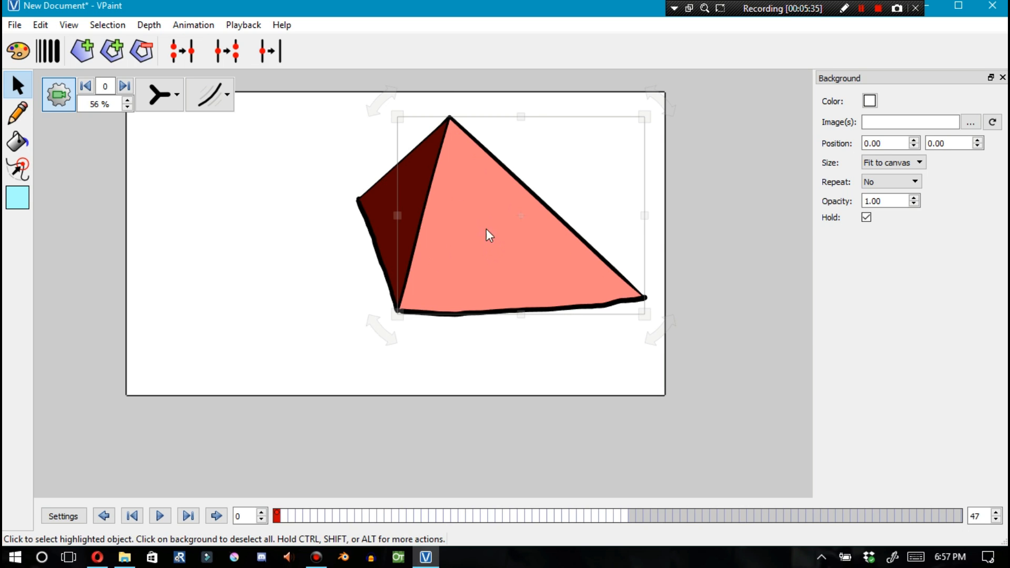
Fine-tune the left, right and top corner vertices of the pyramid
{"action": "left_click", "coordinate": [470, 189]}
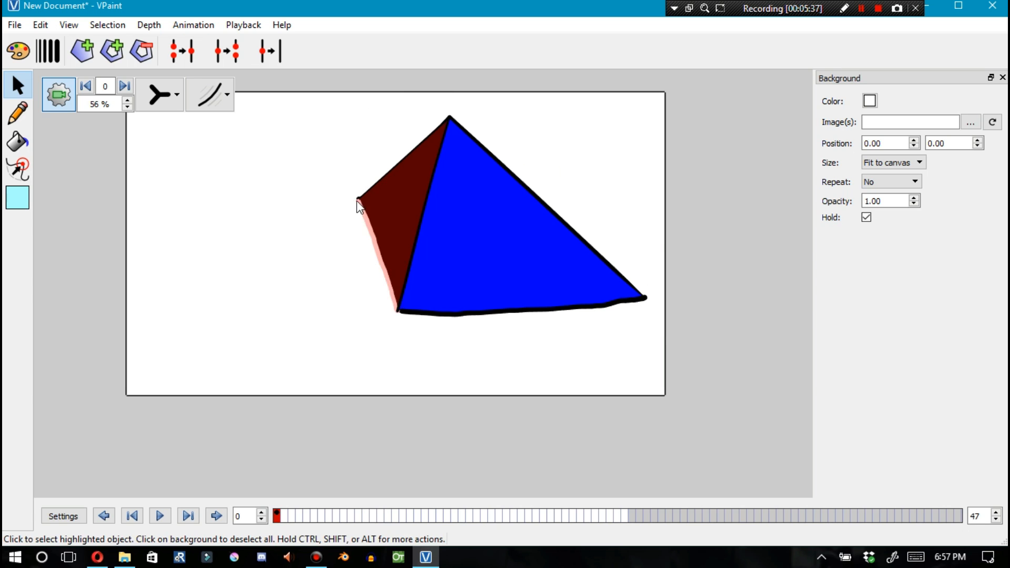
{"action": "left_click_drag", "start_coordinate": [357, 201], "coordinate": [342, 236]}
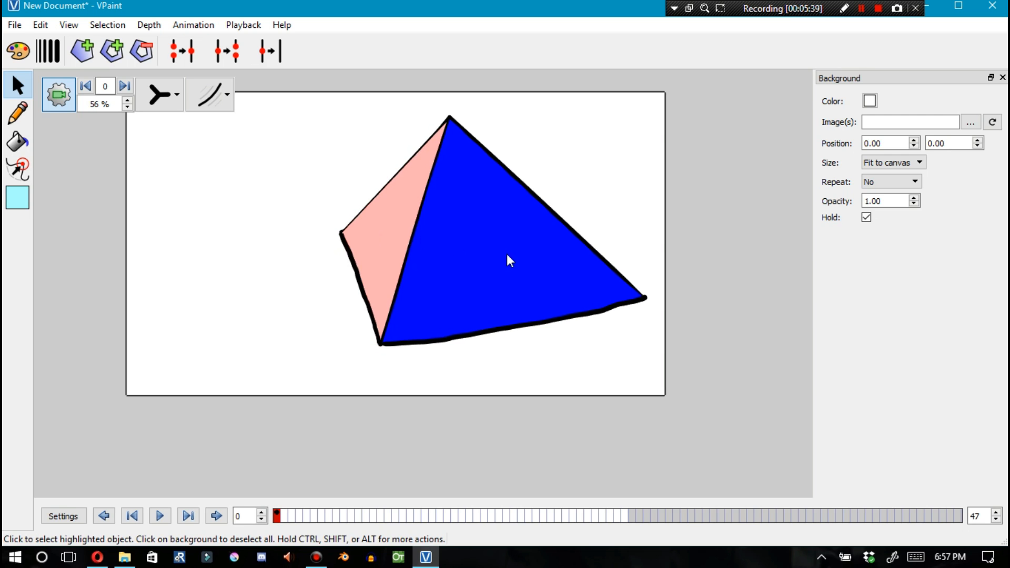
{"action": "left_click", "coordinate": [639, 298]}
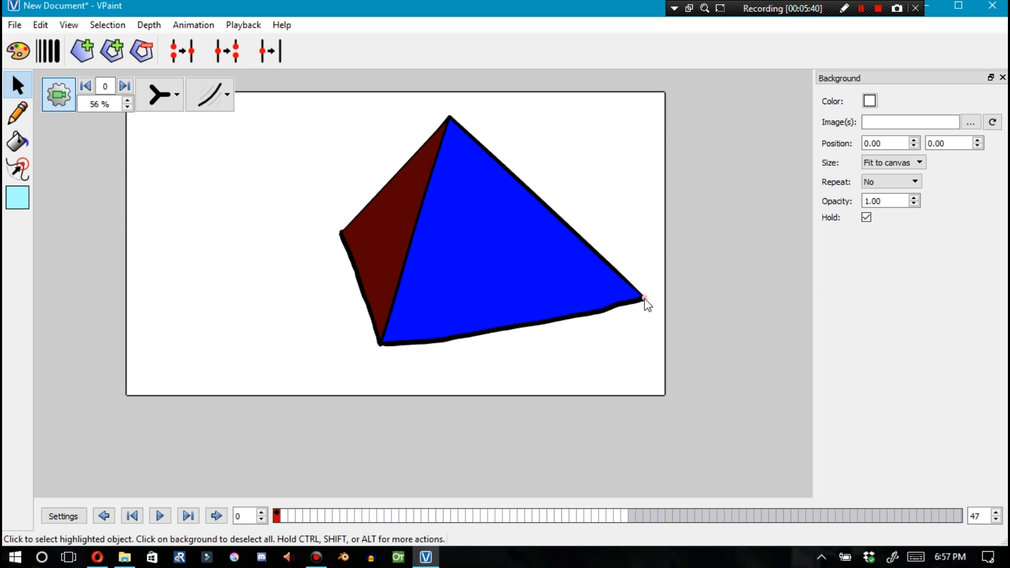
{"action": "left_click_drag", "start_coordinate": [645, 304], "coordinate": [640, 321]}
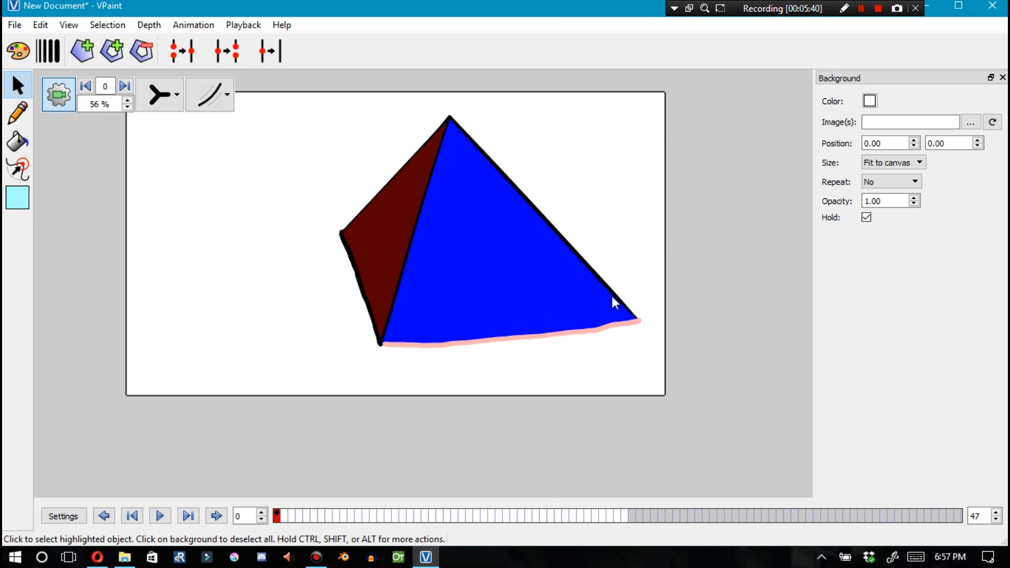
{"action": "left_click", "coordinate": [450, 119]}
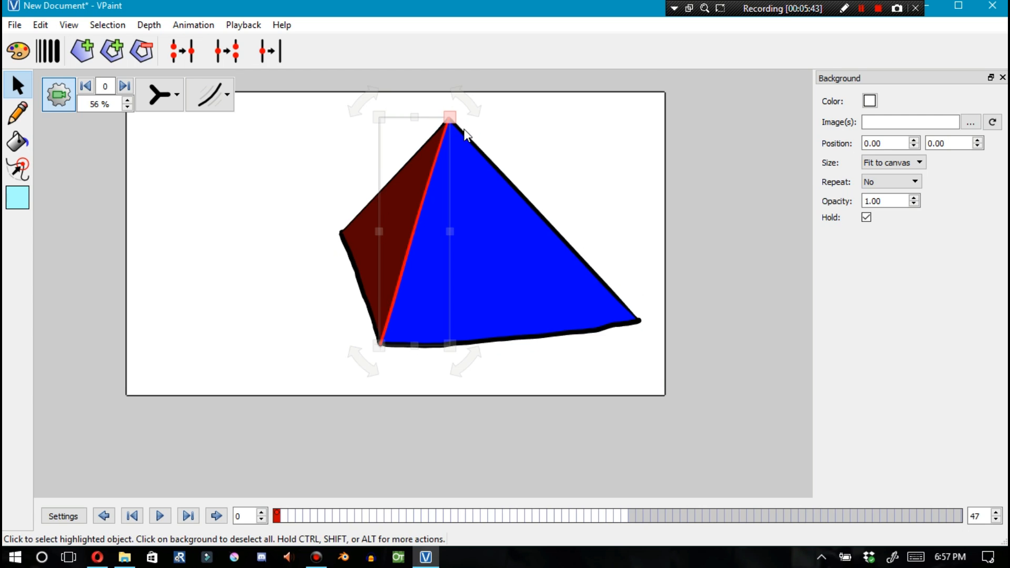
{"action": "left_click", "coordinate": [483, 137]}
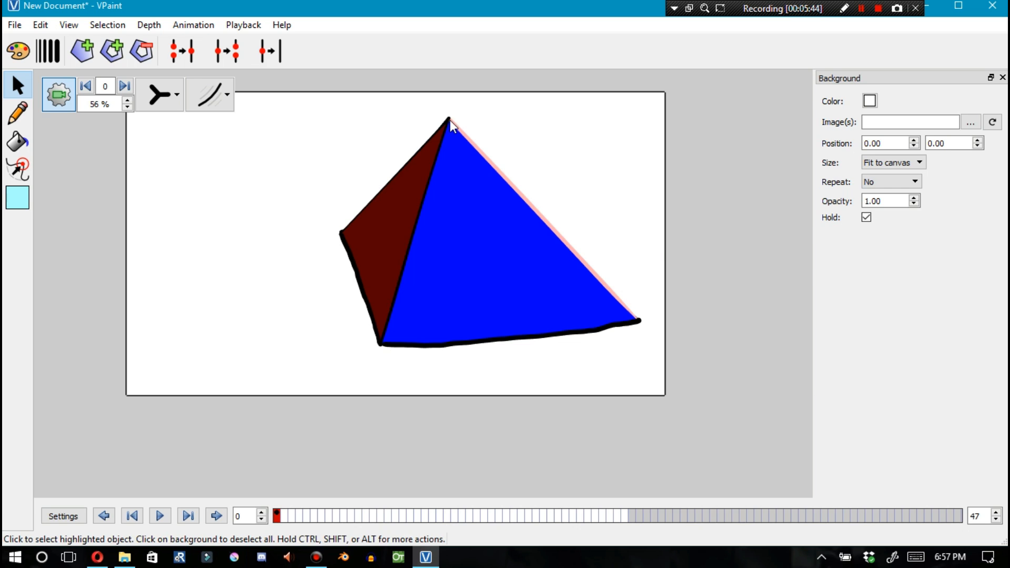
{"action": "mouse_move", "coordinate": [450, 118]}
{"action": "left_mouse_down"}
{"action": "mouse_move", "coordinate": [476, 162]}
{"action": "mouse_move", "coordinate": [452, 129]}
{"action": "mouse_move", "coordinate": [459, 115]}
{"action": "left_mouse_up"}
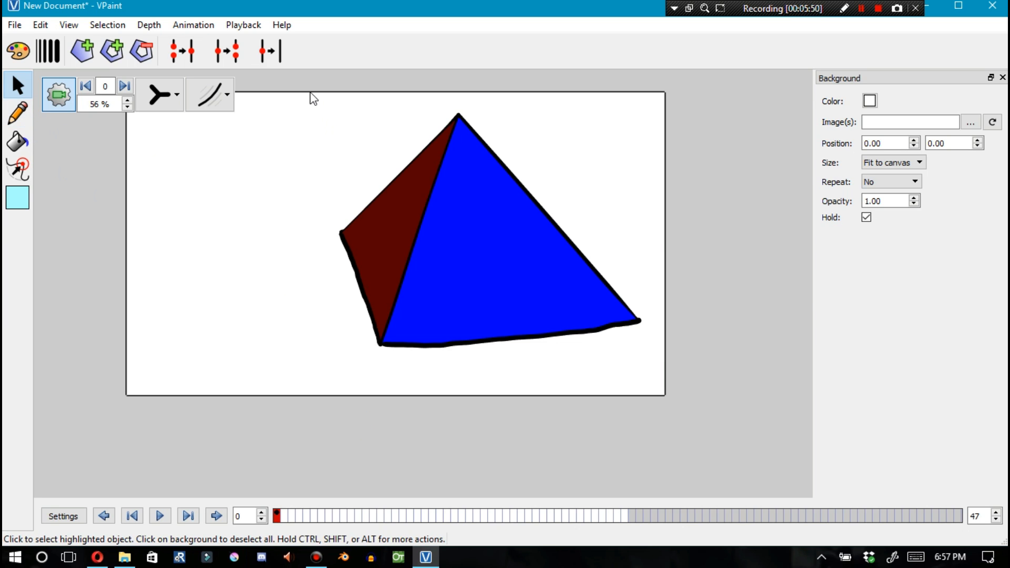
Copy the whole pyramid drawing and paste it into frame 47
{"action": "left_click_drag", "start_coordinate": [295, 86], "coordinate": [647, 404]}
{"action": "key", "text": "ctrl+c"}
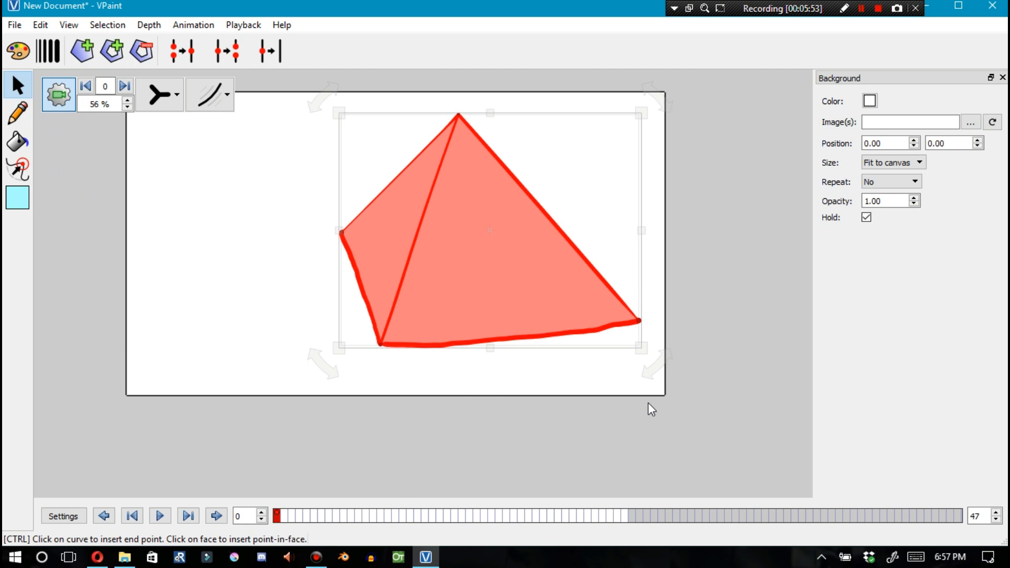
{"action": "left_click", "coordinate": [624, 516]}
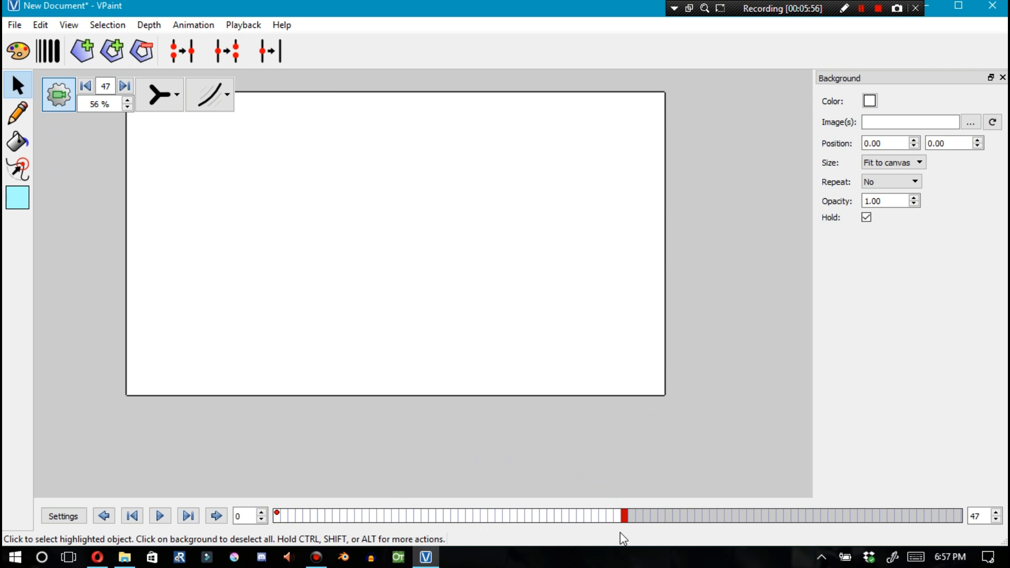
{"action": "key", "text": "ctrl+shift+v"}
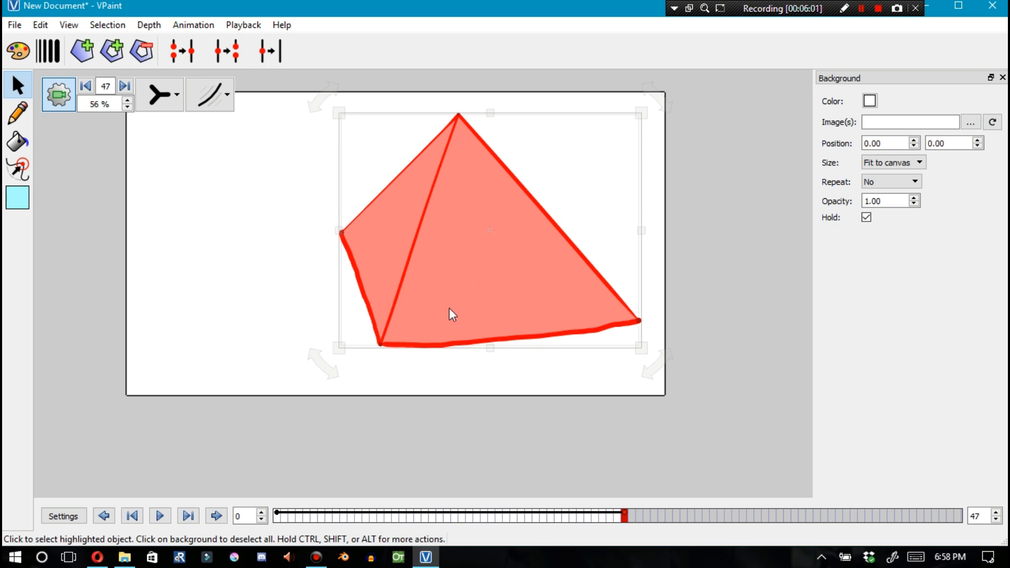
{"action": "left_click", "coordinate": [393, 352]}
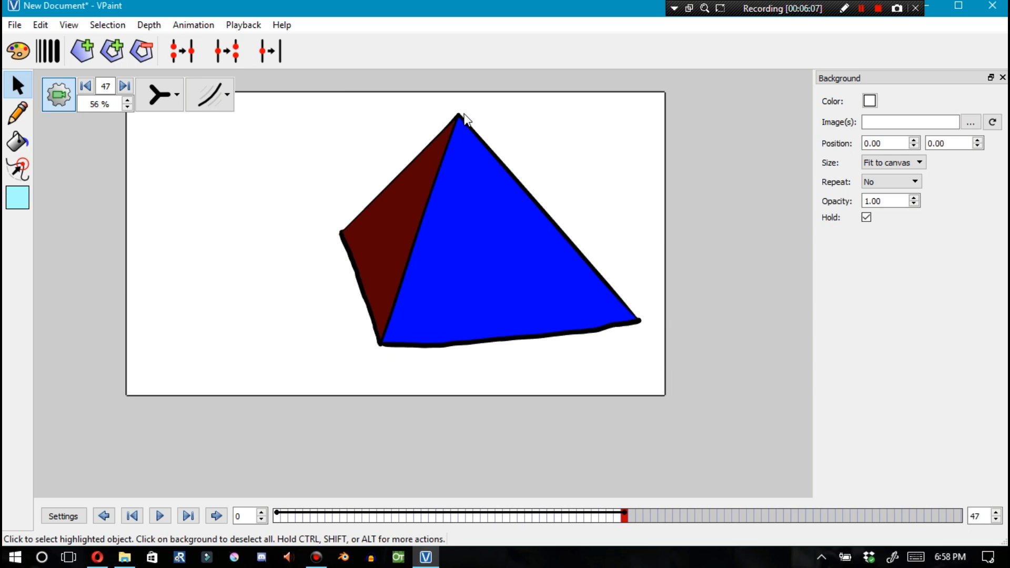
In frame 47, move the pyramid's apex to the right corner and pull the left corner up to form a new peak
{"action": "left_click_drag", "start_coordinate": [457, 114], "coordinate": [637, 215]}
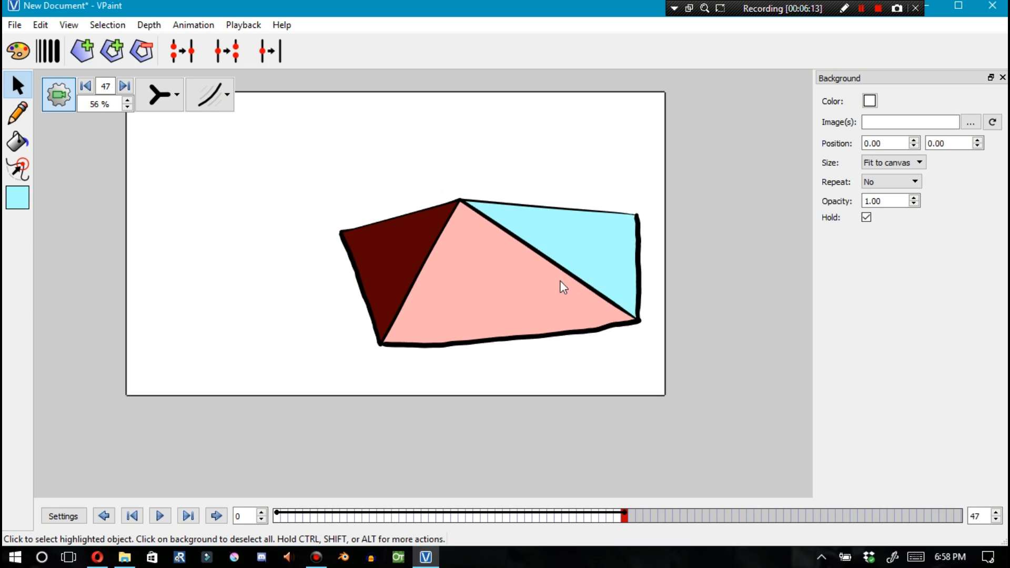
{"action": "left_click_drag", "start_coordinate": [343, 233], "coordinate": [485, 96]}
{"action": "left_click", "coordinate": [467, 209]}
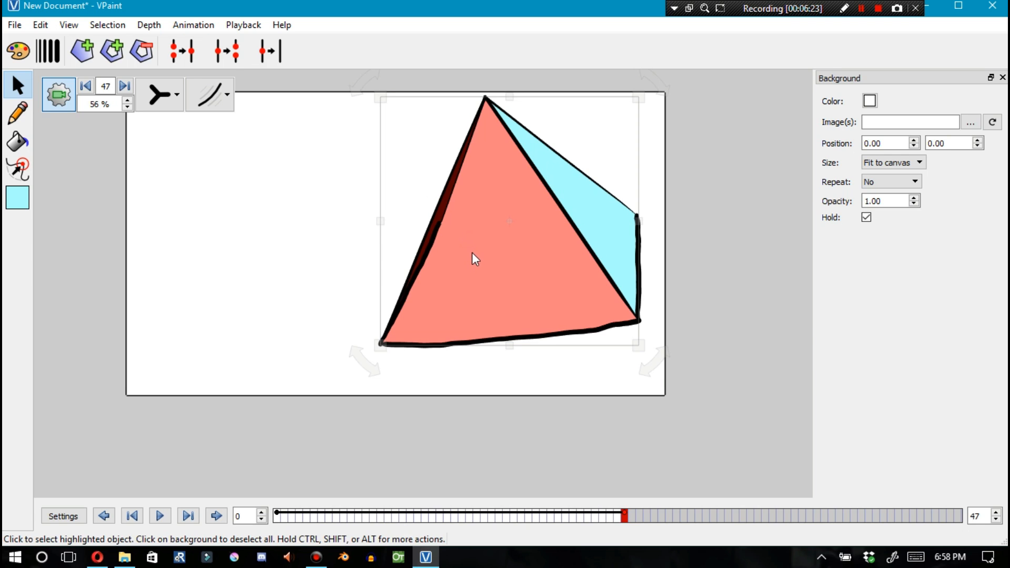
{"action": "key", "text": "Home"}
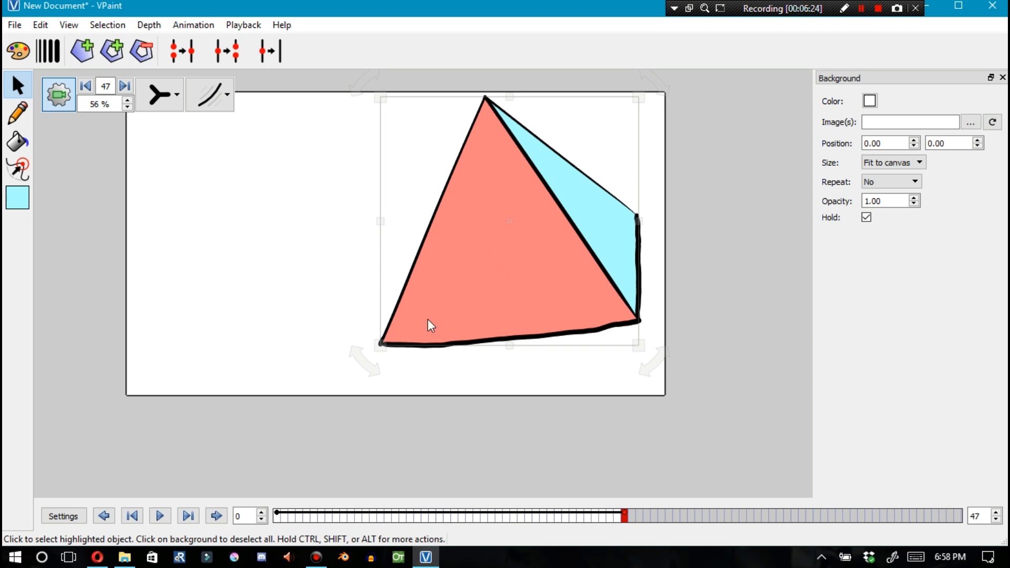
Reposition the lower-left and lower-right base corners to complete the rotated pyramid view in frame 47
{"action": "left_click_drag", "start_coordinate": [380, 344], "coordinate": [374, 307]}
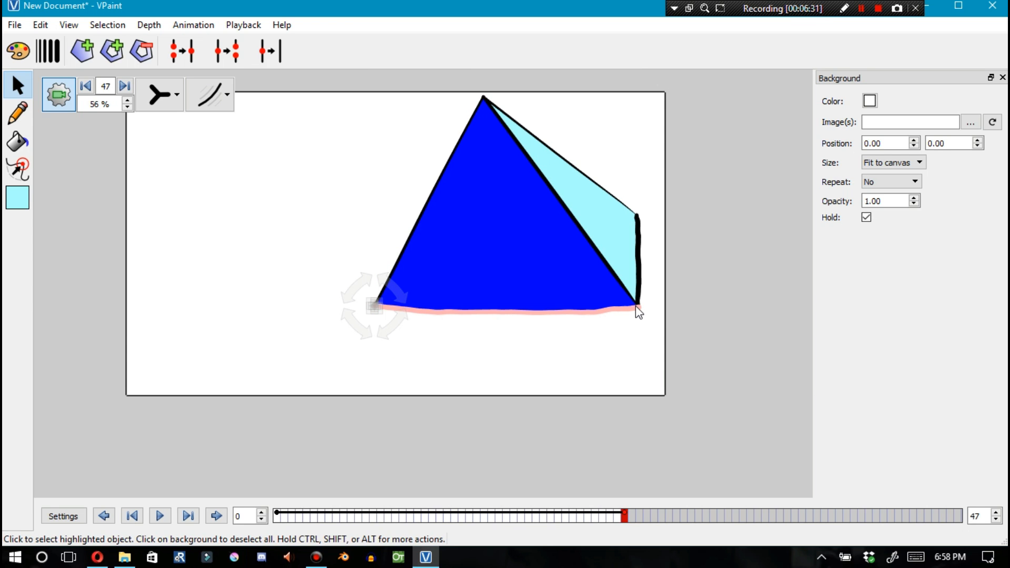
{"action": "left_click_drag", "start_coordinate": [631, 315], "coordinate": [583, 313]}
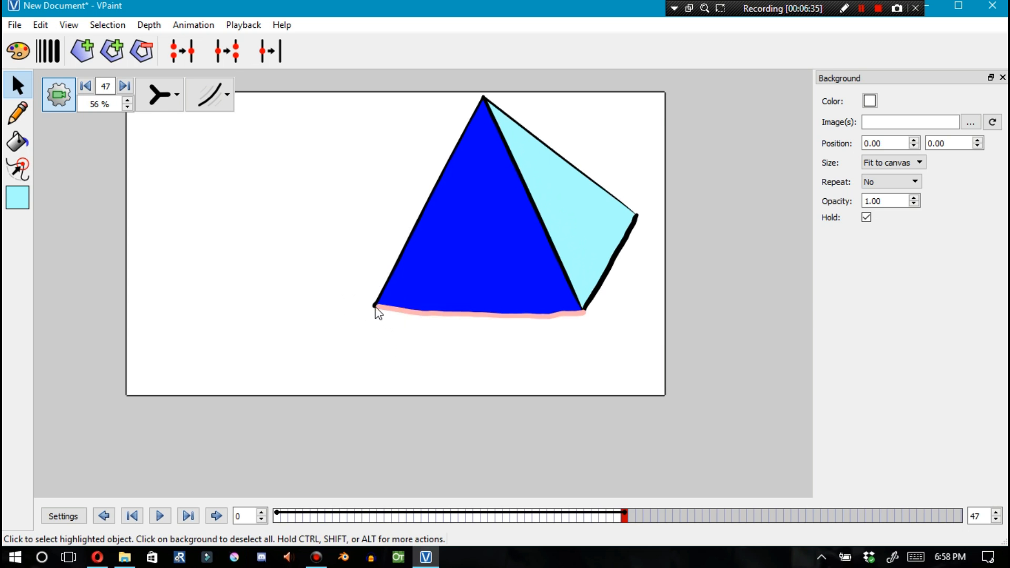
{"action": "left_click_drag", "start_coordinate": [374, 308], "coordinate": [345, 293]}
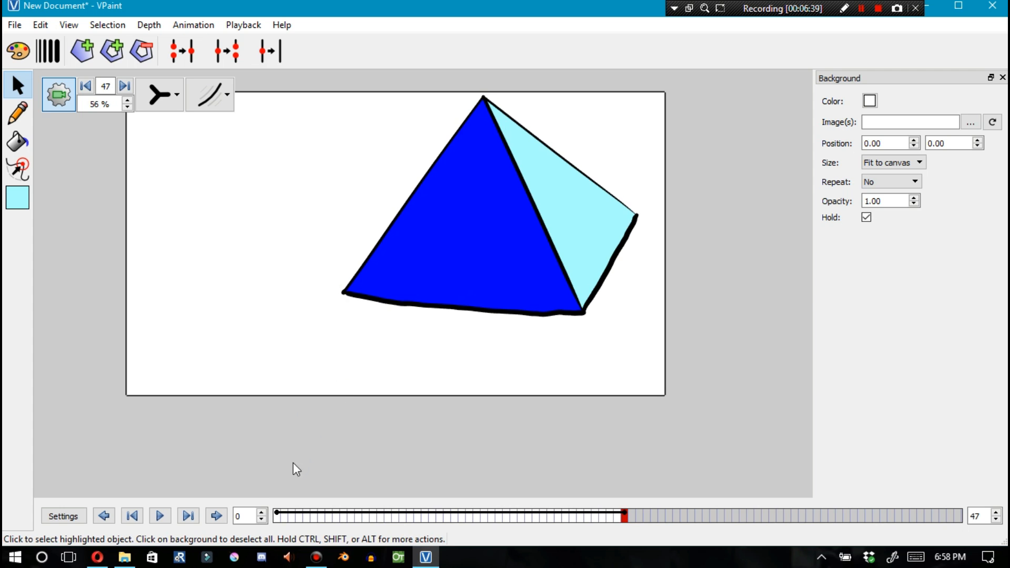
Play the animation repeatedly from frame 0 to frame 47 to preview the pyramid's interpolated rotation
{"action": "left_click", "coordinate": [276, 509]}
{"action": "key", "text": "space"}
{"action": "left_click", "coordinate": [278, 517]}
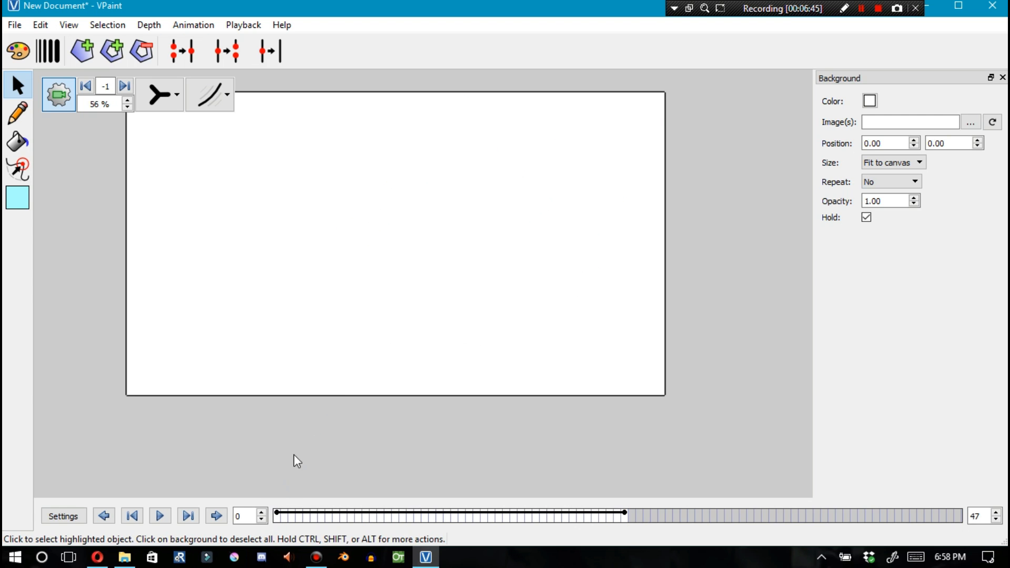
{"action": "left_click", "coordinate": [279, 516]}
{"action": "left_click", "coordinate": [443, 280]}
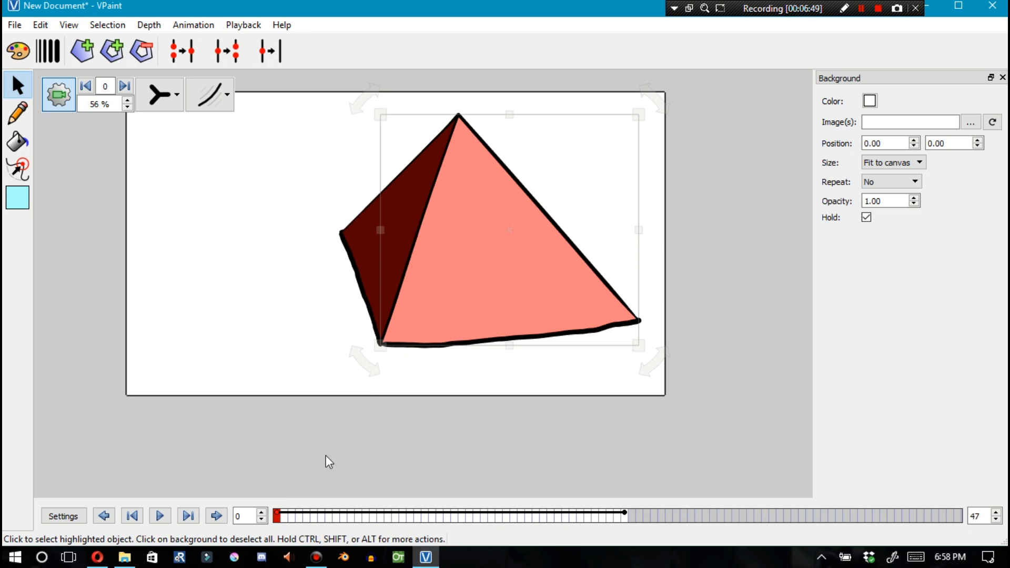
{"action": "key", "text": "space"}
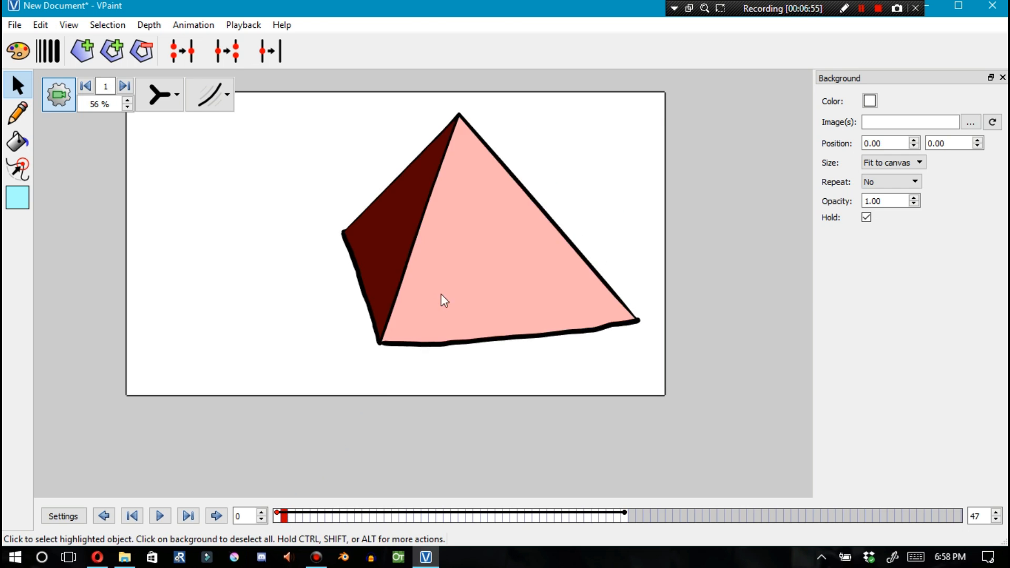
{"action": "left_click", "coordinate": [461, 291]}
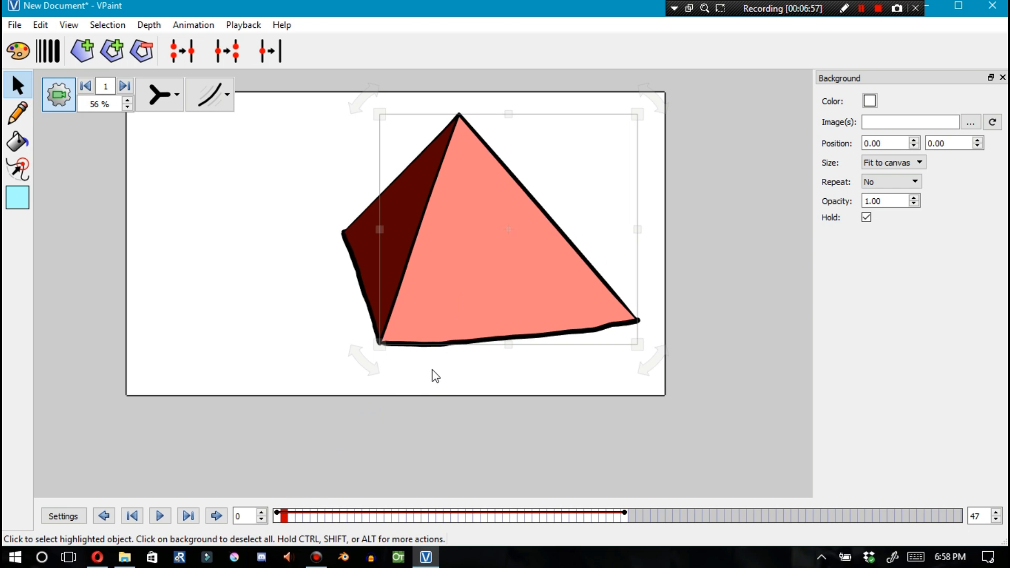
{"action": "left_click", "coordinate": [278, 516]}
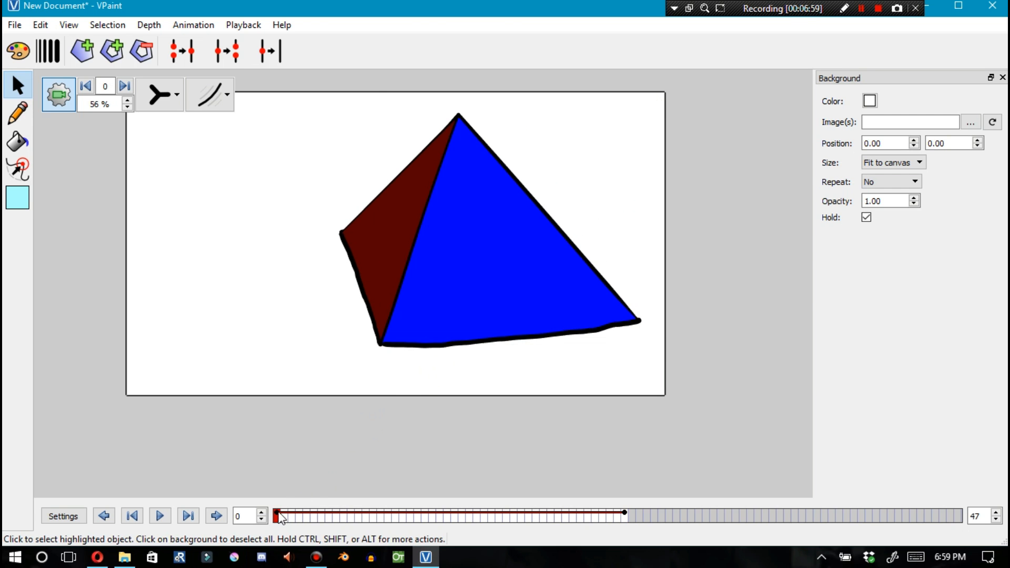
{"action": "key", "text": "space"}
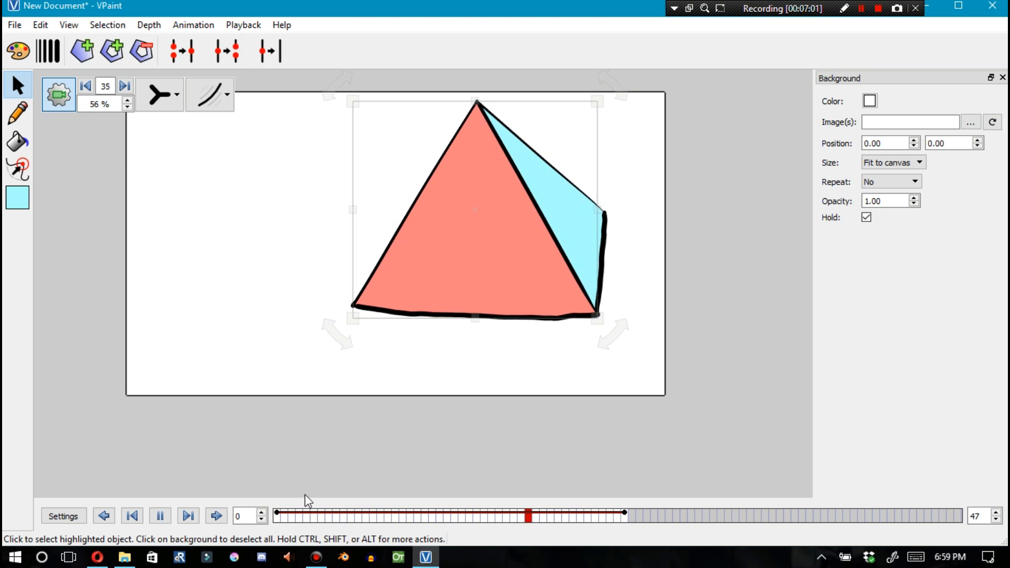
{"action": "left_click", "coordinate": [277, 517]}
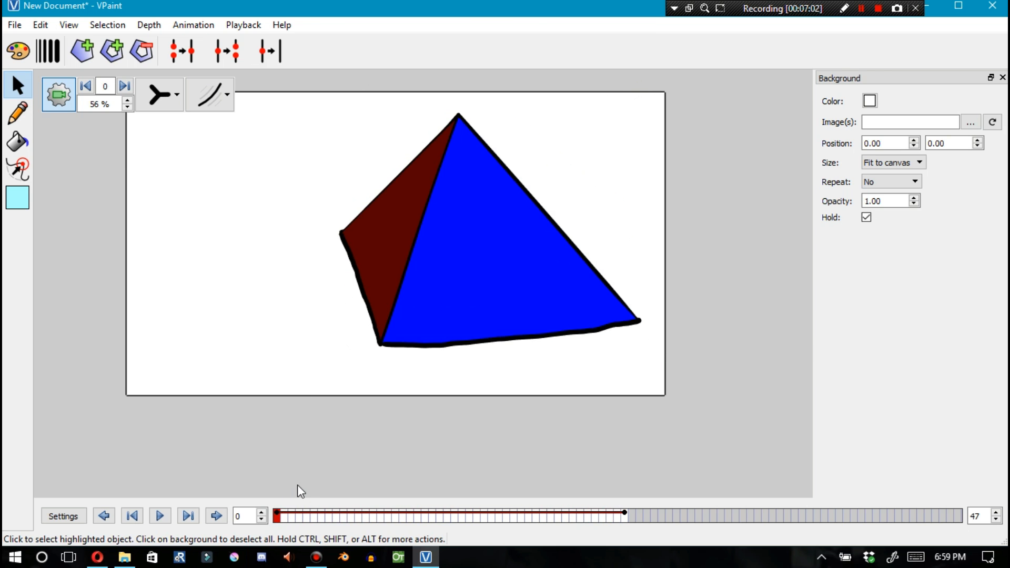
{"action": "key", "text": "space"}
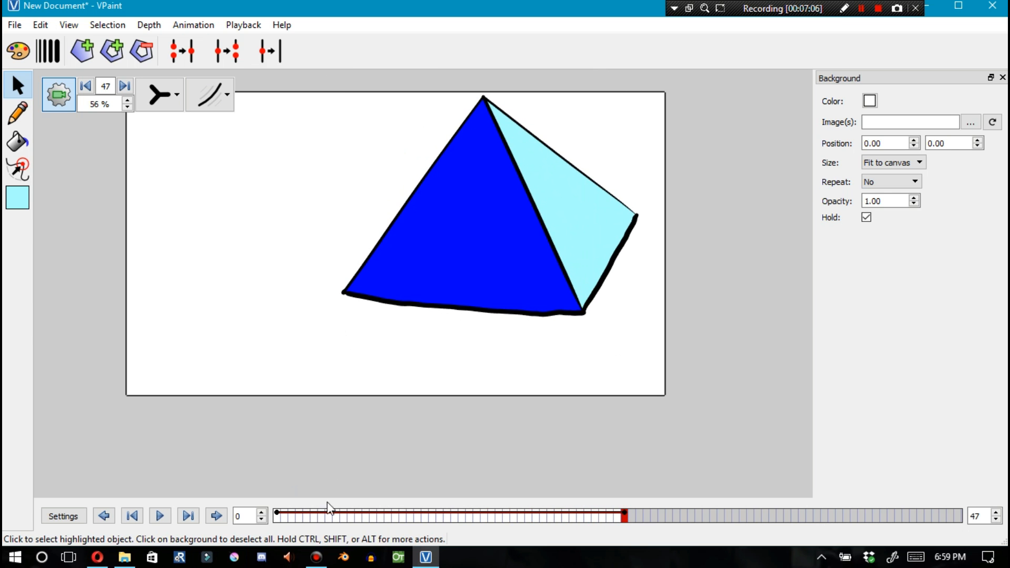
{"action": "left_click", "coordinate": [278, 517]}
{"action": "key", "text": "space"}
{"action": "left_click", "coordinate": [282, 518]}
{"action": "key", "text": "space"}
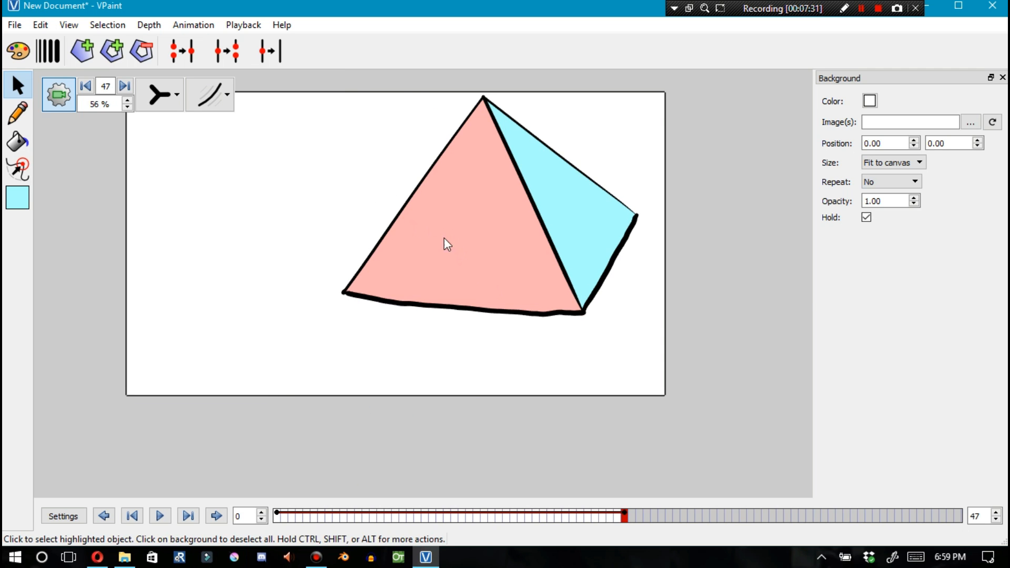
{"action": "left_click", "coordinate": [278, 516]}
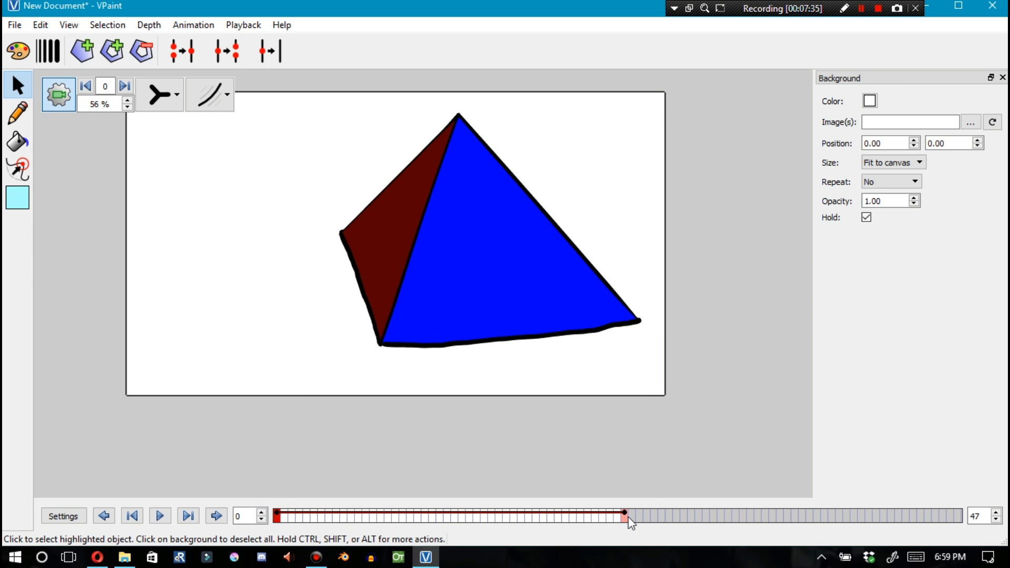
{"action": "left_click", "coordinate": [625, 517]}
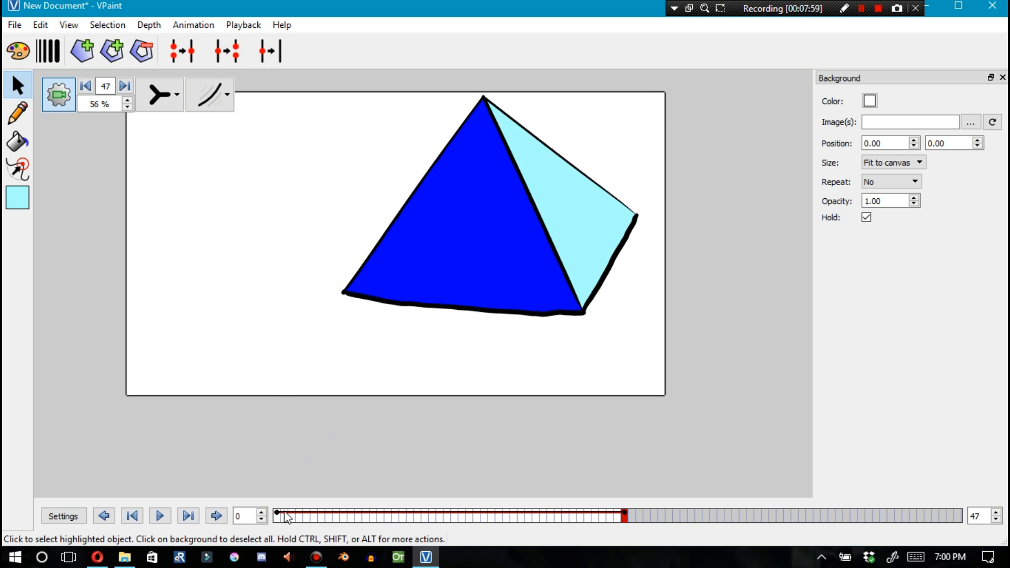
Replay the pyramid animation from the start of the timeline a few more times
{"action": "left_click", "coordinate": [275, 518]}
{"action": "key", "text": "space"}
{"action": "left_click", "coordinate": [278, 517]}
{"action": "key", "text": "space"}
{"action": "key", "text": "space"}
{"action": "left_click", "coordinate": [279, 516]}
{"action": "key", "text": "space"}
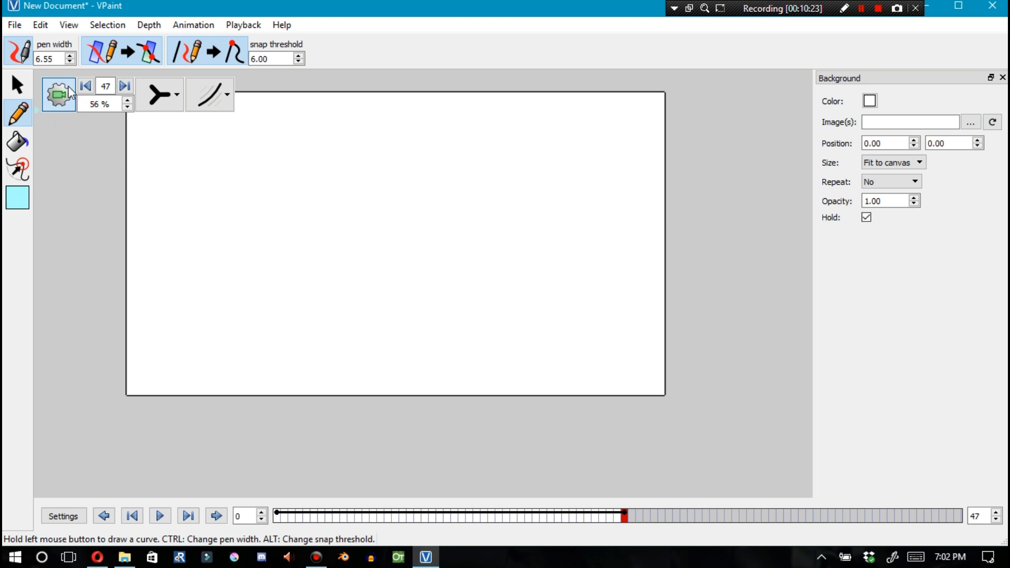
Enable intersections and snapping for the pencil and sketch two curves crossing in an X shape
{"action": "left_click", "coordinate": [128, 54]}
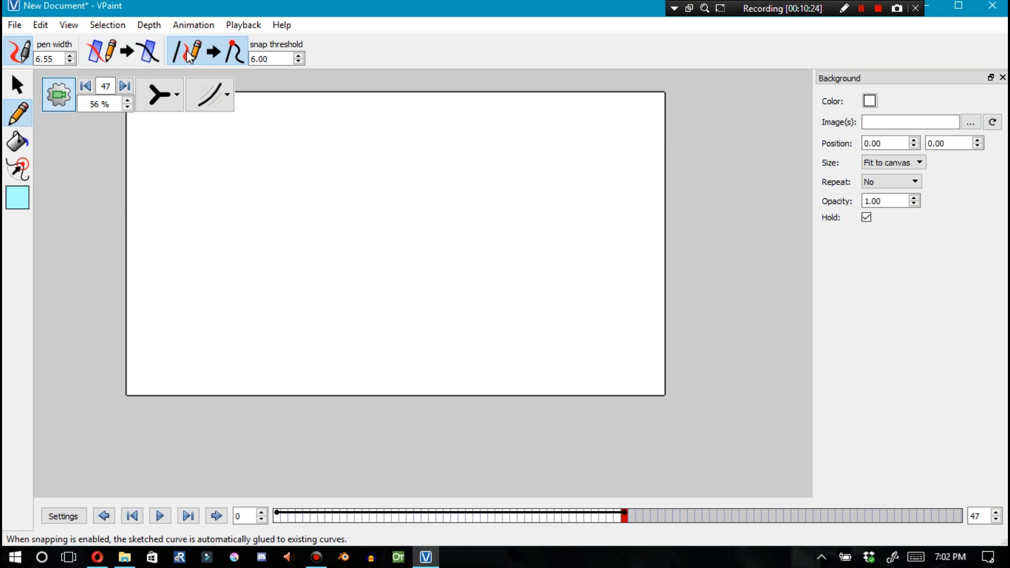
{"action": "left_click", "coordinate": [177, 49]}
{"action": "left_click", "coordinate": [126, 52]}
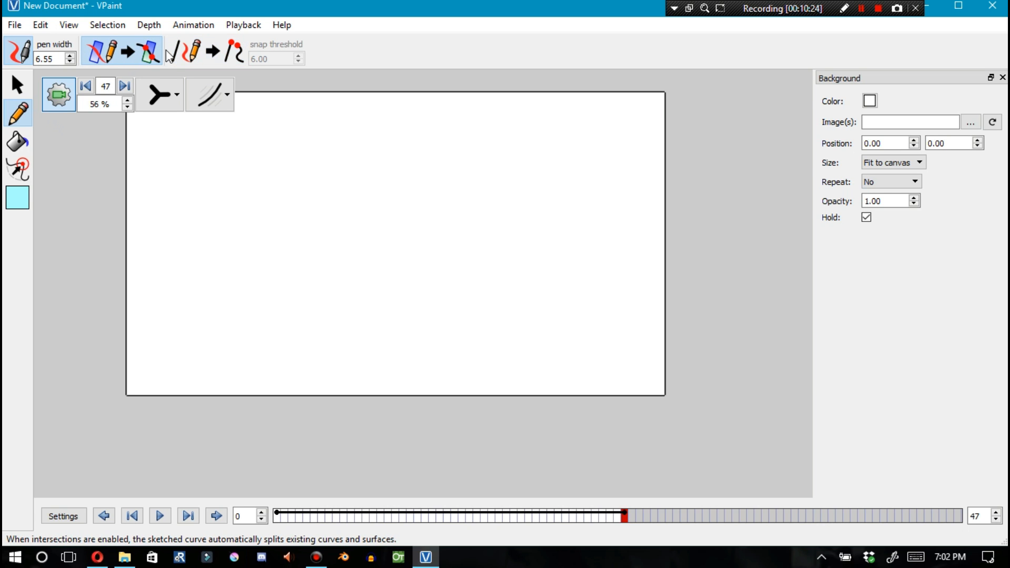
{"action": "left_click", "coordinate": [185, 53]}
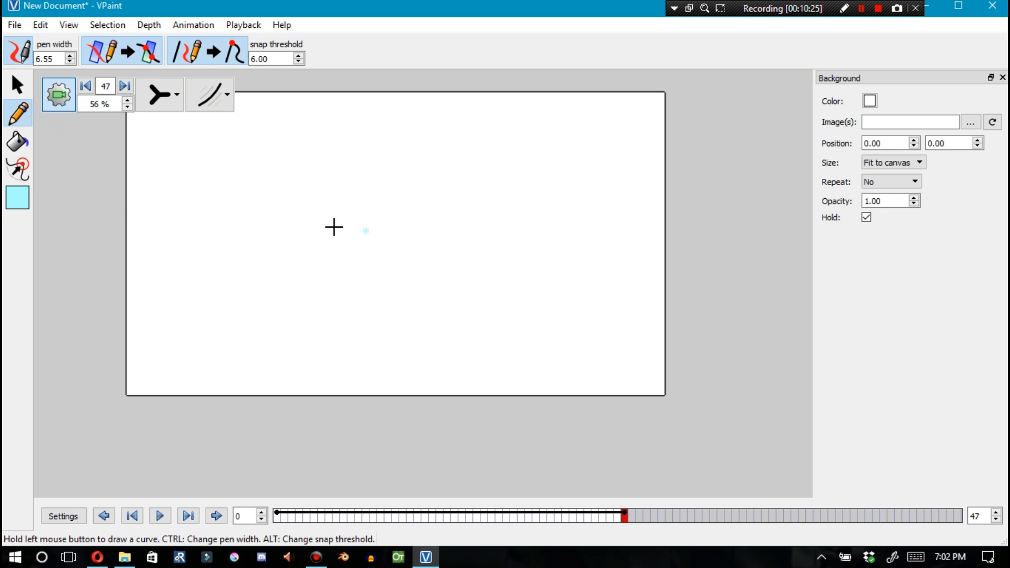
{"action": "left_click_drag", "start_coordinate": [346, 155], "coordinate": [268, 287]}
{"action": "left_click_drag", "start_coordinate": [246, 159], "coordinate": [382, 323]}
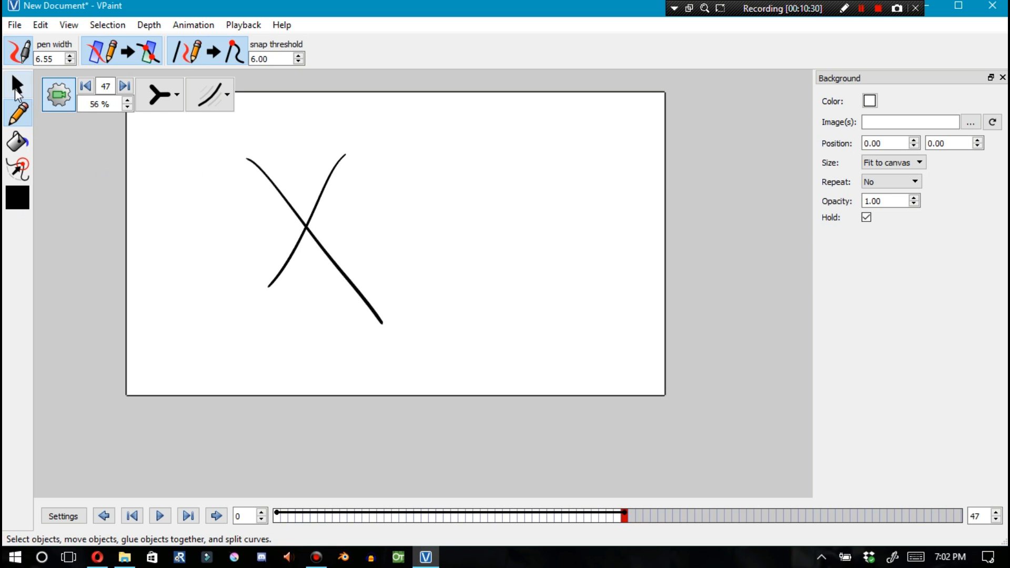
With the selection tool, drag the X's crossing point to the right to pull the split curve ends apart
{"action": "key", "text": "F1"}
{"action": "mouse_move", "coordinate": [309, 228]}
{"action": "left_mouse_down"}
{"action": "mouse_move", "coordinate": [451, 234]}
{"action": "mouse_move", "coordinate": [392, 241]}
{"action": "mouse_move", "coordinate": [487, 280]}
{"action": "left_mouse_up"}
{"action": "mouse_move", "coordinate": [337, 243]}
{"action": "left_mouse_down"}
{"action": "mouse_move", "coordinate": [428, 262]}
{"action": "mouse_move", "coordinate": [318, 247]}
{"action": "mouse_move", "coordinate": [376, 252]}
{"action": "left_mouse_up"}
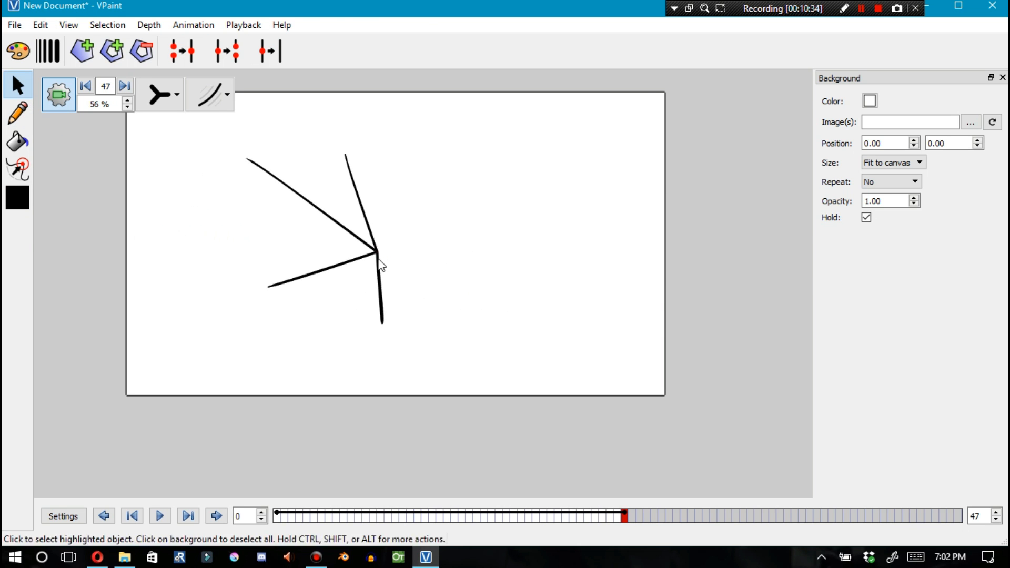
With snapping off, sketch a second pair of crossing curves to the right of the first
{"action": "left_click", "coordinate": [17, 112]}
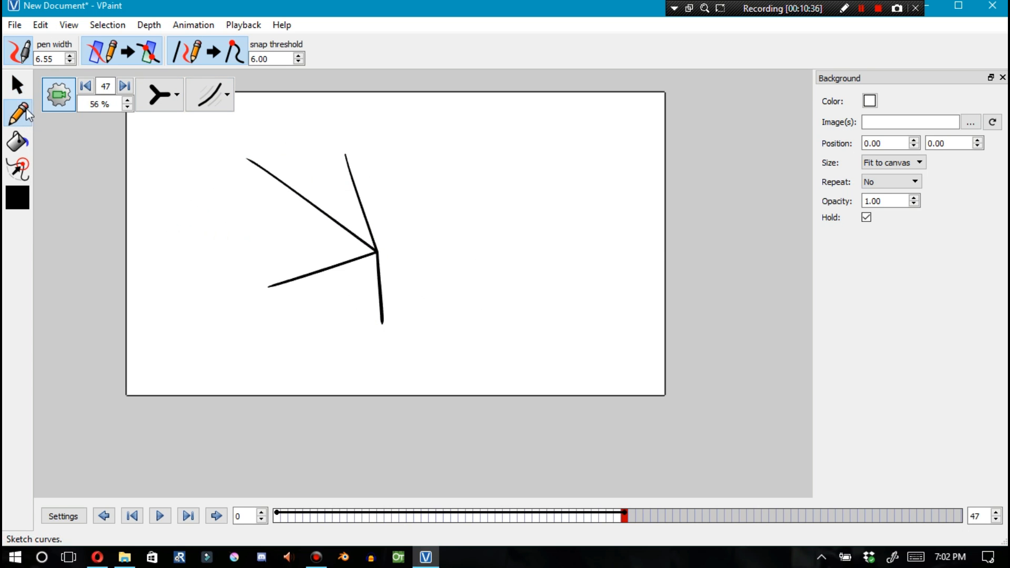
{"action": "left_click", "coordinate": [338, 123]}
{"action": "mouse_move", "coordinate": [392, 137]}
{"action": "left_mouse_down"}
{"action": "mouse_move", "coordinate": [405, 159]}
{"action": "mouse_move", "coordinate": [550, 292]}
{"action": "left_mouse_up"}
{"action": "left_click_drag", "start_coordinate": [507, 159], "coordinate": [412, 311]}
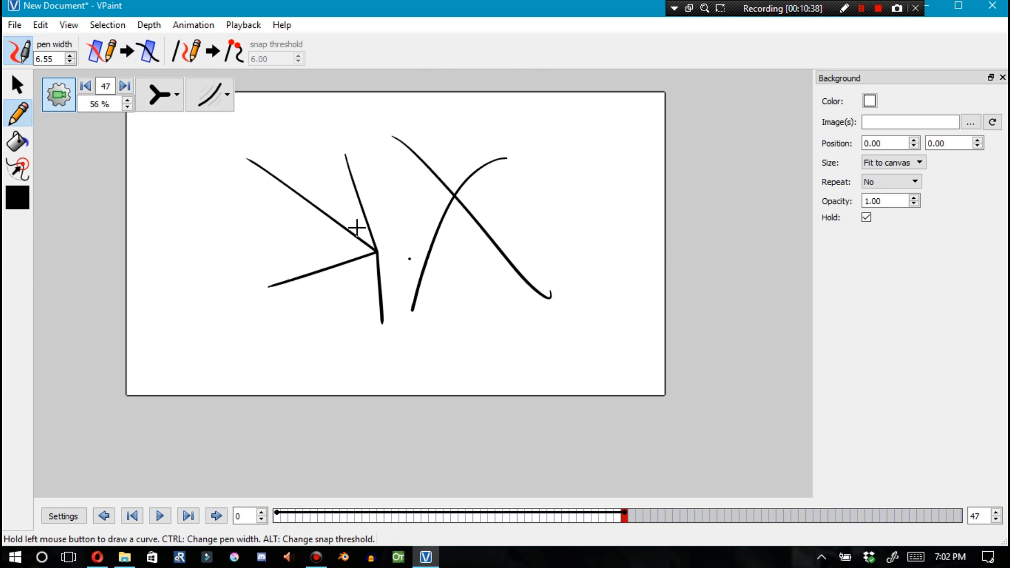
Drag the two new curves apart to test whether they were split, then undo the edits
{"action": "left_click", "coordinate": [18, 85]}
{"action": "left_click_drag", "start_coordinate": [438, 237], "coordinate": [592, 343]}
{"action": "left_click_drag", "start_coordinate": [495, 247], "coordinate": [463, 453]}
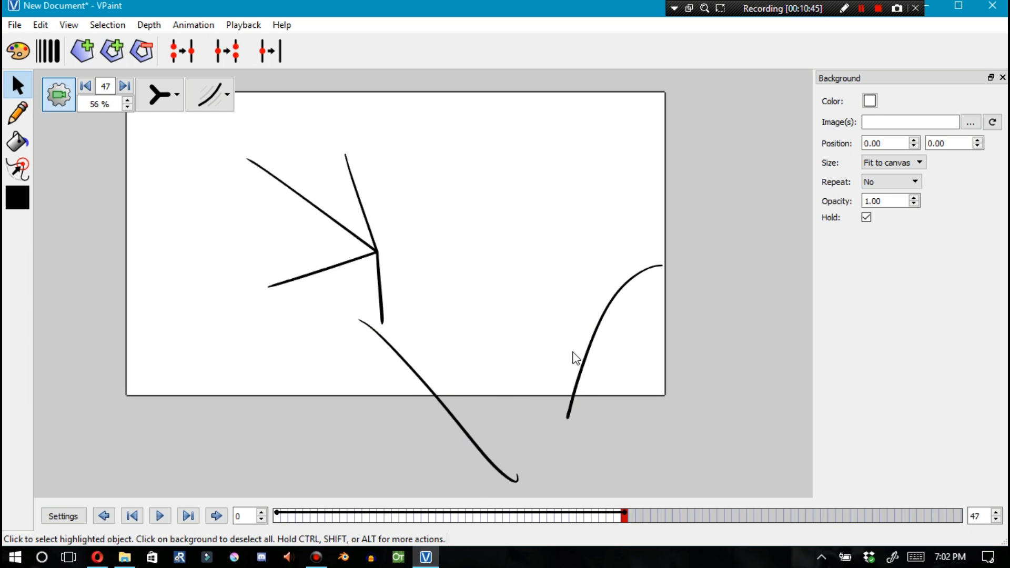
{"action": "key", "text": "ctrl+z"}
{"action": "key", "text": "ctrl+z"}
{"action": "key", "text": "ctrl+z"}
{"action": "key", "text": "ctrl+z"}
{"action": "key", "text": "ctrl+z"}
{"action": "key", "text": "ctrl+z"}
{"action": "key", "text": "ctrl+z"}
{"action": "key", "text": "ctrl+z"}
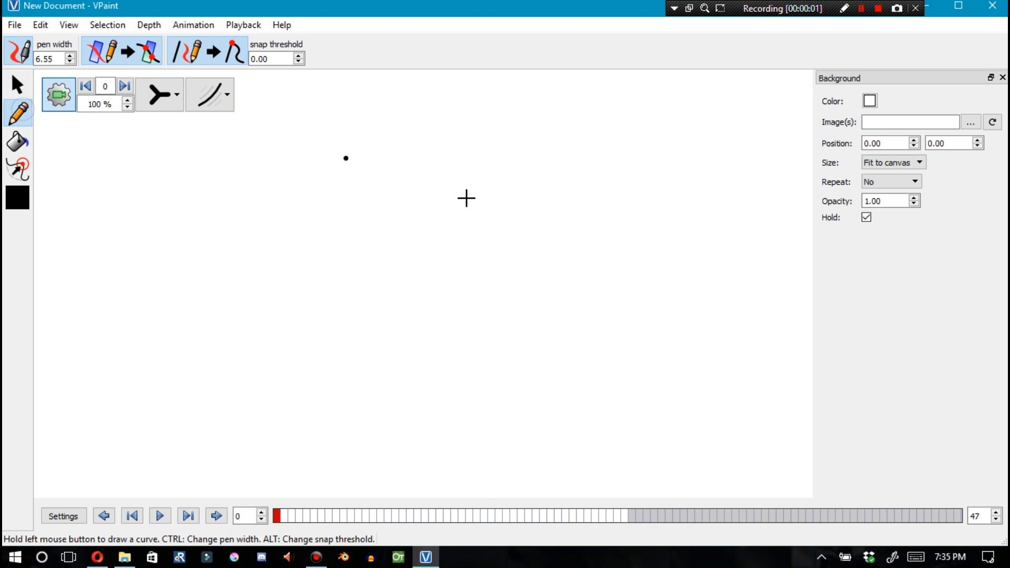
Sketch a closed round curve and fill it with the dark blue #00007f
{"action": "mouse_move", "coordinate": [372, 160]}
{"action": "left_mouse_down"}
{"action": "mouse_move", "coordinate": [393, 330]}
{"action": "mouse_move", "coordinate": [416, 187]}
{"action": "left_mouse_up"}
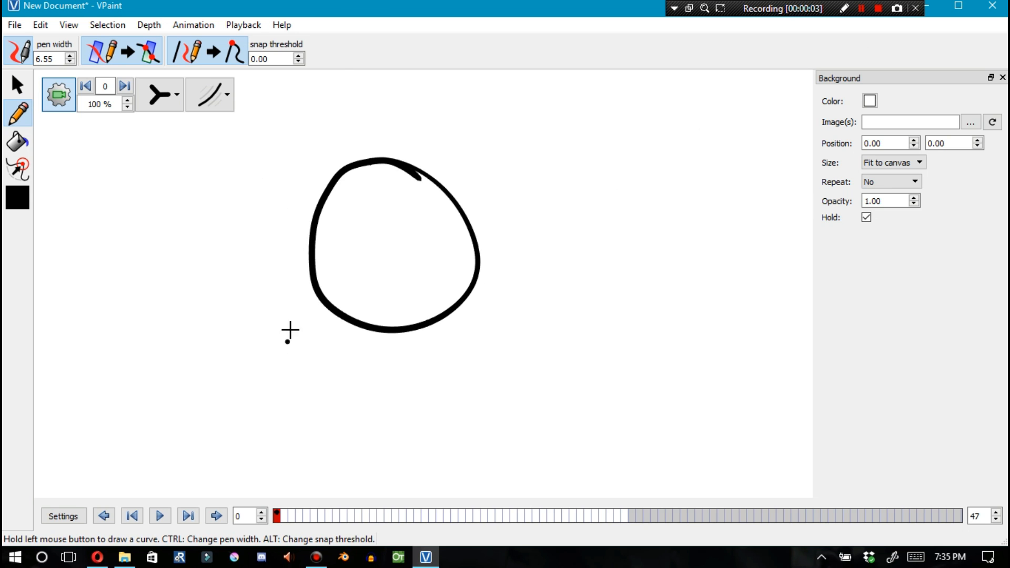
{"action": "left_click", "coordinate": [17, 196]}
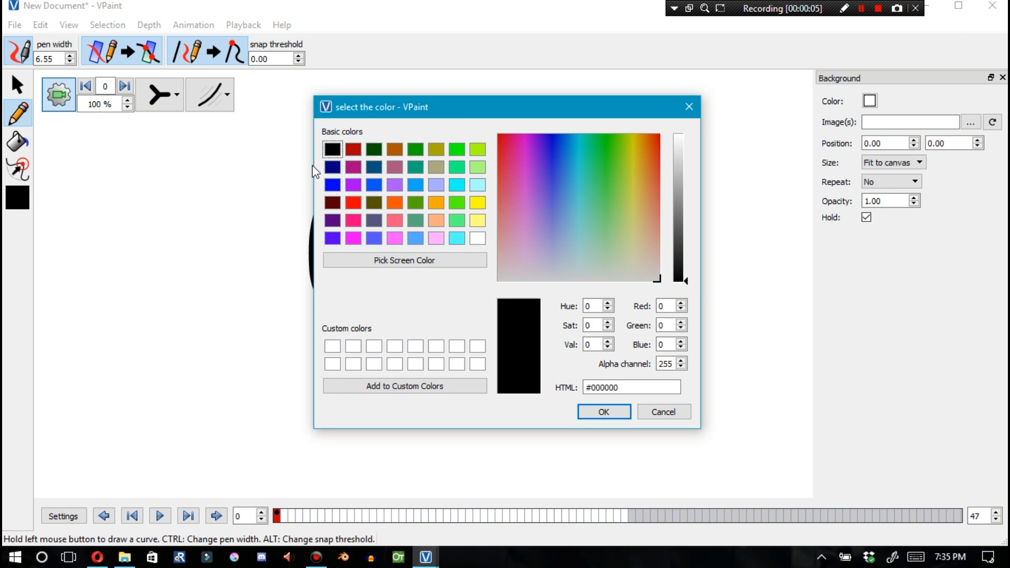
{"action": "left_click", "coordinate": [332, 167]}
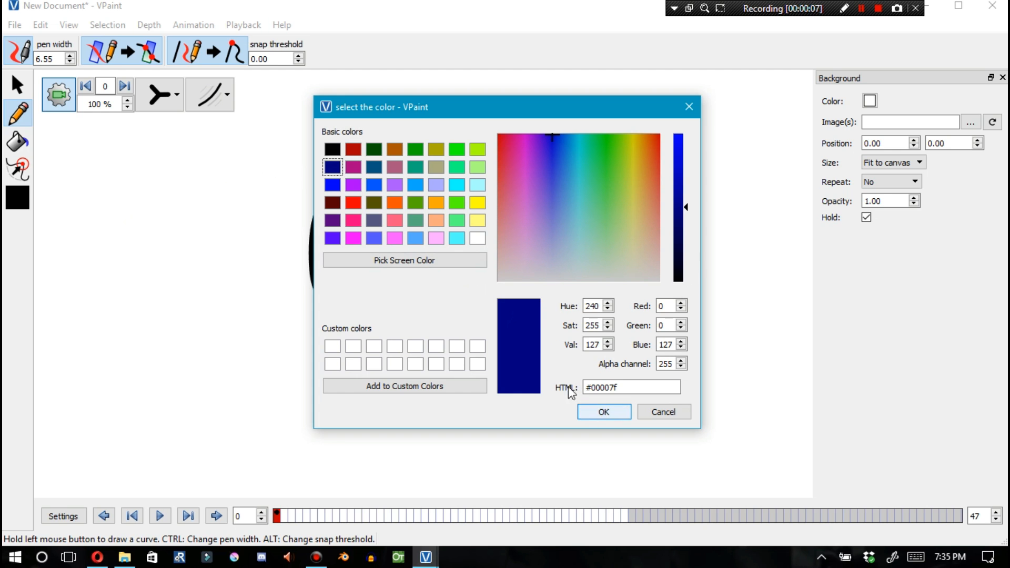
{"action": "left_click", "coordinate": [601, 413]}
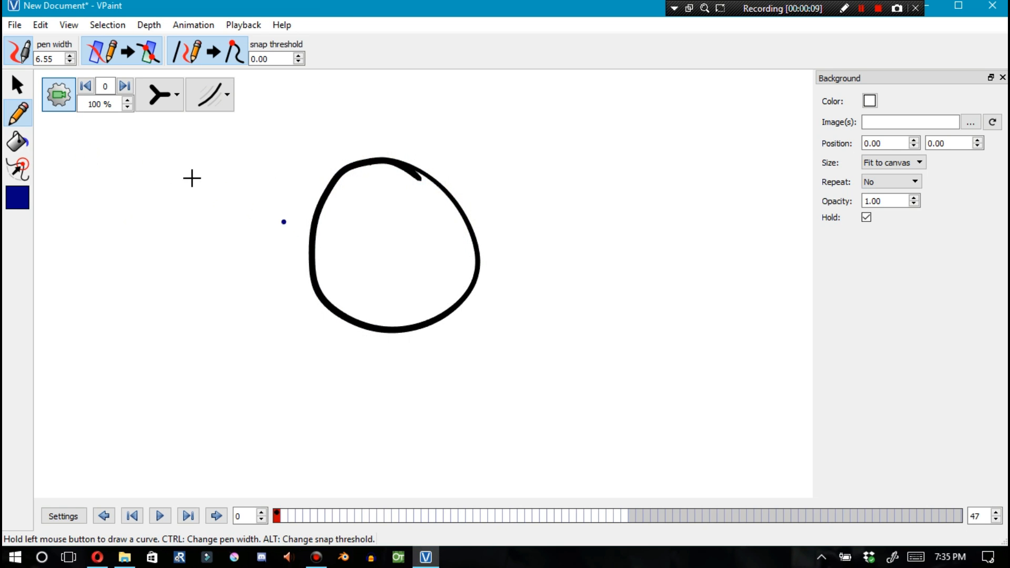
{"action": "left_click", "coordinate": [20, 146]}
{"action": "left_click", "coordinate": [420, 260]}
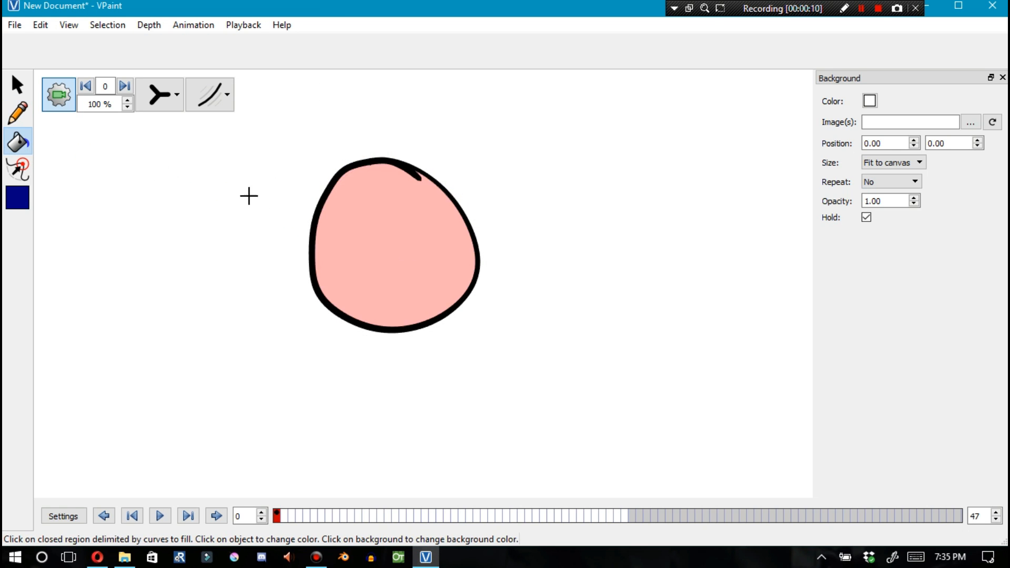
Disable intersections and snapping, then sketch two green strokes reaching into the circle from the upper right
{"action": "left_click", "coordinate": [18, 112]}
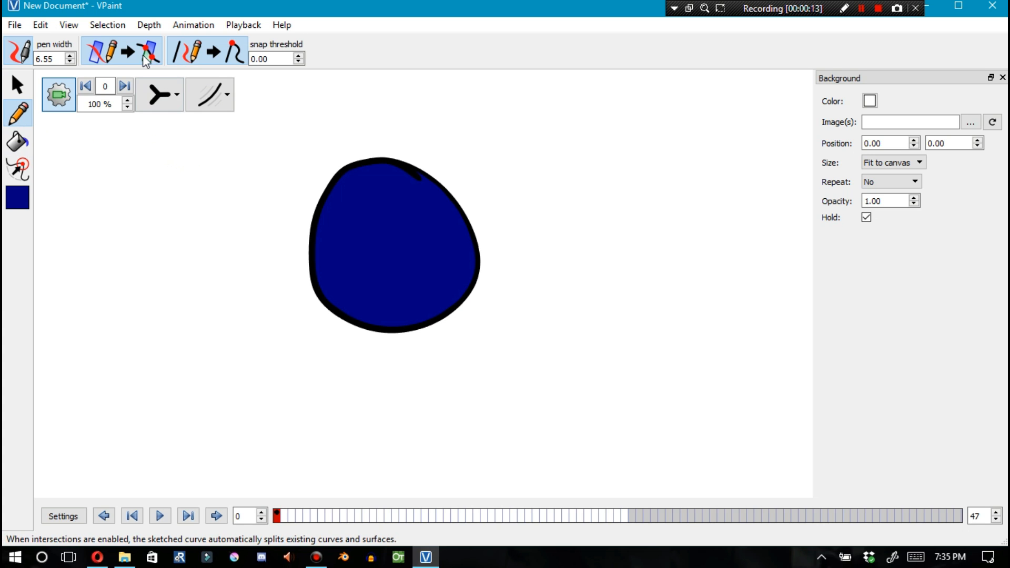
{"action": "left_click", "coordinate": [143, 59]}
{"action": "left_click", "coordinate": [227, 63]}
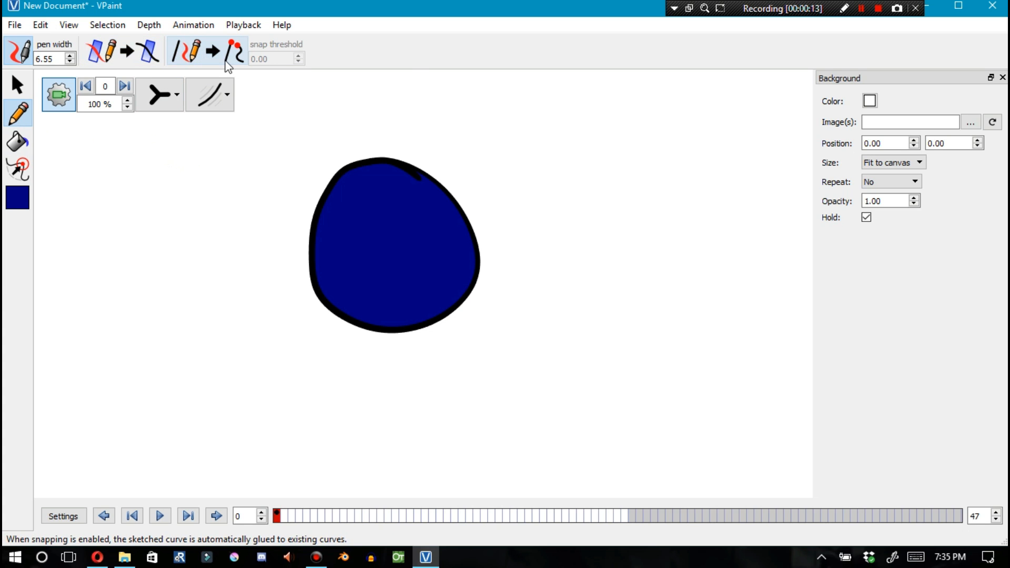
{"action": "left_click", "coordinate": [578, 211]}
{"action": "left_click_drag", "start_coordinate": [525, 167], "coordinate": [402, 272]}
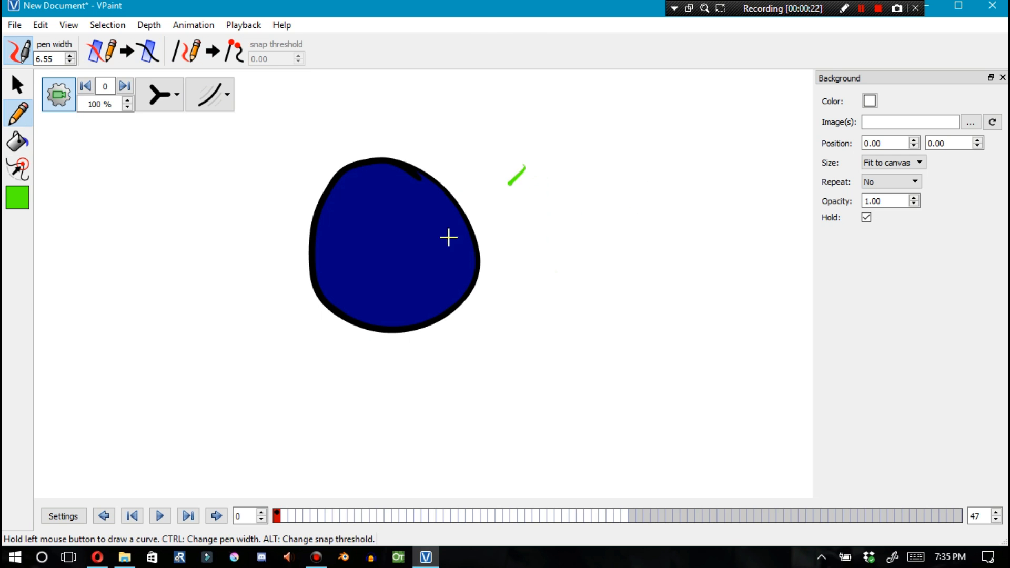
{"action": "left_click_drag", "start_coordinate": [476, 99], "coordinate": [373, 214]}
Move the filled circle slightly up and left, leaving the green strokes in place
{"action": "left_click", "coordinate": [17, 84]}
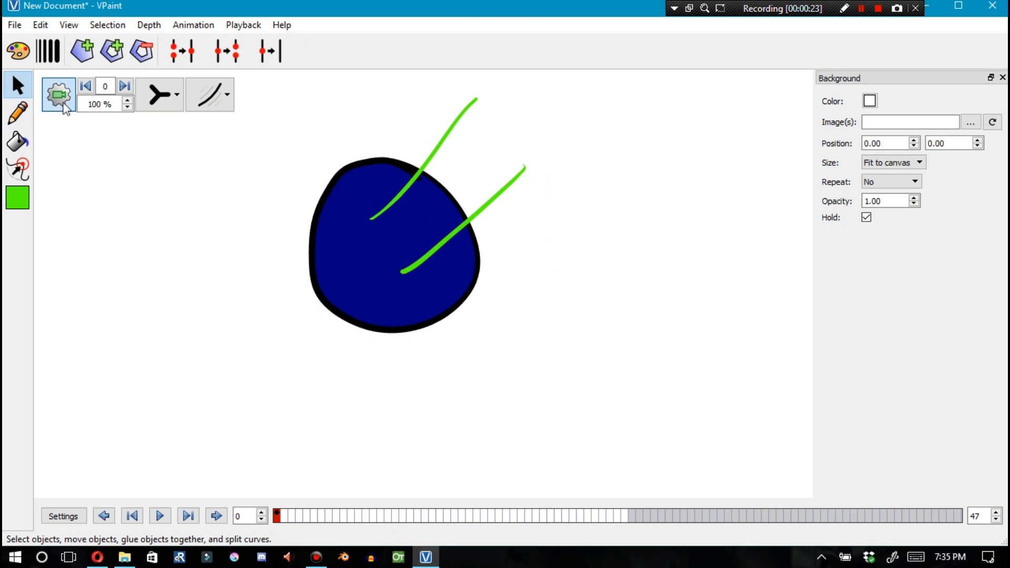
{"action": "left_click_drag", "start_coordinate": [441, 157], "coordinate": [440, 152]}
{"action": "mouse_move", "coordinate": [370, 265]}
{"action": "left_mouse_down"}
{"action": "mouse_move", "coordinate": [331, 315]}
{"action": "mouse_move", "coordinate": [346, 247]}
{"action": "mouse_move", "coordinate": [404, 293]}
{"action": "mouse_move", "coordinate": [383, 286]}
{"action": "mouse_move", "coordinate": [350, 234]}
{"action": "left_mouse_up"}
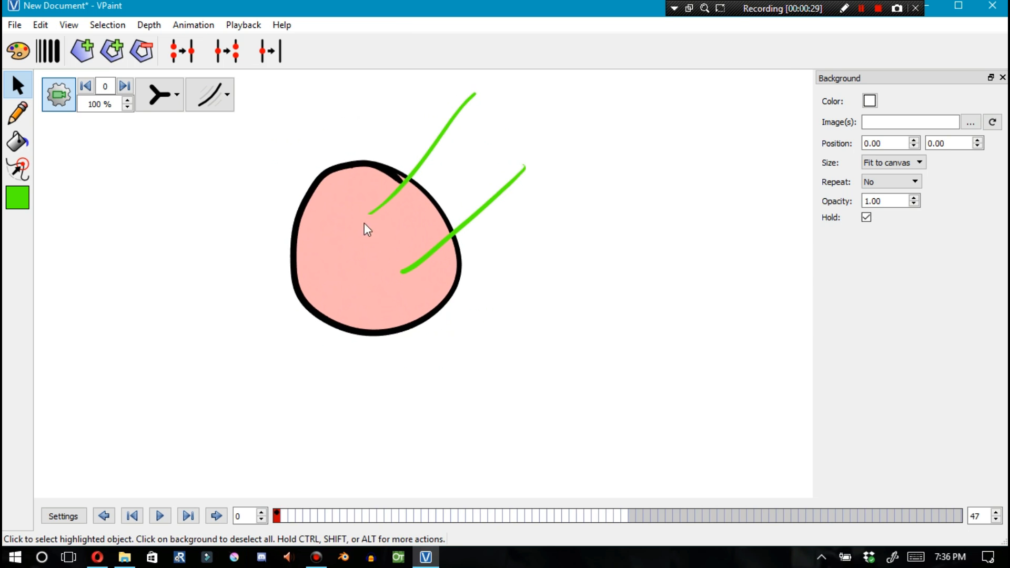
Zoom in on the circle and switch the display to show outlines over the drawing
{"action": "scroll", "coordinate": [364, 223], "scroll_direction": "up", "scroll_amount": 5}
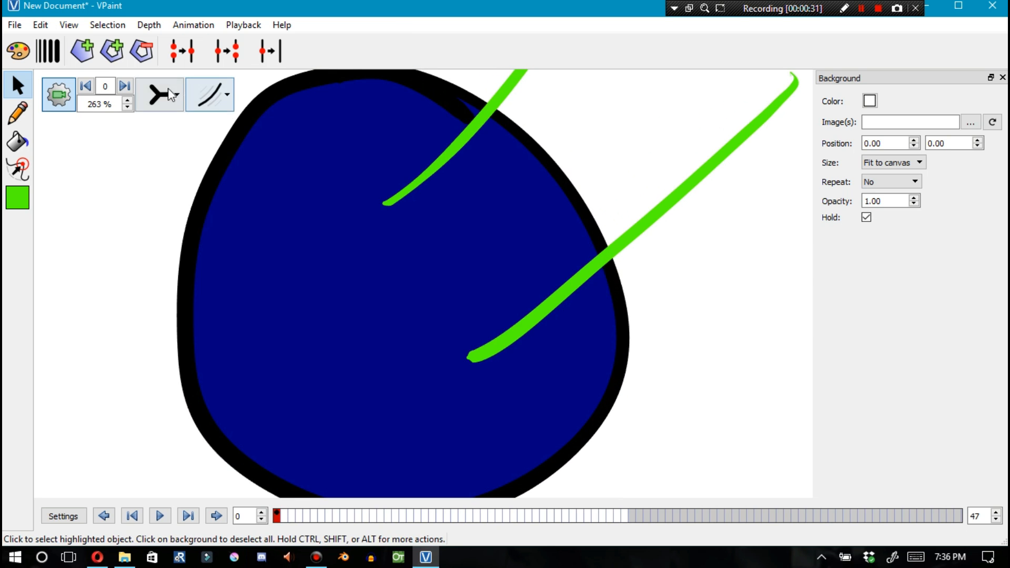
{"action": "left_click", "coordinate": [168, 89]}
{"action": "left_click", "coordinate": [158, 174]}
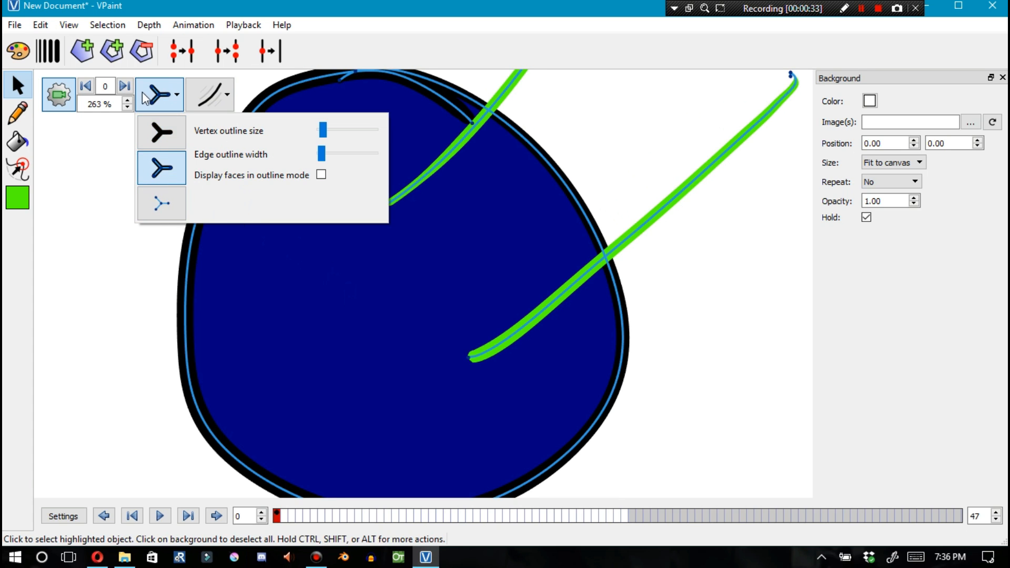
{"action": "left_click", "coordinate": [162, 132]}
Insert points inside the circle's face and glue the upper green stroke's end to one of them
{"action": "key", "text": "ctrl"}
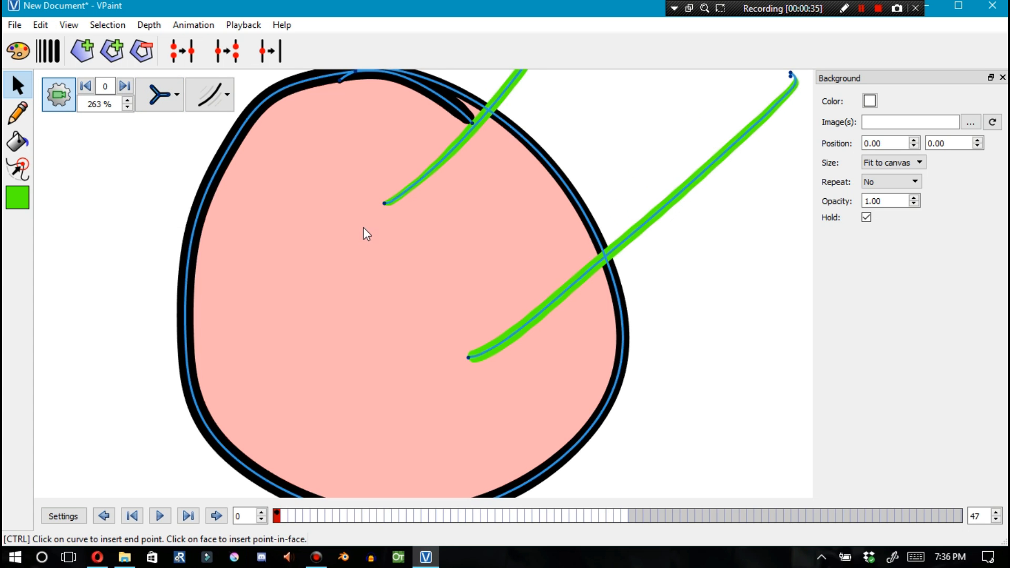
{"action": "left_click", "coordinate": [413, 354], "text": "ctrl"}
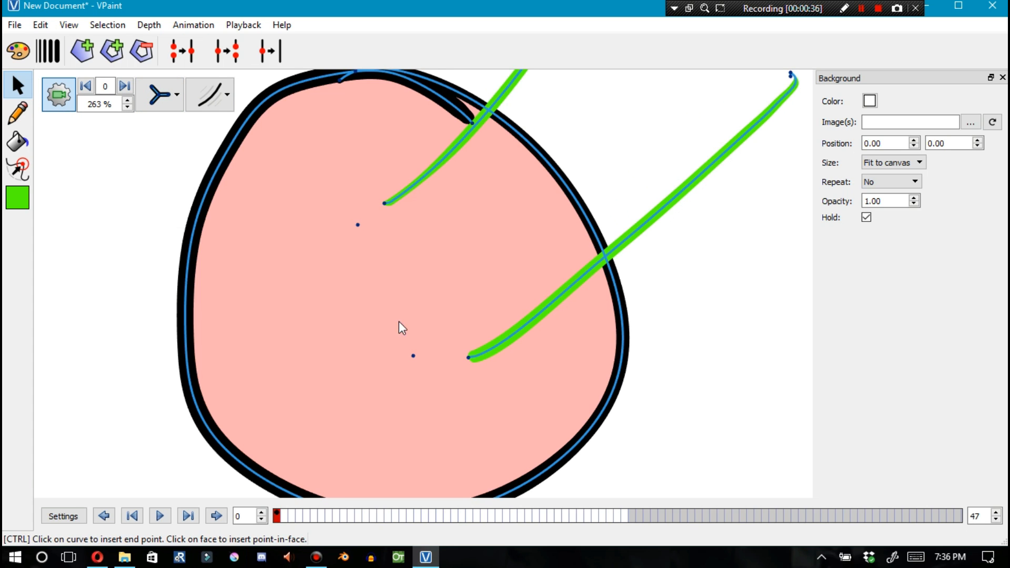
{"action": "left_click", "coordinate": [385, 204]}
{"action": "key", "text": "shift"}
{"action": "left_click", "coordinate": [358, 225], "text": "shift"}
{"action": "key", "text": "g"}
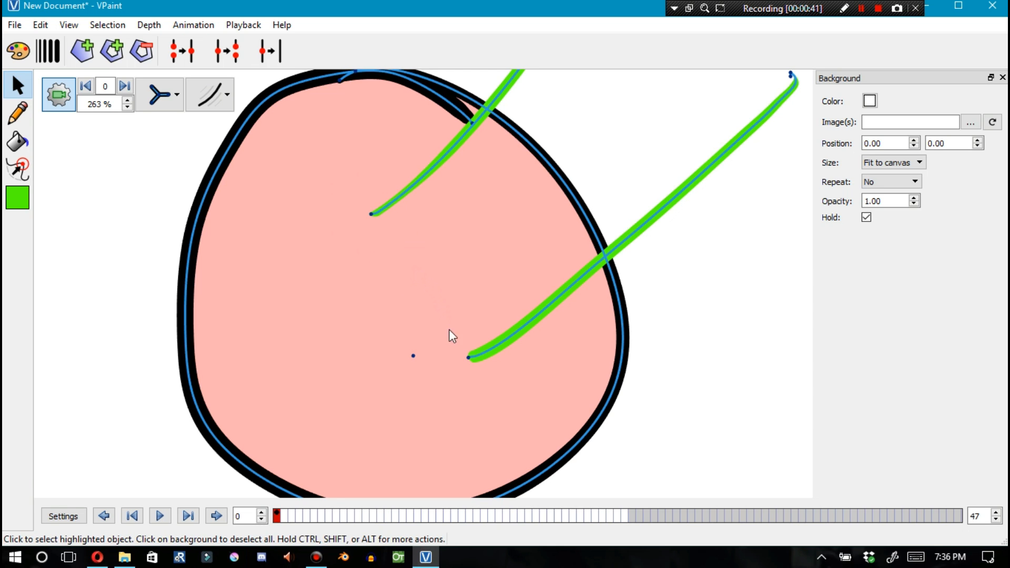
Glue the lower green stroke's end to the second point inside the face
{"action": "left_click", "coordinate": [467, 357]}
{"action": "left_click", "coordinate": [413, 356], "text": "shift"}
{"action": "key", "text": "g"}
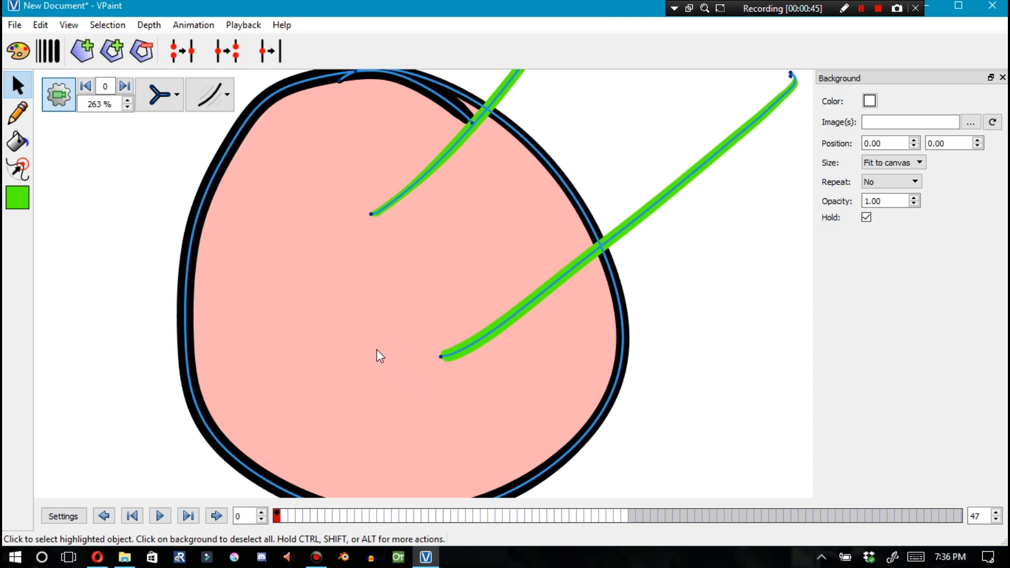
Zoom out, drag parts of the circle to test the glued strokes, then undo the last four edits
{"action": "scroll", "coordinate": [382, 358], "scroll_direction": "down", "scroll_amount": 5}
{"action": "left_click_drag", "start_coordinate": [363, 301], "coordinate": [274, 159]}
{"action": "left_click_drag", "start_coordinate": [339, 263], "coordinate": [332, 346]}
{"action": "key", "text": "ctrl+z"}
Sketch two strokes meeting at a point to form a sideways V shape
{"action": "key", "text": "ctrl+z"}
{"action": "key", "text": "ctrl+z"}
{"action": "key", "text": "ctrl+z"}
{"action": "key", "text": "ctrl+z"}
{"action": "key", "text": "ctrl+z"}
{"action": "key", "text": "ctrl+z"}
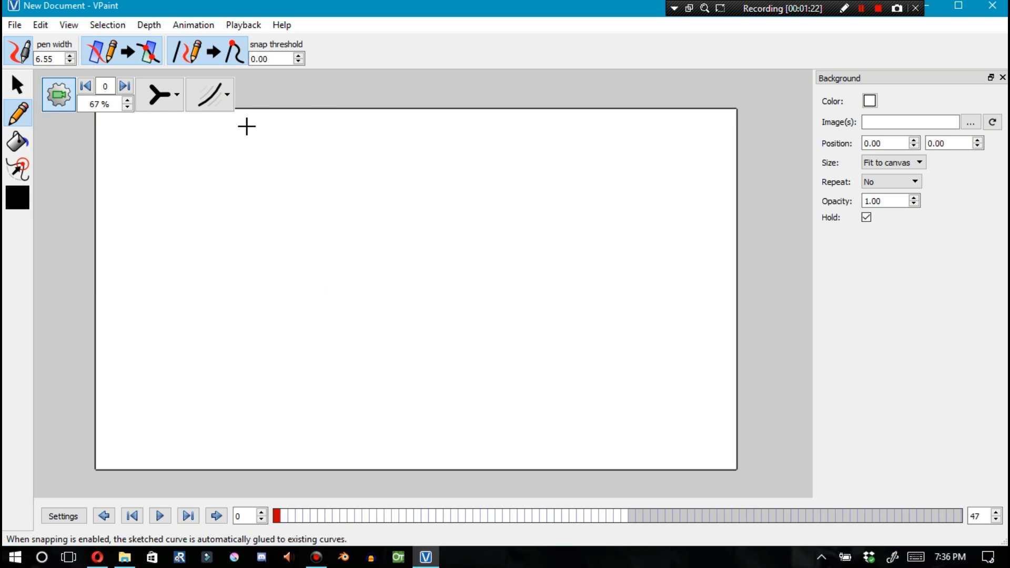
{"action": "mouse_move", "coordinate": [261, 230]}
{"action": "left_mouse_down"}
{"action": "mouse_move", "coordinate": [360, 276]}
{"action": "mouse_move", "coordinate": [230, 338]}
{"action": "left_mouse_up"}
Sketch the remaining edges connecting the V's corners into a box shape
{"action": "key", "text": "ctrl+z"}
{"action": "left_click_drag", "start_coordinate": [360, 275], "coordinate": [263, 350]}
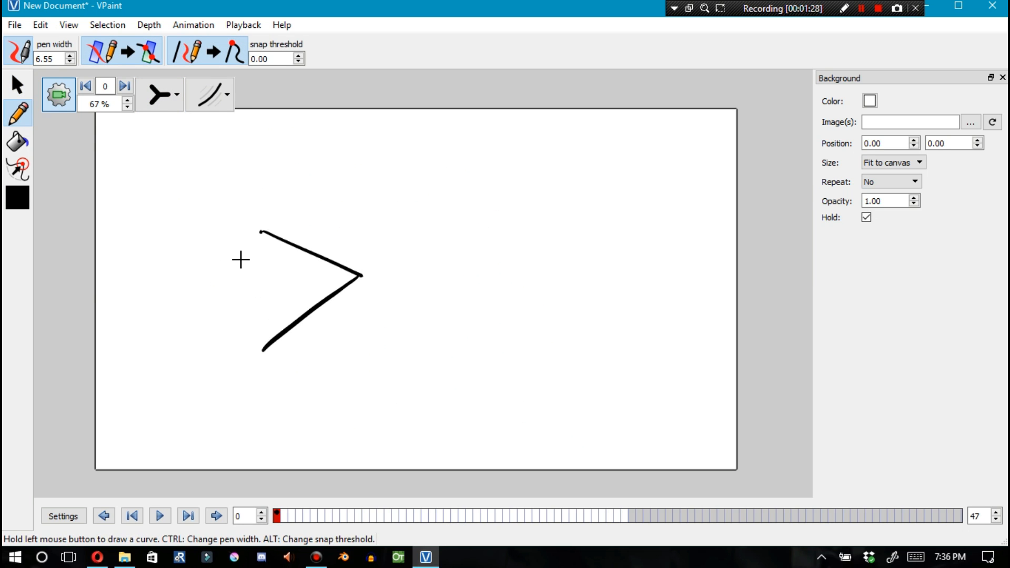
{"action": "left_click_drag", "start_coordinate": [261, 230], "coordinate": [178, 307]}
{"action": "key", "text": "ctrl+z"}
{"action": "mouse_move", "coordinate": [264, 349]}
{"action": "left_mouse_down"}
{"action": "mouse_move", "coordinate": [173, 309]}
{"action": "mouse_move", "coordinate": [264, 350]}
{"action": "mouse_move", "coordinate": [337, 445]}
{"action": "left_mouse_up"}
{"action": "mouse_move", "coordinate": [360, 275]}
{"action": "left_mouse_down"}
{"action": "mouse_move", "coordinate": [354, 426]}
{"action": "mouse_move", "coordinate": [337, 445]}
{"action": "left_mouse_up"}
{"action": "left_click_drag", "start_coordinate": [179, 312], "coordinate": [327, 441]}
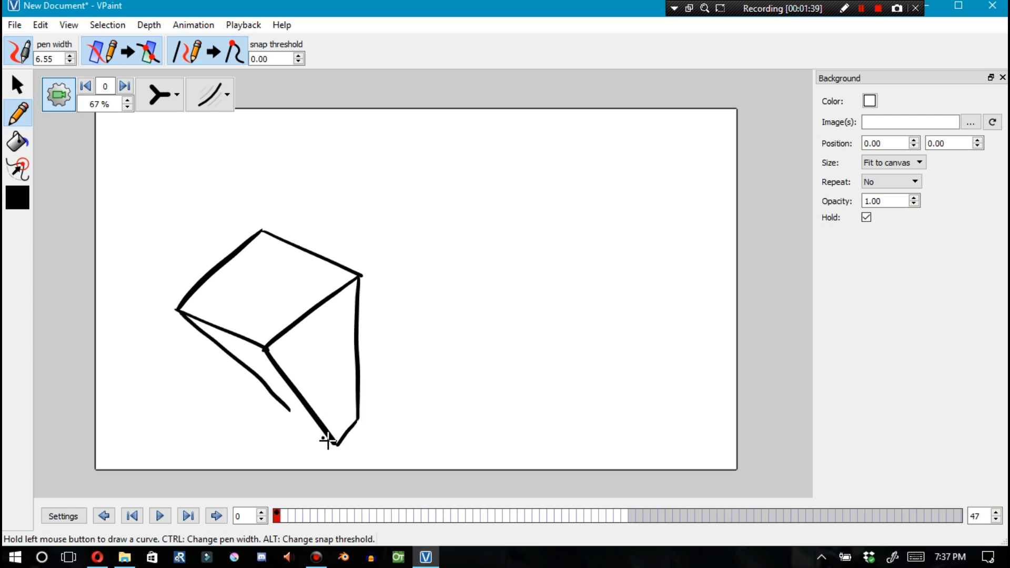
Redraw the box's lower-left edge from the left corner down to the bottom corner
{"action": "key", "text": "ctrl+z"}
{"action": "left_click_drag", "start_coordinate": [178, 311], "coordinate": [289, 412]}
{"action": "key", "text": "ctrl+z"}
Sketch a second four-sided shape above and to the right of the box
{"action": "key", "text": "ctrl+z"}
{"action": "left_click_drag", "start_coordinate": [177, 309], "coordinate": [316, 433]}
{"action": "mouse_move", "coordinate": [295, 210]}
{"action": "left_mouse_down"}
{"action": "mouse_move", "coordinate": [393, 256]}
{"action": "mouse_move", "coordinate": [463, 190]}
{"action": "mouse_move", "coordinate": [355, 161]}
{"action": "left_mouse_up"}
{"action": "key", "text": "ctrl+z"}
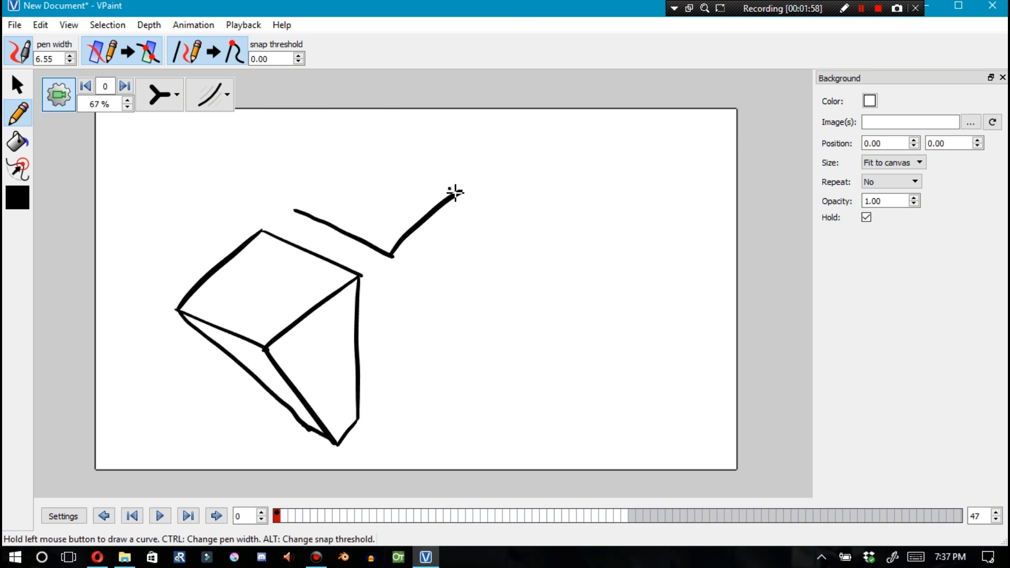
{"action": "left_click_drag", "start_coordinate": [461, 191], "coordinate": [355, 157]}
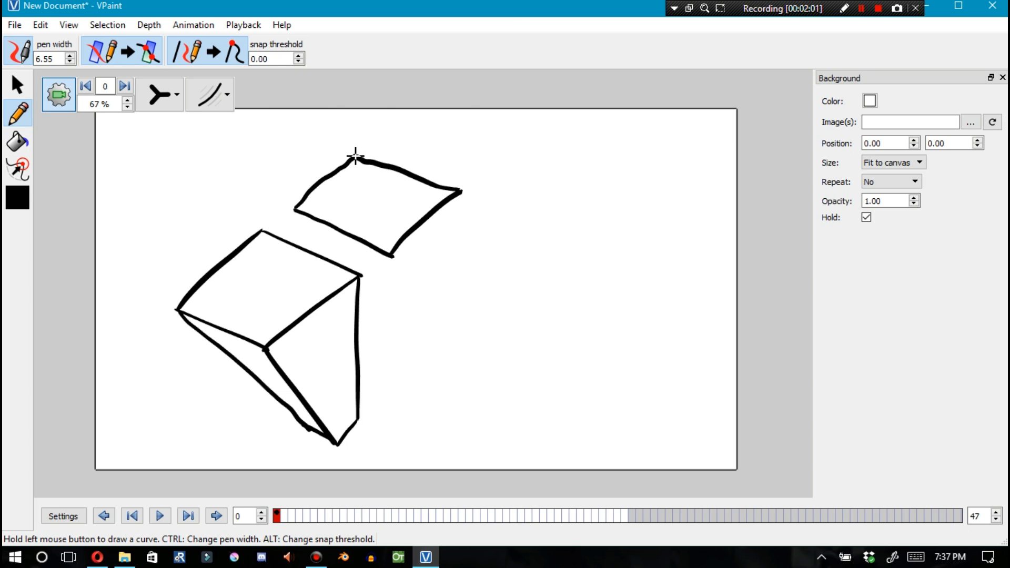
Turn off intersections and snapping, then sketch a vertical edge down from the upper shape's lower corner
{"action": "left_click", "coordinate": [123, 51]}
{"action": "left_click", "coordinate": [202, 52]}
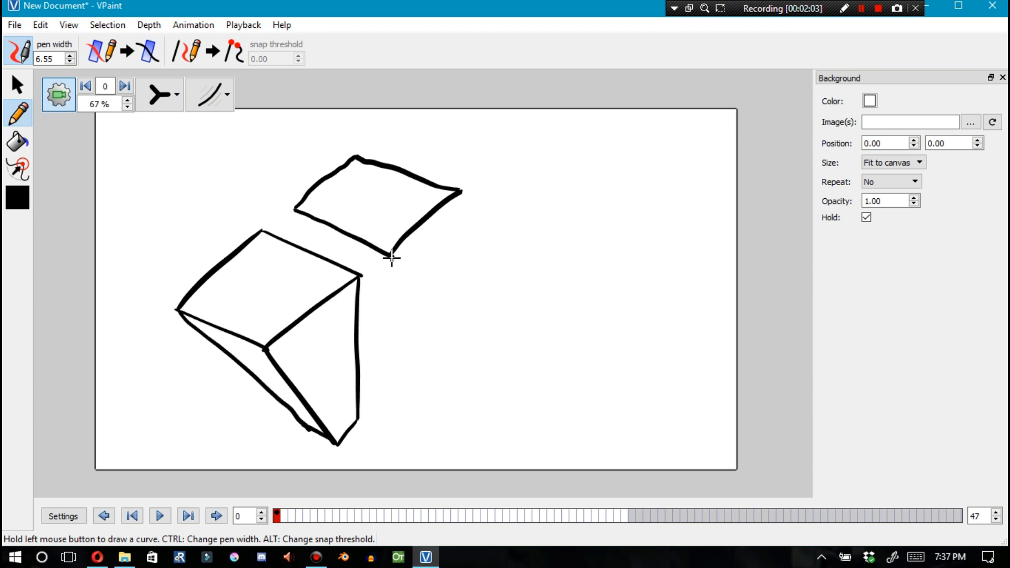
{"action": "left_click_drag", "start_coordinate": [390, 257], "coordinate": [396, 389]}
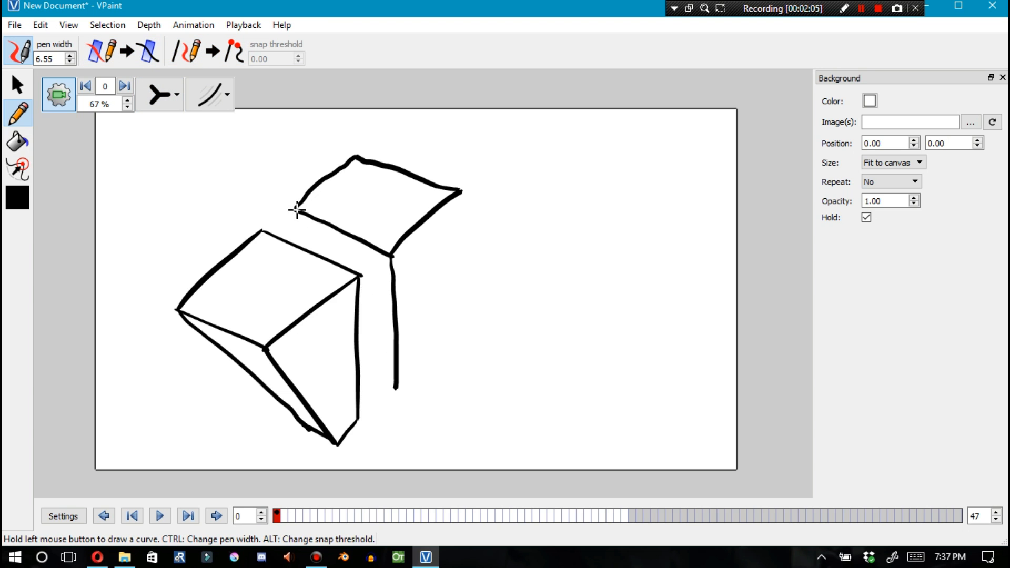
Redraw the vertical edges hanging from the upper shape's lower and left corners, then switch to the selection tool
{"action": "left_click_drag", "start_coordinate": [295, 211], "coordinate": [337, 354]}
{"action": "key", "text": "ctrl+z"}
{"action": "key", "text": "ctrl+z"}
{"action": "left_click_drag", "start_coordinate": [389, 267], "coordinate": [378, 389]}
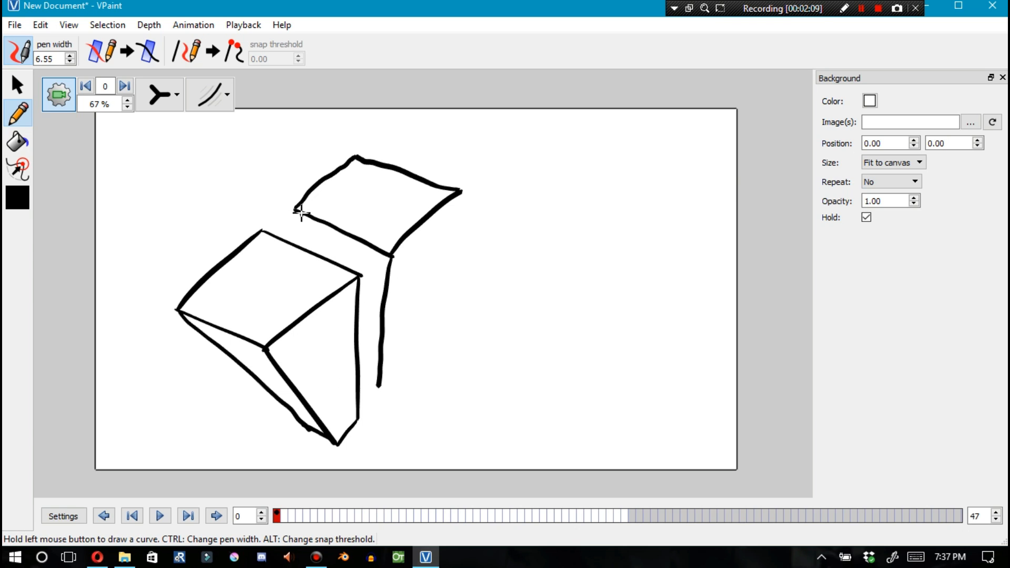
{"action": "mouse_move", "coordinate": [296, 211]}
{"action": "left_mouse_down"}
{"action": "mouse_move", "coordinate": [346, 392]}
{"action": "mouse_move", "coordinate": [379, 411]}
{"action": "left_mouse_up"}
{"action": "key", "text": "F1"}
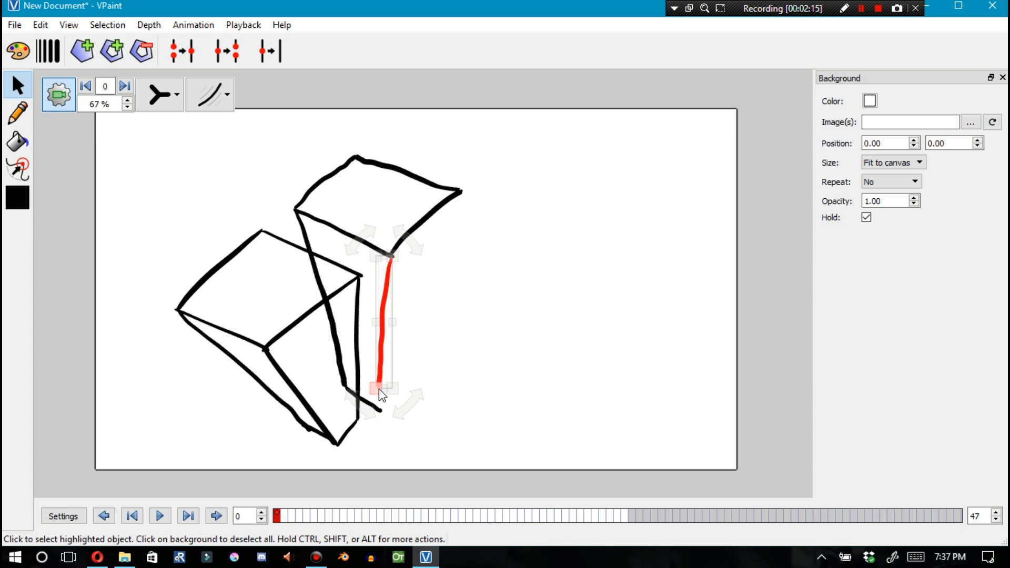
Switch the edge display to outline mode and toggle the pencil's intersection and snapping options
{"action": "left_click", "coordinate": [176, 94]}
{"action": "left_click", "coordinate": [163, 167]}
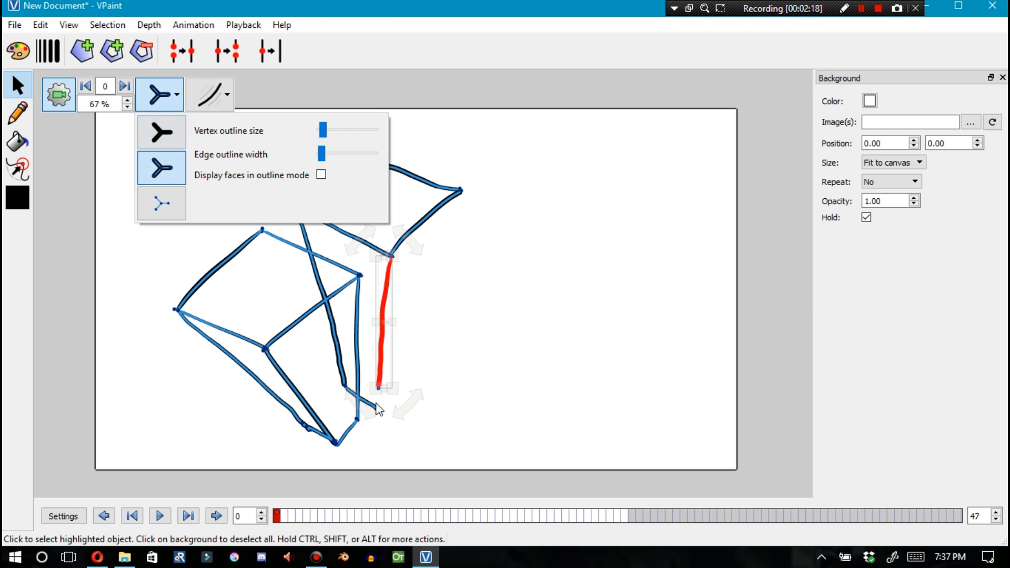
{"action": "key", "text": "F2"}
{"action": "left_click", "coordinate": [210, 51]}
{"action": "left_click", "coordinate": [123, 51]}
Sketch the upper shape's right vertical edge down from its right corner, joining it at the bottom with a short stroke
{"action": "left_click_drag", "start_coordinate": [461, 192], "coordinate": [447, 308]}
{"action": "key", "text": "ctrl+z"}
{"action": "left_click_drag", "start_coordinate": [460, 192], "coordinate": [406, 375]}
{"action": "left_click_drag", "start_coordinate": [382, 411], "coordinate": [406, 374]}
{"action": "scroll", "coordinate": [411, 221], "scroll_direction": "up", "scroll_amount": 5}
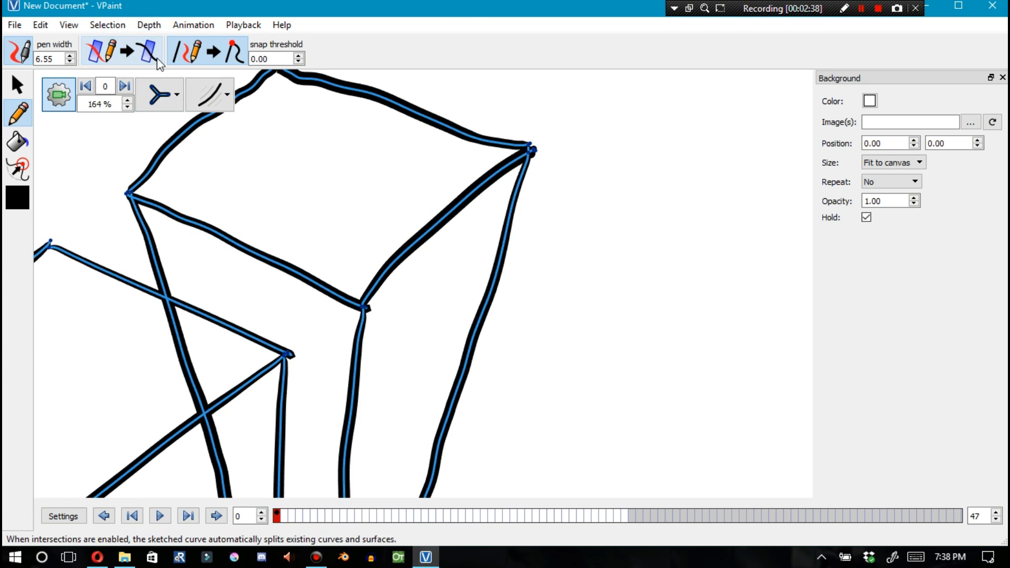
Switch to wireframe display and glue the two vertices at the upper shape's right corner together
{"action": "left_click", "coordinate": [177, 96]}
{"action": "left_click", "coordinate": [167, 205]}
{"action": "left_click", "coordinate": [27, 89]}
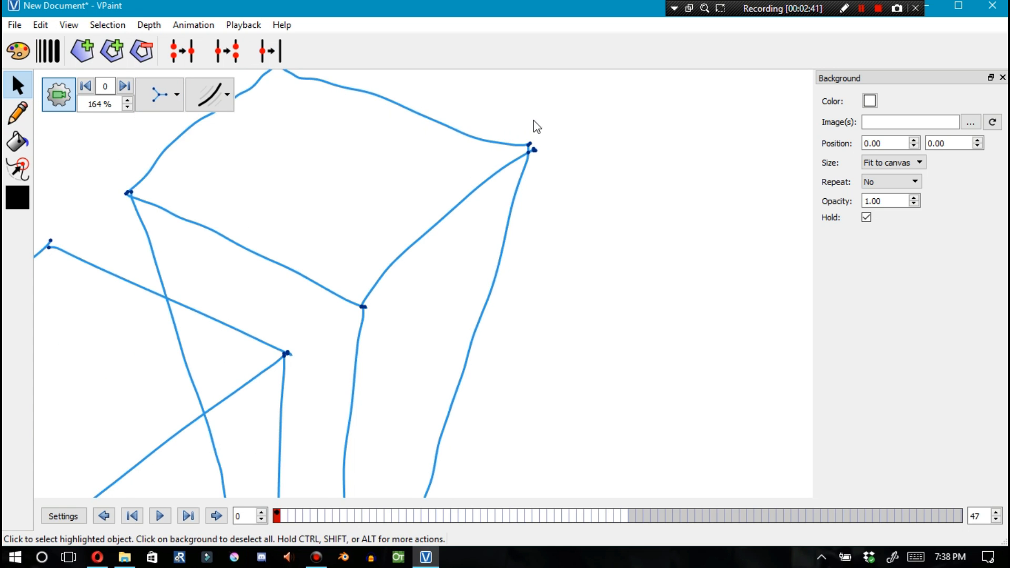
{"action": "scroll", "coordinate": [537, 126], "scroll_direction": "up", "scroll_amount": 7}
{"action": "left_click", "coordinate": [520, 146]}
{"action": "scroll", "coordinate": [495, 90], "scroll_direction": "up", "scroll_amount": 6}
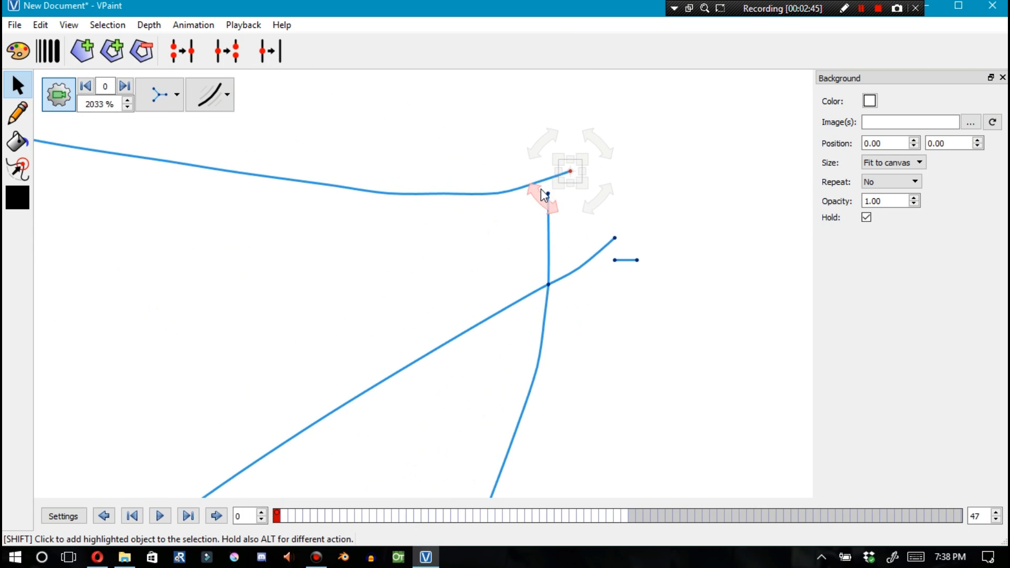
{"action": "left_click", "coordinate": [548, 194], "text": "shift"}
{"action": "key", "text": "ctrl+g"}
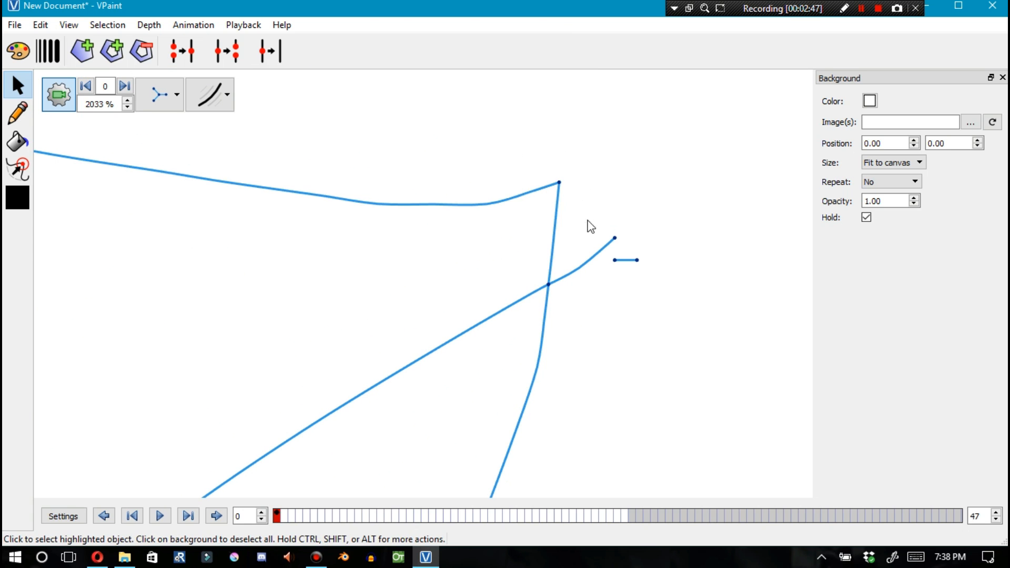
Delete the short stray edge sticking out beside the upper shape's right corner
{"action": "left_click", "coordinate": [614, 239]}
{"action": "key", "text": "Delete"}
{"action": "scroll", "coordinate": [570, 211], "scroll_direction": "down", "scroll_amount": 12}
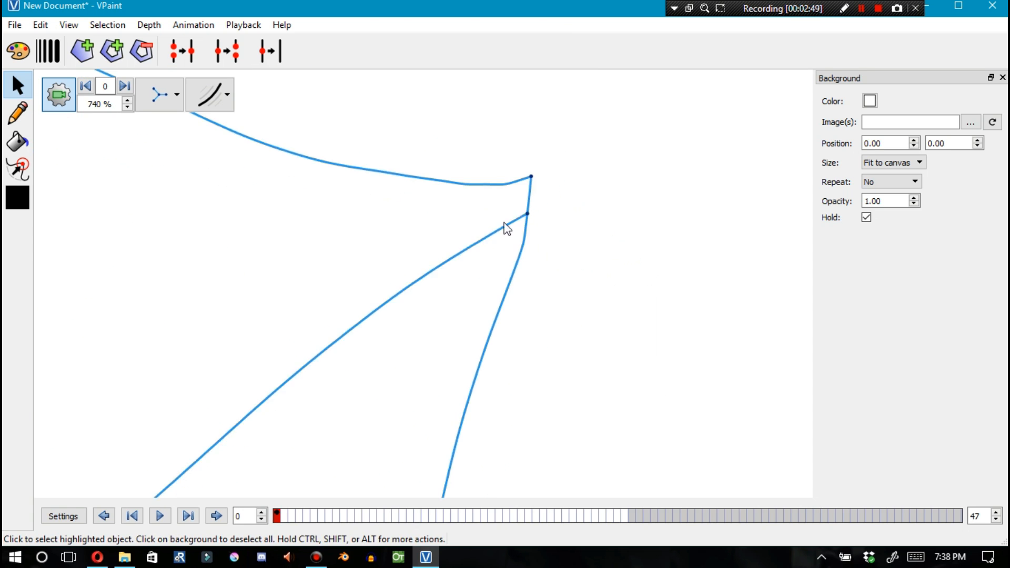
Glue the remaining loose vertex onto the upper shape's right corner
{"action": "scroll", "coordinate": [516, 167], "scroll_direction": "up", "scroll_amount": 3}
{"action": "scroll", "coordinate": [523, 155], "scroll_direction": "up", "scroll_amount": 2}
{"action": "left_click", "coordinate": [503, 152]}
{"action": "left_click", "coordinate": [500, 179], "text": "shift"}
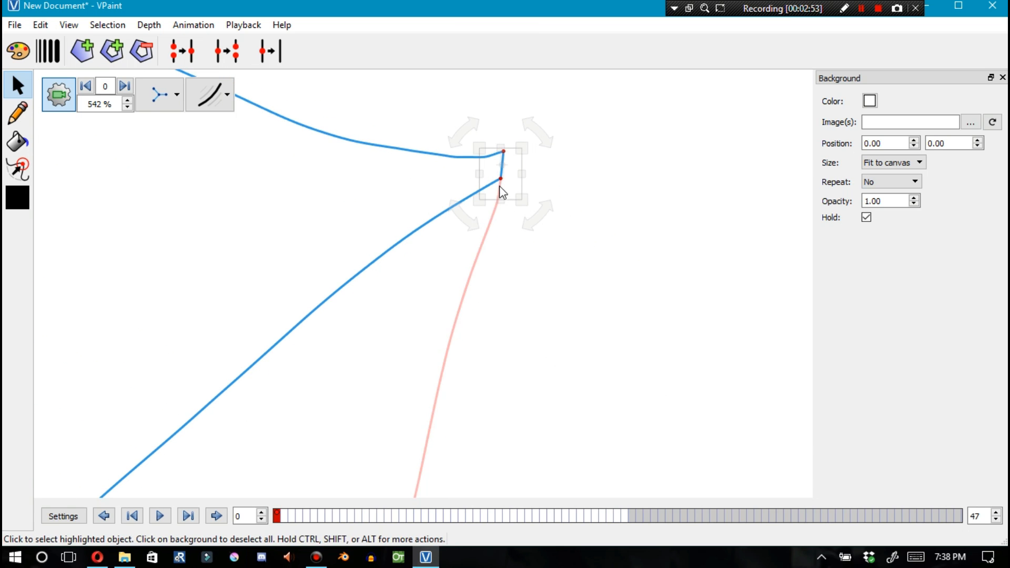
{"action": "key", "text": "g"}
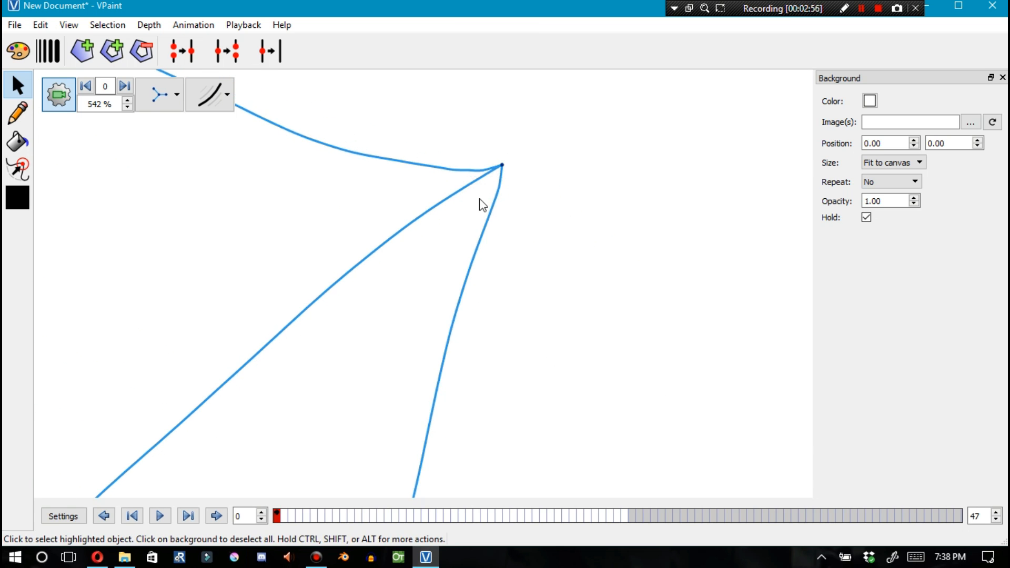
Glue the two vertices at the upper shape's front lower corner into one
{"action": "scroll", "coordinate": [374, 200], "scroll_direction": "down", "scroll_amount": 9}
{"action": "scroll", "coordinate": [374, 207], "scroll_direction": "up", "scroll_amount": 14}
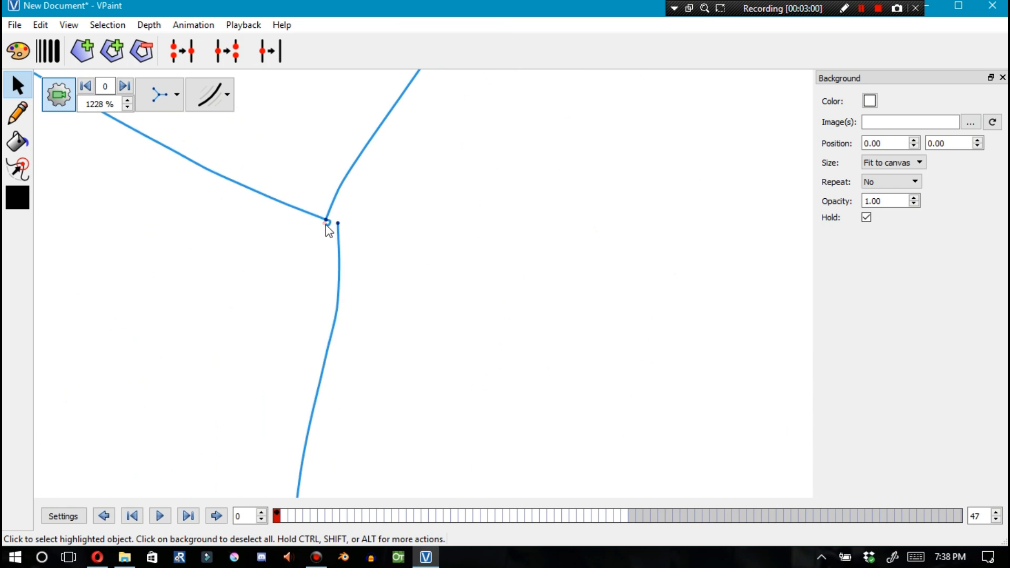
{"action": "left_click", "coordinate": [327, 223]}
{"action": "left_click", "coordinate": [338, 224], "text": "shift"}
{"action": "key", "text": "g"}
{"action": "scroll", "coordinate": [337, 295], "scroll_direction": "down", "scroll_amount": 18}
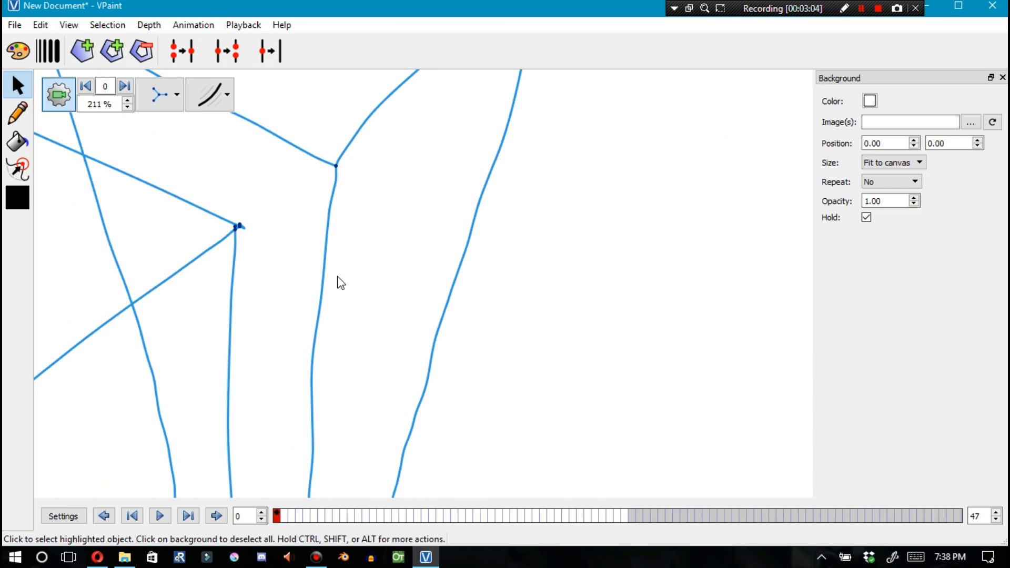
Glue the split vertices along the upper shape's right vertical edge together
{"action": "scroll", "coordinate": [368, 206], "scroll_direction": "up", "scroll_amount": 15}
{"action": "left_click", "coordinate": [486, 91]}
{"action": "scroll", "coordinate": [492, 84], "scroll_direction": "down", "scroll_amount": 4}
{"action": "scroll", "coordinate": [498, 83], "scroll_direction": "up", "scroll_amount": 4}
{"action": "left_click", "coordinate": [490, 112]}
{"action": "left_click", "coordinate": [494, 80]}
{"action": "left_click", "coordinate": [488, 106], "text": "shift"}
{"action": "key", "text": "g"}
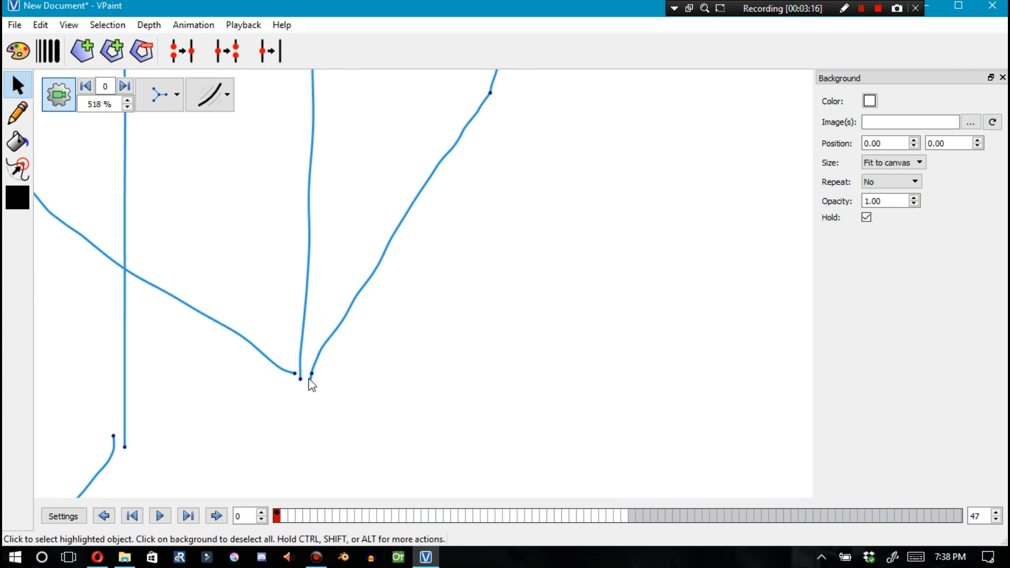
Glue the three vertices at the bottom of the upper shape's middle vertical edge into one
{"action": "left_click", "coordinate": [312, 376]}
{"action": "left_click", "coordinate": [301, 378], "text": "shift"}
{"action": "key", "text": "g"}
{"action": "left_click", "coordinate": [295, 374]}
{"action": "left_click", "coordinate": [303, 378], "text": "shift"}
{"action": "key", "text": "g"}
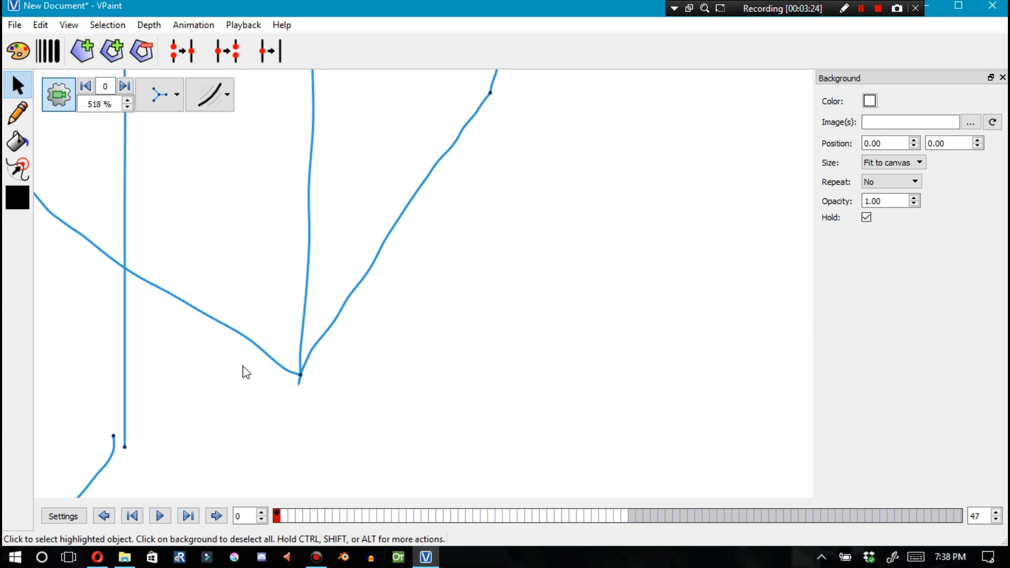
Glue the two vertices on the upper shape's left vertical edge together
{"action": "scroll", "coordinate": [340, 267], "scroll_direction": "down", "scroll_amount": 7}
{"action": "scroll", "coordinate": [267, 249], "scroll_direction": "up", "scroll_amount": 9}
{"action": "left_click", "coordinate": [282, 204]}
{"action": "left_click", "coordinate": [282, 214], "text": "shift"}
{"action": "key", "text": "g"}
Glue the vertices where the lower box's bottom edges meet
{"action": "scroll", "coordinate": [290, 285], "scroll_direction": "down", "scroll_amount": 9}
{"action": "scroll", "coordinate": [316, 276], "scroll_direction": "up", "scroll_amount": 3}
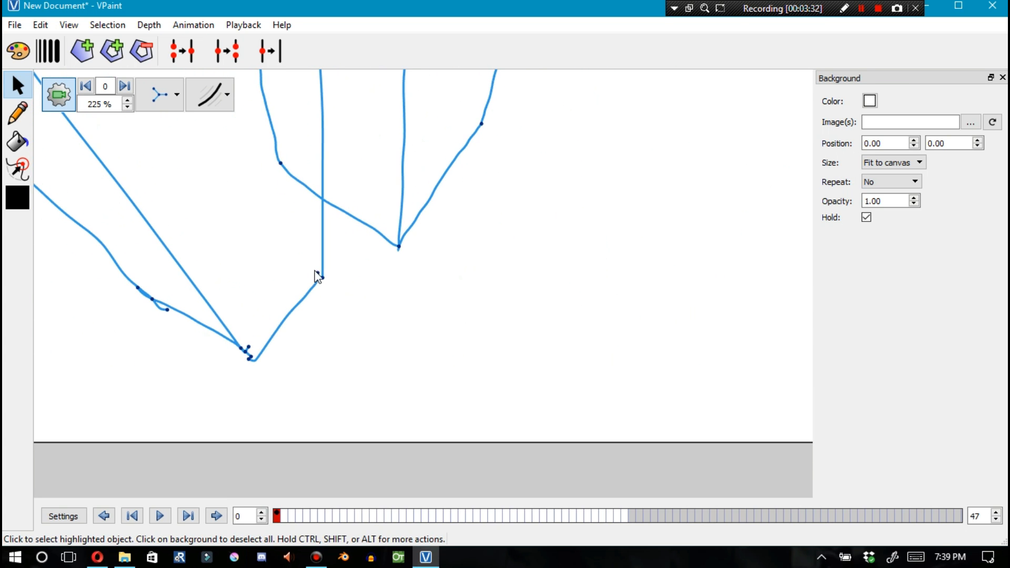
{"action": "left_click", "coordinate": [323, 280], "text": "shift"}
{"action": "scroll", "coordinate": [252, 363], "scroll_direction": "up", "scroll_amount": 7}
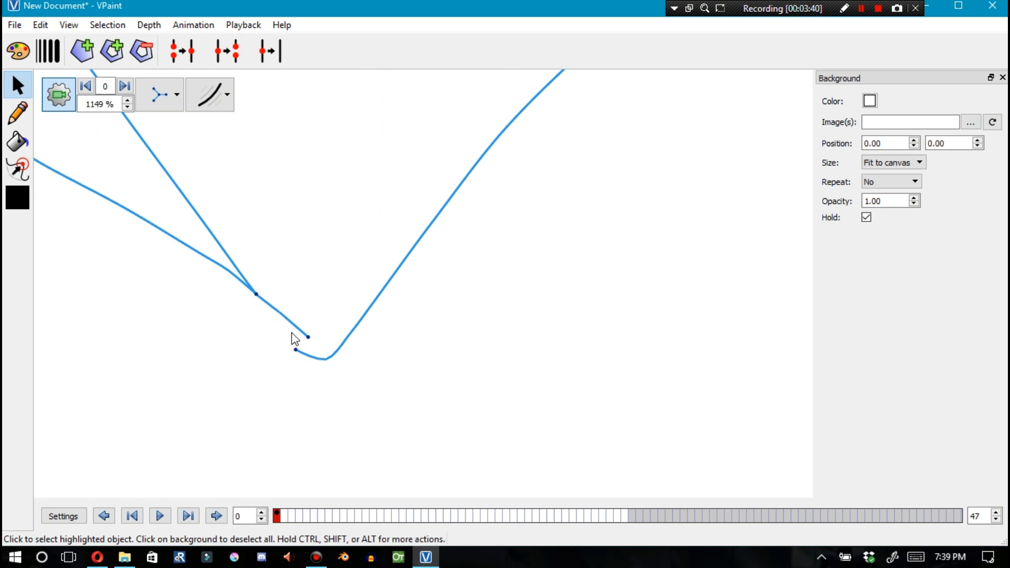
{"action": "left_click", "coordinate": [299, 335]}
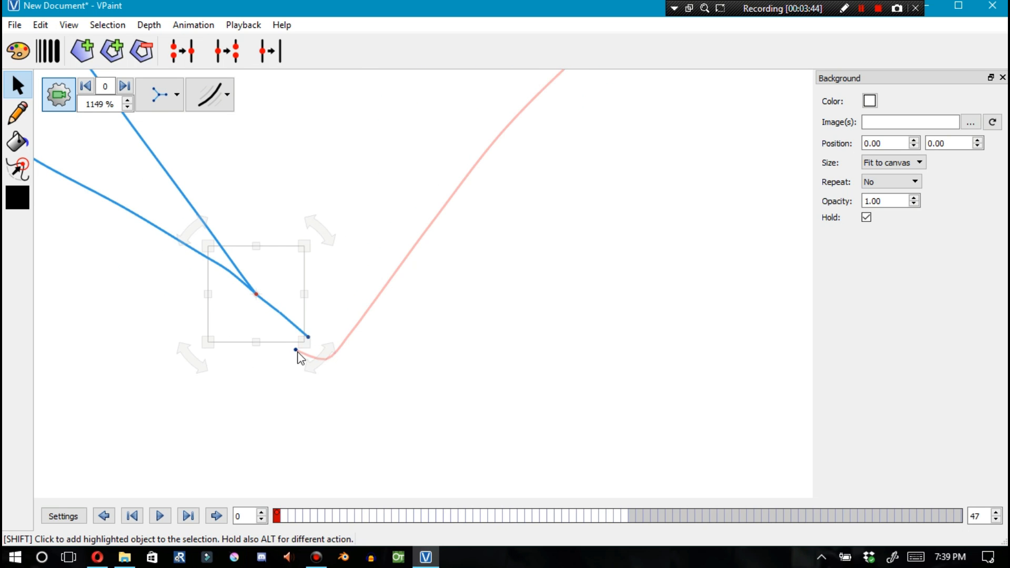
{"action": "key", "text": "g"}
{"action": "left_click", "coordinate": [286, 322], "text": "shift"}
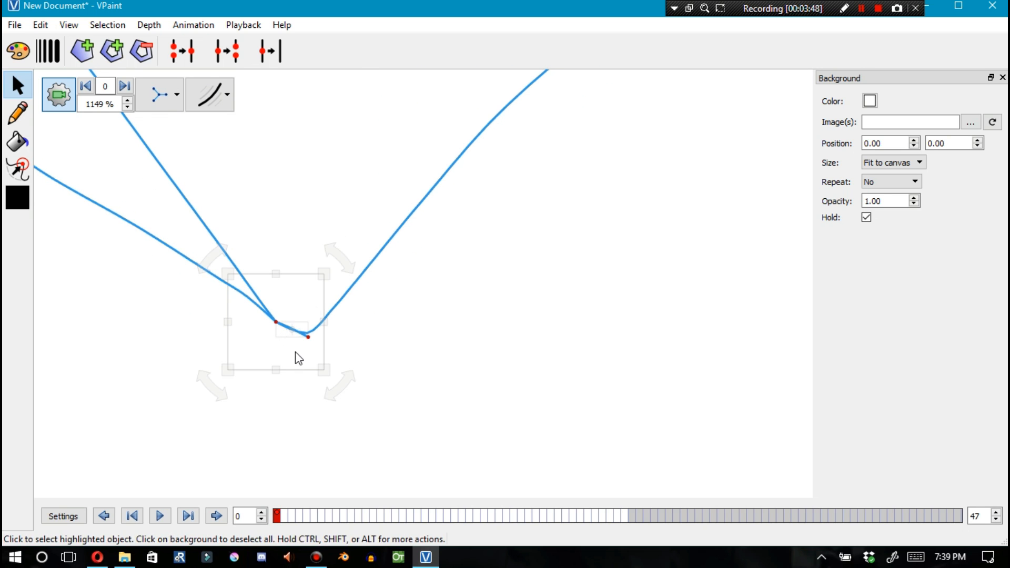
{"action": "key", "text": "g"}
{"action": "scroll", "coordinate": [315, 325], "scroll_direction": "down", "scroll_amount": 7}
{"action": "scroll", "coordinate": [293, 286], "scroll_direction": "up", "scroll_amount": 8}
{"action": "scroll", "coordinate": [285, 279], "scroll_direction": "down", "scroll_amount": 14}
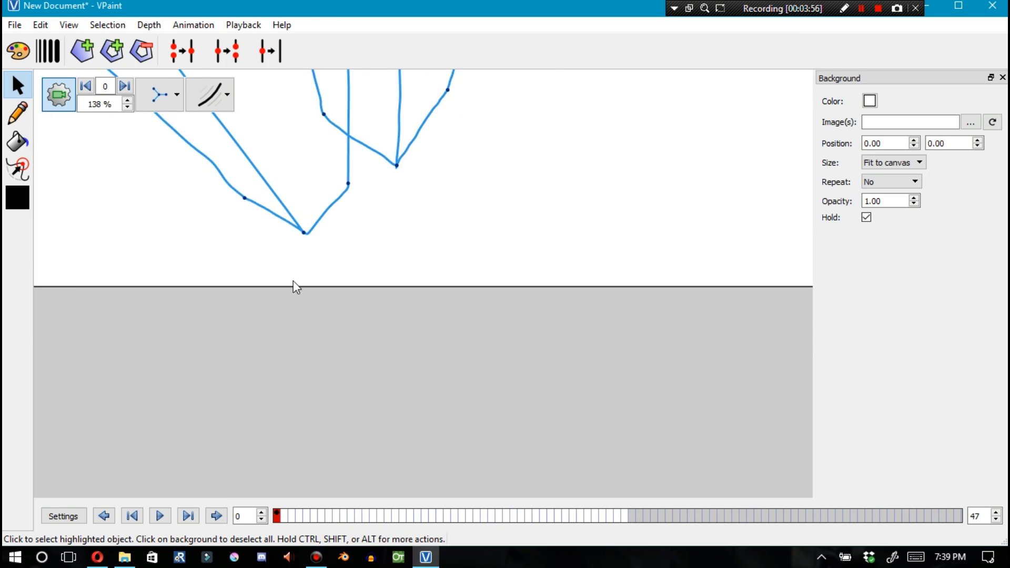
{"action": "scroll", "coordinate": [217, 194], "scroll_direction": "up", "scroll_amount": 8}
{"action": "key", "text": "ctrl+z"}
Delete the two short stray edge stubs at the crossing near the lower box's corner
{"action": "scroll", "coordinate": [181, 163], "scroll_direction": "up", "scroll_amount": 7}
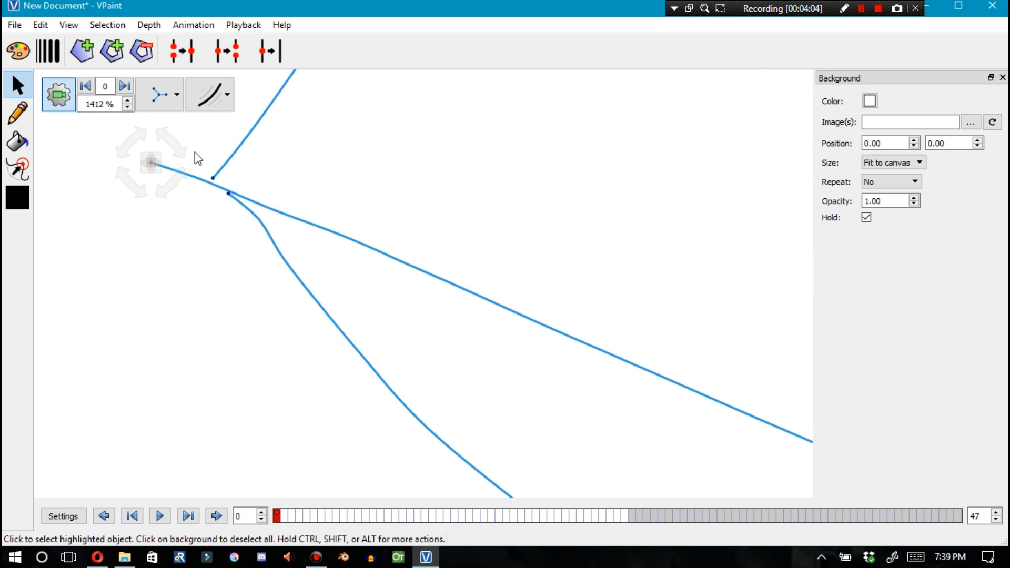
{"action": "left_click", "coordinate": [213, 179], "text": "shift"}
{"action": "scroll", "coordinate": [226, 200], "scroll_direction": "down", "scroll_amount": 3}
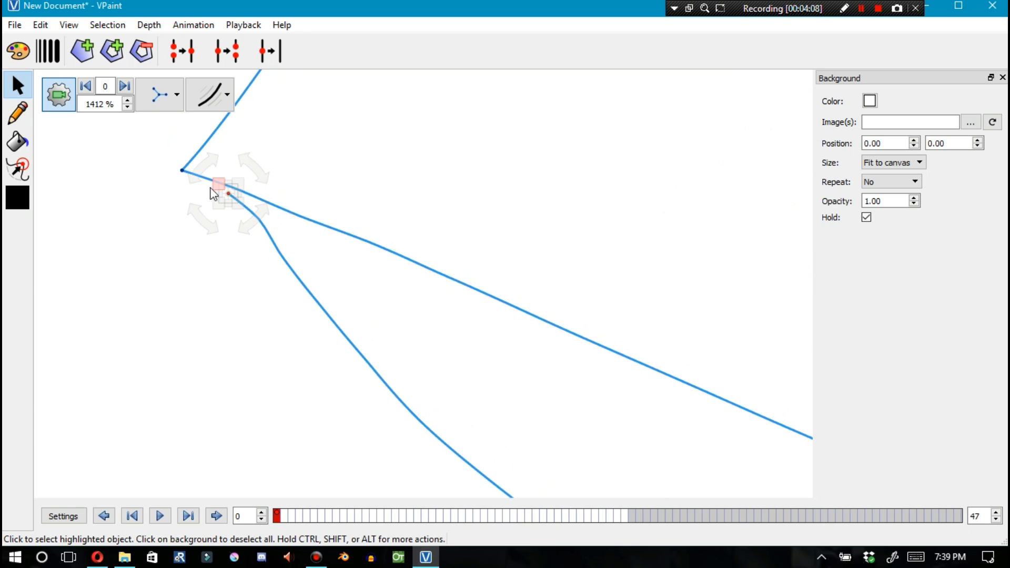
{"action": "scroll", "coordinate": [372, 282], "scroll_direction": "down", "scroll_amount": 5}
{"action": "scroll", "coordinate": [553, 298], "scroll_direction": "up", "scroll_amount": 7}
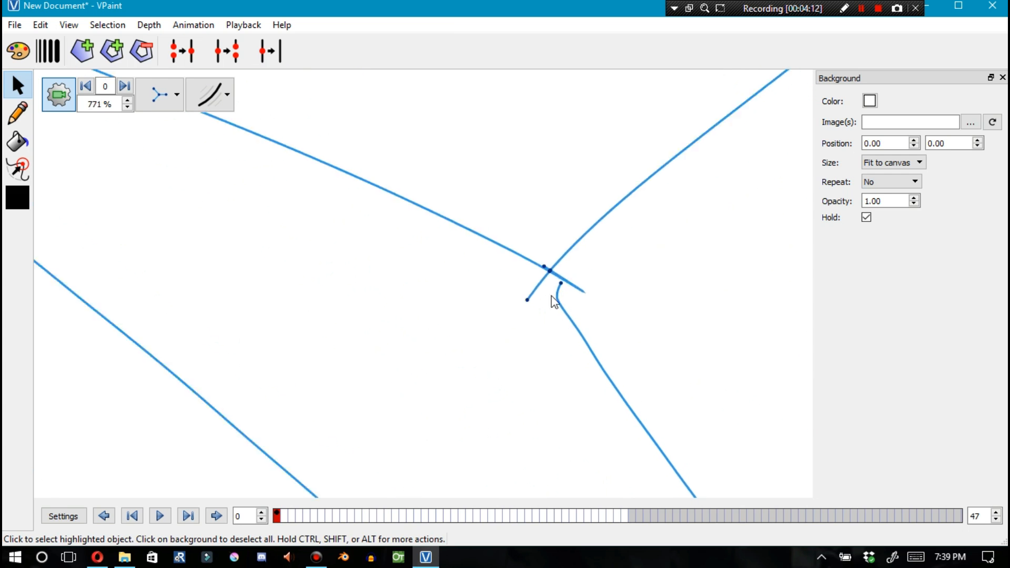
{"action": "left_click", "coordinate": [527, 271]}
{"action": "key", "text": "Delete"}
{"action": "left_click", "coordinate": [547, 245]}
{"action": "key", "text": "Delete"}
Glue the two remaining vertices at that crossing together
{"action": "left_click", "coordinate": [562, 264]}
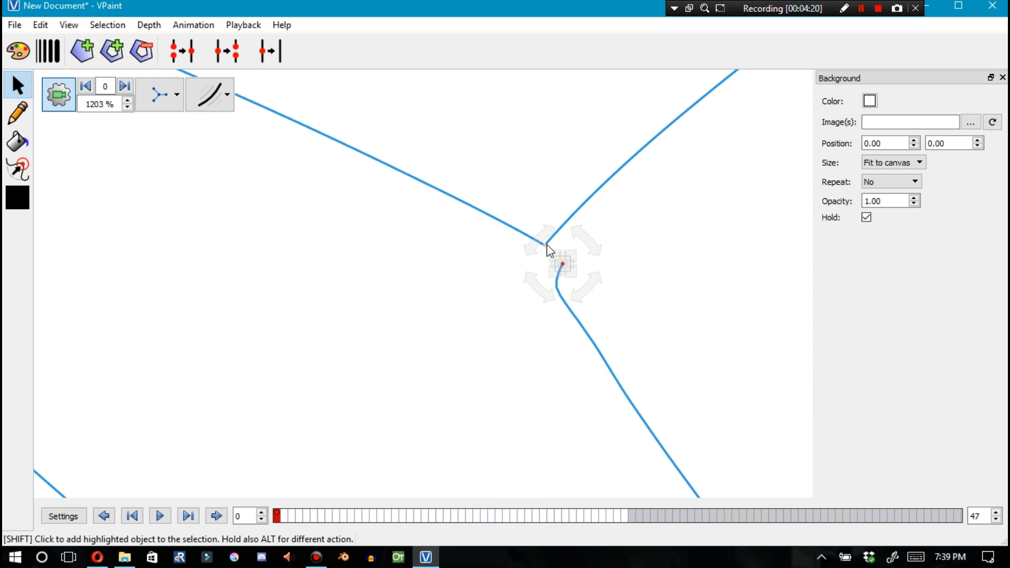
{"action": "left_click", "coordinate": [547, 244], "text": "shift"}
{"action": "key", "text": "g"}
Delete the stub at the lower box's right corner and glue the corner's vertices into one
{"action": "scroll", "coordinate": [558, 268], "scroll_direction": "down", "scroll_amount": 7}
{"action": "scroll", "coordinate": [627, 347], "scroll_direction": "down", "scroll_amount": 6}
{"action": "scroll", "coordinate": [611, 185], "scroll_direction": "up", "scroll_amount": 7}
{"action": "scroll", "coordinate": [532, 270], "scroll_direction": "up", "scroll_amount": 5}
{"action": "scroll", "coordinate": [466, 248], "scroll_direction": "down", "scroll_amount": 4}
{"action": "scroll", "coordinate": [507, 264], "scroll_direction": "down", "scroll_amount": 7}
{"action": "scroll", "coordinate": [489, 221], "scroll_direction": "up", "scroll_amount": 8}
{"action": "scroll", "coordinate": [463, 275], "scroll_direction": "up", "scroll_amount": 1}
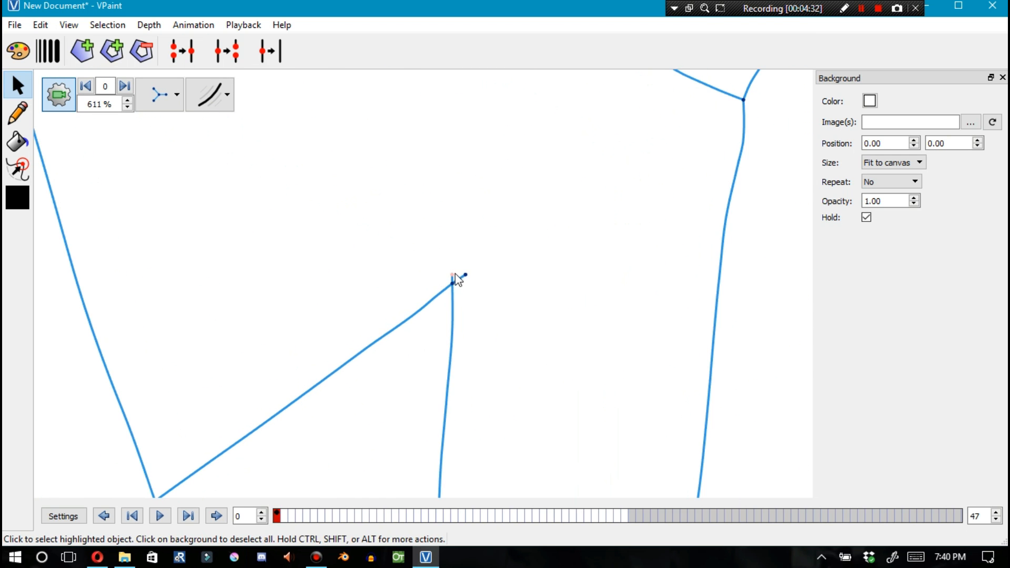
{"action": "key", "text": "Delete"}
{"action": "left_click", "coordinate": [460, 272]}
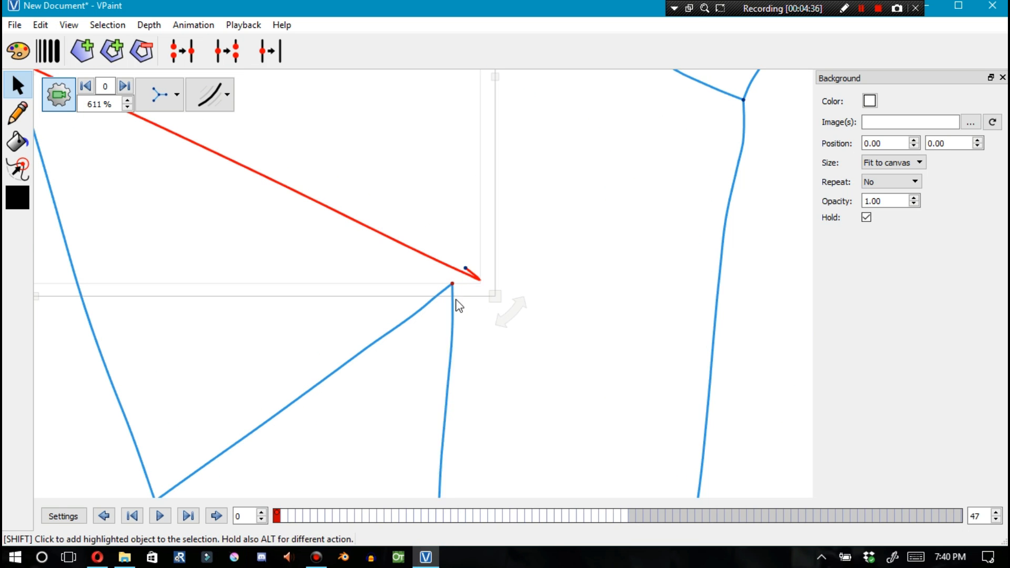
{"action": "left_click", "coordinate": [460, 277]}
{"action": "left_click", "coordinate": [465, 267]}
{"action": "left_click", "coordinate": [452, 283], "text": "shift"}
{"action": "key", "text": "g"}
Undo the last two edits made near the lower box's right corner
{"action": "left_click", "coordinate": [466, 286]}
{"action": "scroll", "coordinate": [463, 232], "scroll_direction": "down", "scroll_amount": 15}
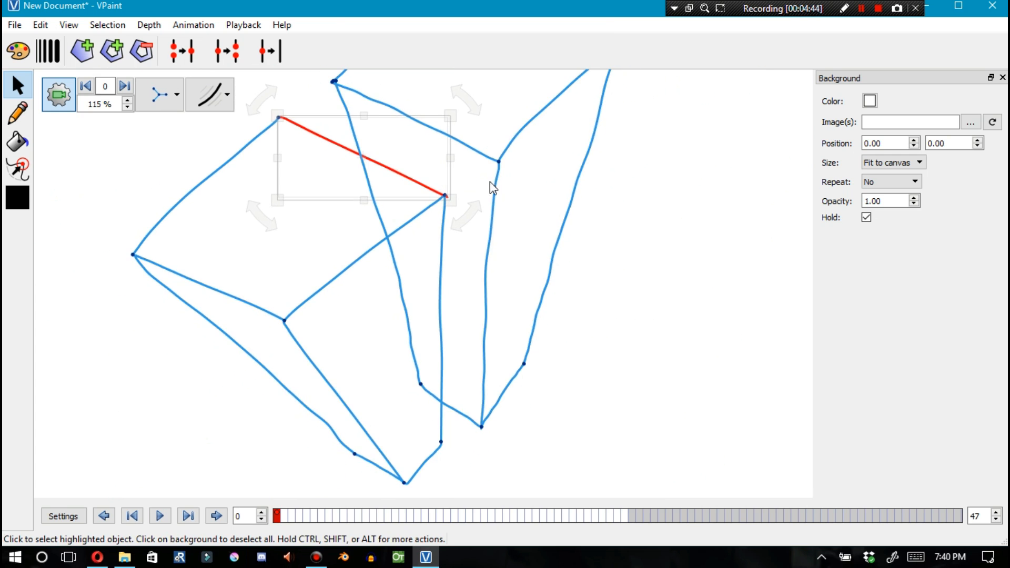
{"action": "key", "text": "ctrl+z"}
{"action": "left_click_drag", "start_coordinate": [568, 201], "coordinate": [538, 189]}
{"action": "scroll", "coordinate": [525, 151], "scroll_direction": "down", "scroll_amount": 8}
{"action": "key", "text": "ctrl+z"}
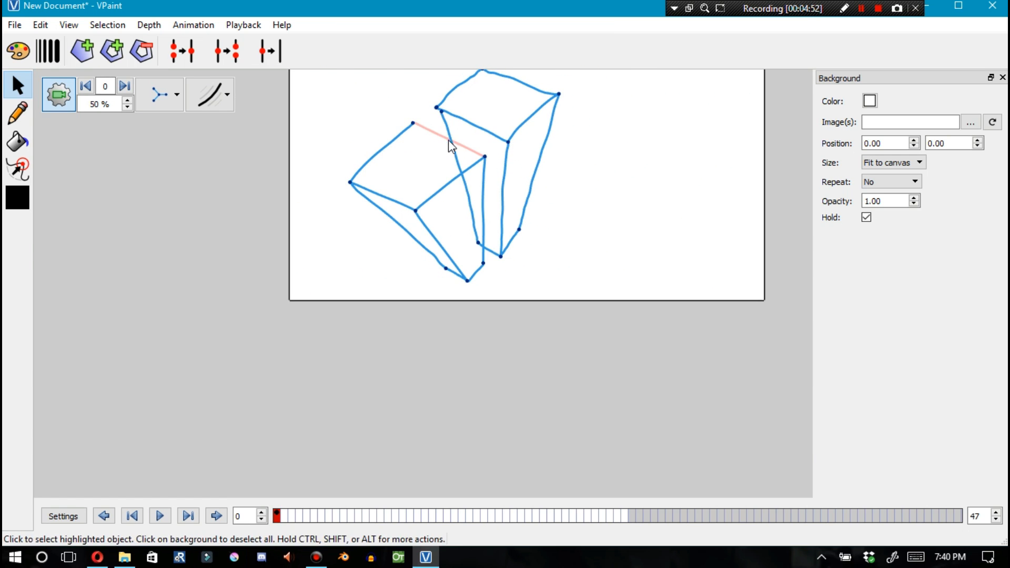
Glue the two vertices at the upper shape's left corner together
{"action": "scroll", "coordinate": [431, 106], "scroll_direction": "up", "scroll_amount": 20}
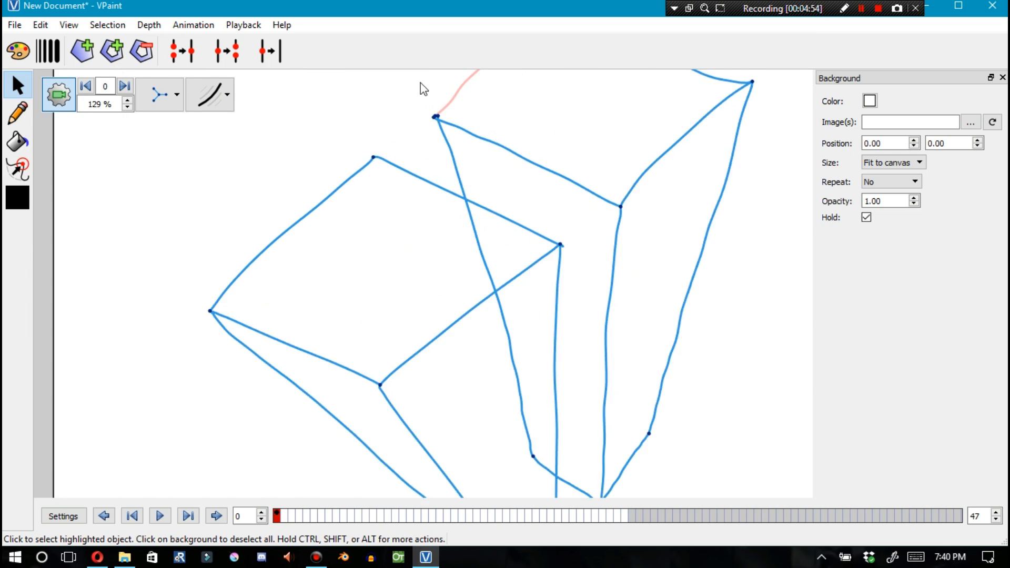
{"action": "scroll", "coordinate": [423, 102], "scroll_direction": "up", "scroll_amount": 6}
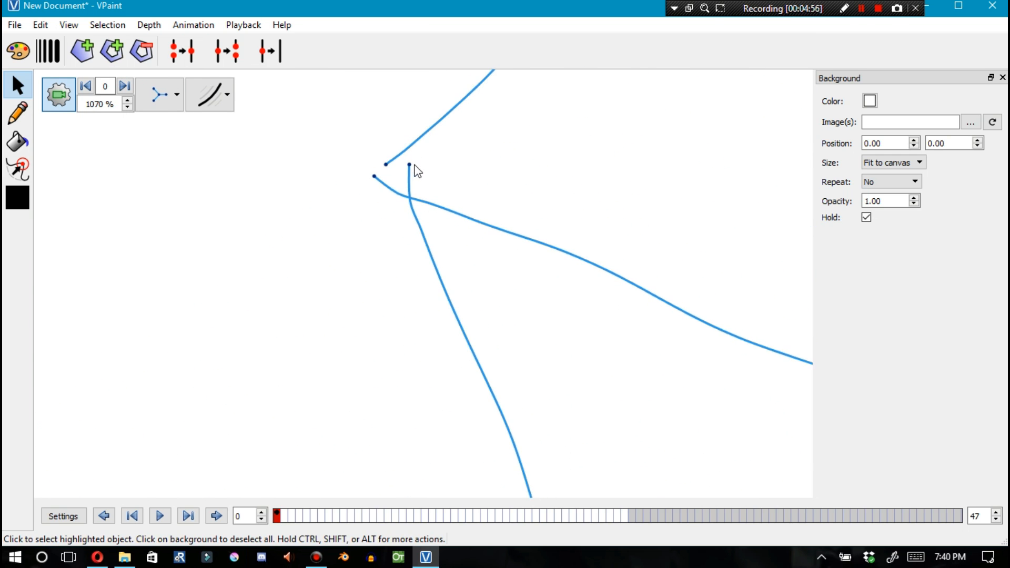
{"action": "left_click", "coordinate": [388, 165], "text": "shift"}
{"action": "key", "text": "g"}
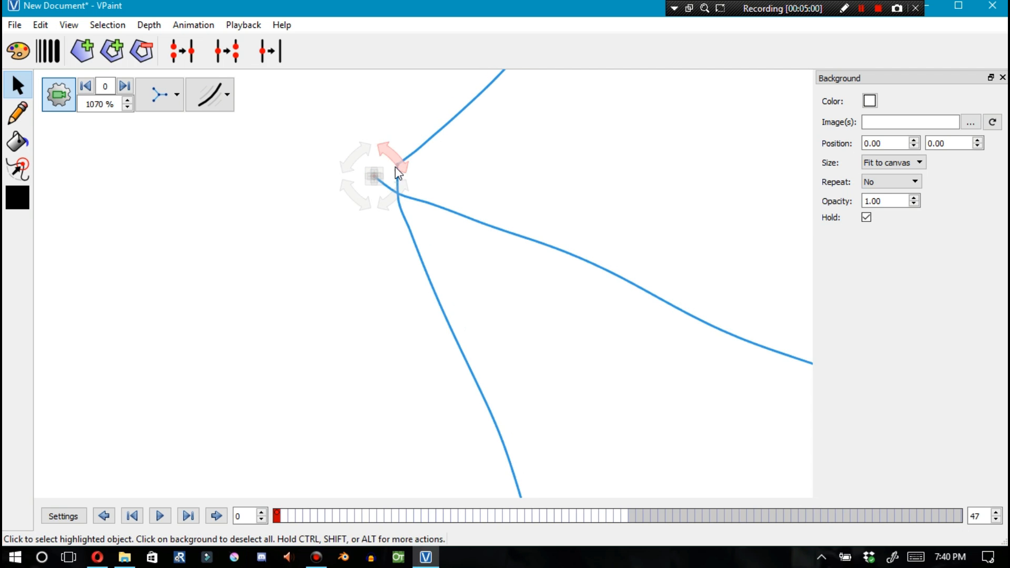
{"action": "scroll", "coordinate": [403, 147], "scroll_direction": "up", "scroll_amount": 7}
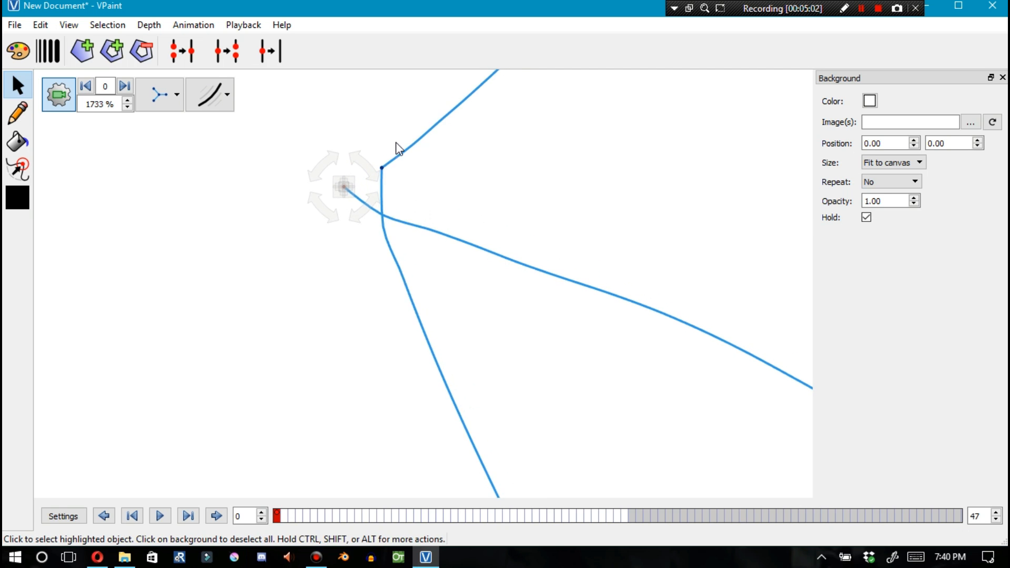
{"action": "left_click", "coordinate": [373, 170], "text": "shift"}
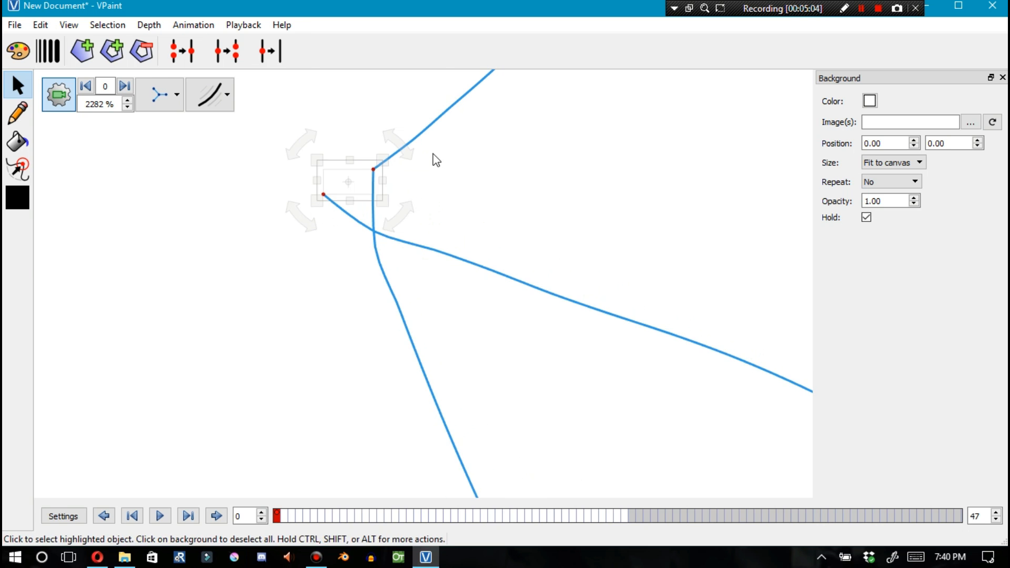
{"action": "key", "text": "g"}
Glue the two vertices at the upper shape's top corner into one
{"action": "scroll", "coordinate": [446, 165], "scroll_direction": "down", "scroll_amount": 20}
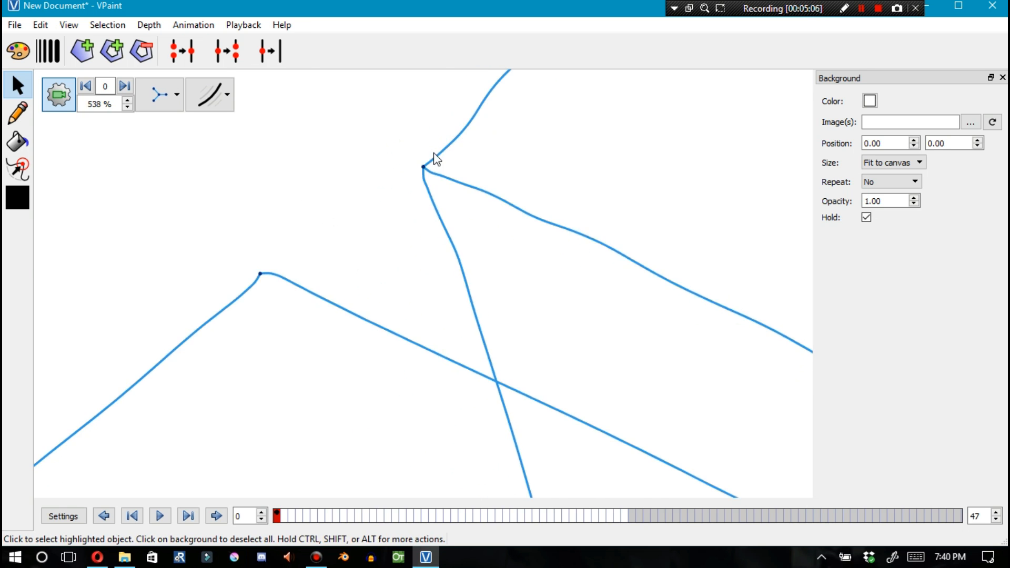
{"action": "scroll", "coordinate": [481, 86], "scroll_direction": "up", "scroll_amount": 14}
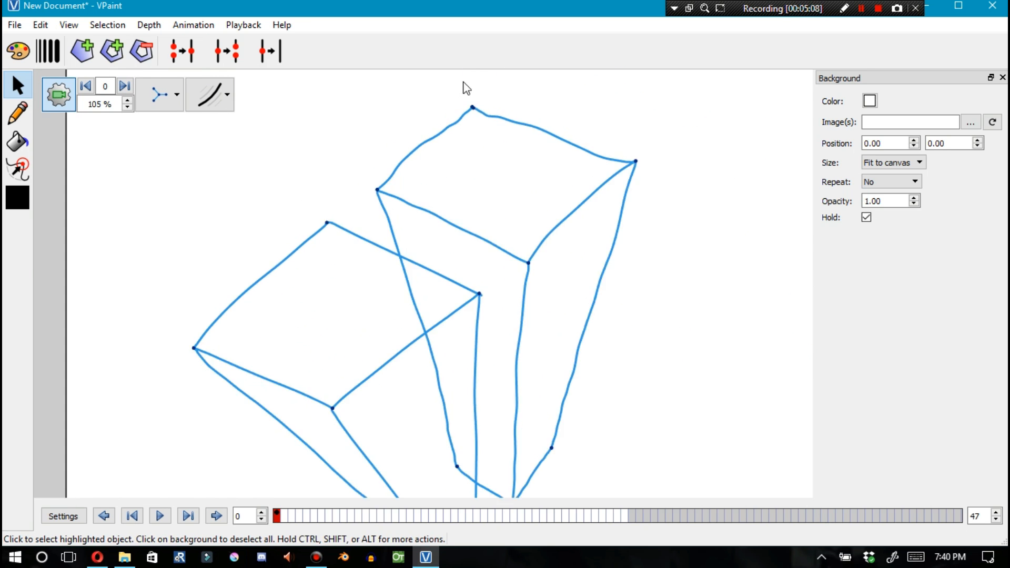
{"action": "scroll", "coordinate": [486, 125], "scroll_direction": "up", "scroll_amount": 9}
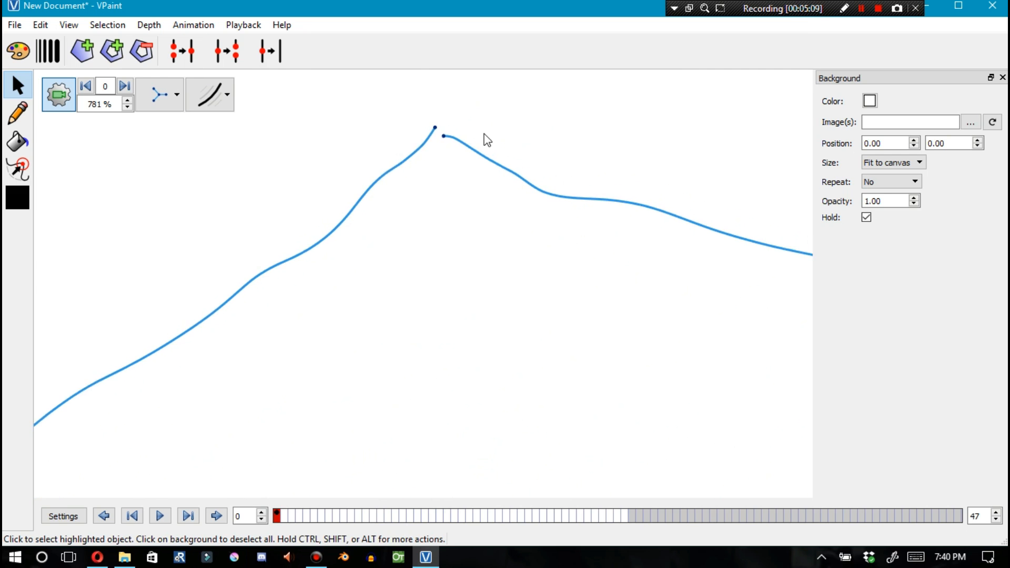
{"action": "left_click", "coordinate": [427, 126]}
{"action": "key", "text": "shift"}
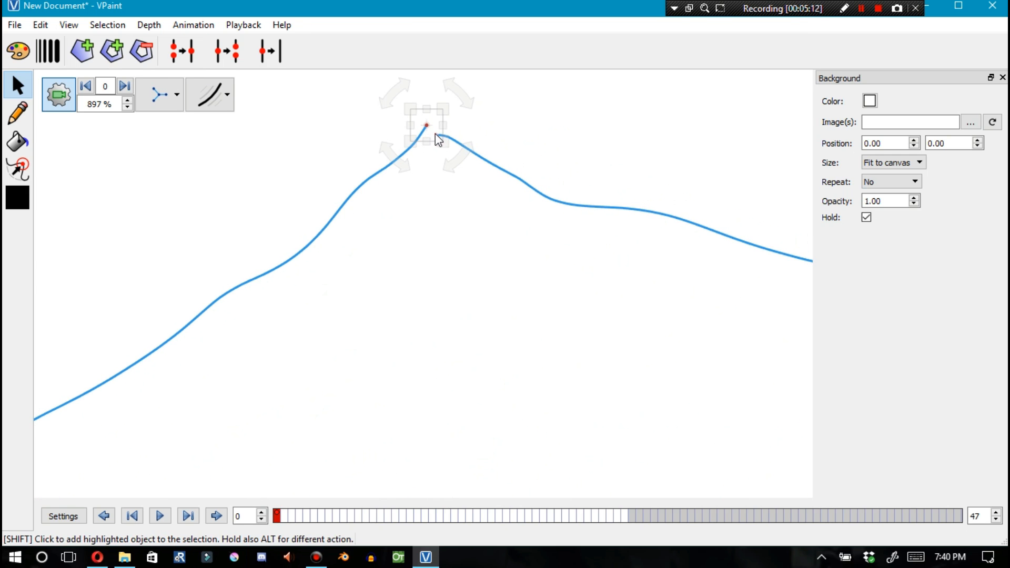
{"action": "key", "text": "g"}
{"action": "scroll", "coordinate": [440, 137], "scroll_direction": "down", "scroll_amount": 16}
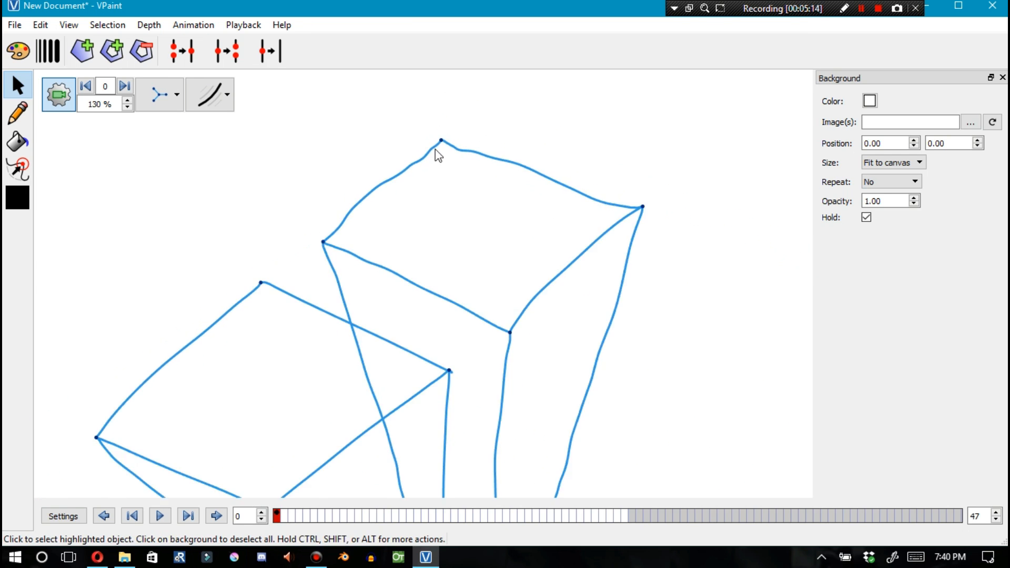
Try dragging several curves of the two boxes, undoing each move
{"action": "scroll", "coordinate": [386, 273], "scroll_direction": "up", "scroll_amount": 1}
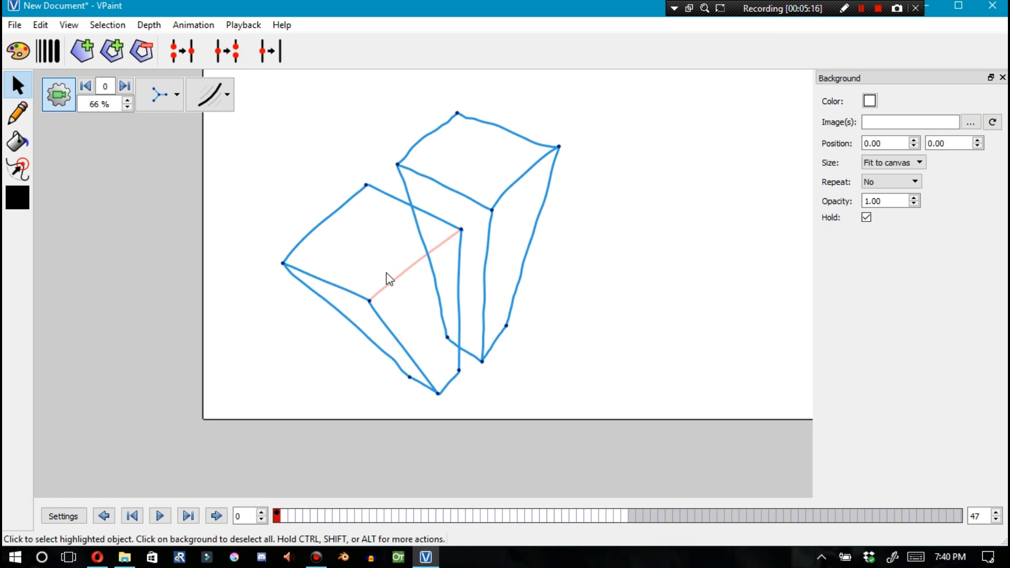
{"action": "left_click_drag", "start_coordinate": [445, 194], "coordinate": [434, 224]}
{"action": "key", "text": "ctrl+z"}
{"action": "mouse_move", "coordinate": [463, 356]}
{"action": "left_mouse_down"}
{"action": "mouse_move", "coordinate": [449, 291]}
{"action": "mouse_move", "coordinate": [456, 356]}
{"action": "left_mouse_up"}
{"action": "key", "text": "ctrl+z"}
{"action": "left_click_drag", "start_coordinate": [514, 307], "coordinate": [494, 280]}
{"action": "key", "text": "ctrl+z"}
{"action": "left_click_drag", "start_coordinate": [432, 252], "coordinate": [444, 378]}
{"action": "key", "text": "ctrl+z"}
{"action": "key", "text": "ctrl+z"}
Adjust a curve of the lower box and switch the view to normal display mode
{"action": "left_click_drag", "start_coordinate": [377, 351], "coordinate": [347, 288]}
{"action": "left_click", "coordinate": [165, 101]}
{"action": "left_click", "coordinate": [172, 138]}
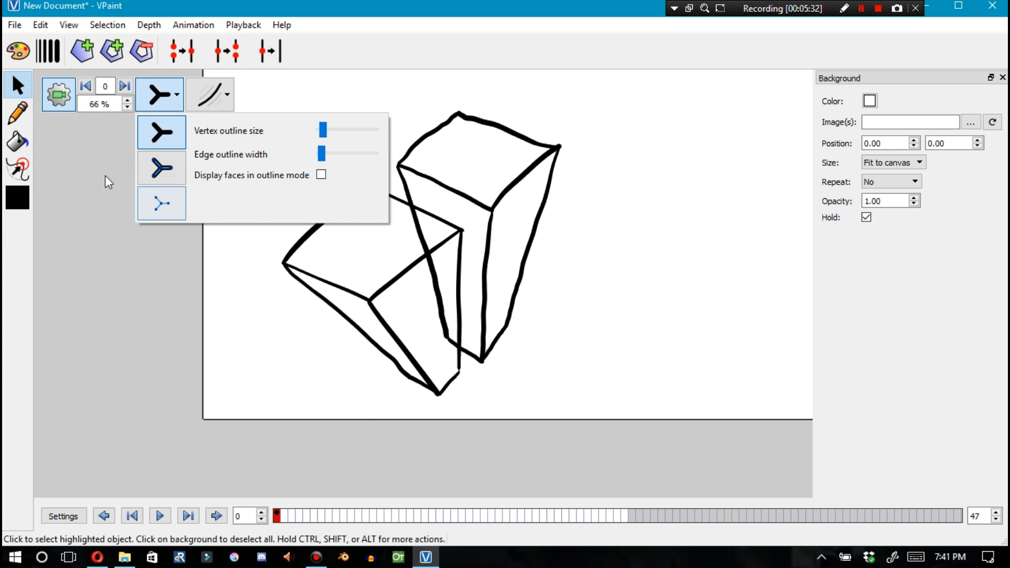
Pick the paint bucket and set its colour to light blue #dbf0ff
{"action": "left_click", "coordinate": [17, 171]}
{"action": "left_click", "coordinate": [17, 141]}
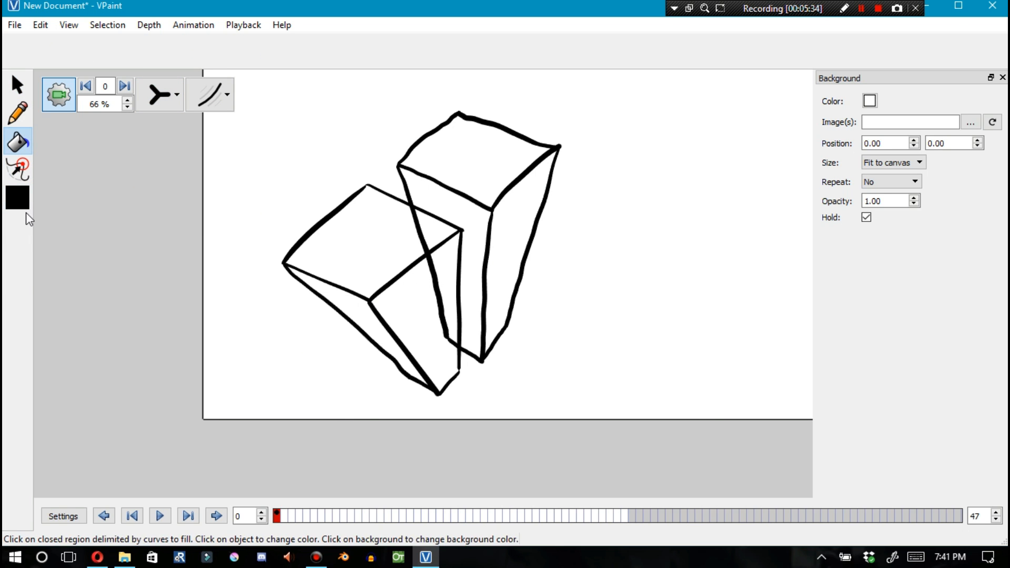
{"action": "left_click", "coordinate": [19, 199]}
{"action": "left_click", "coordinate": [457, 185]}
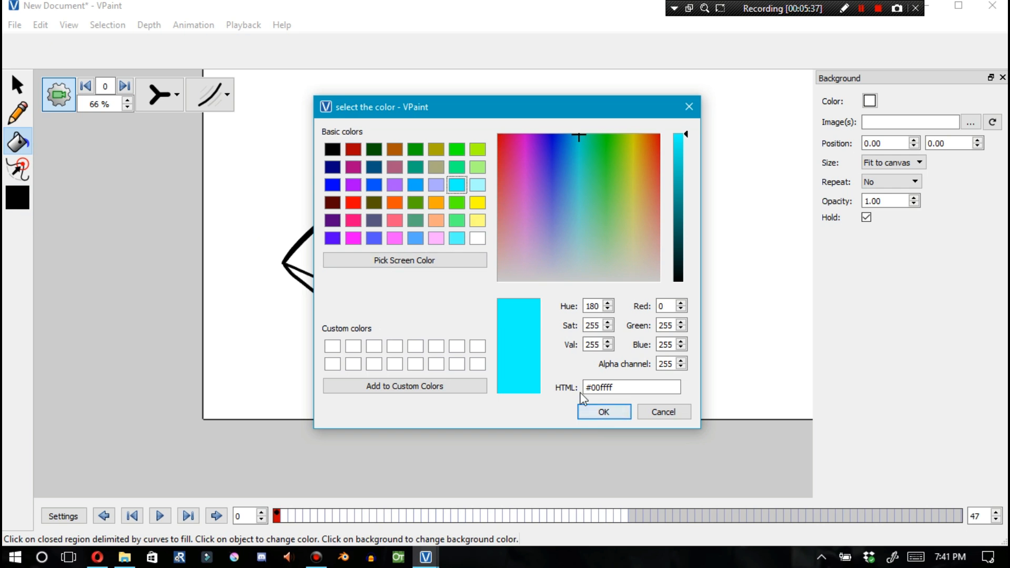
{"action": "left_click", "coordinate": [415, 238]}
{"action": "left_click", "coordinate": [569, 256]}
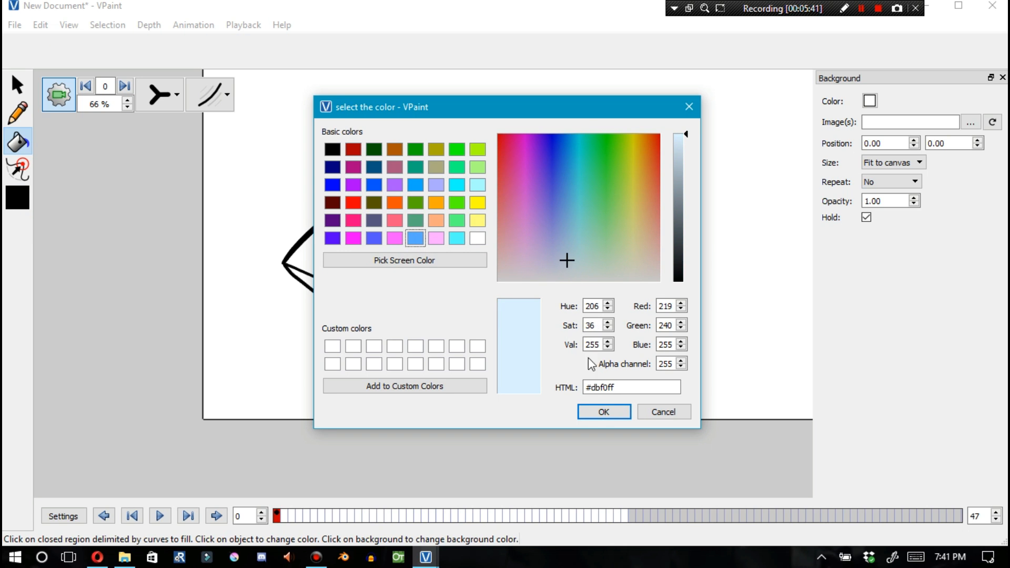
{"action": "left_click", "coordinate": [604, 412]}
Fill the lower box's three faces with the light blue, undoing an accidental background fill
{"action": "left_click", "coordinate": [408, 296]}
{"action": "left_click", "coordinate": [367, 247]}
{"action": "left_click", "coordinate": [352, 320]}
{"action": "left_click", "coordinate": [252, 295]}
{"action": "left_click", "coordinate": [18, 86]}
{"action": "key", "text": "ctrl+z"}
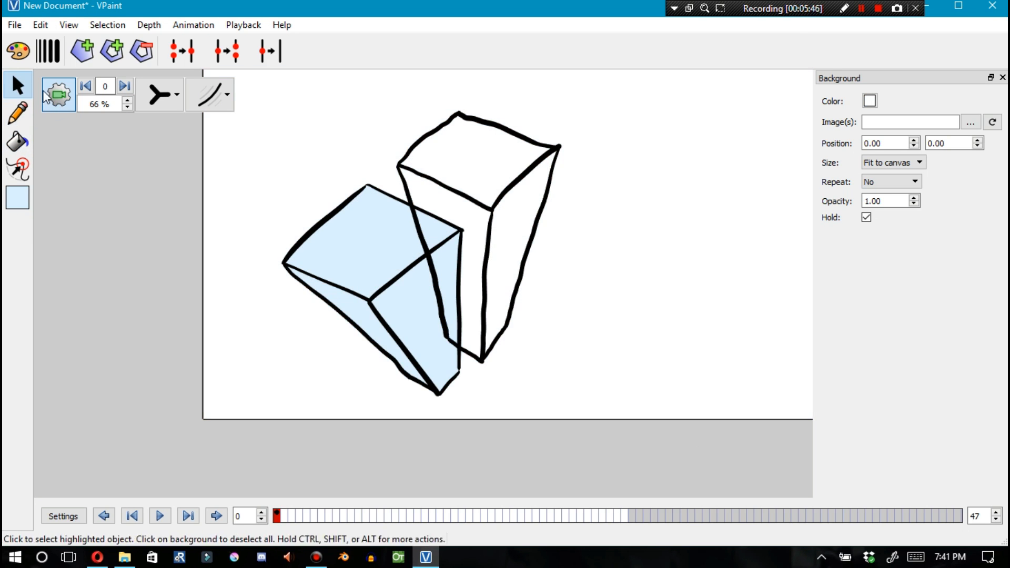
Delete the upper box's hidden edges inside the lower box and the stub beneath it
{"action": "left_click", "coordinate": [433, 279]}
{"action": "key", "text": "Delete"}
{"action": "left_click", "coordinate": [467, 358]}
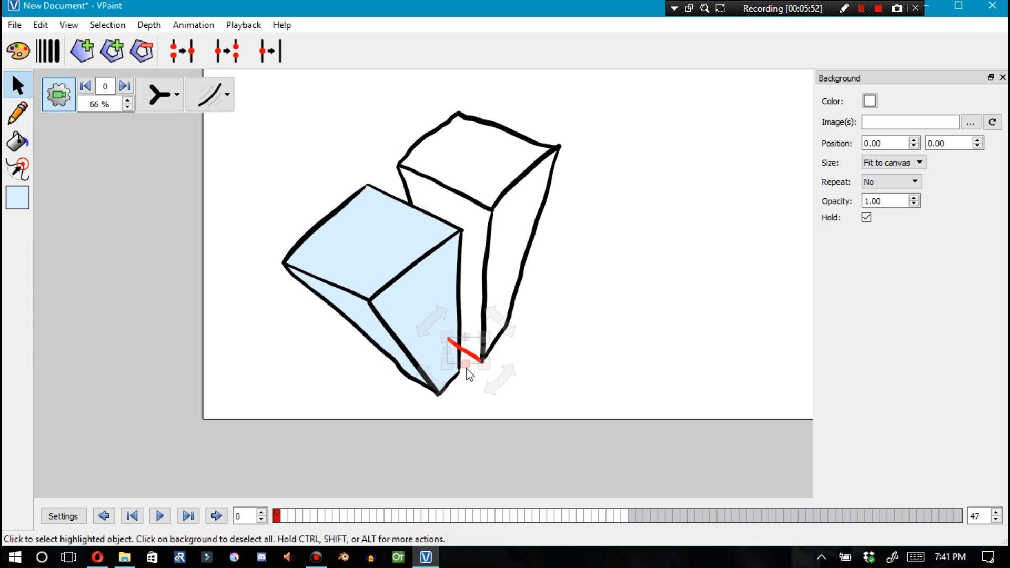
{"action": "key", "text": "Delete"}
Fill the upper box's three faces with a dark grey colour
{"action": "left_click", "coordinate": [18, 142]}
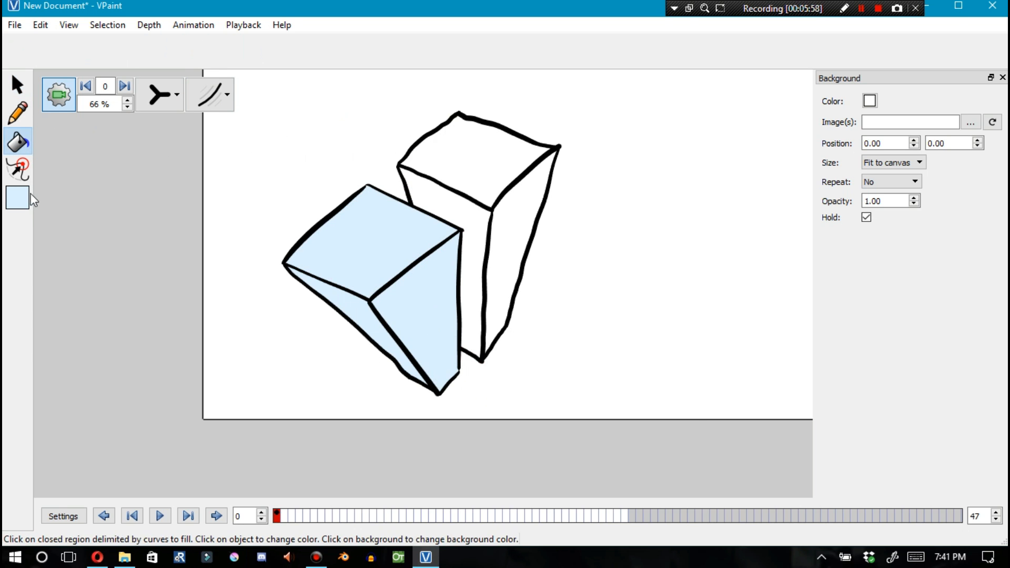
{"action": "left_click", "coordinate": [20, 199]}
{"action": "left_click", "coordinate": [679, 207]}
{"action": "left_click", "coordinate": [604, 411]}
{"action": "left_click", "coordinate": [491, 179]}
{"action": "left_click", "coordinate": [512, 234]}
{"action": "left_click", "coordinate": [472, 263]}
Copy the whole drawing and paste it in place at frame 47
{"action": "key", "text": "F1"}
{"action": "scroll", "coordinate": [453, 195], "scroll_direction": "down", "scroll_amount": 2}
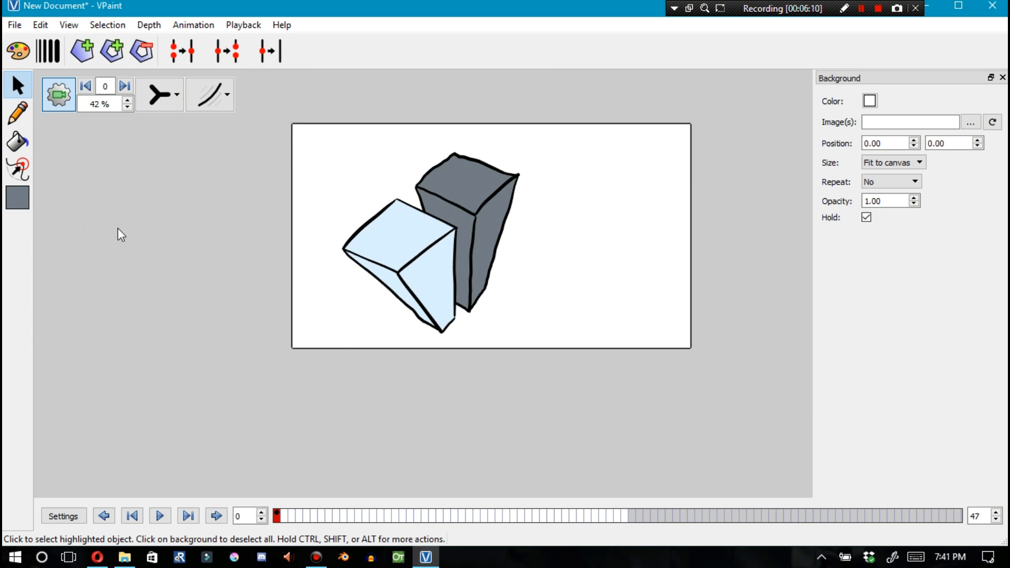
{"action": "left_click_drag", "start_coordinate": [541, 152], "coordinate": [341, 343]}
{"action": "key", "text": "ctrl+c"}
{"action": "left_click", "coordinate": [624, 513]}
{"action": "key", "text": "ctrl+shift+v"}
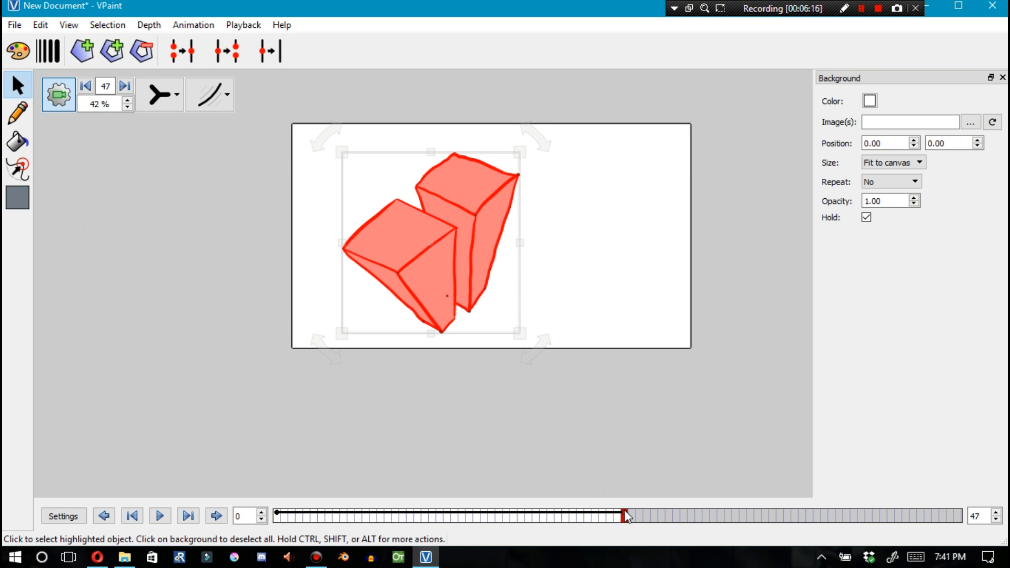
Try moving the top faces of both boxes at frame 47
{"action": "left_click", "coordinate": [267, 215]}
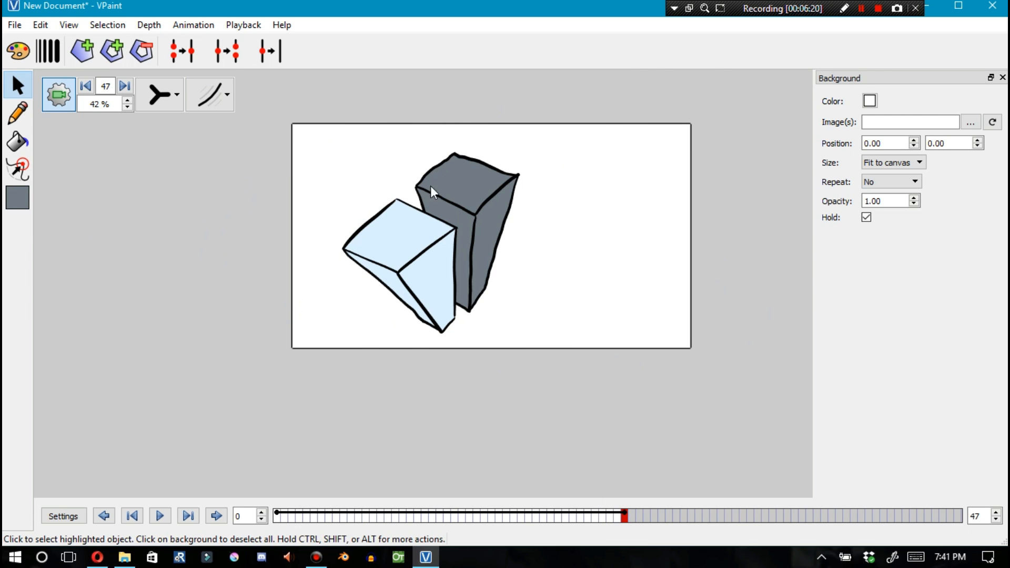
{"action": "left_click", "coordinate": [447, 191]}
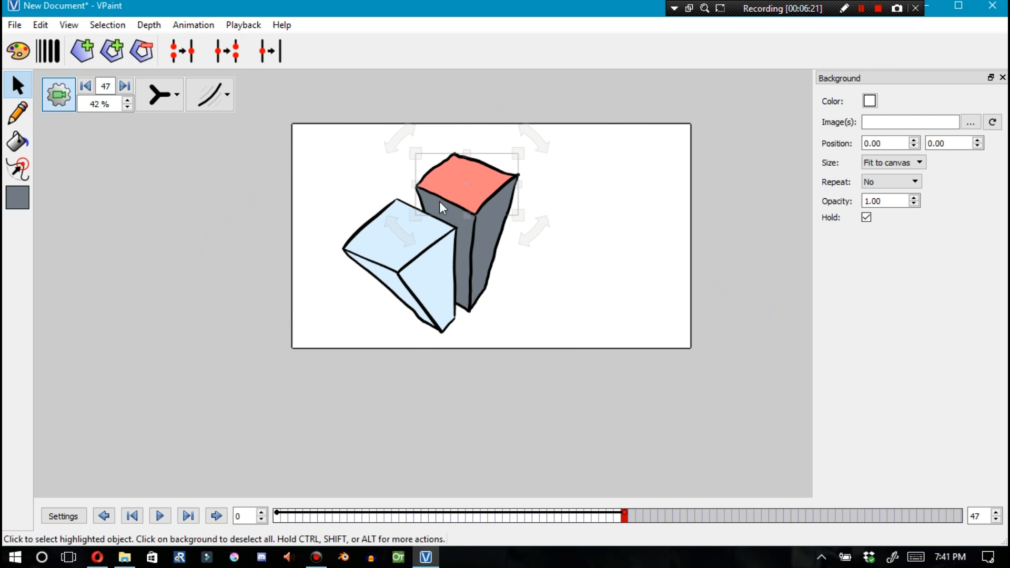
{"action": "left_click", "coordinate": [397, 245], "text": "shift"}
{"action": "left_click_drag", "start_coordinate": [410, 231], "coordinate": [462, 266]}
{"action": "key", "text": "ctrl+z"}
Select and move the upper box's top face at frame 47, comparing it with frame 0
{"action": "left_click", "coordinate": [277, 517]}
{"action": "left_click", "coordinate": [495, 231]}
{"action": "left_click", "coordinate": [624, 516]}
{"action": "left_click", "coordinate": [402, 237]}
{"action": "left_click_drag", "start_coordinate": [487, 190], "coordinate": [534, 229]}
{"action": "left_click", "coordinate": [276, 518]}
{"action": "left_click", "coordinate": [495, 232]}
{"action": "left_click", "coordinate": [624, 515]}
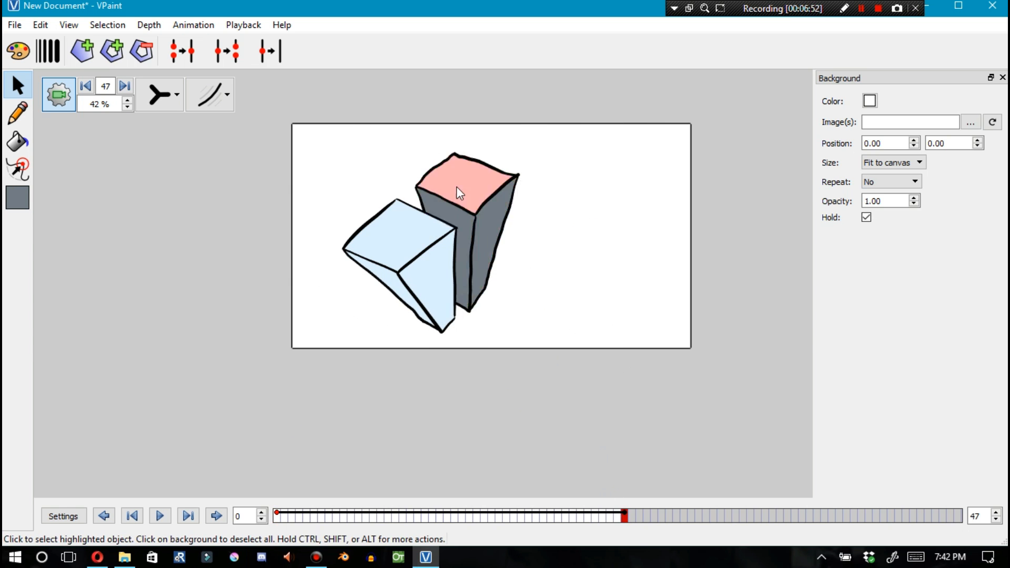
Select the upper box's faces at frame 0 and try dragging them at frame 47
{"action": "left_click", "coordinate": [277, 517]}
{"action": "left_click", "coordinate": [466, 186]}
{"action": "left_click", "coordinate": [480, 253]}
{"action": "left_click", "coordinate": [460, 309]}
{"action": "left_click", "coordinate": [624, 518]}
{"action": "left_click_drag", "start_coordinate": [447, 170], "coordinate": [514, 220]}
{"action": "key", "text": "ctrl+z"}
Reposition faces of both boxes at frame 47 and scrub the timeline back to frame 0
{"action": "left_click", "coordinate": [470, 309]}
{"action": "left_click_drag", "start_coordinate": [464, 184], "coordinate": [485, 214]}
{"action": "left_click", "coordinate": [393, 248], "text": "shift"}
{"action": "left_click", "coordinate": [467, 294]}
{"action": "left_click", "coordinate": [463, 309]}
{"action": "left_click_drag", "start_coordinate": [425, 253], "coordinate": [390, 269]}
{"action": "left_click", "coordinate": [537, 295]}
{"action": "left_click", "coordinate": [432, 299]}
{"action": "left_click", "coordinate": [476, 220], "text": "shift"}
{"action": "left_click_drag", "start_coordinate": [475, 220], "coordinate": [500, 241]}
{"action": "left_click_drag", "start_coordinate": [625, 517], "coordinate": [277, 506]}
{"action": "left_click", "coordinate": [457, 306]}
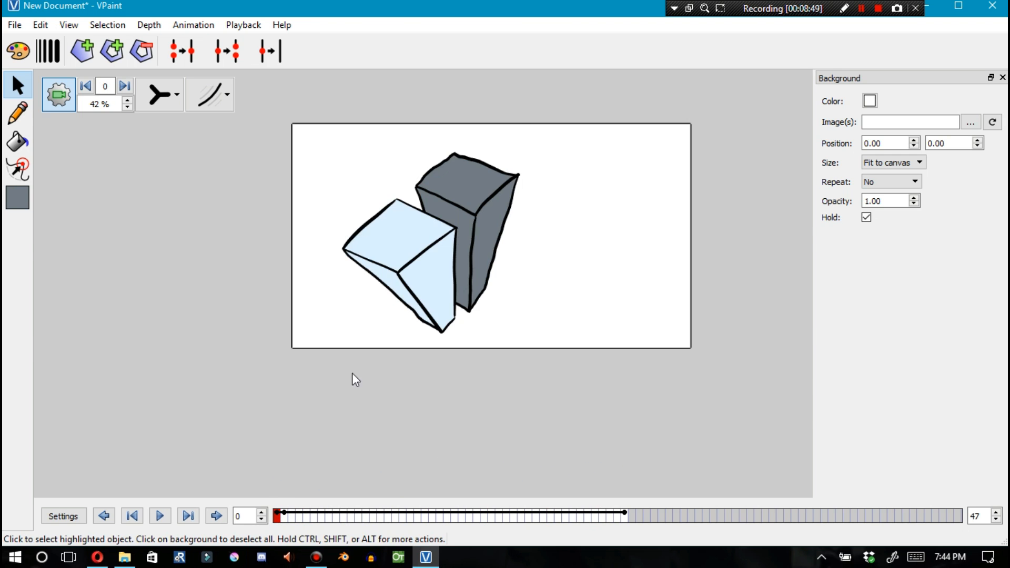
Pick the pencil and turn off automatic intersection and snapping
{"action": "scroll", "coordinate": [405, 256], "scroll_direction": "up", "scroll_amount": 3}
{"action": "key", "text": "F2"}
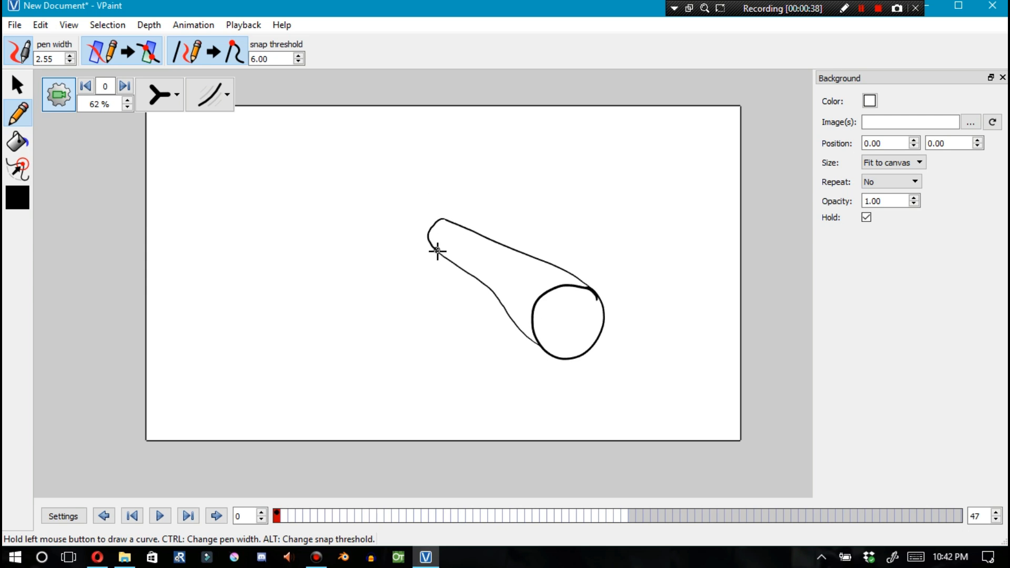
{"action": "scroll", "coordinate": [421, 221], "scroll_direction": "up", "scroll_amount": 4}
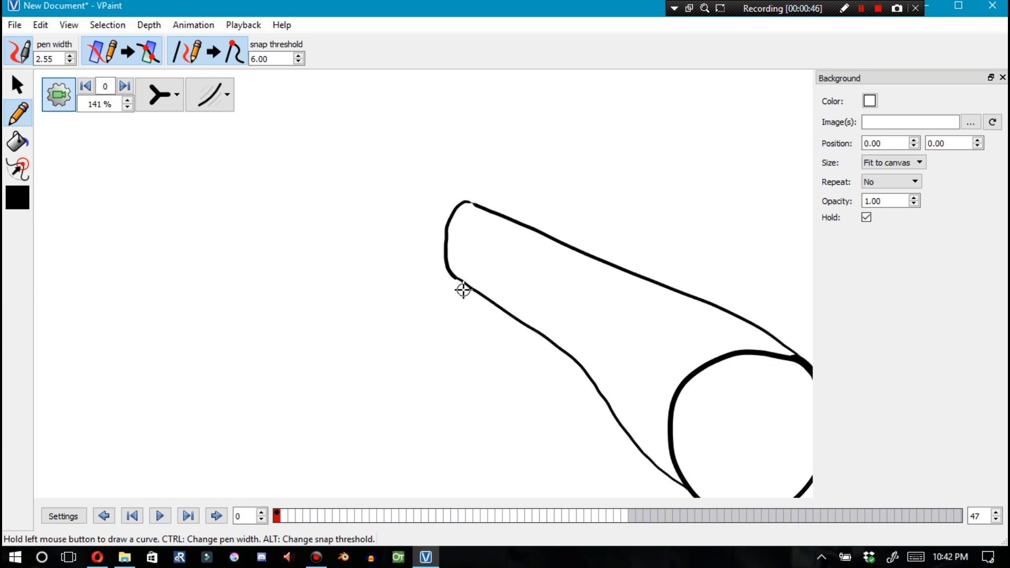
{"action": "scroll", "coordinate": [495, 321], "scroll_direction": "down", "scroll_amount": 2}
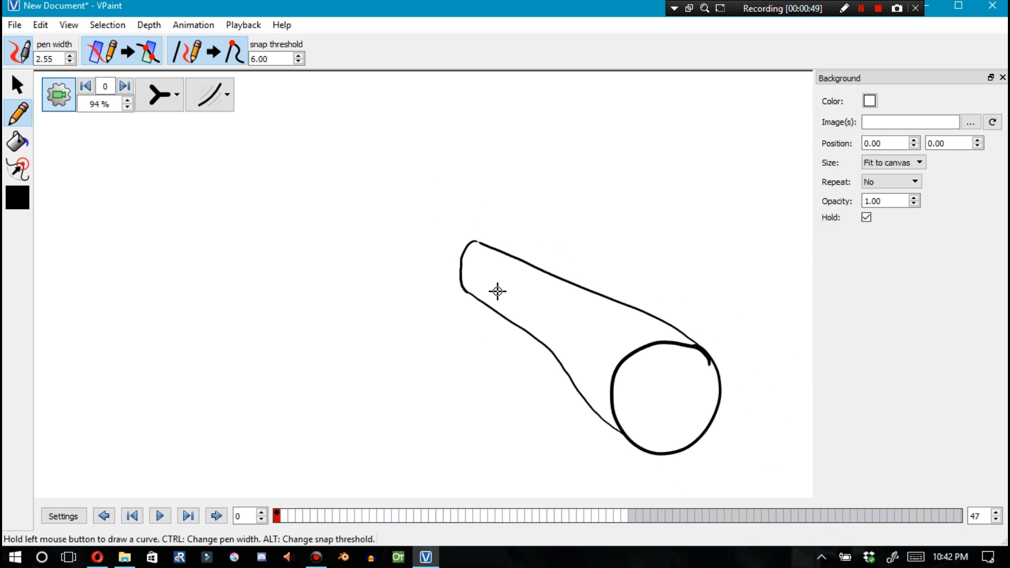
{"action": "scroll", "coordinate": [453, 262], "scroll_direction": "up", "scroll_amount": 4}
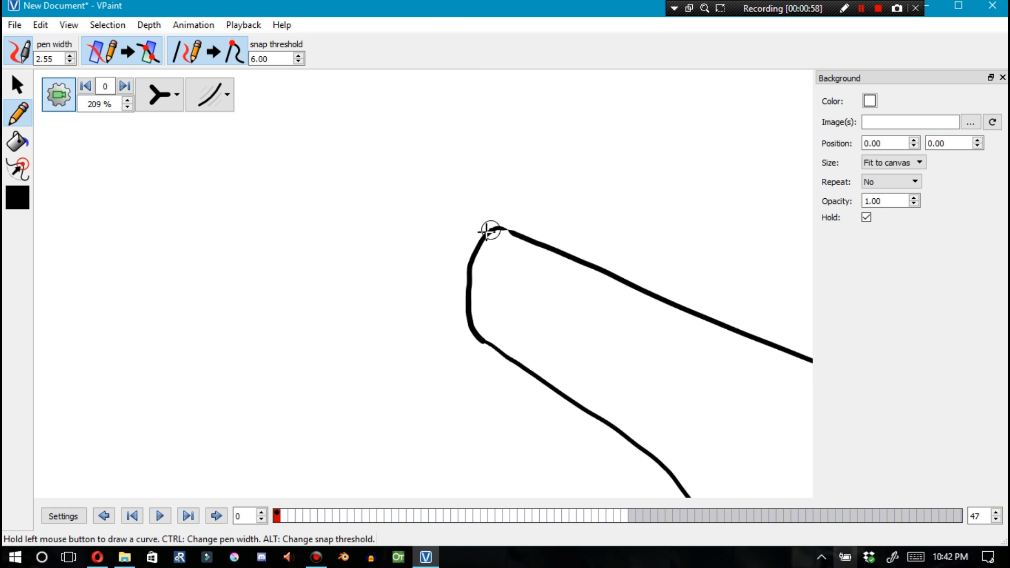
{"action": "left_click", "coordinate": [129, 51]}
{"action": "left_click", "coordinate": [207, 52]}
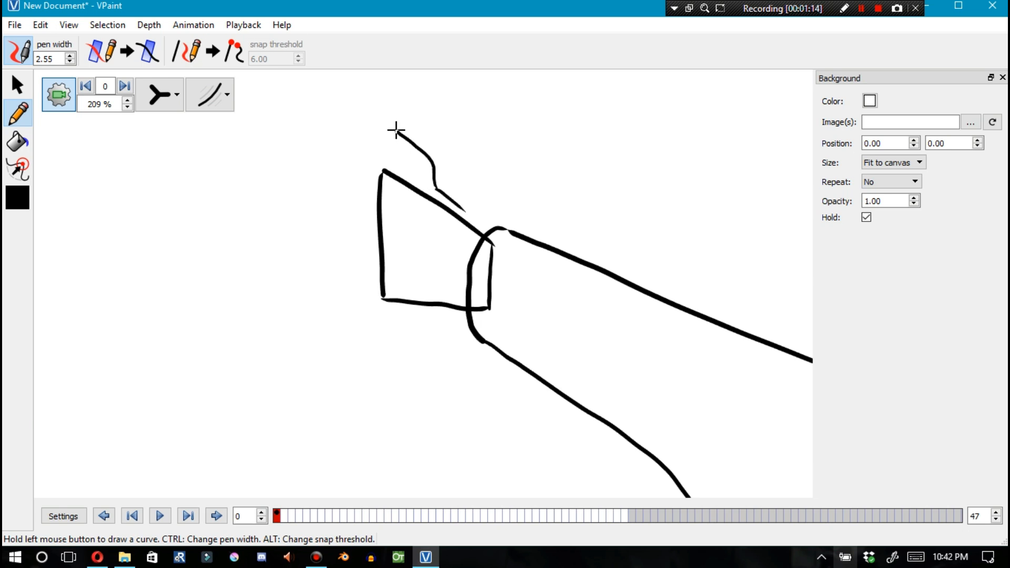
Undo the last stroke and turn automatic intersection and snapping back on
{"action": "key", "text": "ctrl+z"}
{"action": "left_click", "coordinate": [123, 51]}
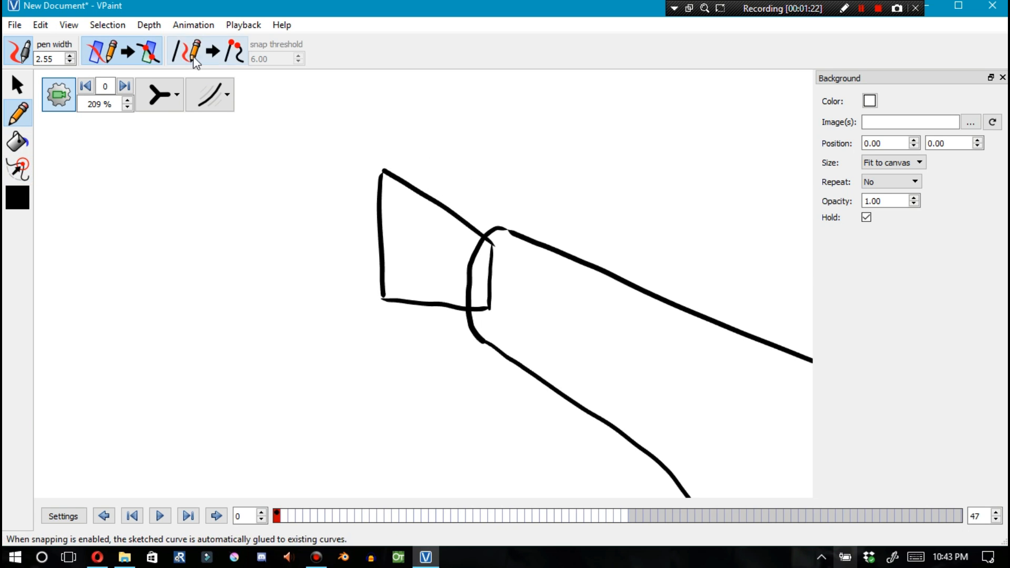
{"action": "left_click", "coordinate": [208, 51]}
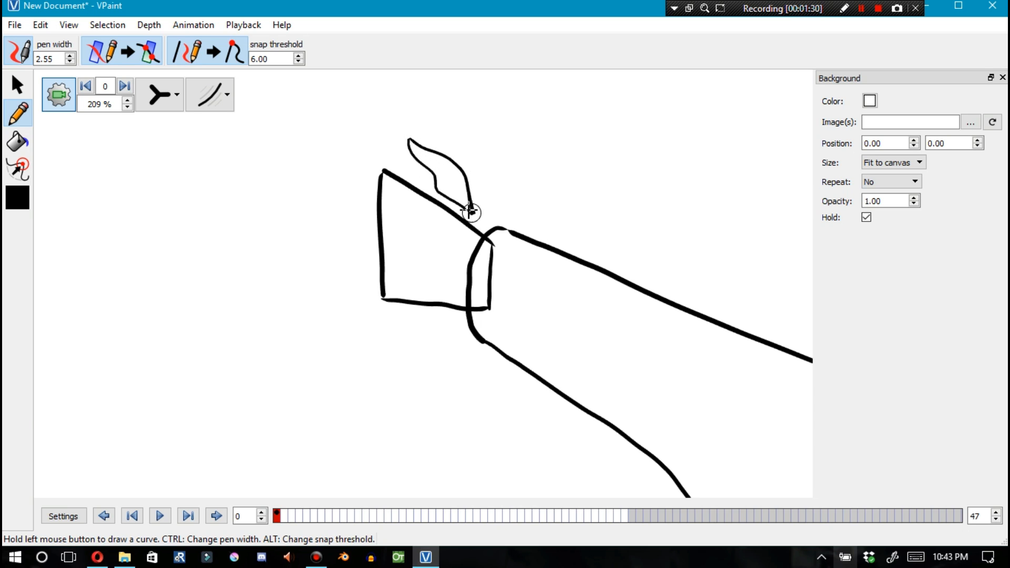
Sketch a finger stroke onto the hand and switch snapping and intersection off again
{"action": "left_click_drag", "start_coordinate": [300, 144], "coordinate": [382, 171]}
{"action": "left_click", "coordinate": [208, 51]}
{"action": "left_click", "coordinate": [122, 51]}
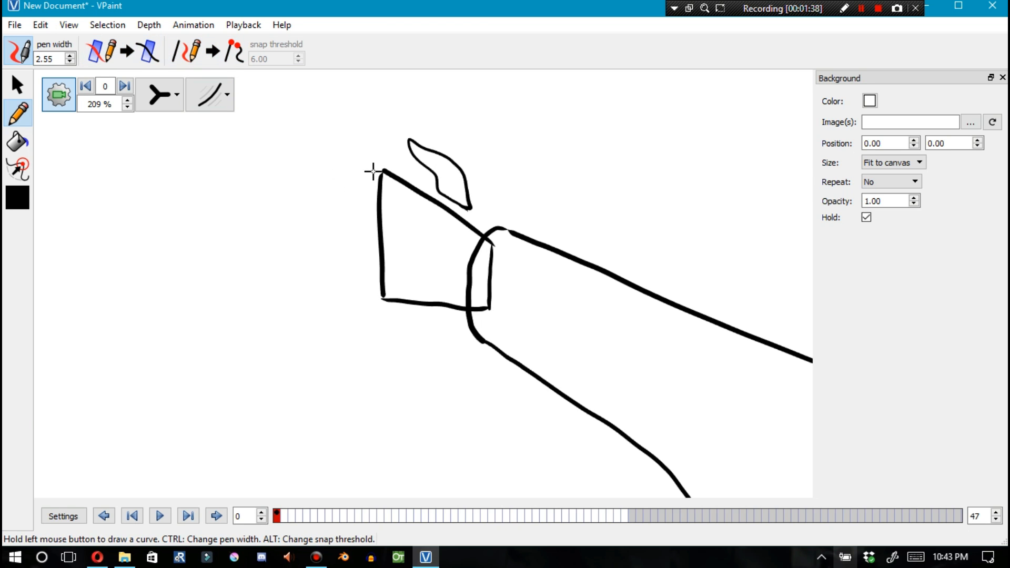
Draw a short stroke at the hand's upper-left corner and undo it
{"action": "left_click_drag", "start_coordinate": [346, 162], "coordinate": [375, 175]}
{"action": "key", "text": "ctrl+z"}
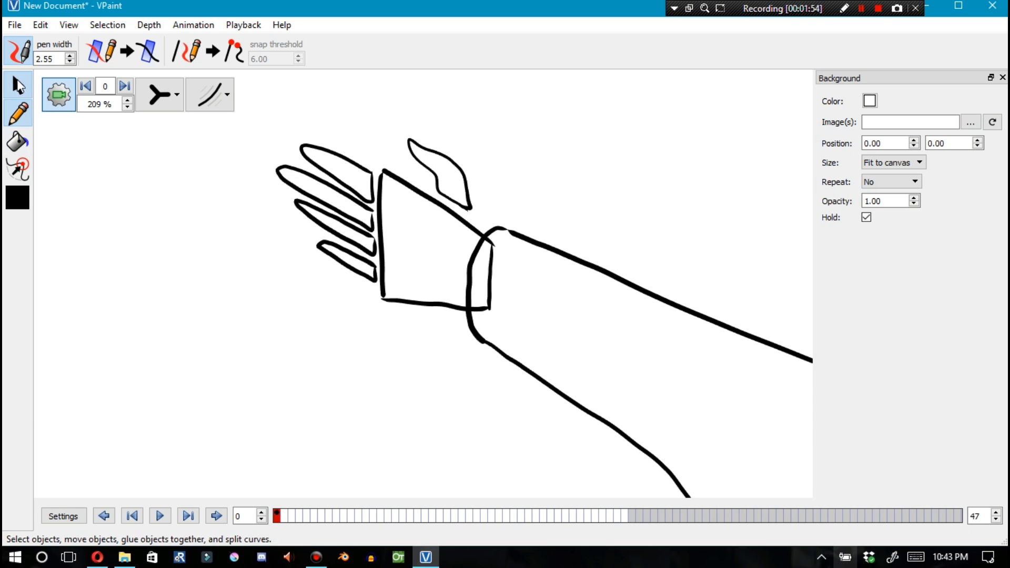
Switch to the selection tool and the outline display mode
{"action": "left_click", "coordinate": [17, 84]}
{"action": "scroll", "coordinate": [535, 190], "scroll_direction": "down", "scroll_amount": 6}
{"action": "left_click", "coordinate": [177, 95]}
{"action": "left_click", "coordinate": [161, 169]}
{"action": "left_click", "coordinate": [161, 203]}
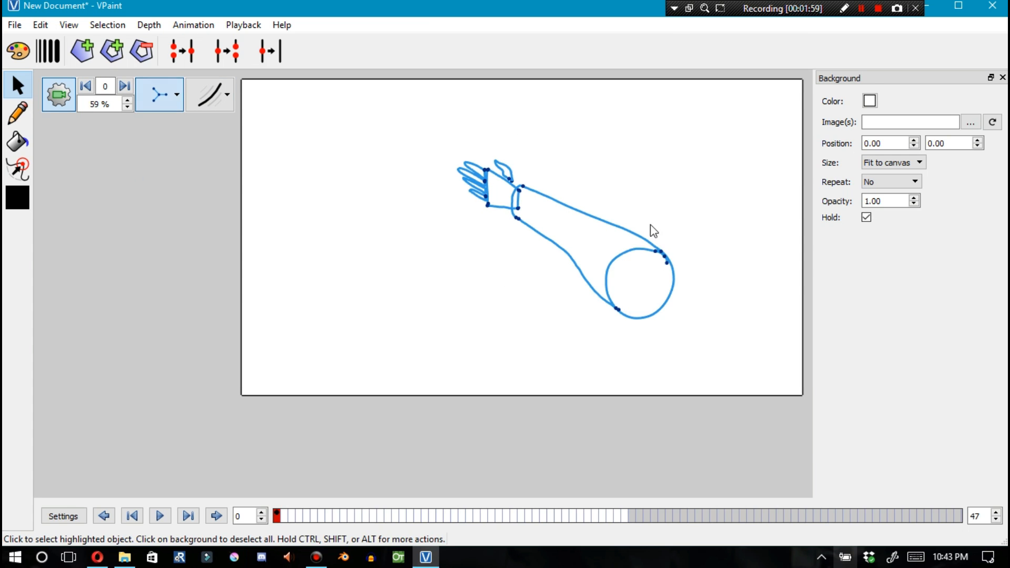
Move the thumb curve's loose end and glue two close vertices where it meets the hand
{"action": "scroll", "coordinate": [653, 232], "scroll_direction": "up", "scroll_amount": 11}
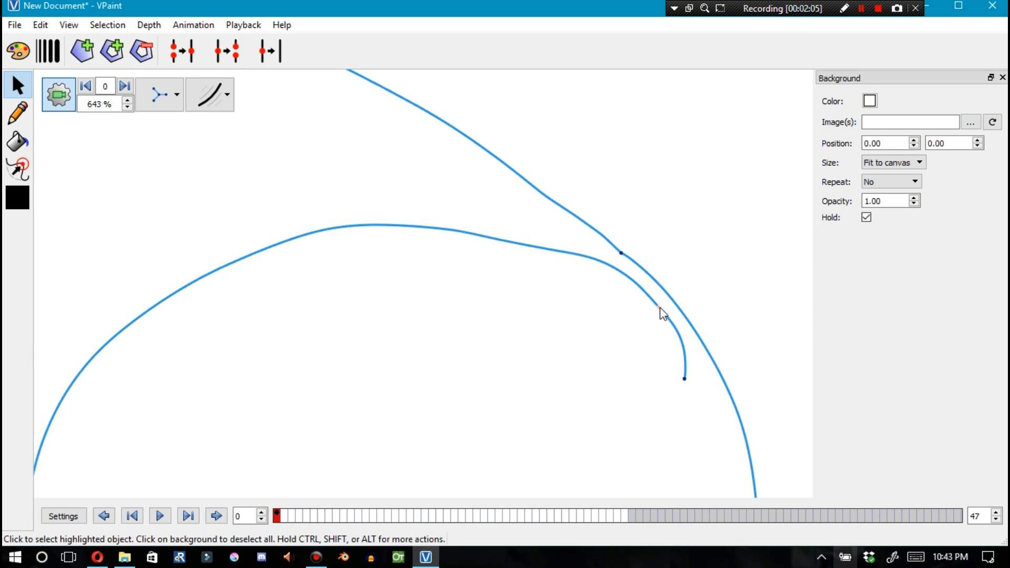
{"action": "left_click_drag", "start_coordinate": [683, 378], "coordinate": [670, 349]}
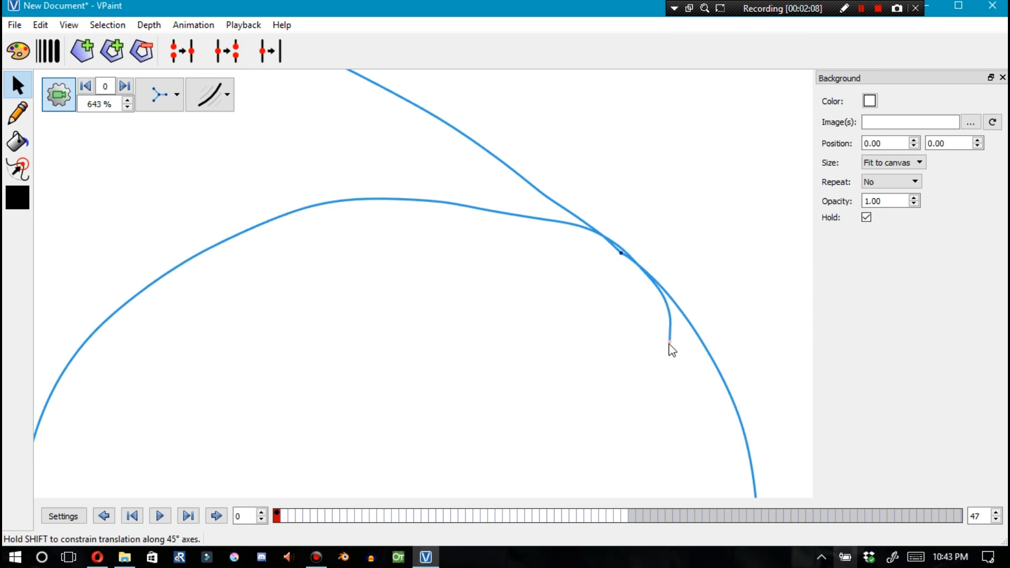
{"action": "left_click", "coordinate": [614, 250]}
{"action": "scroll", "coordinate": [614, 251], "scroll_direction": "up", "scroll_amount": 10}
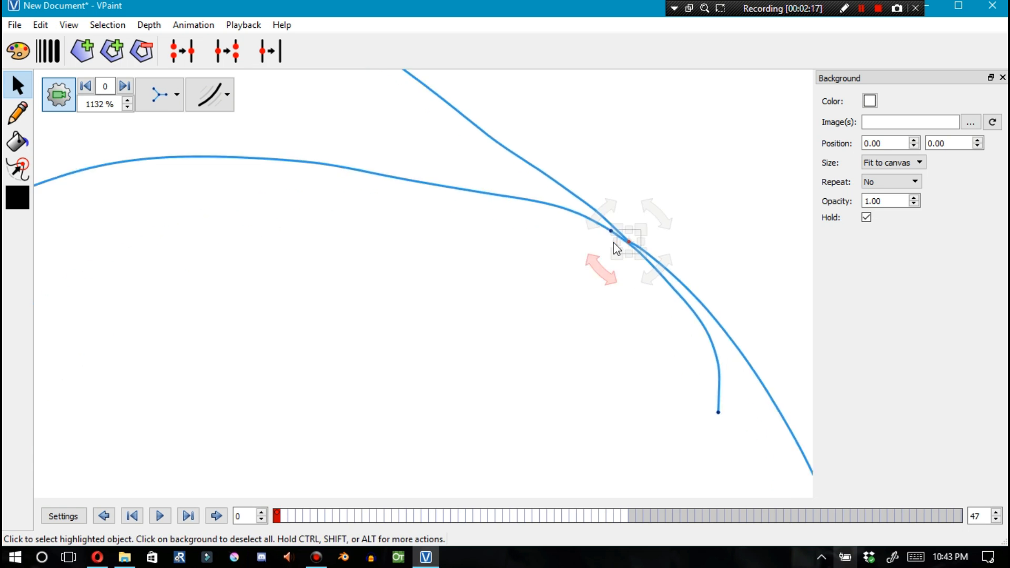
{"action": "left_click", "coordinate": [599, 153], "text": "shift"}
{"action": "key", "text": "g"}
Delete a selected curve and undo the last three edits
{"action": "scroll", "coordinate": [605, 184], "scroll_direction": "down", "scroll_amount": 5}
{"action": "left_click", "coordinate": [726, 284]}
{"action": "key", "text": "Delete"}
{"action": "scroll", "coordinate": [654, 227], "scroll_direction": "down", "scroll_amount": 11}
{"action": "key", "text": "ctrl+z"}
{"action": "key", "text": "ctrl+z"}
{"action": "key", "text": "ctrl+z"}
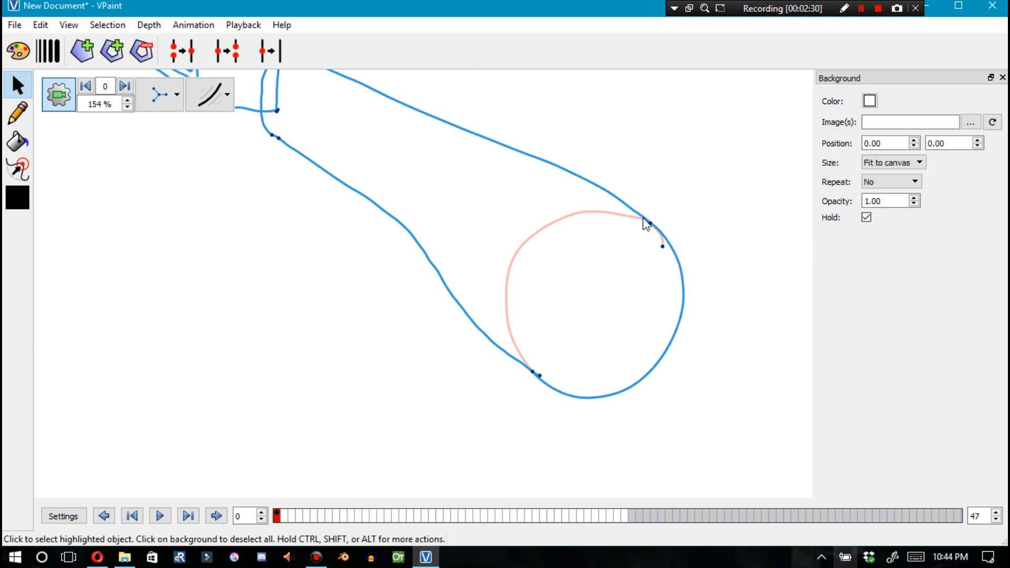
Glue the two vertices at the palm's lower-left corner
{"action": "scroll", "coordinate": [645, 226], "scroll_direction": "up", "scroll_amount": 9}
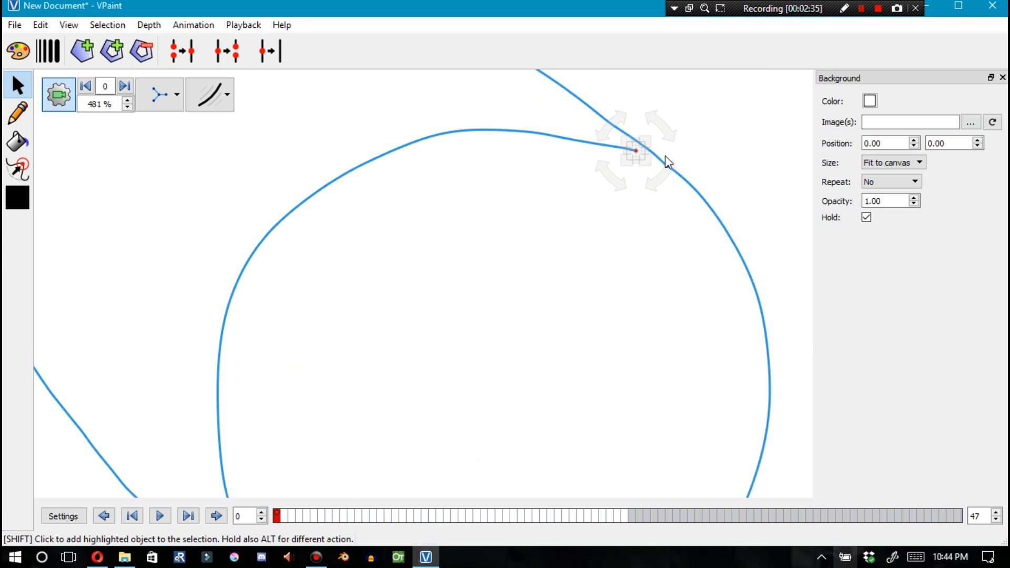
{"action": "scroll", "coordinate": [388, 311], "scroll_direction": "down", "scroll_amount": 7}
{"action": "scroll", "coordinate": [412, 305], "scroll_direction": "up", "scroll_amount": 7}
{"action": "scroll", "coordinate": [418, 142], "scroll_direction": "down", "scroll_amount": 15}
{"action": "scroll", "coordinate": [413, 143], "scroll_direction": "up", "scroll_amount": 11}
{"action": "scroll", "coordinate": [413, 142], "scroll_direction": "up", "scroll_amount": 2}
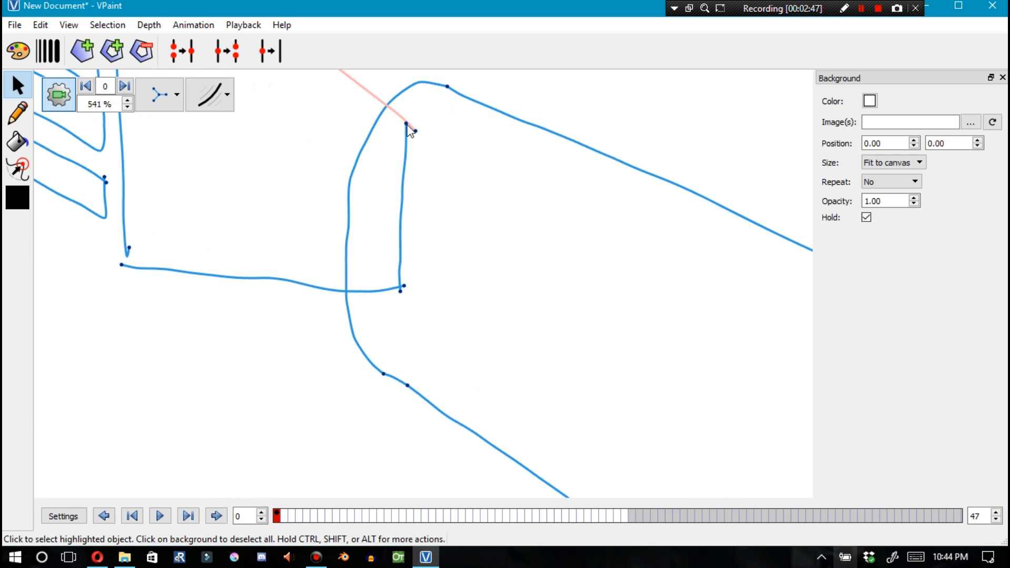
{"action": "scroll", "coordinate": [400, 311], "scroll_direction": "up", "scroll_amount": 3}
{"action": "scroll", "coordinate": [260, 197], "scroll_direction": "down", "scroll_amount": 7}
{"action": "scroll", "coordinate": [263, 200], "scroll_direction": "up", "scroll_amount": 9}
{"action": "left_click", "coordinate": [244, 219]}
{"action": "left_click", "coordinate": [223, 268], "text": "shift"}
{"action": "key", "text": "g"}
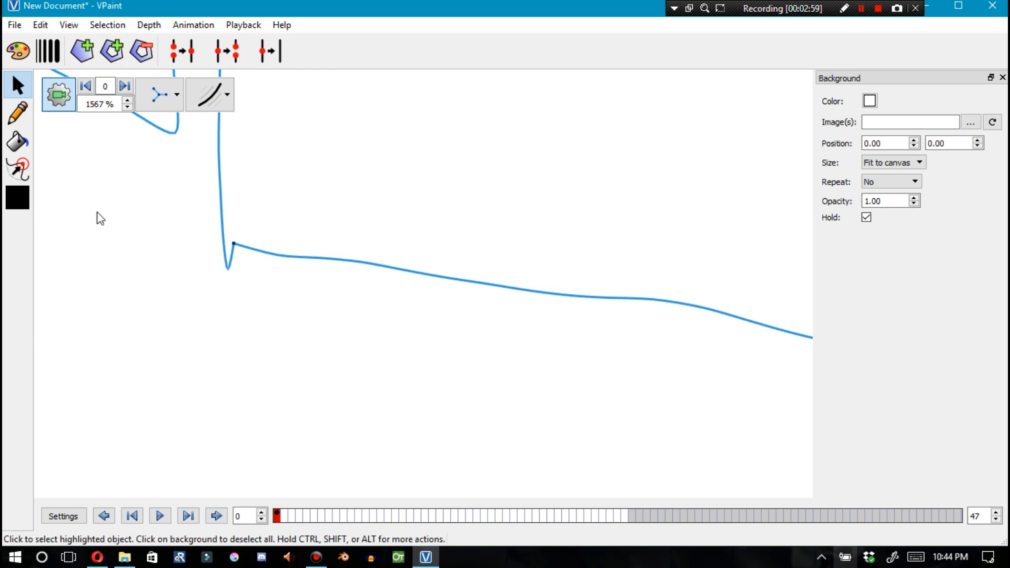
Sculpt the spike at the palm's lower-left corner smooth
{"action": "left_click", "coordinate": [18, 169]}
{"action": "left_click_drag", "start_coordinate": [229, 227], "coordinate": [235, 245]}
{"action": "scroll", "coordinate": [413, 322], "scroll_direction": "down", "scroll_amount": 11}
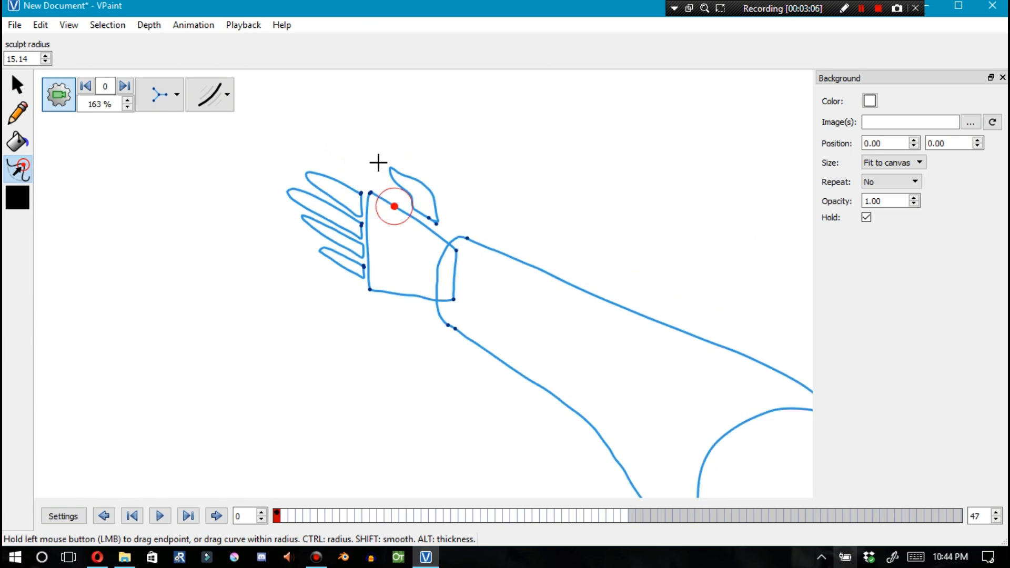
Glue the two vertices at the palm's upper-left corner
{"action": "scroll", "coordinate": [394, 217], "scroll_direction": "up", "scroll_amount": 11}
{"action": "left_click", "coordinate": [18, 84]}
{"action": "left_click", "coordinate": [327, 195]}
{"action": "left_click", "coordinate": [337, 184], "text": "shift"}
{"action": "key", "text": "g"}
Glue the two vertices where a finger meets the palm's left edge
{"action": "left_click", "coordinate": [246, 200]}
{"action": "left_click", "coordinate": [250, 190], "text": "shift"}
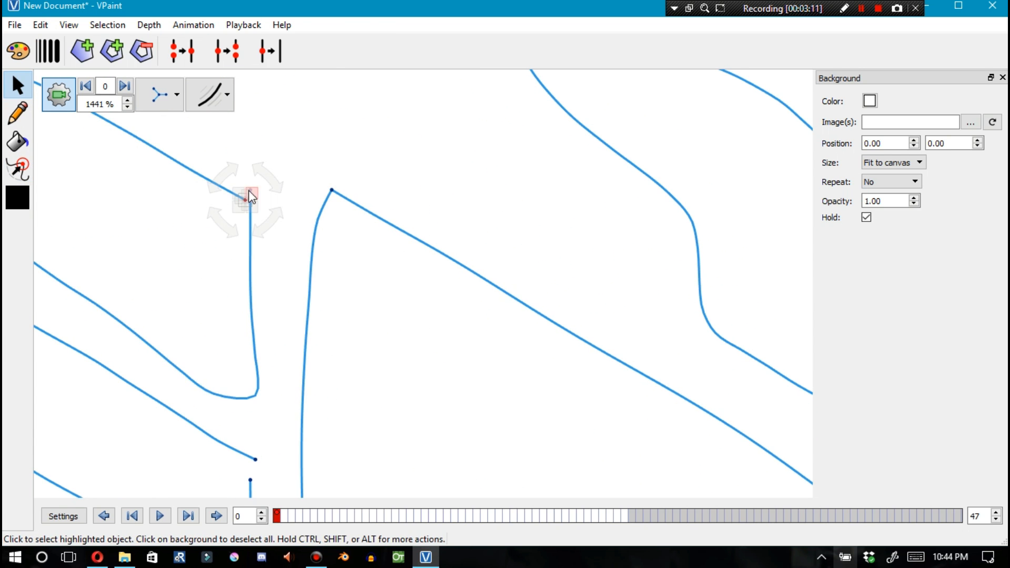
{"action": "scroll", "coordinate": [258, 211], "scroll_direction": "up", "scroll_amount": 3}
{"action": "scroll", "coordinate": [284, 225], "scroll_direction": "down", "scroll_amount": 7}
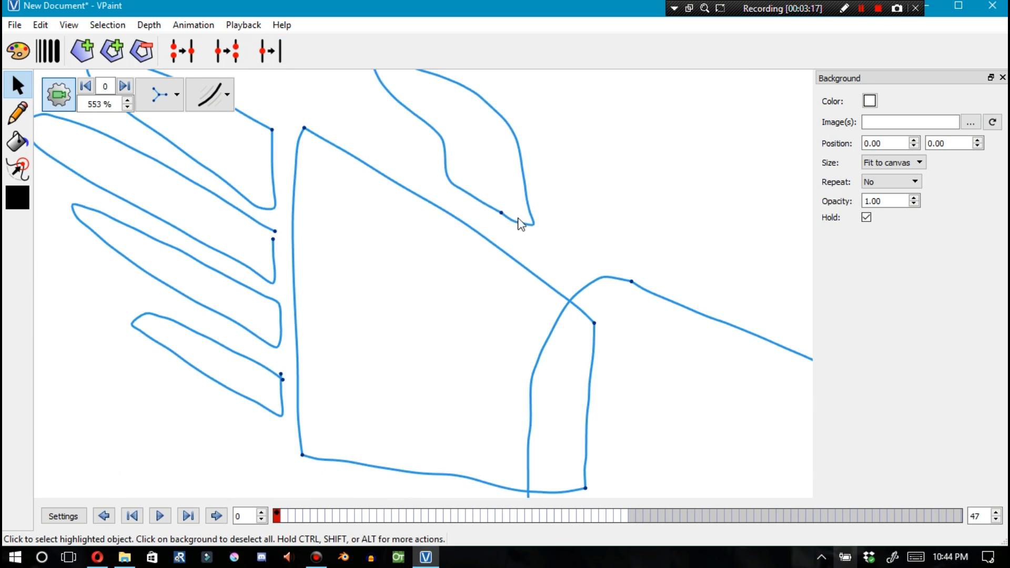
{"action": "scroll", "coordinate": [511, 219], "scroll_direction": "up", "scroll_amount": 3}
{"action": "scroll", "coordinate": [338, 163], "scroll_direction": "down", "scroll_amount": 10}
{"action": "scroll", "coordinate": [268, 208], "scroll_direction": "up", "scroll_amount": 11}
{"action": "left_click", "coordinate": [250, 184], "text": "shift"}
{"action": "key", "text": "g"}
Inspect the vertex where the lowest finger meets the palm's left edge, then view the whole arm
{"action": "scroll", "coordinate": [245, 161], "scroll_direction": "down", "scroll_amount": 5}
{"action": "scroll", "coordinate": [253, 285], "scroll_direction": "up", "scroll_amount": 4}
{"action": "left_click", "coordinate": [259, 279]}
{"action": "left_click", "coordinate": [263, 293], "text": "shift"}
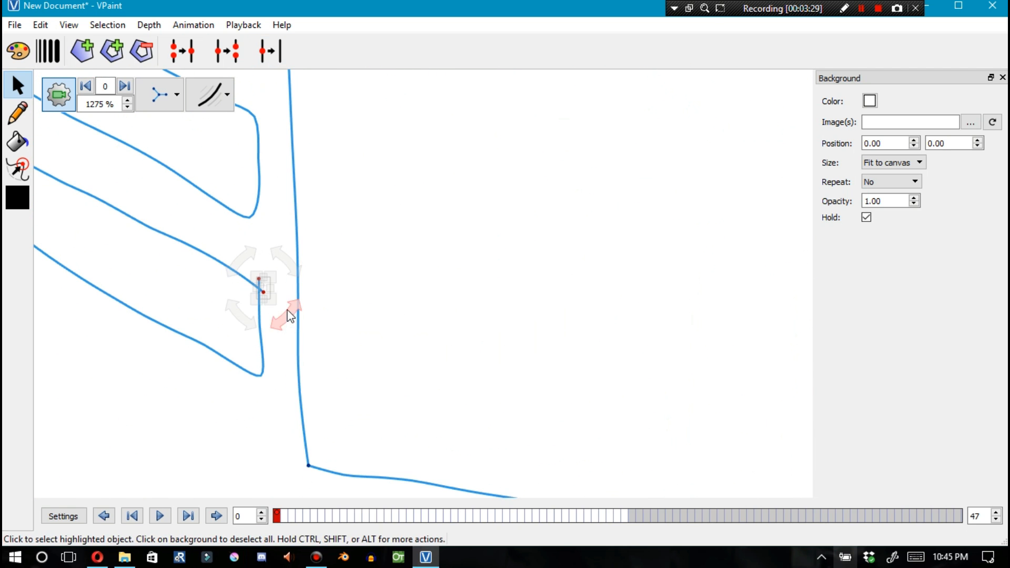
{"action": "scroll", "coordinate": [281, 271], "scroll_direction": "down", "scroll_amount": 9}
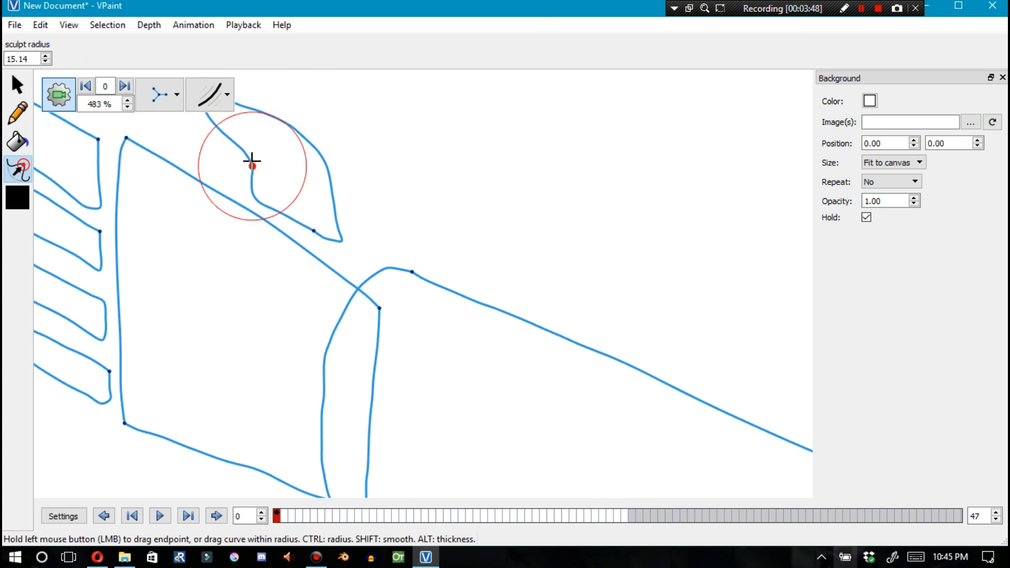
{"action": "scroll", "coordinate": [294, 173], "scroll_direction": "down", "scroll_amount": 3}
{"action": "scroll", "coordinate": [335, 191], "scroll_direction": "down", "scroll_amount": 1}
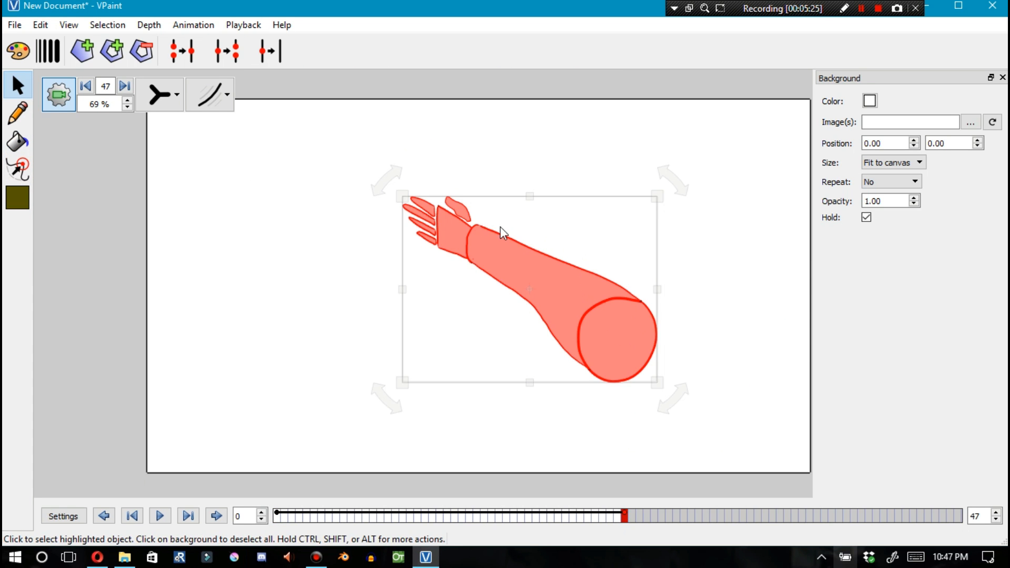
At frame 47, show filled shapes with outlines and move the thumb down below the palm
{"action": "left_click", "coordinate": [373, 279]}
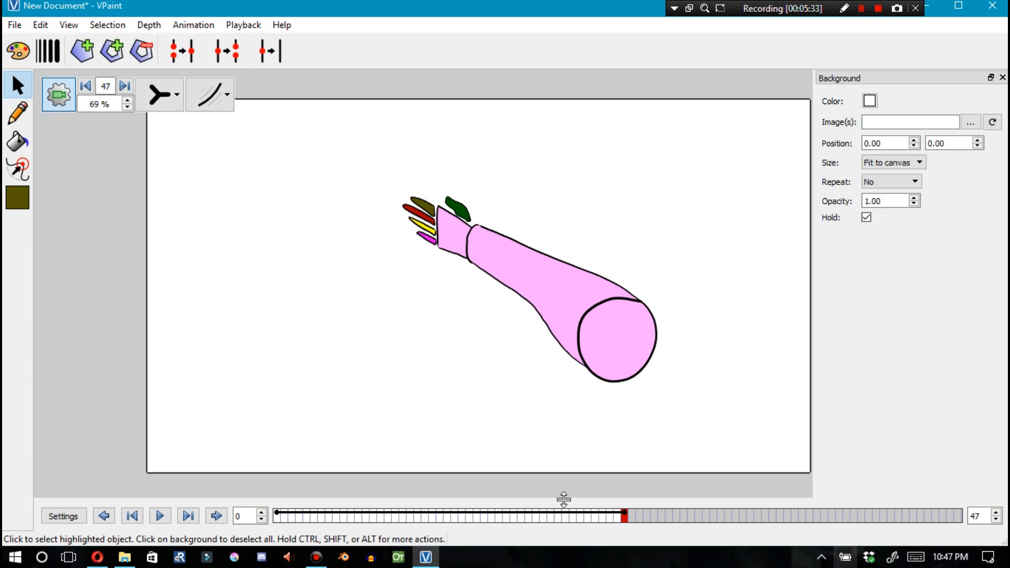
{"action": "scroll", "coordinate": [461, 207], "scroll_direction": "up", "scroll_amount": 5}
{"action": "left_click", "coordinate": [443, 231]}
{"action": "left_click", "coordinate": [441, 322]}
{"action": "left_click_drag", "start_coordinate": [462, 239], "coordinate": [414, 362]}
{"action": "left_click_drag", "start_coordinate": [441, 320], "coordinate": [460, 278]}
{"action": "left_click", "coordinate": [160, 95]}
{"action": "left_click", "coordinate": [162, 167]}
{"action": "left_click", "coordinate": [504, 315]}
{"action": "key", "text": "ctrl+z"}
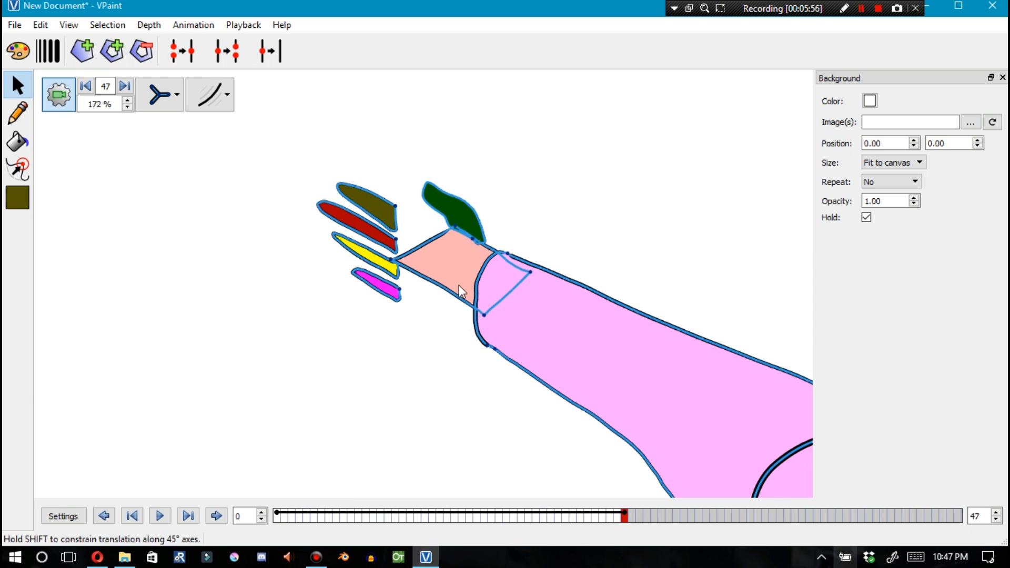
{"action": "left_click_drag", "start_coordinate": [463, 222], "coordinate": [378, 363]}
{"action": "key", "text": "F4"}
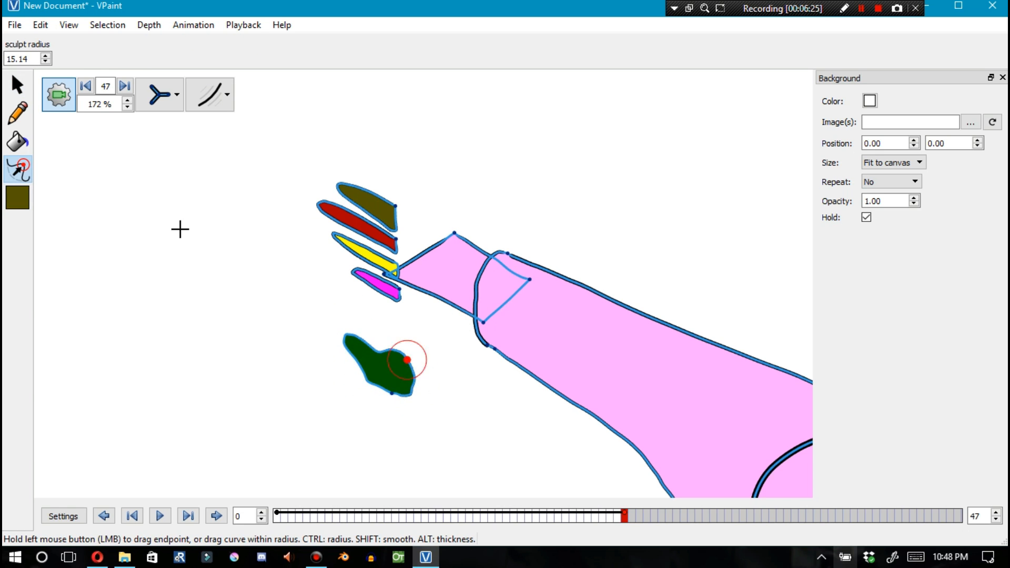
Drag the fingers into a new upward-pointing pose beside the palm at frame 47
{"action": "key", "text": "F1"}
{"action": "left_click_drag", "start_coordinate": [388, 373], "coordinate": [429, 310]}
{"action": "left_click_drag", "start_coordinate": [469, 262], "coordinate": [431, 251]}
{"action": "left_click_drag", "start_coordinate": [424, 302], "coordinate": [414, 309]}
{"action": "left_click_drag", "start_coordinate": [371, 204], "coordinate": [257, 237]}
{"action": "left_click_drag", "start_coordinate": [339, 220], "coordinate": [253, 209]}
{"action": "left_click_drag", "start_coordinate": [366, 254], "coordinate": [309, 207]}
{"action": "left_click_drag", "start_coordinate": [370, 276], "coordinate": [325, 185]}
{"action": "left_click_drag", "start_coordinate": [369, 167], "coordinate": [210, 275]}
{"action": "left_click_drag", "start_coordinate": [262, 237], "coordinate": [374, 242]}
Sculpt and nudge the lowest finger's base so it meets the palm's edge
{"action": "scroll", "coordinate": [337, 273], "scroll_direction": "up", "scroll_amount": 3}
{"action": "left_click", "coordinate": [398, 243]}
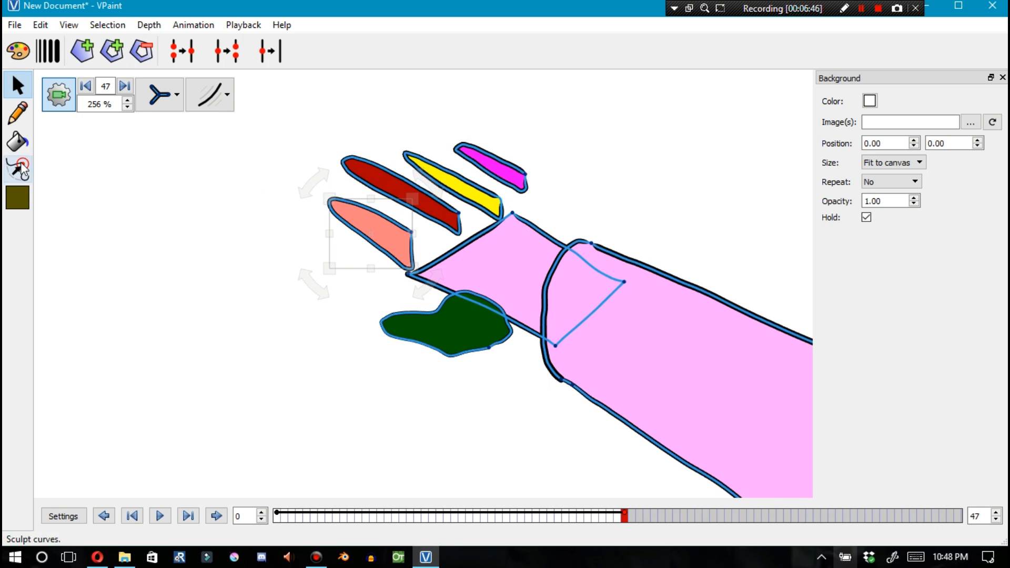
{"action": "scroll", "coordinate": [335, 289], "scroll_direction": "up", "scroll_amount": 4}
{"action": "left_click", "coordinate": [396, 259]}
{"action": "left_click_drag", "start_coordinate": [468, 190], "coordinate": [462, 193]}
{"action": "left_click", "coordinate": [18, 170]}
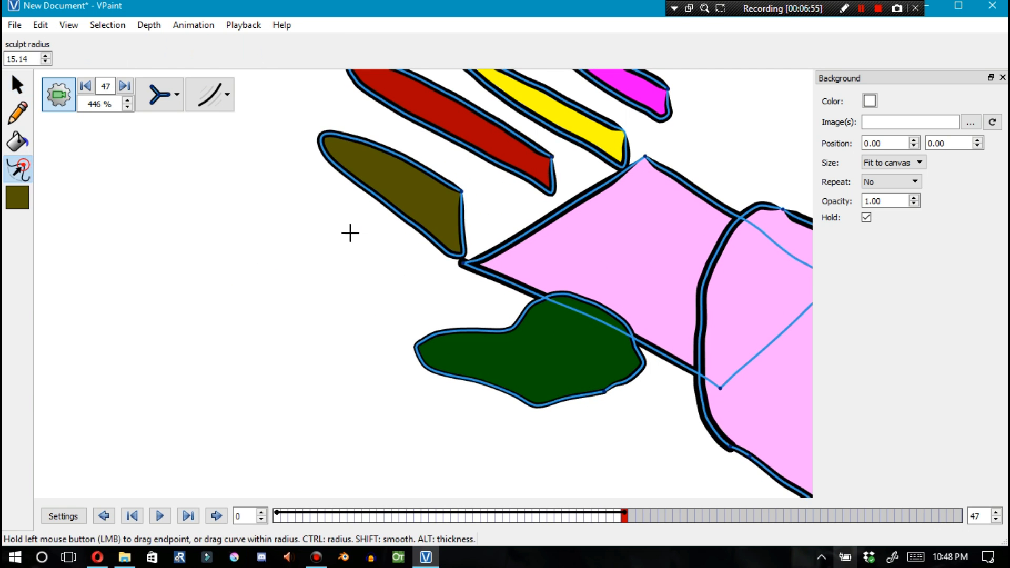
{"action": "left_click_drag", "start_coordinate": [332, 136], "coordinate": [313, 122]}
{"action": "left_click", "coordinate": [18, 84]}
{"action": "left_click_drag", "start_coordinate": [363, 163], "coordinate": [384, 178]}
{"action": "left_click", "coordinate": [18, 169]}
Adjust the remaining fingers' bases so they sit along the palm's edge
{"action": "left_click_drag", "start_coordinate": [481, 207], "coordinate": [481, 205]}
{"action": "left_click_drag", "start_coordinate": [467, 231], "coordinate": [478, 235]}
{"action": "left_click", "coordinate": [18, 85]}
{"action": "left_click_drag", "start_coordinate": [483, 148], "coordinate": [457, 173]}
{"action": "scroll", "coordinate": [554, 167], "scroll_direction": "down", "scroll_amount": 3}
{"action": "left_click_drag", "start_coordinate": [565, 138], "coordinate": [530, 155]}
{"action": "left_click_drag", "start_coordinate": [615, 106], "coordinate": [581, 138]}
{"action": "scroll", "coordinate": [519, 213], "scroll_direction": "down", "scroll_amount": 9}
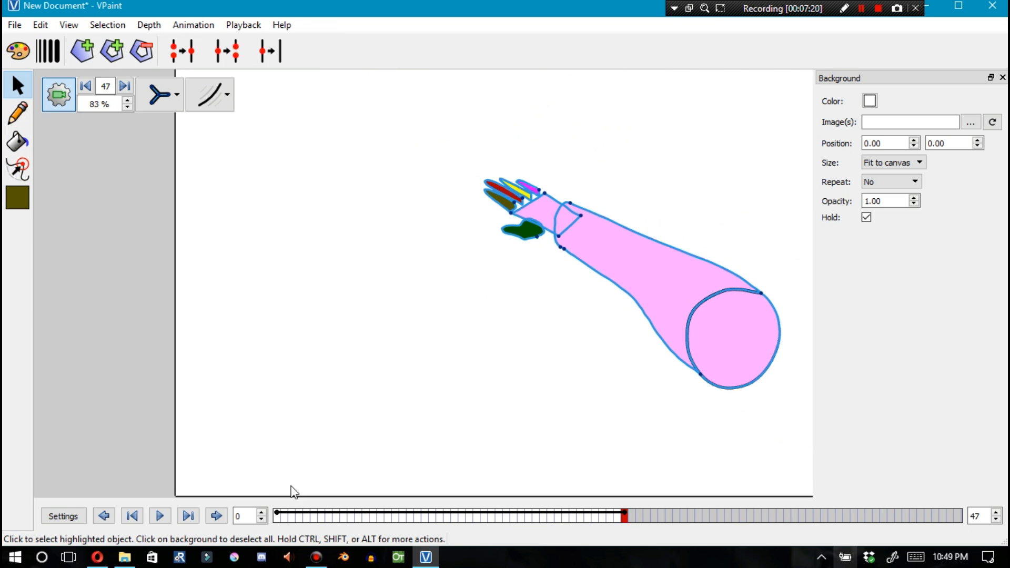
Scrub the timeline between frames 0 and 47 to preview the hand's interpolation
{"action": "left_click", "coordinate": [276, 515]}
{"action": "left_click_drag", "start_coordinate": [293, 520], "coordinate": [351, 515]}
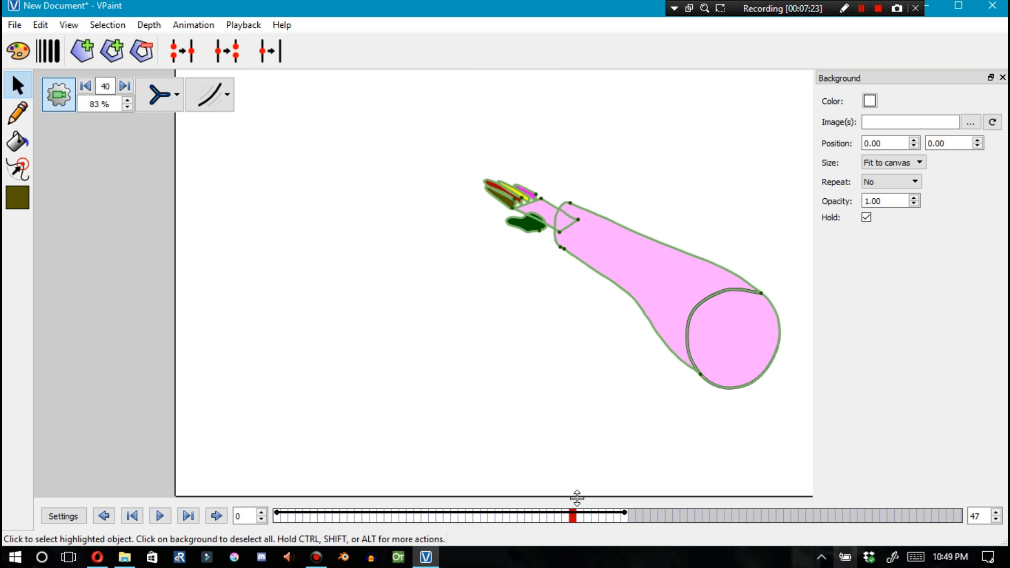
{"action": "left_click", "coordinate": [159, 98]}
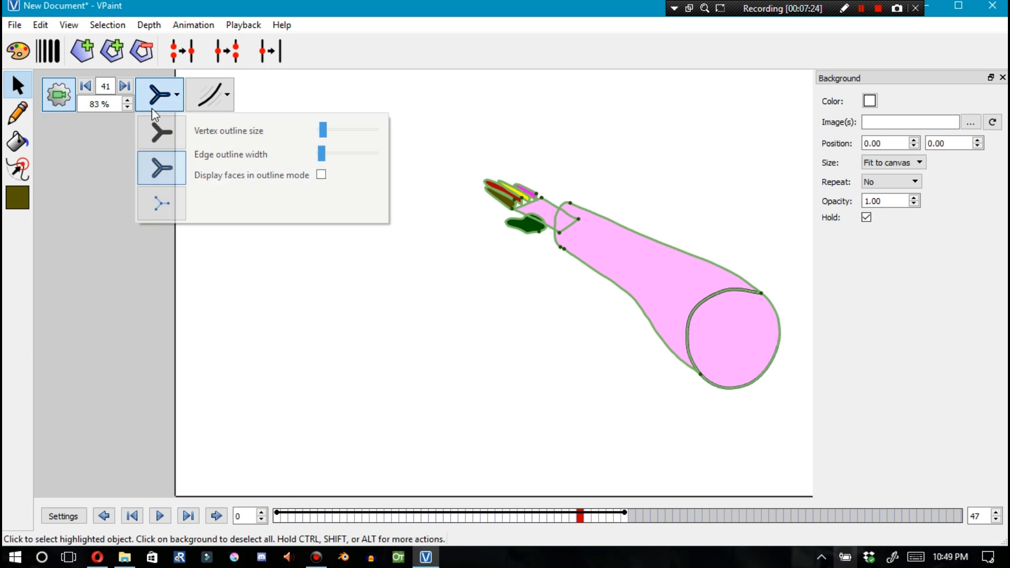
{"action": "left_click", "coordinate": [161, 166]}
{"action": "left_click", "coordinate": [624, 515]}
{"action": "left_click_drag", "start_coordinate": [624, 515], "coordinate": [276, 505]}
Inspect the fingers at frame 0 by selecting them and stepping through the first frames
{"action": "scroll", "coordinate": [486, 224], "scroll_direction": "up", "scroll_amount": 6}
{"action": "left_click", "coordinate": [558, 213]}
{"action": "left_click", "coordinate": [542, 88]}
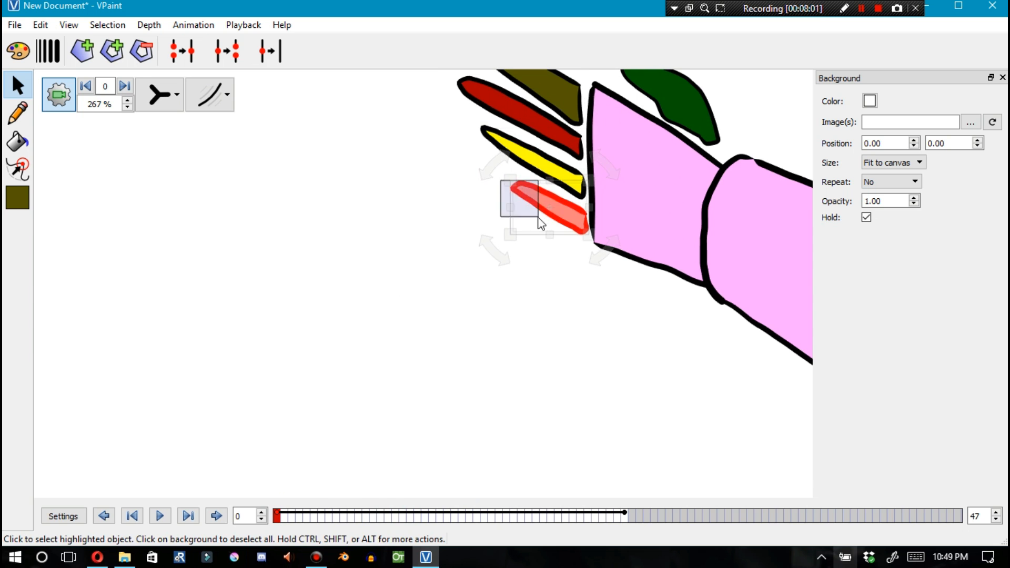
{"action": "left_click", "coordinate": [521, 173], "text": "shift"}
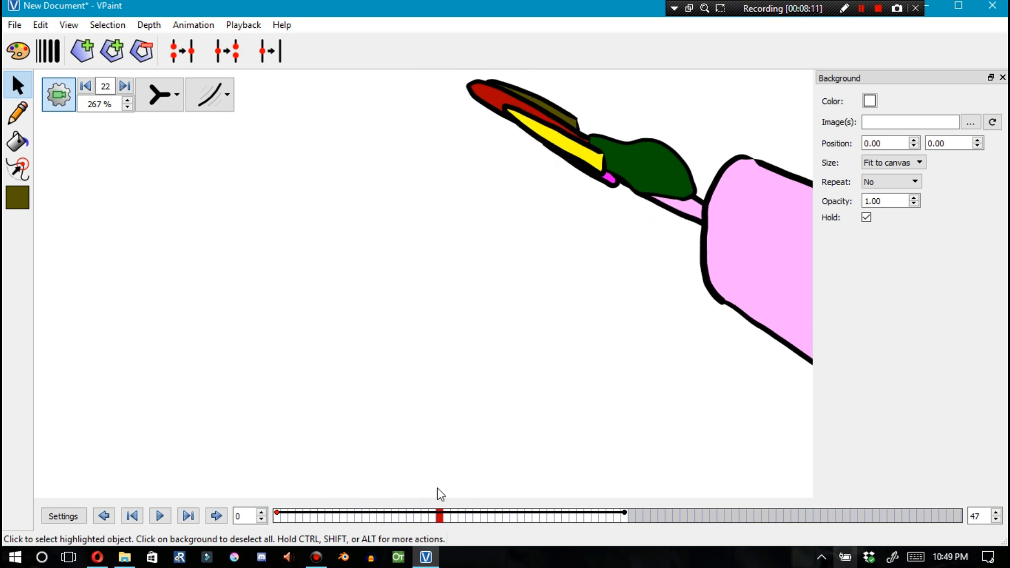
{"action": "left_click_drag", "start_coordinate": [438, 493], "coordinate": [396, 498]}
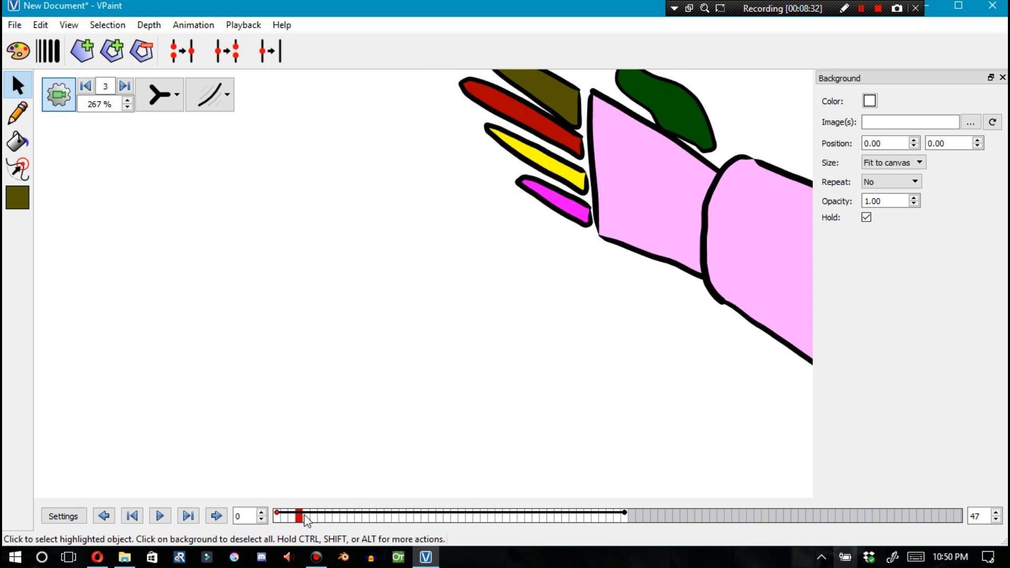
{"action": "left_click", "coordinate": [542, 210]}
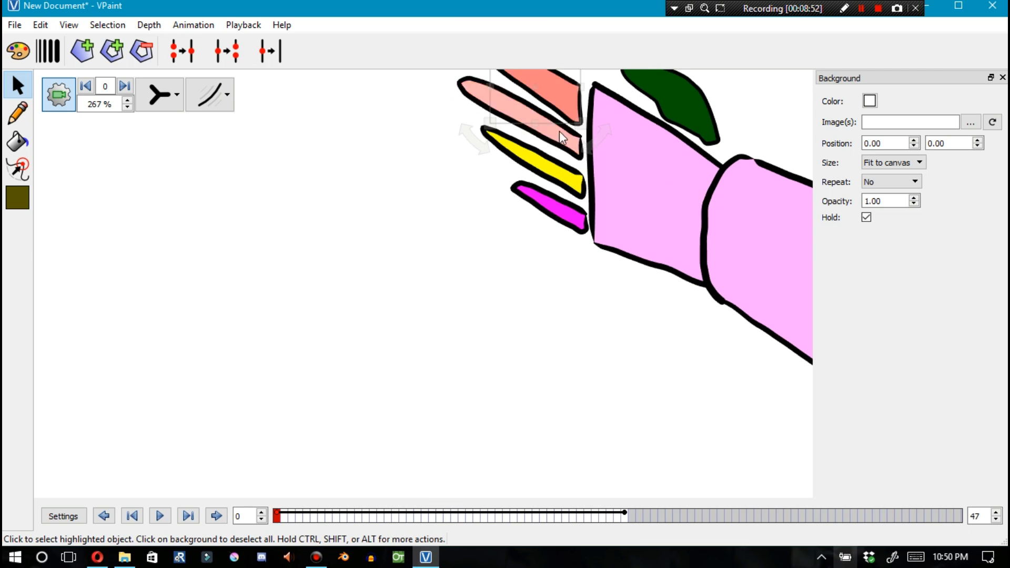
{"action": "key", "text": "Left"}
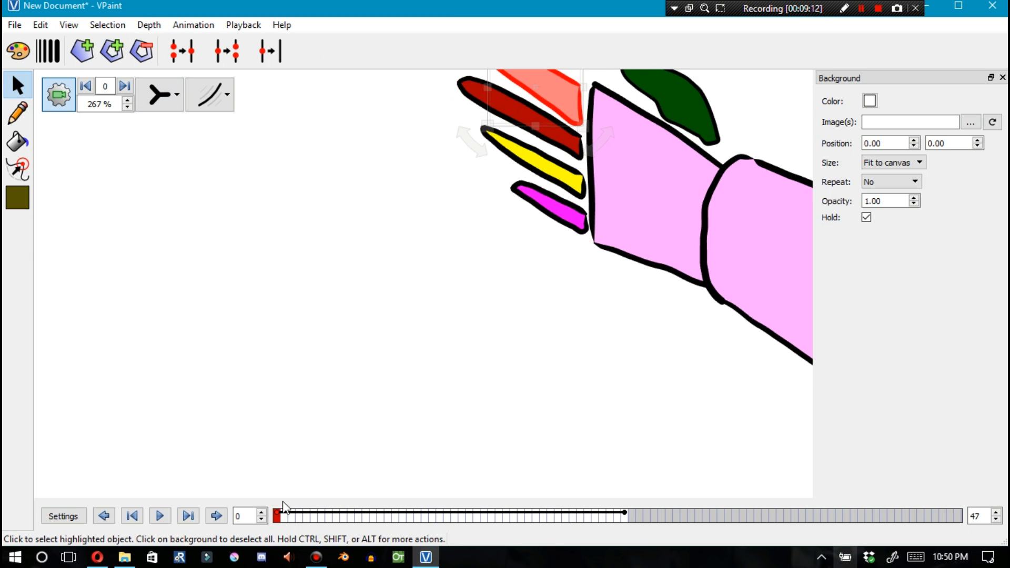
{"action": "left_click_drag", "start_coordinate": [305, 517], "coordinate": [278, 524]}
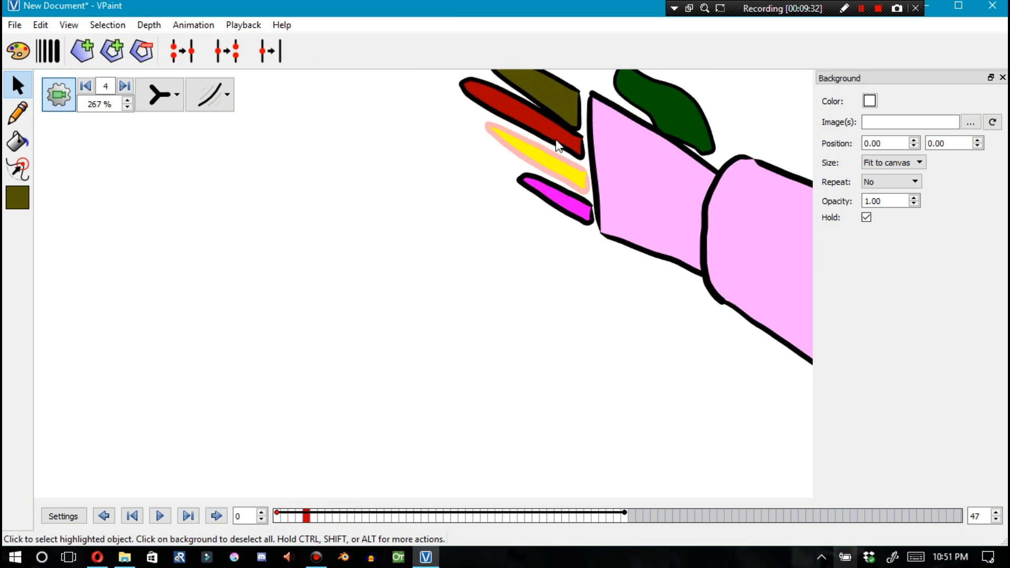
{"action": "mouse_move", "coordinate": [328, 517]}
{"action": "left_mouse_down"}
{"action": "mouse_move", "coordinate": [278, 521]}
{"action": "mouse_move", "coordinate": [340, 521]}
{"action": "left_mouse_up"}
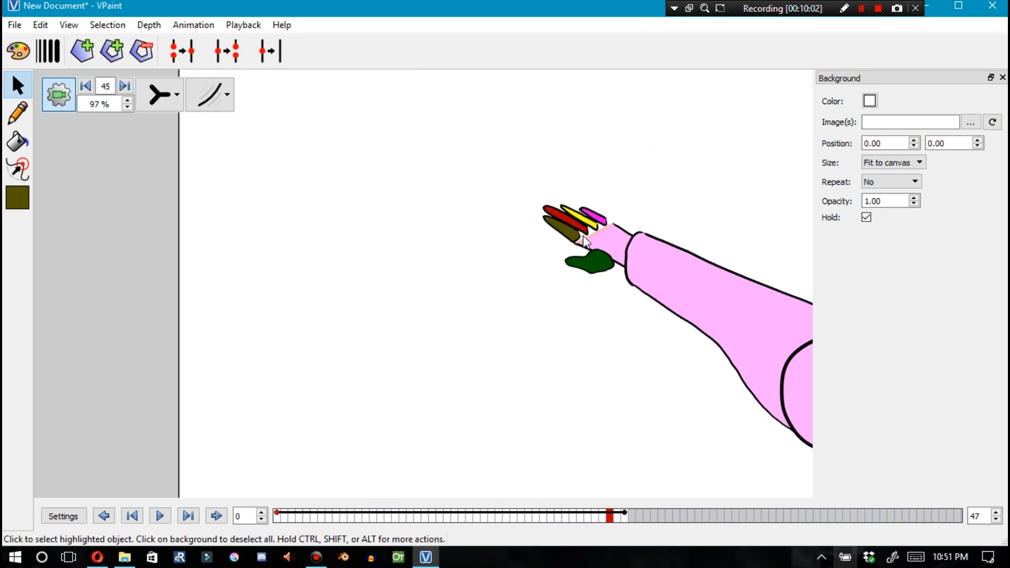
{"action": "scroll", "coordinate": [632, 325], "scroll_direction": "down", "scroll_amount": 2}
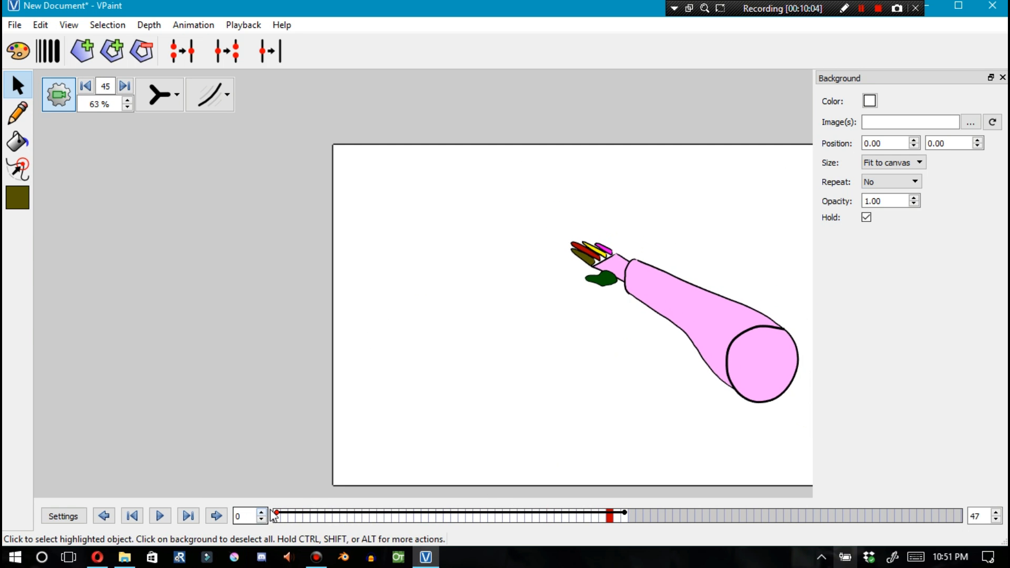
Play the animation and try moving a hand part at frame 47, undoing the move
{"action": "key", "text": "space"}
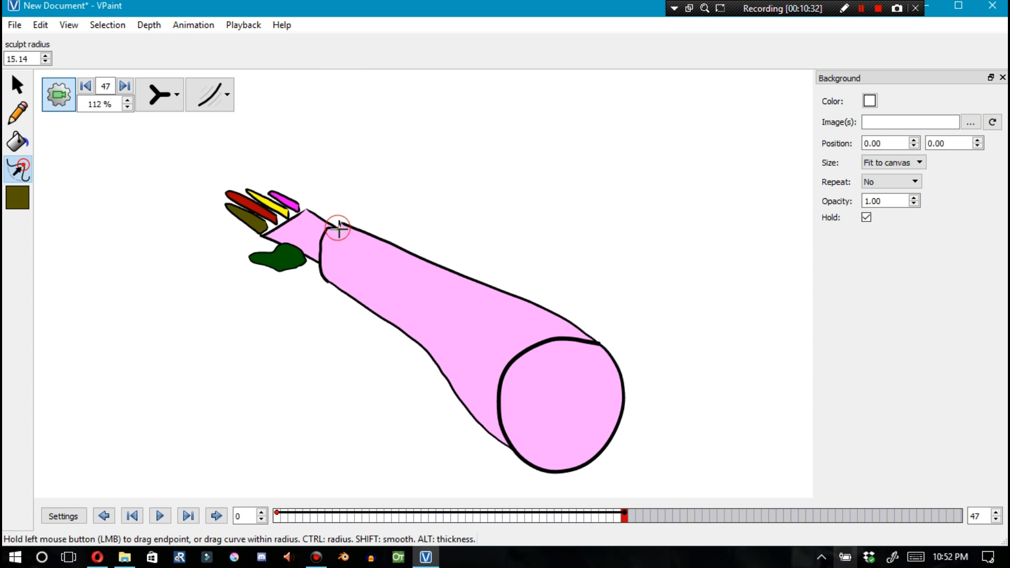
{"action": "left_click_drag", "start_coordinate": [339, 228], "coordinate": [344, 219]}
{"action": "key", "text": "F1"}
{"action": "scroll", "coordinate": [341, 222], "scroll_direction": "up", "scroll_amount": 7}
{"action": "left_click_drag", "start_coordinate": [353, 180], "coordinate": [378, 228]}
{"action": "key", "text": "ctrl+z"}
Switch the display to outline-only mode to inspect the arm's curves, then restore filled view
{"action": "left_click", "coordinate": [157, 107]}
{"action": "left_click", "coordinate": [160, 203]}
{"action": "left_click", "coordinate": [429, 180]}
{"action": "scroll", "coordinate": [360, 258], "scroll_direction": "down", "scroll_amount": 5}
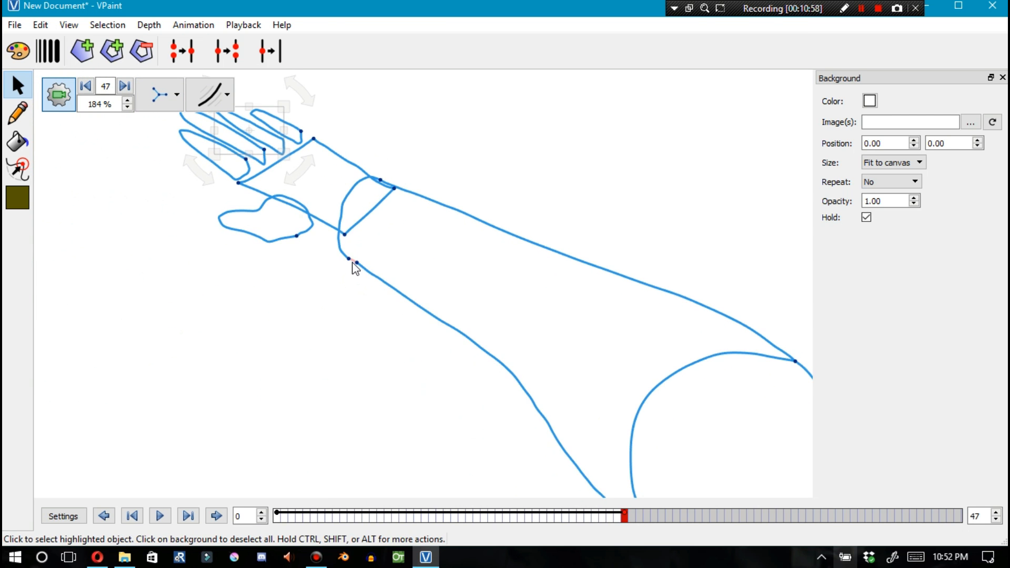
{"action": "scroll", "coordinate": [294, 271], "scroll_direction": "down", "scroll_amount": 1}
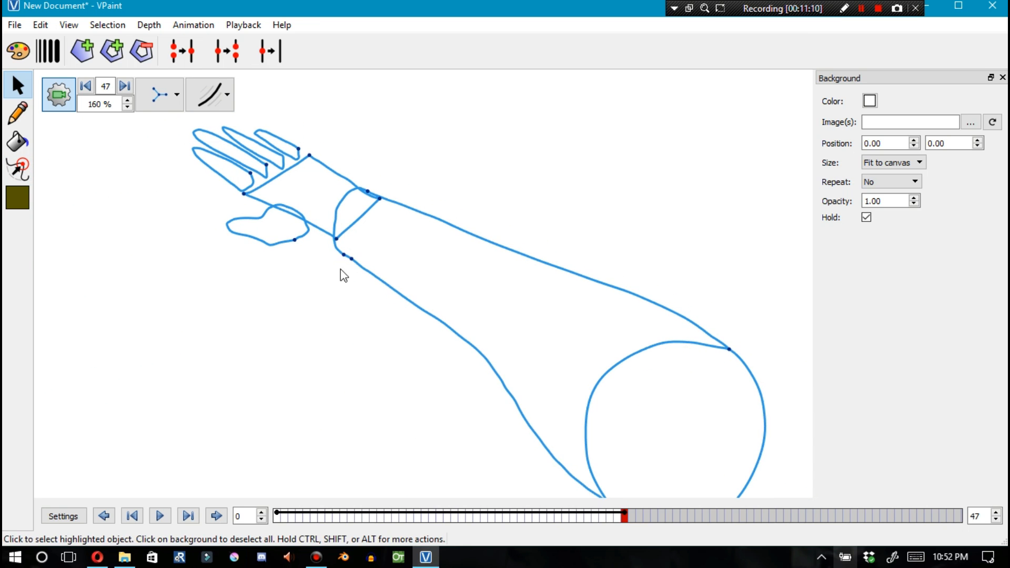
{"action": "left_click", "coordinate": [172, 103]}
{"action": "scroll", "coordinate": [294, 279], "scroll_direction": "down", "scroll_amount": 2}
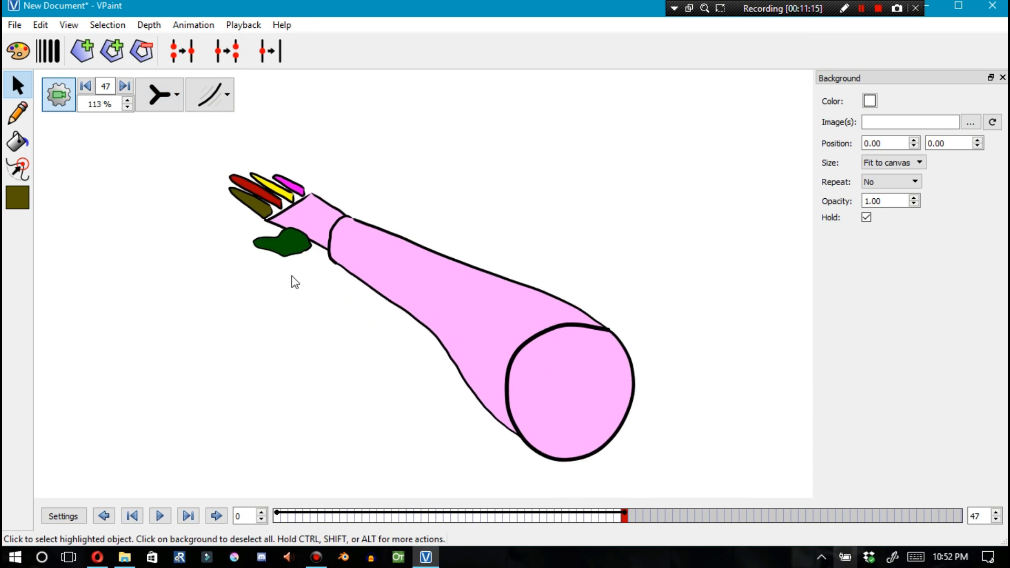
Draw two blue curves along the forearm at frame 0 and select them
{"action": "left_click", "coordinate": [17, 169]}
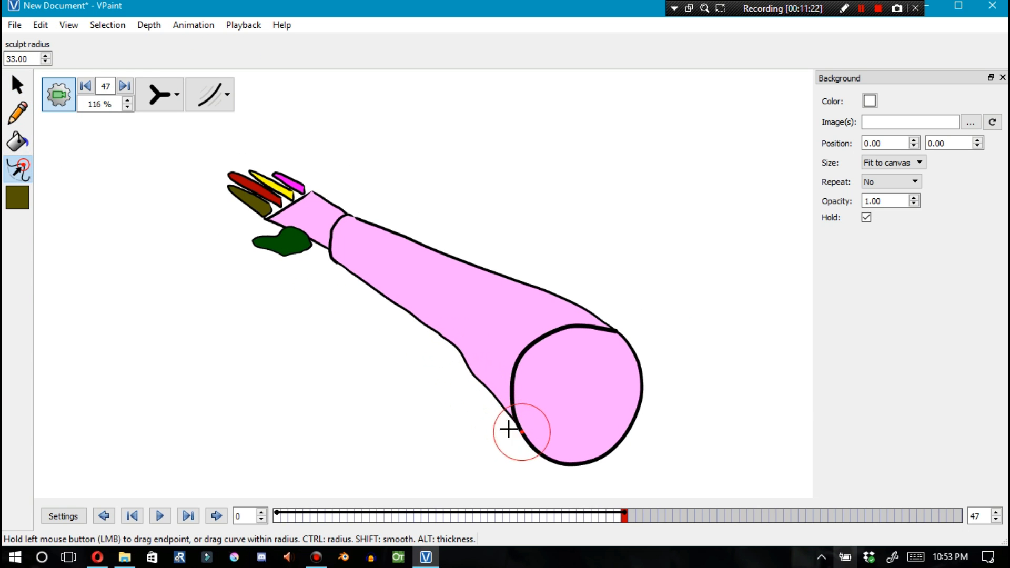
{"action": "mouse_move", "coordinate": [602, 502]}
{"action": "left_mouse_down"}
{"action": "mouse_move", "coordinate": [327, 511]}
{"action": "mouse_move", "coordinate": [600, 489]}
{"action": "mouse_move", "coordinate": [356, 501]}
{"action": "mouse_move", "coordinate": [559, 485]}
{"action": "mouse_move", "coordinate": [281, 494]}
{"action": "left_mouse_up"}
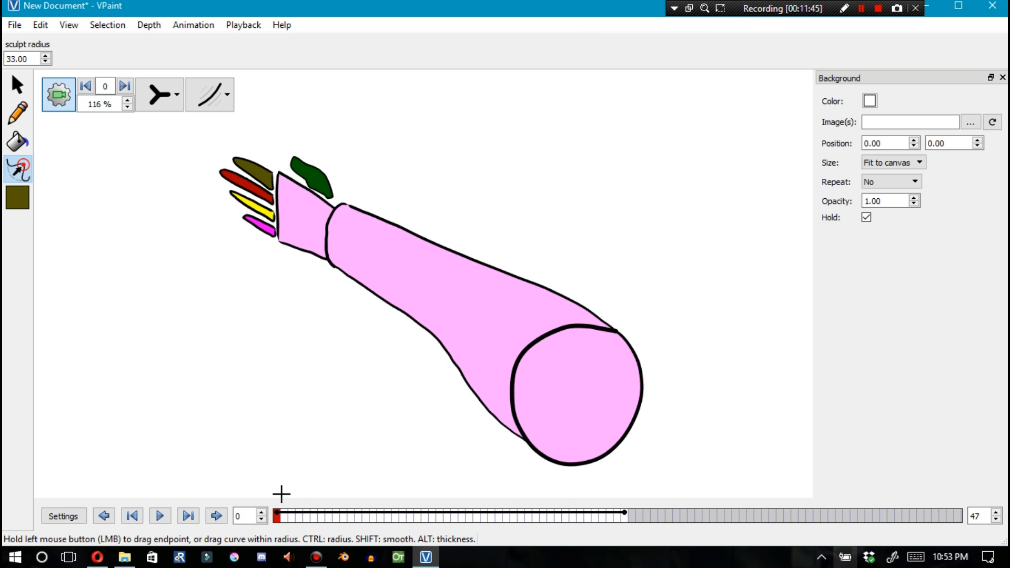
{"action": "left_click", "coordinate": [27, 120]}
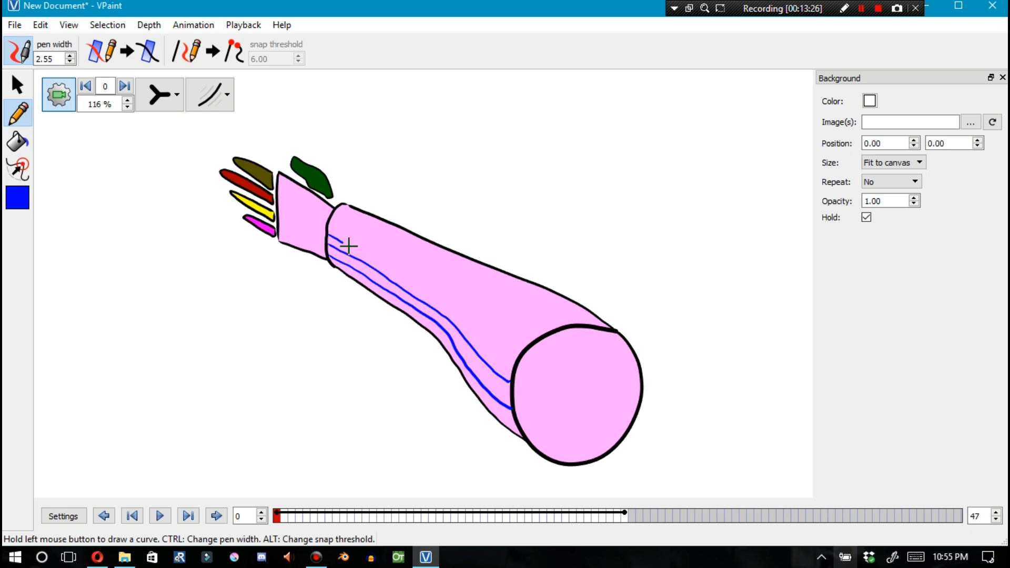
{"action": "key", "text": "F1"}
{"action": "left_click", "coordinate": [453, 348]}
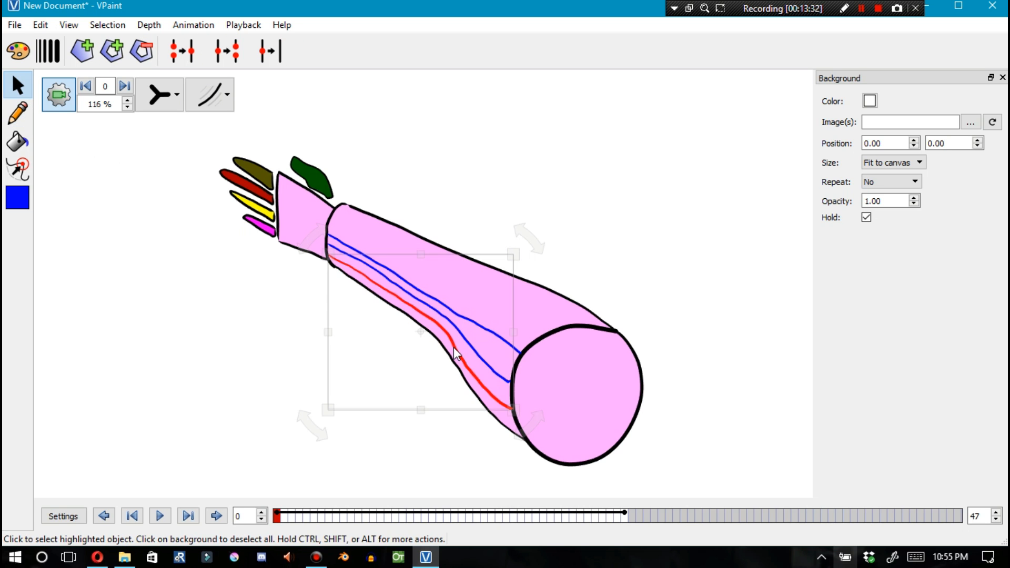
Compare frames 47 and 0 by selecting the forearm and the new curves on each
{"action": "left_click", "coordinate": [625, 517]}
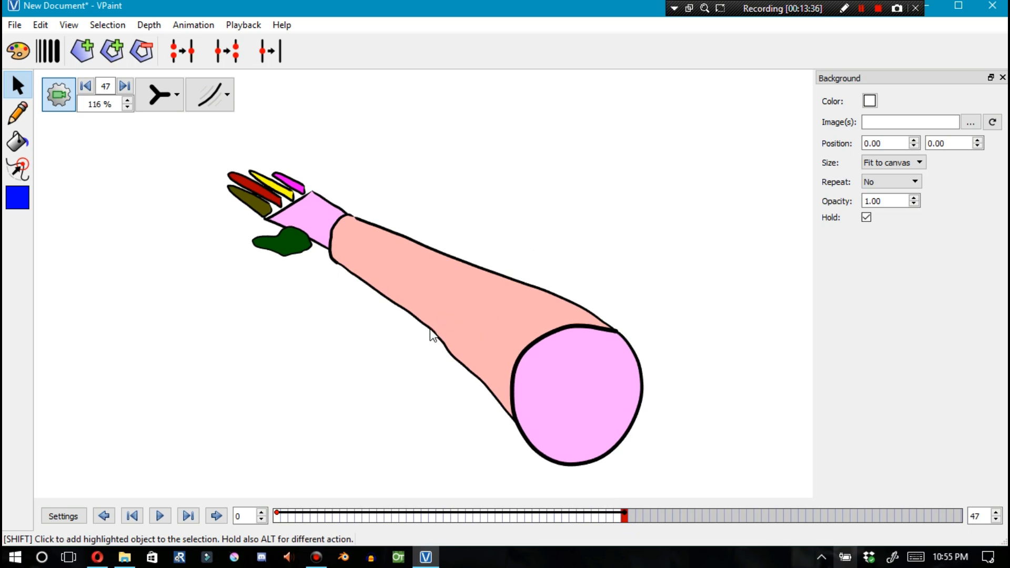
{"action": "left_click", "coordinate": [438, 343]}
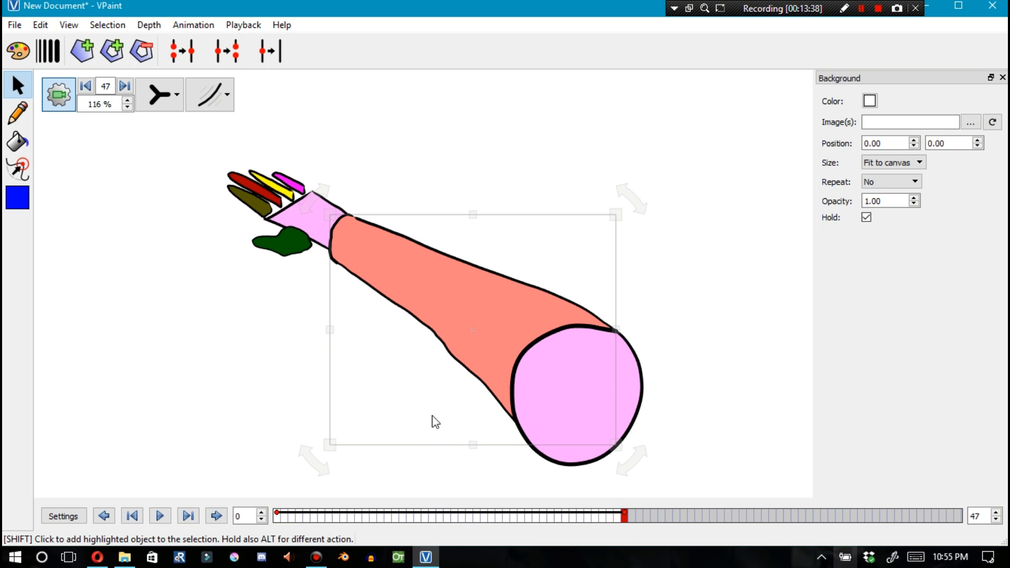
{"action": "left_click", "coordinate": [409, 340]}
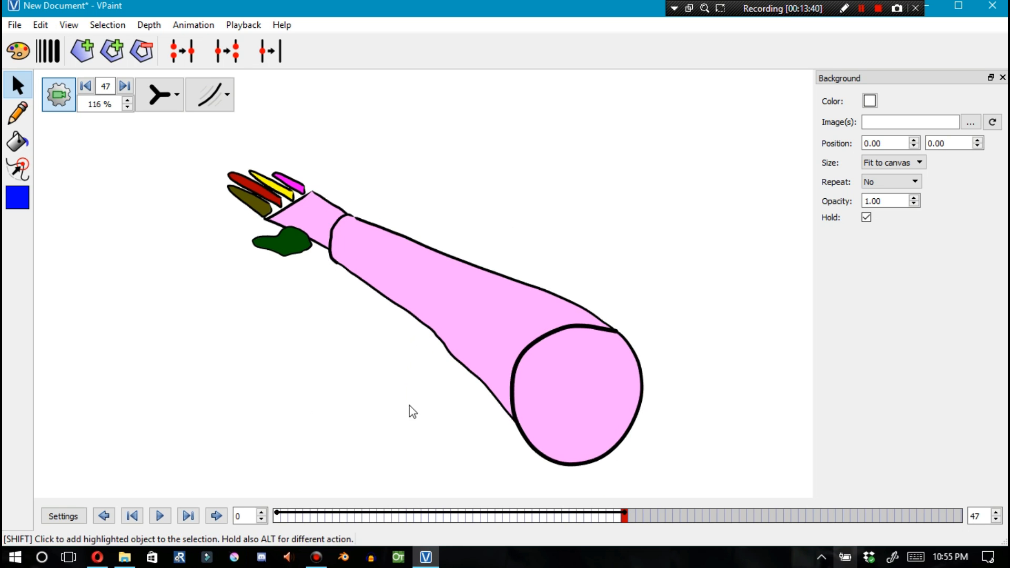
{"action": "left_click", "coordinate": [277, 517]}
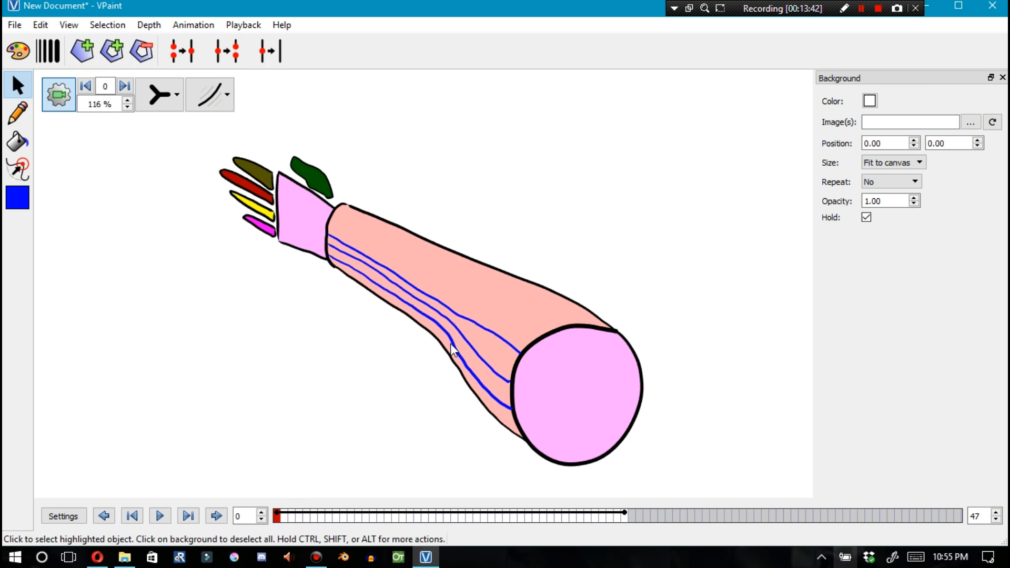
{"action": "left_click", "coordinate": [454, 346]}
{"action": "left_click", "coordinate": [625, 516]}
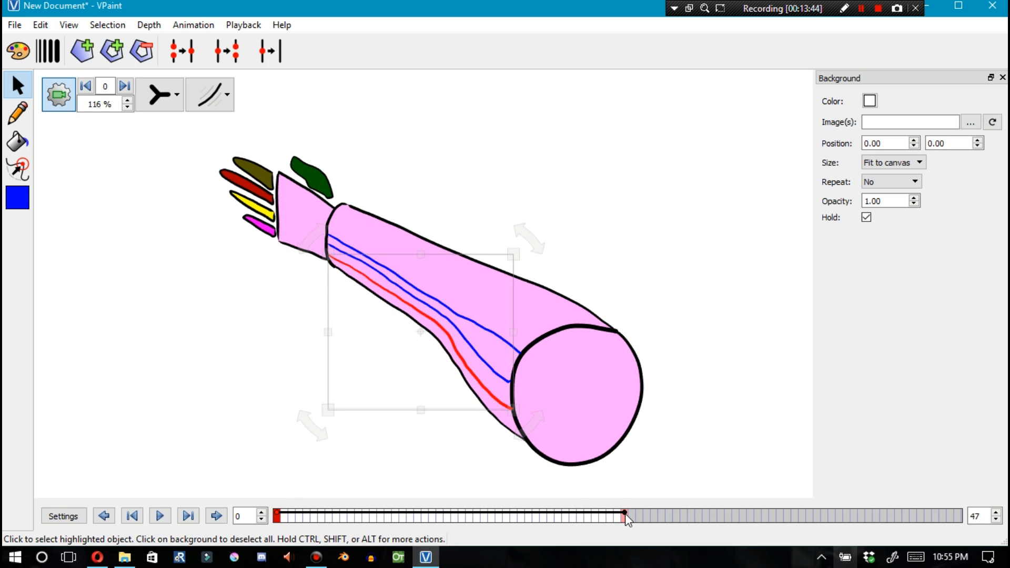
Scrub the timeline from frame 47 toward frame 0 to check where the new curves appear
{"action": "left_click", "coordinate": [619, 491]}
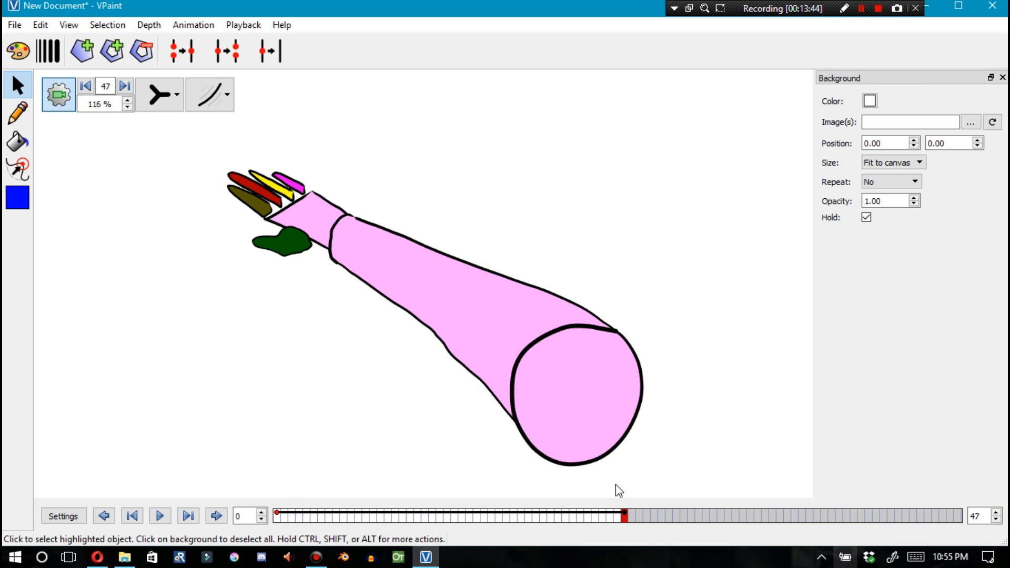
{"action": "left_click", "coordinate": [444, 345], "text": "shift"}
{"action": "left_click", "coordinate": [396, 450]}
{"action": "mouse_move", "coordinate": [277, 516]}
{"action": "left_mouse_down"}
{"action": "mouse_move", "coordinate": [625, 528]}
{"action": "mouse_move", "coordinate": [306, 520]}
{"action": "mouse_move", "coordinate": [613, 520]}
{"action": "mouse_move", "coordinate": [574, 518]}
{"action": "mouse_move", "coordinate": [278, 517]}
{"action": "left_mouse_up"}
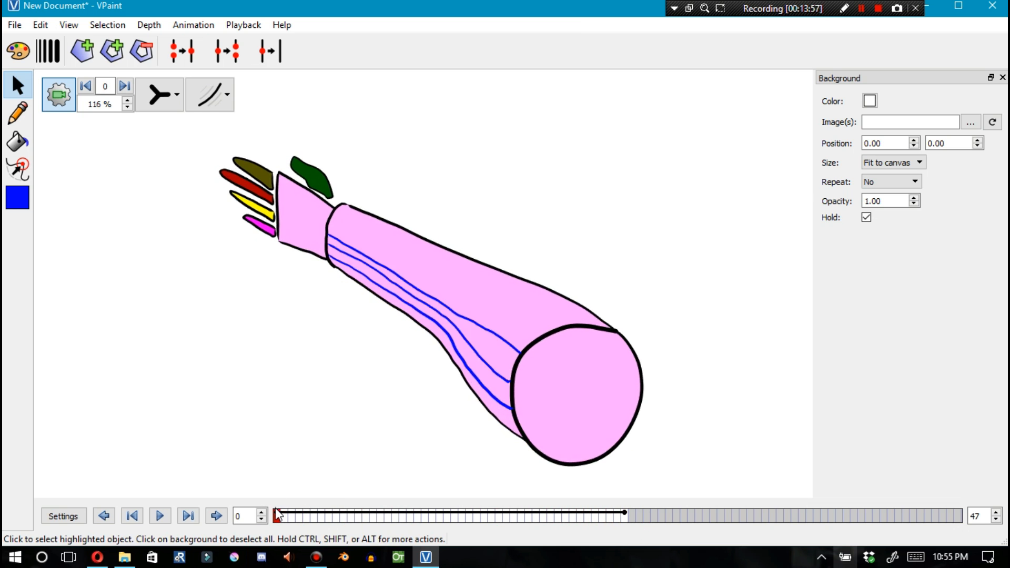
{"action": "left_click", "coordinate": [624, 516]}
{"action": "left_click_drag", "start_coordinate": [626, 520], "coordinate": [277, 517]}
{"action": "left_click", "coordinate": [472, 327], "text": "shift"}
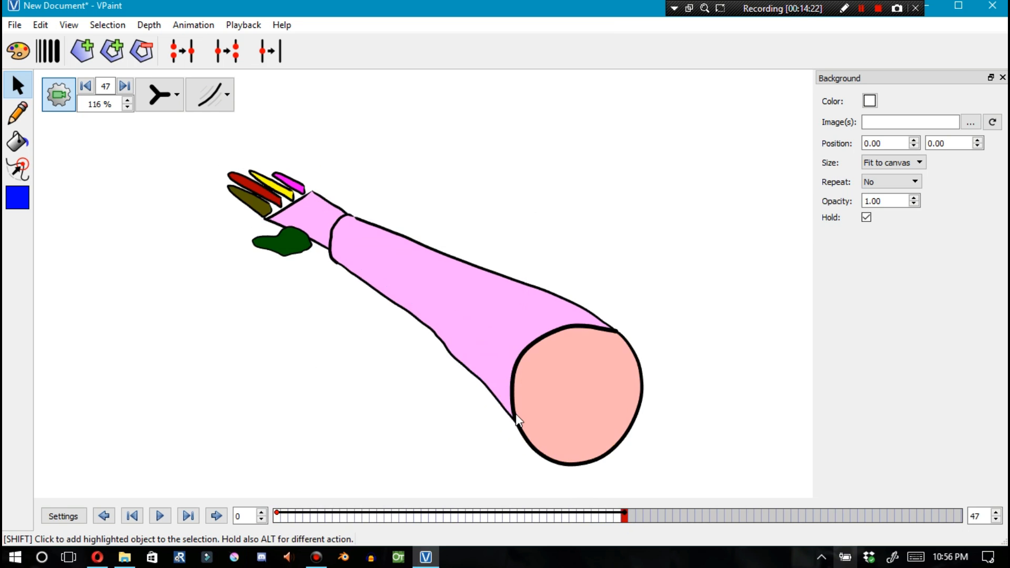
{"action": "left_click_drag", "start_coordinate": [624, 520], "coordinate": [417, 518]}
Switch to outline-only display and zoom in on the new curves' ends near the forearm's base
{"action": "scroll", "coordinate": [527, 403], "scroll_direction": "up", "scroll_amount": 3}
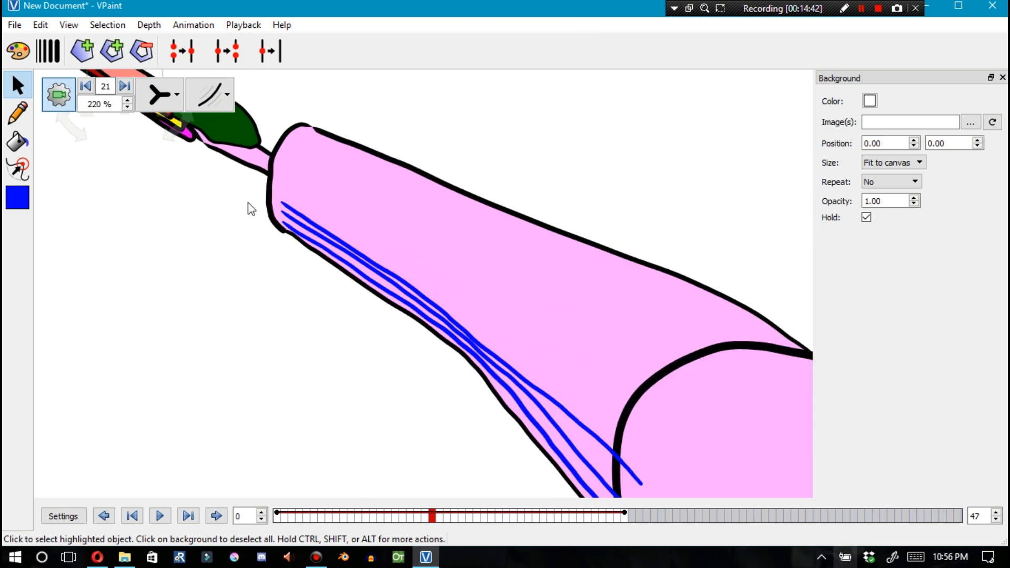
{"action": "left_click", "coordinate": [161, 95]}
{"action": "left_click", "coordinate": [163, 205]}
{"action": "scroll", "coordinate": [290, 227], "scroll_direction": "up", "scroll_amount": 4}
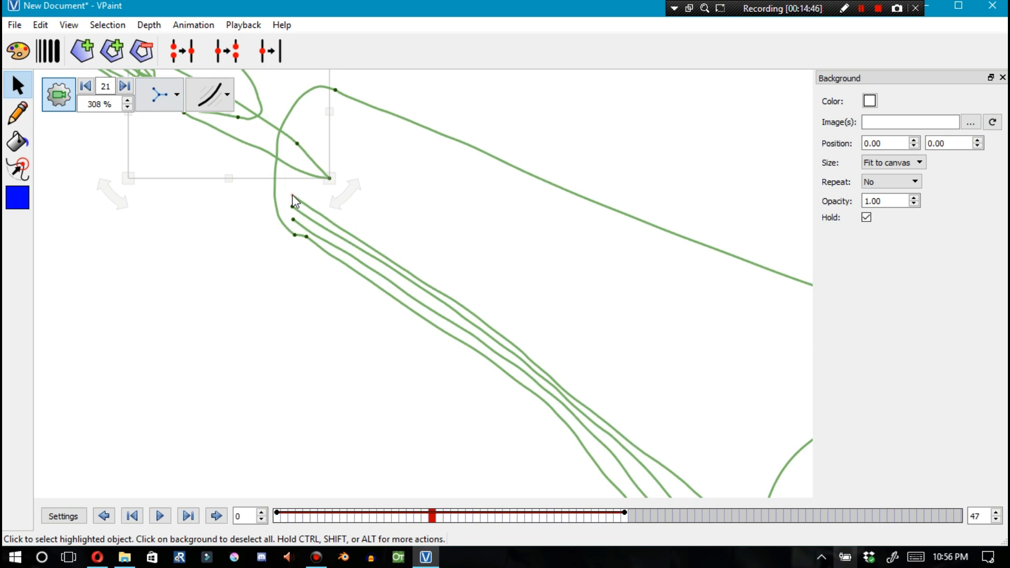
{"action": "left_click_drag", "start_coordinate": [291, 218], "coordinate": [279, 212]}
{"action": "scroll", "coordinate": [314, 242], "scroll_direction": "down", "scroll_amount": 10}
{"action": "scroll", "coordinate": [529, 413], "scroll_direction": "up", "scroll_amount": 12}
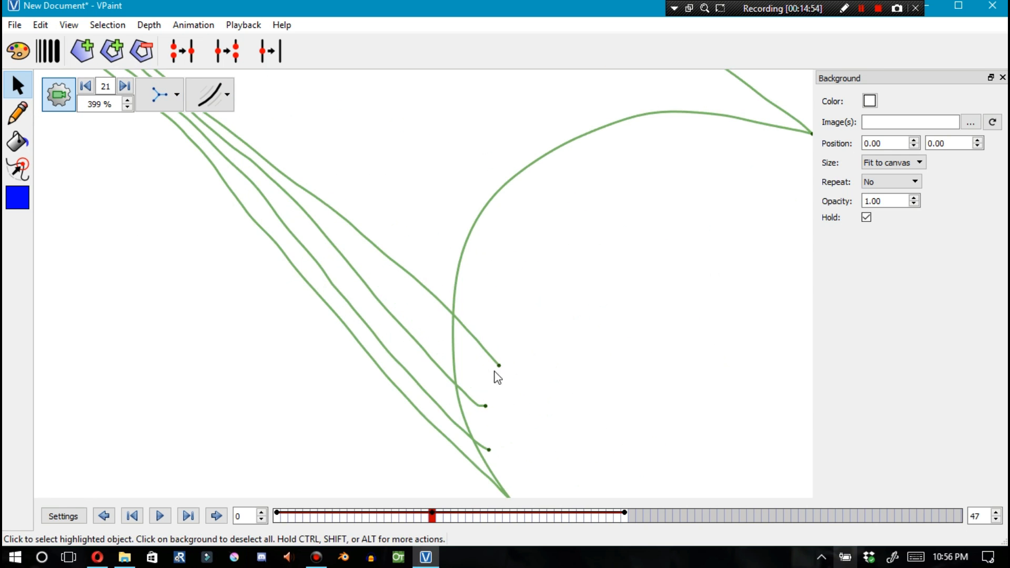
At frame 21, pull the ends of the three new curves back inward toward the forearm's base
{"action": "left_click_drag", "start_coordinate": [498, 364], "coordinate": [450, 317]}
{"action": "left_click_drag", "start_coordinate": [483, 406], "coordinate": [452, 381]}
{"action": "left_click_drag", "start_coordinate": [484, 448], "coordinate": [468, 436]}
Switch back to normal display and return to frame 0
{"action": "left_click", "coordinate": [160, 95]}
{"action": "left_click", "coordinate": [163, 131]}
{"action": "left_click", "coordinate": [502, 279]}
{"action": "scroll", "coordinate": [447, 330], "scroll_direction": "down", "scroll_amount": 12}
{"action": "mouse_move", "coordinate": [431, 516]}
{"action": "left_mouse_down"}
{"action": "mouse_move", "coordinate": [290, 518]}
{"action": "mouse_move", "coordinate": [564, 513]}
{"action": "mouse_move", "coordinate": [276, 491]}
{"action": "left_mouse_up"}
{"action": "left_click", "coordinate": [17, 197]}
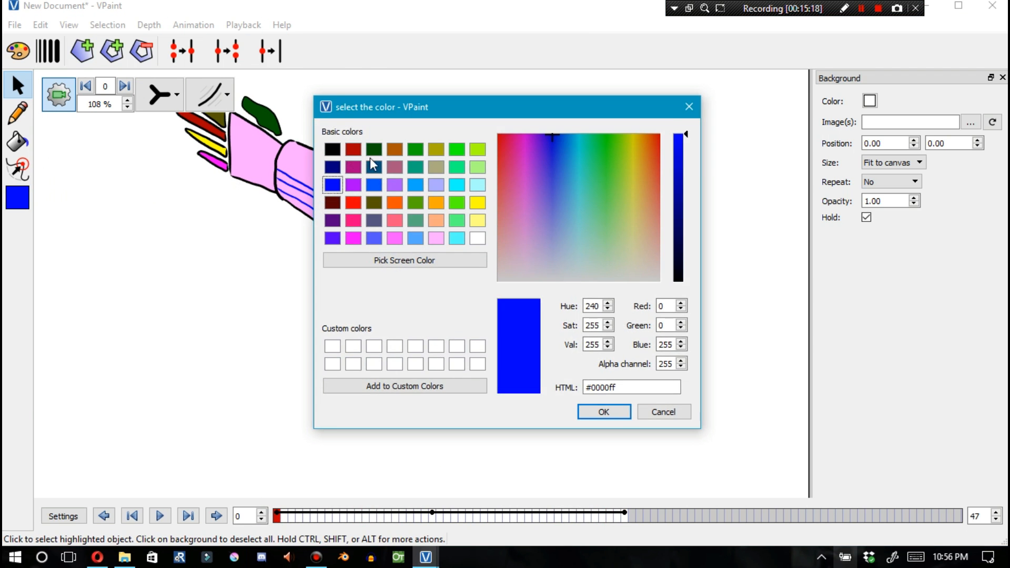
{"action": "left_click", "coordinate": [372, 151]}
{"action": "left_click", "coordinate": [663, 411]}
At frame 47, pick red and recolor the new forearm curves with the Paint Bucket
{"action": "left_click", "coordinate": [397, 248], "text": "shift"}
{"action": "left_click", "coordinate": [624, 516]}
{"action": "left_click", "coordinate": [17, 197]}
{"action": "left_click", "coordinate": [353, 151]}
{"action": "left_click", "coordinate": [597, 414]}
{"action": "left_click", "coordinate": [18, 142]}
{"action": "left_click", "coordinate": [382, 252]}
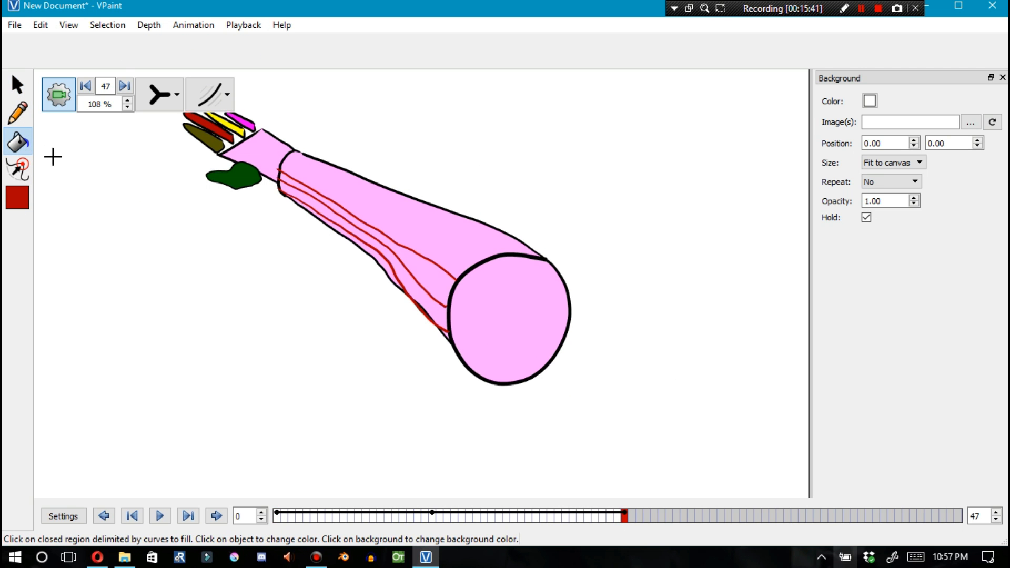
{"action": "left_click", "coordinate": [18, 169]}
{"action": "scroll", "coordinate": [421, 294], "scroll_direction": "up", "scroll_amount": 3}
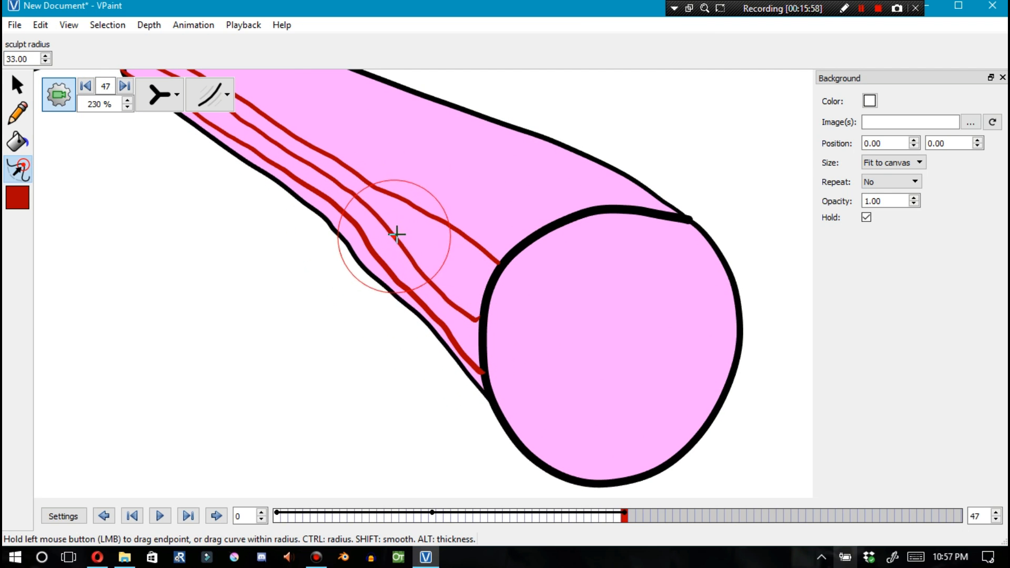
{"action": "scroll", "coordinate": [393, 221], "scroll_direction": "down", "scroll_amount": 4}
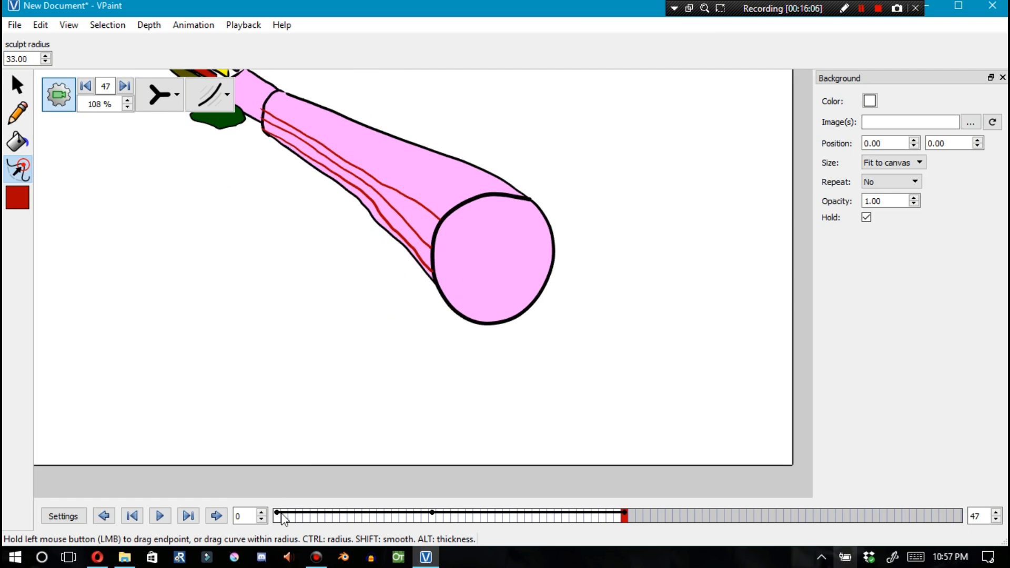
{"action": "scroll", "coordinate": [393, 272], "scroll_direction": "up", "scroll_amount": 3}
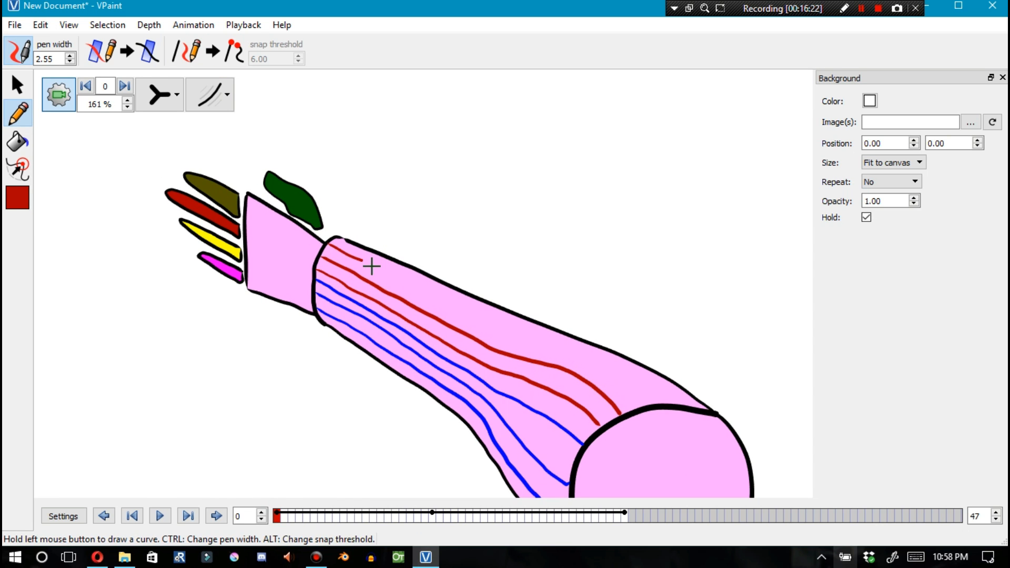
Select the forearm's recolored curves at frame 47 and compare them with frame 0
{"action": "left_click", "coordinate": [19, 87]}
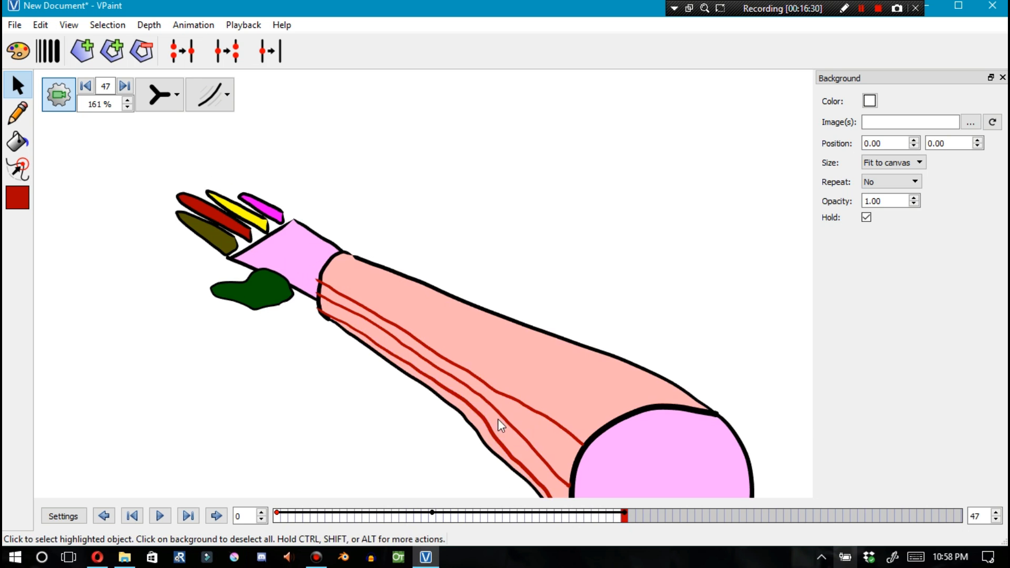
{"action": "left_click", "coordinate": [487, 474]}
{"action": "left_click_drag", "start_coordinate": [533, 513], "coordinate": [623, 520]}
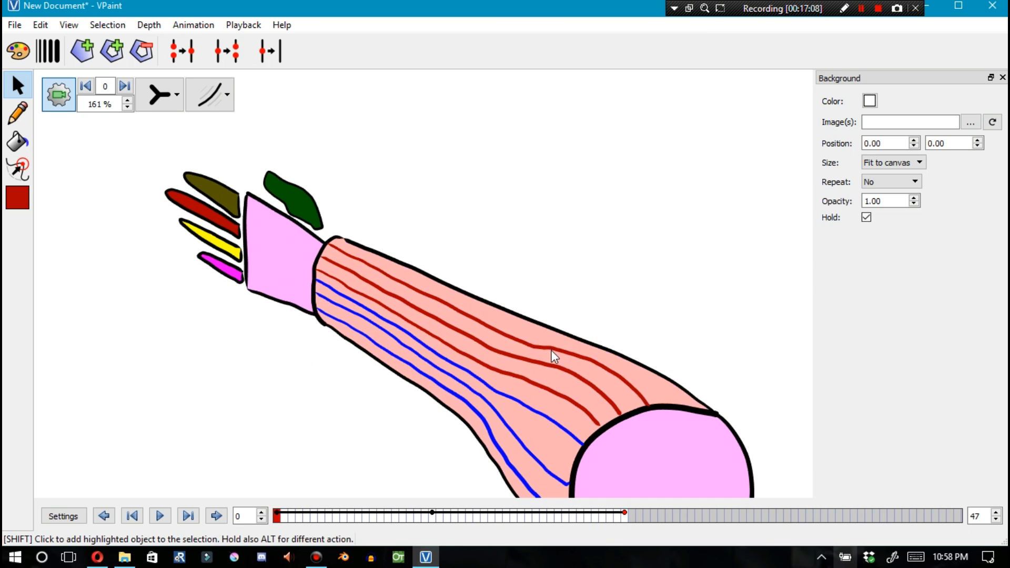
{"action": "left_click", "coordinate": [552, 350], "text": "shift"}
{"action": "left_click", "coordinate": [466, 436]}
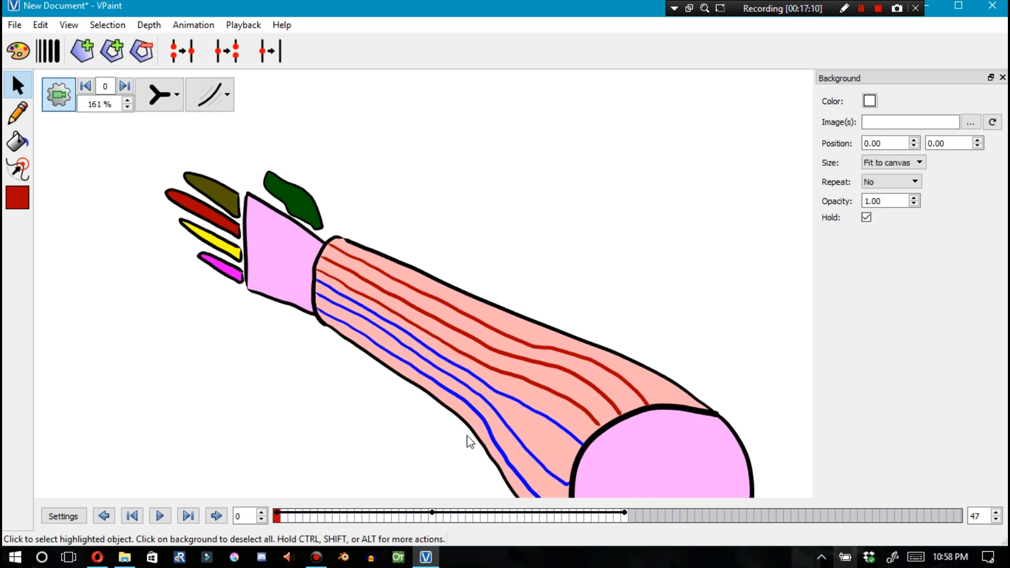
At frame 21 in outline-only display, move the ends of the three red curves inward to the forearm's base
{"action": "key", "text": "space"}
{"action": "left_click", "coordinate": [431, 517]}
{"action": "left_click", "coordinate": [159, 94]}
{"action": "left_click", "coordinate": [161, 168]}
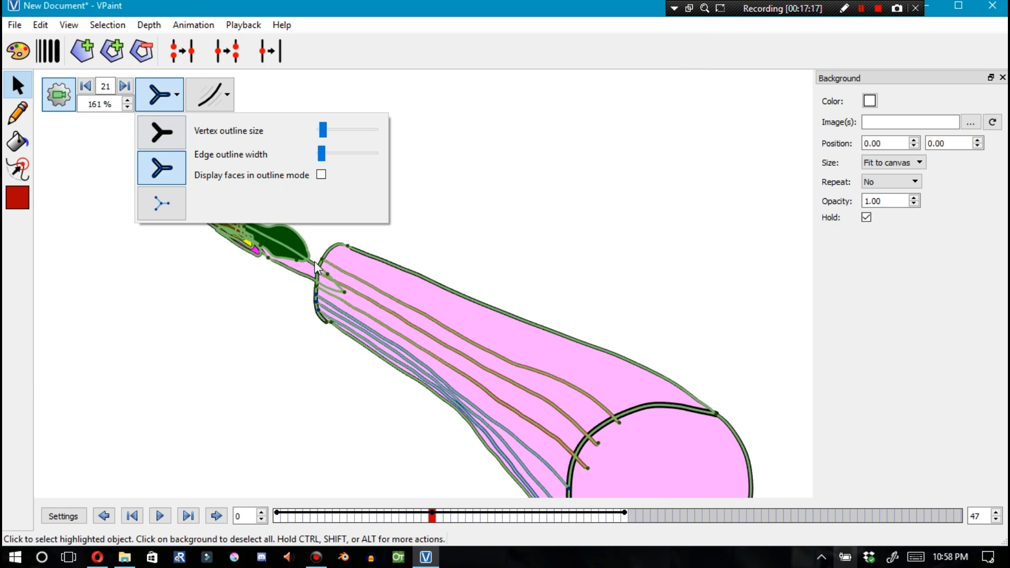
{"action": "scroll", "coordinate": [623, 372], "scroll_direction": "down", "scroll_amount": 3}
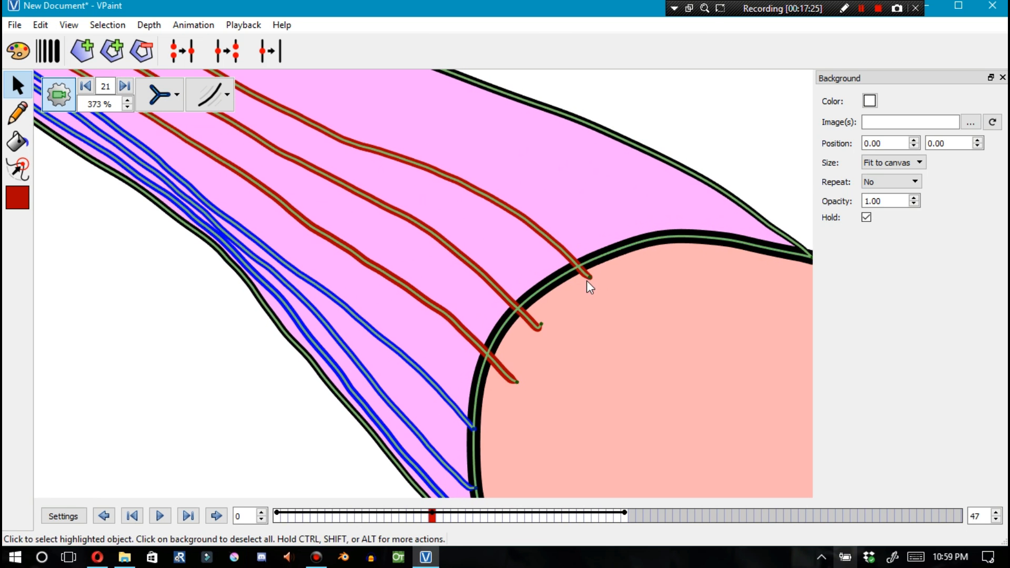
{"action": "left_click_drag", "start_coordinate": [589, 276], "coordinate": [578, 267]}
{"action": "left_click_drag", "start_coordinate": [541, 324], "coordinate": [521, 303]}
{"action": "left_click_drag", "start_coordinate": [516, 382], "coordinate": [495, 354]}
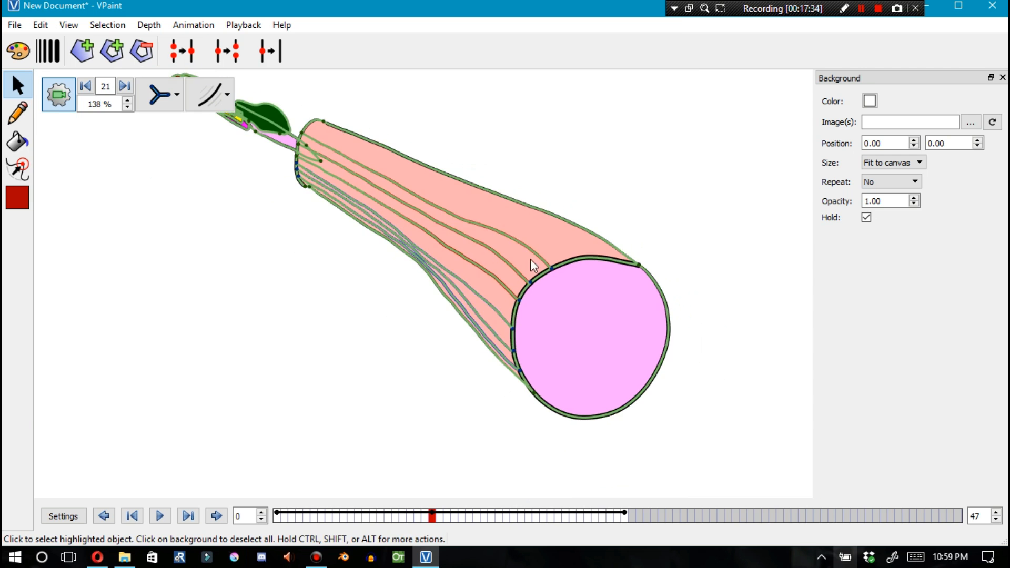
At frame 47 in normal display, draw two dark olive curves along the forearm's upper side, undoing a third stroke
{"action": "left_click", "coordinate": [623, 514]}
{"action": "left_click", "coordinate": [177, 96]}
{"action": "left_click", "coordinate": [164, 130]}
{"action": "left_click", "coordinate": [18, 198]}
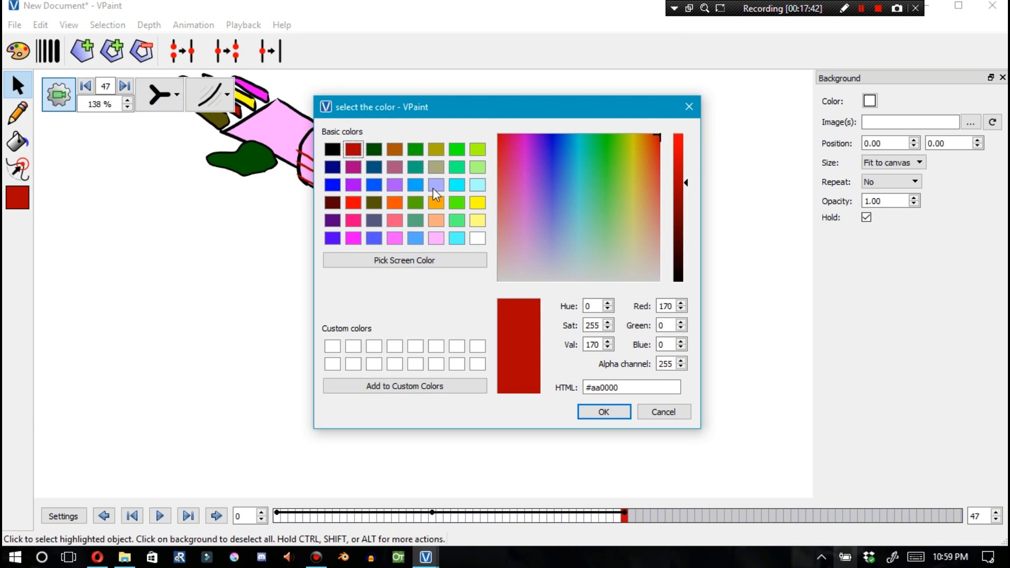
{"action": "left_click", "coordinate": [478, 202]}
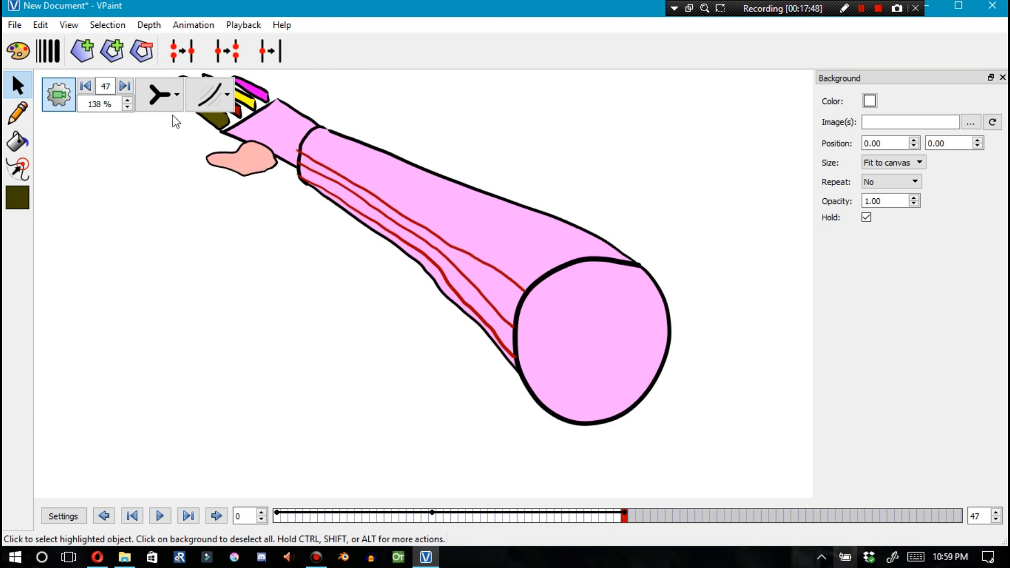
{"action": "key", "text": "F2"}
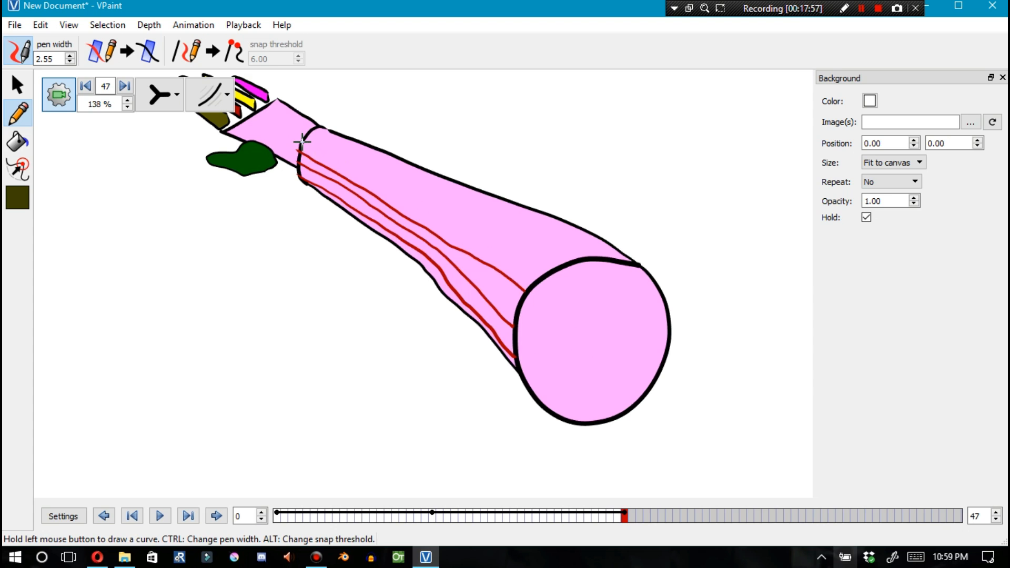
{"action": "left_click_drag", "start_coordinate": [336, 166], "coordinate": [547, 271]}
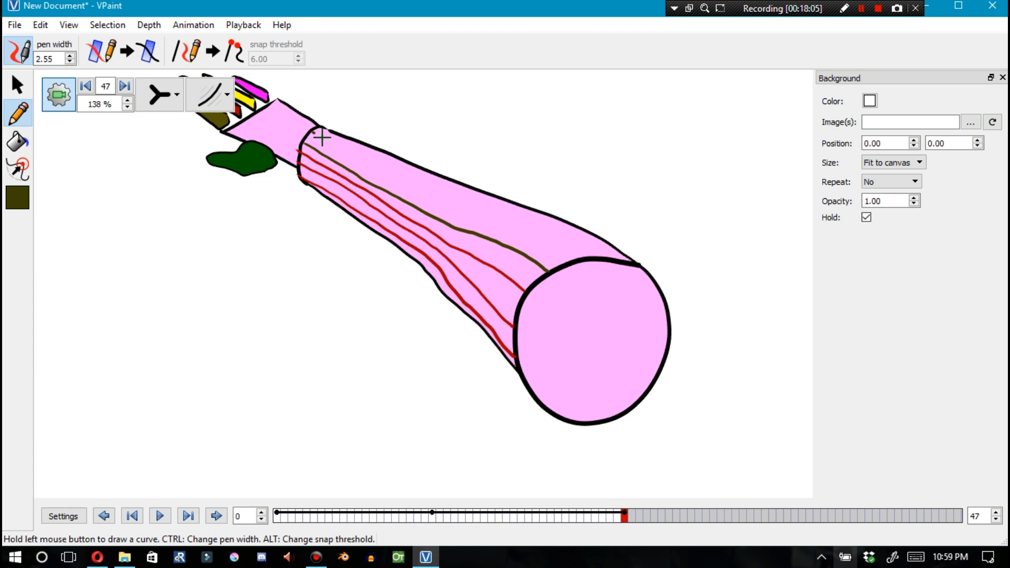
{"action": "mouse_move", "coordinate": [311, 131]}
{"action": "left_mouse_down"}
{"action": "mouse_move", "coordinate": [428, 196]}
{"action": "mouse_move", "coordinate": [535, 235]}
{"action": "left_mouse_up"}
{"action": "left_click_drag", "start_coordinate": [318, 127], "coordinate": [603, 257]}
{"action": "key", "text": "ctrl+z"}
{"action": "key", "text": "F1"}
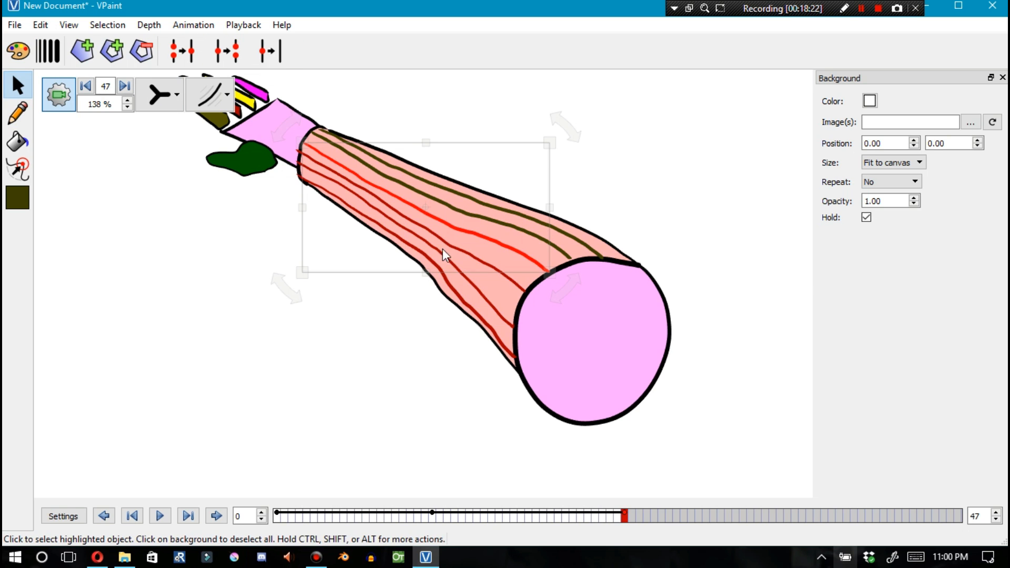
Scrub the timeline between frames 0 and 47 to review how the curves animate
{"action": "left_click", "coordinate": [277, 515]}
{"action": "mouse_move", "coordinate": [278, 518]}
{"action": "left_mouse_down"}
{"action": "mouse_move", "coordinate": [604, 527]}
{"action": "mouse_move", "coordinate": [522, 522]}
{"action": "left_mouse_up"}
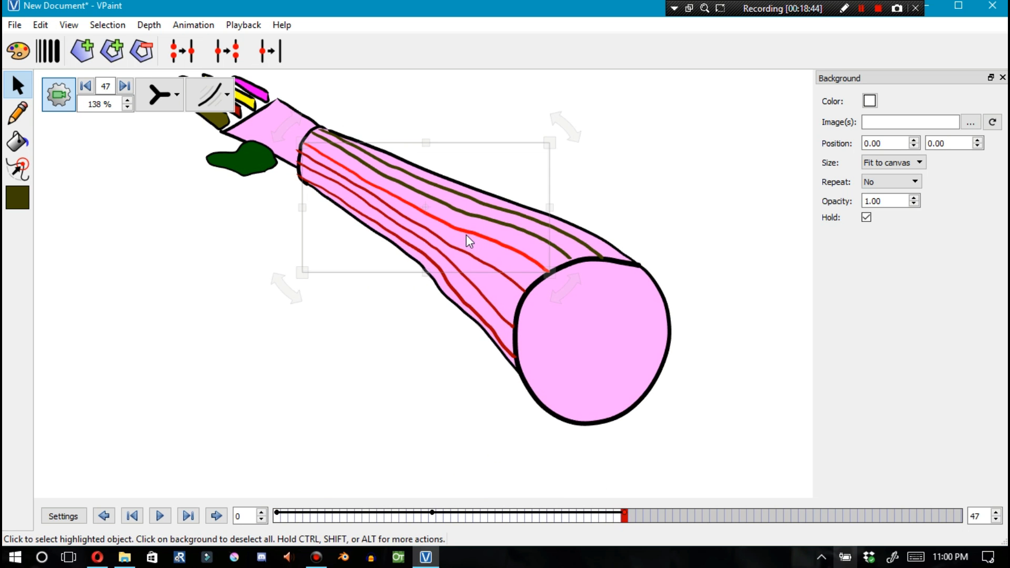
{"action": "left_click", "coordinate": [277, 518]}
{"action": "mouse_move", "coordinate": [278, 518]}
{"action": "left_mouse_down"}
{"action": "mouse_move", "coordinate": [545, 514]}
{"action": "mouse_move", "coordinate": [609, 502]}
{"action": "mouse_move", "coordinate": [358, 515]}
{"action": "mouse_move", "coordinate": [625, 494]}
{"action": "mouse_move", "coordinate": [566, 495]}
{"action": "left_mouse_up"}
{"action": "left_click", "coordinate": [862, 9]}
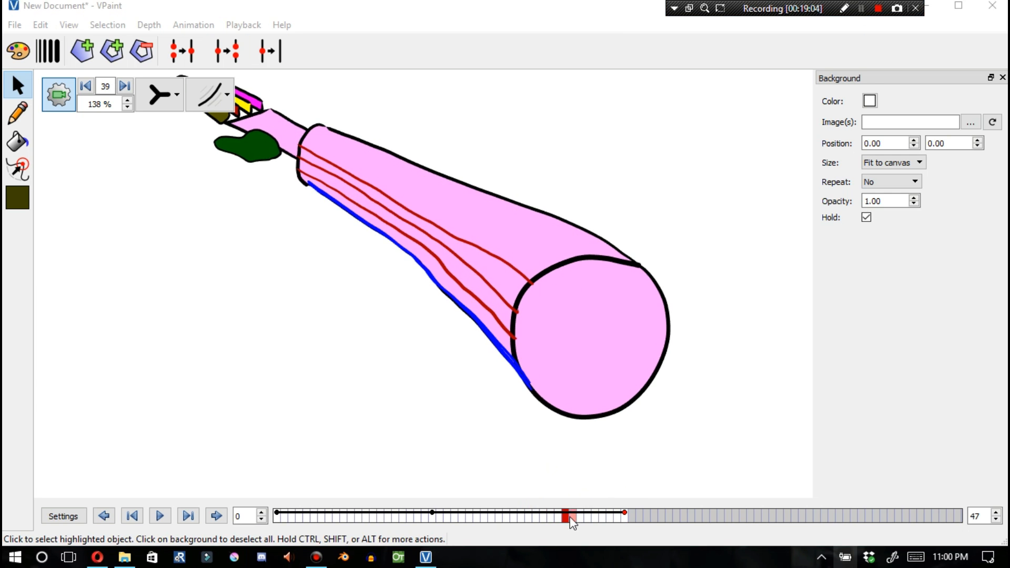
{"action": "key", "text": "Home"}
{"action": "mouse_move", "coordinate": [283, 516]}
{"action": "left_mouse_down"}
{"action": "mouse_move", "coordinate": [456, 534]}
{"action": "mouse_move", "coordinate": [620, 535]}
{"action": "mouse_move", "coordinate": [626, 521]}
{"action": "left_mouse_up"}
{"action": "left_click_drag", "start_coordinate": [274, 528], "coordinate": [625, 519]}
{"action": "key", "text": "Home"}
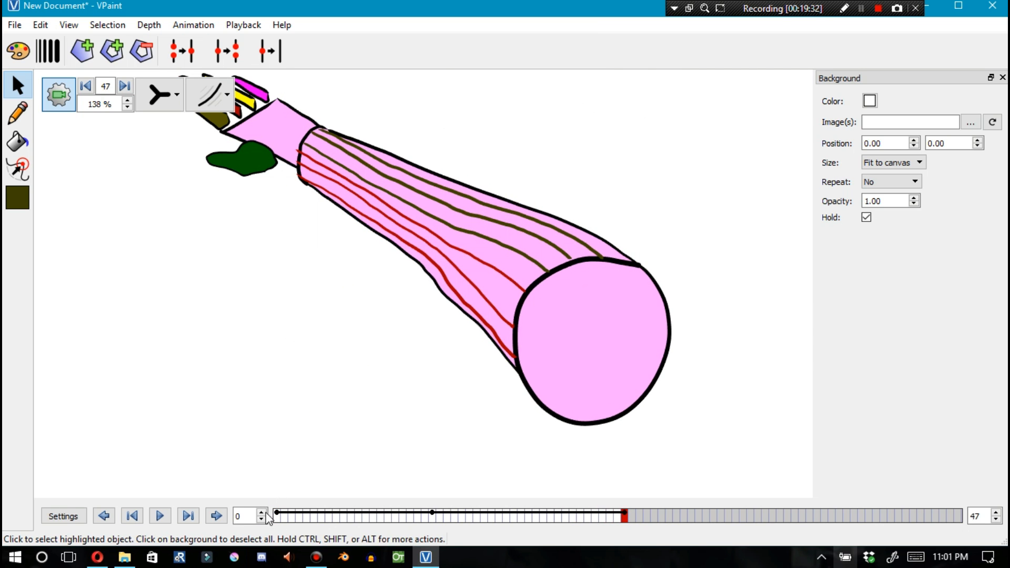
{"action": "left_click_drag", "start_coordinate": [278, 516], "coordinate": [624, 518]}
Select the top forearm curve at frame 47 and at frame 0 to compare, then deselect
{"action": "left_click", "coordinate": [547, 222]}
{"action": "left_click", "coordinate": [278, 518]}
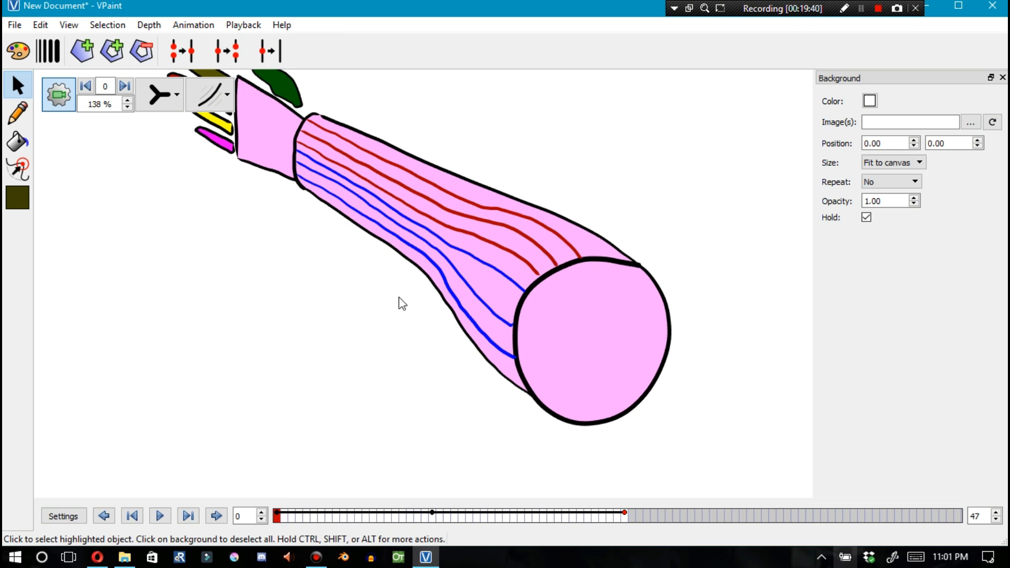
{"action": "left_click", "coordinate": [531, 203]}
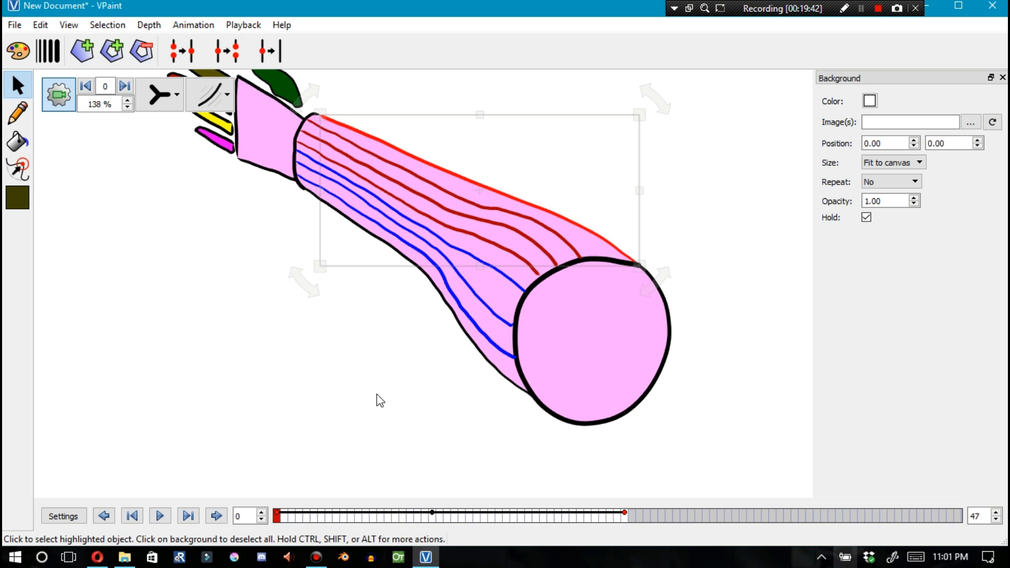
{"action": "left_click", "coordinate": [383, 404]}
Zoom out and play the animation from frame 0
{"action": "left_click_drag", "start_coordinate": [279, 519], "coordinate": [509, 471]}
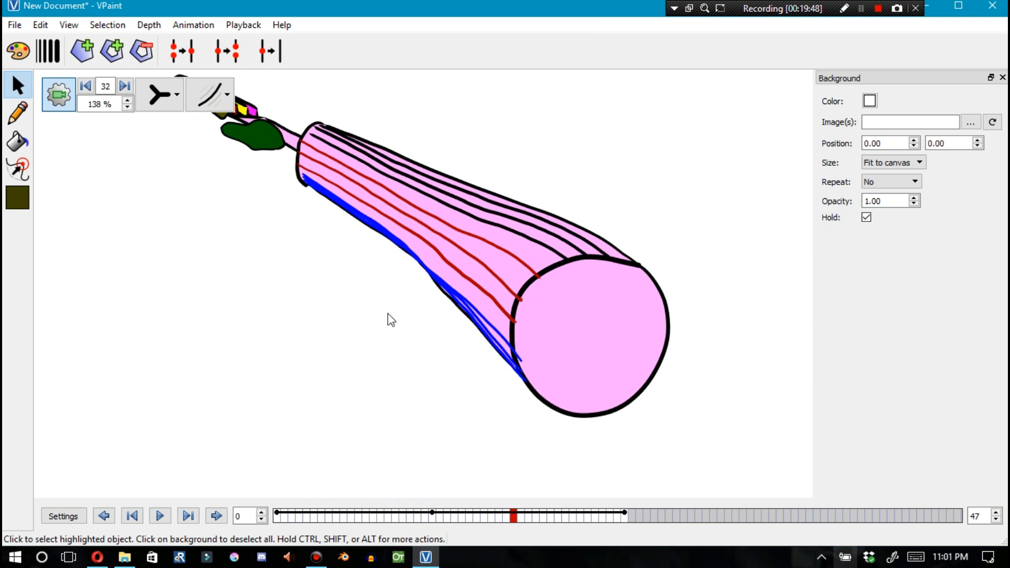
{"action": "scroll", "coordinate": [336, 337], "scroll_direction": "down", "scroll_amount": 3}
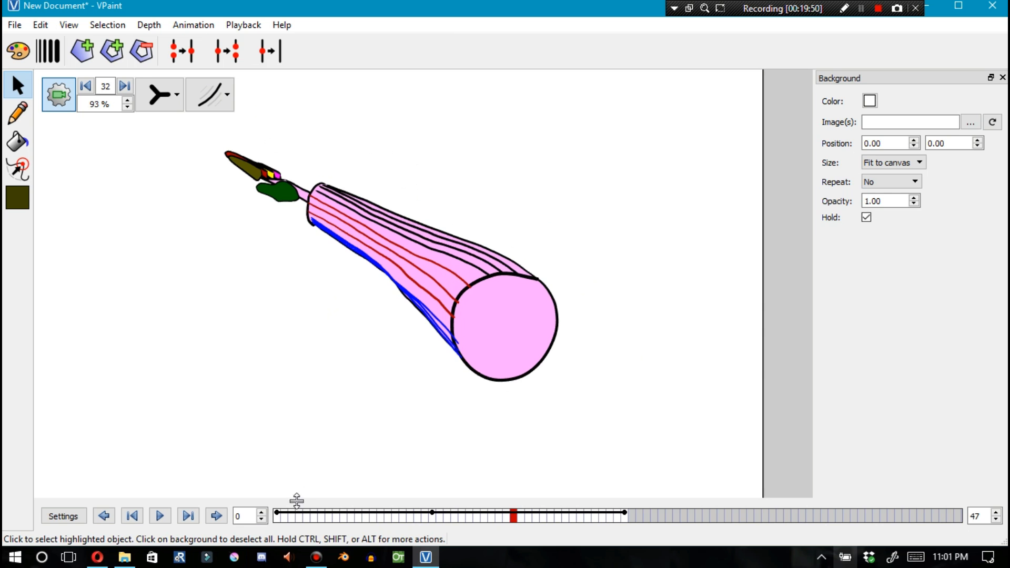
{"action": "left_click", "coordinate": [278, 518]}
{"action": "key", "text": "space"}
{"action": "left_click", "coordinate": [277, 521]}
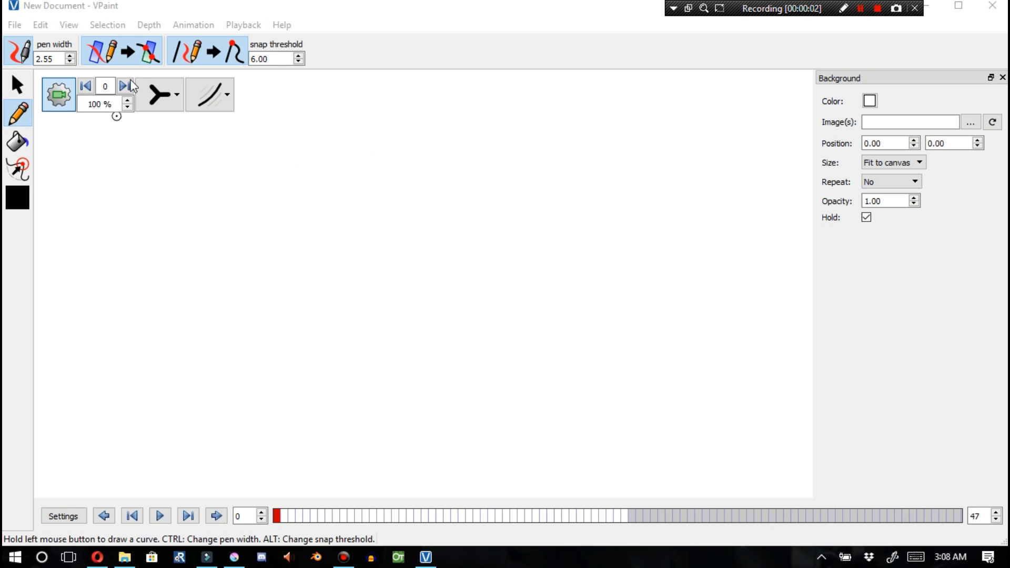
In a new document, split the canvas into two side-by-side views
{"action": "left_click", "coordinate": [143, 25]}
{"action": "mouse_move", "coordinate": [124, 30]}
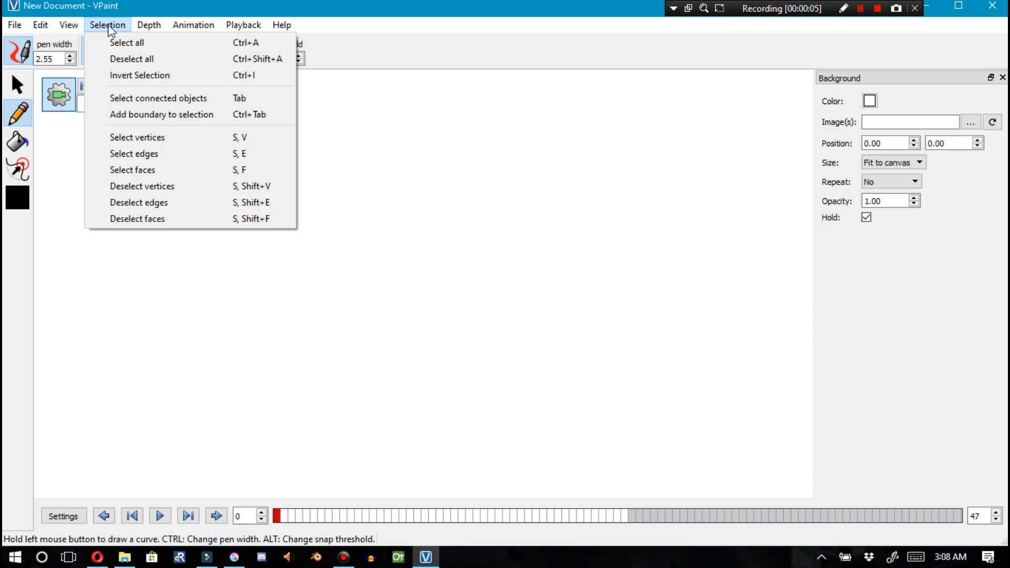
{"action": "mouse_move", "coordinate": [69, 28]}
{"action": "mouse_move", "coordinate": [110, 300]}
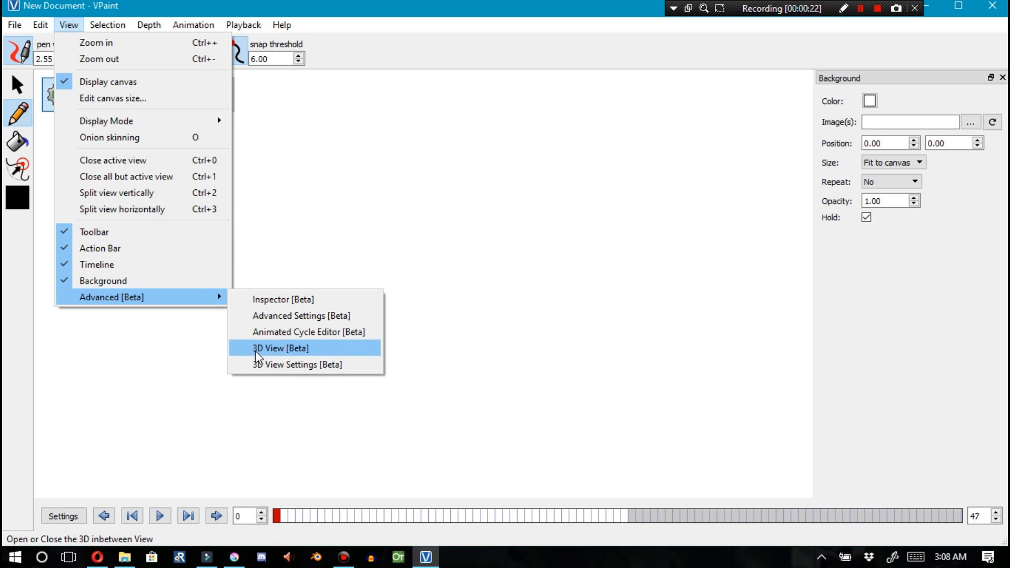
{"action": "mouse_move", "coordinate": [147, 122]}
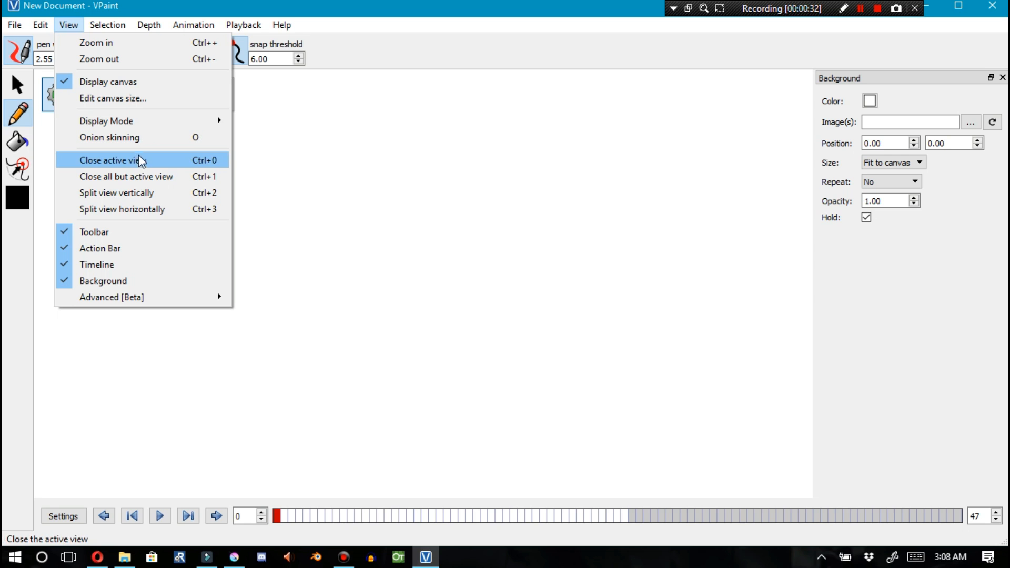
{"action": "left_click", "coordinate": [135, 199]}
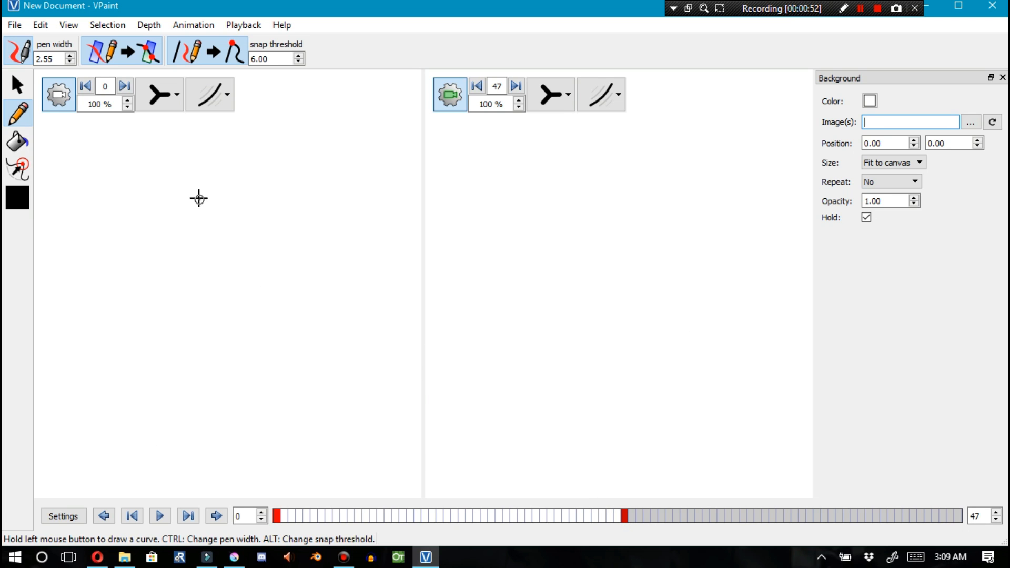
In the right view at frame 47, place a small pencil dot and show it outline-only, undoing an extra dot
{"action": "left_click", "coordinate": [620, 288]}
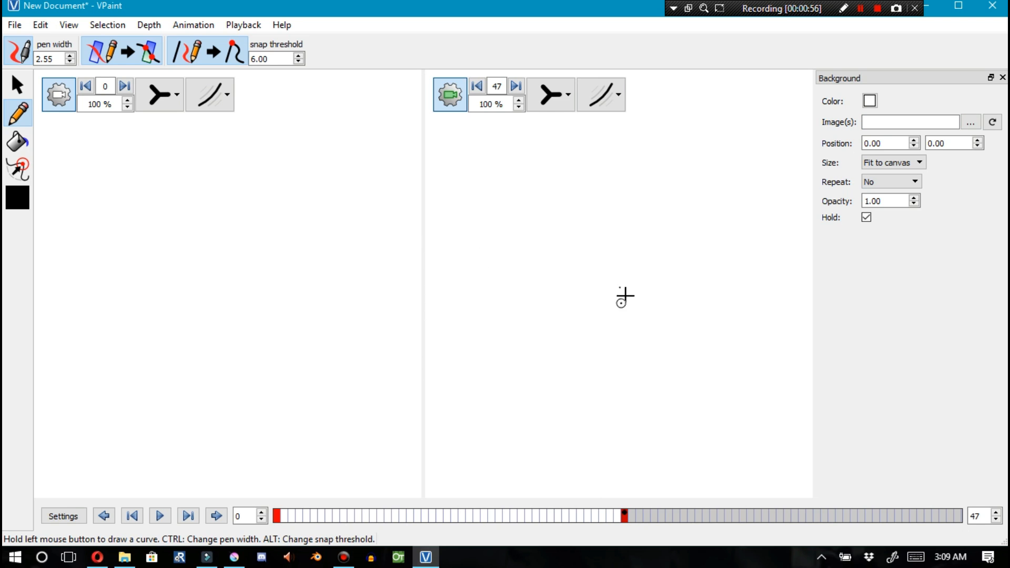
{"action": "left_click", "coordinate": [552, 105]}
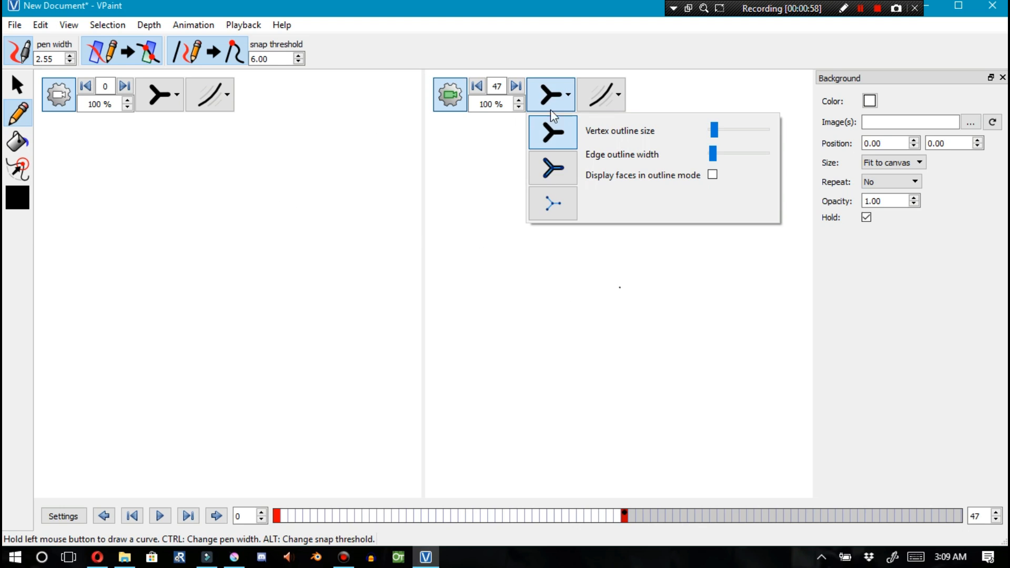
{"action": "left_click", "coordinate": [555, 206]}
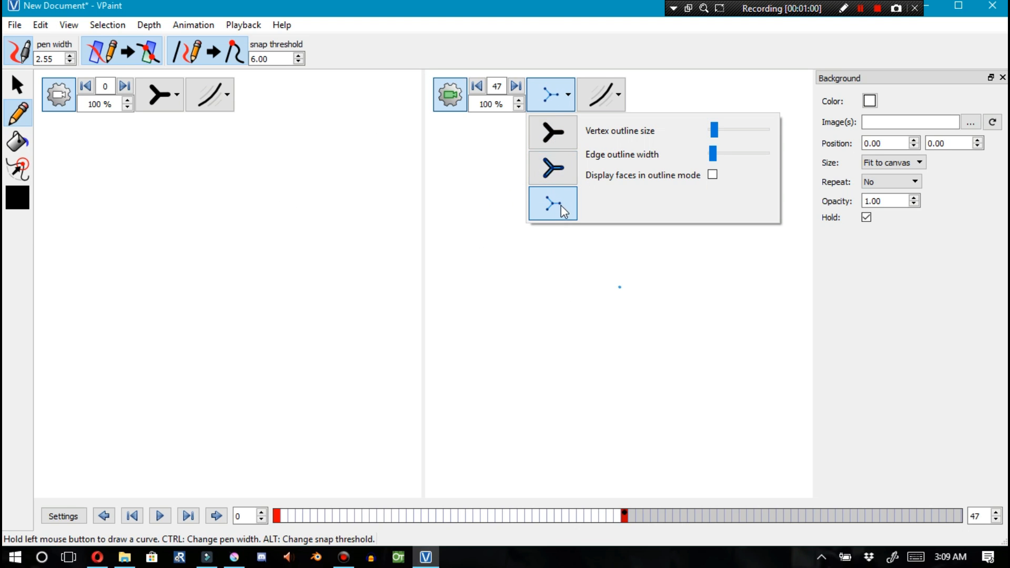
{"action": "left_click", "coordinate": [619, 268]}
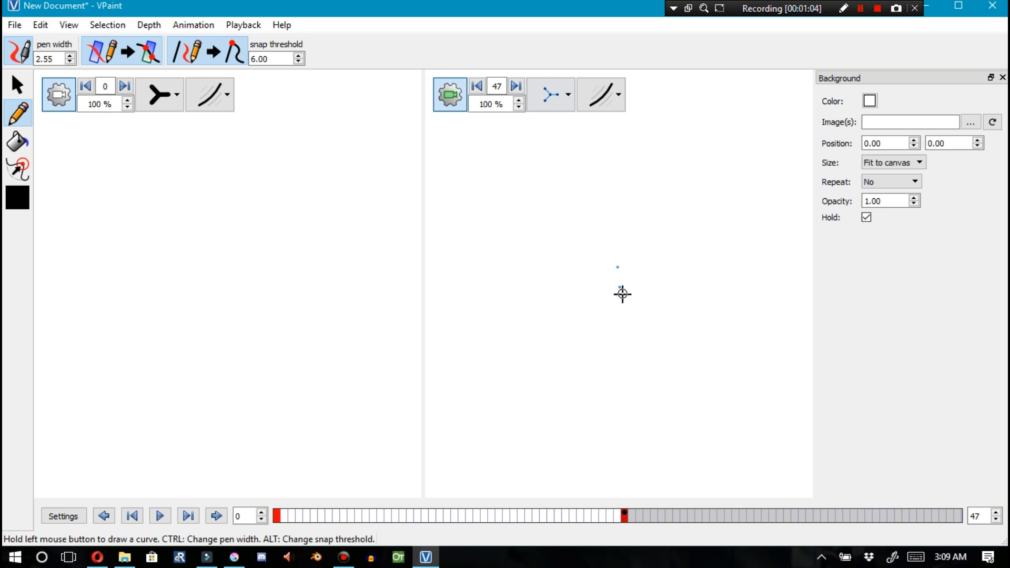
{"action": "key", "text": "ctrl+z"}
{"action": "scroll", "coordinate": [620, 296], "scroll_direction": "up", "scroll_amount": 9}
{"action": "scroll", "coordinate": [622, 293], "scroll_direction": "up", "scroll_amount": 10}
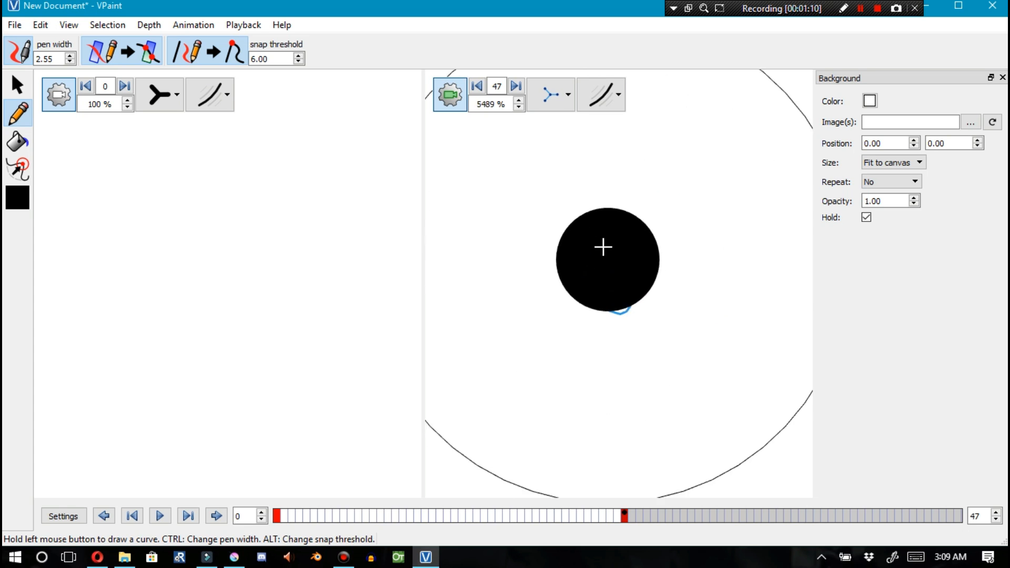
{"action": "scroll", "coordinate": [600, 242], "scroll_direction": "up", "scroll_amount": 1}
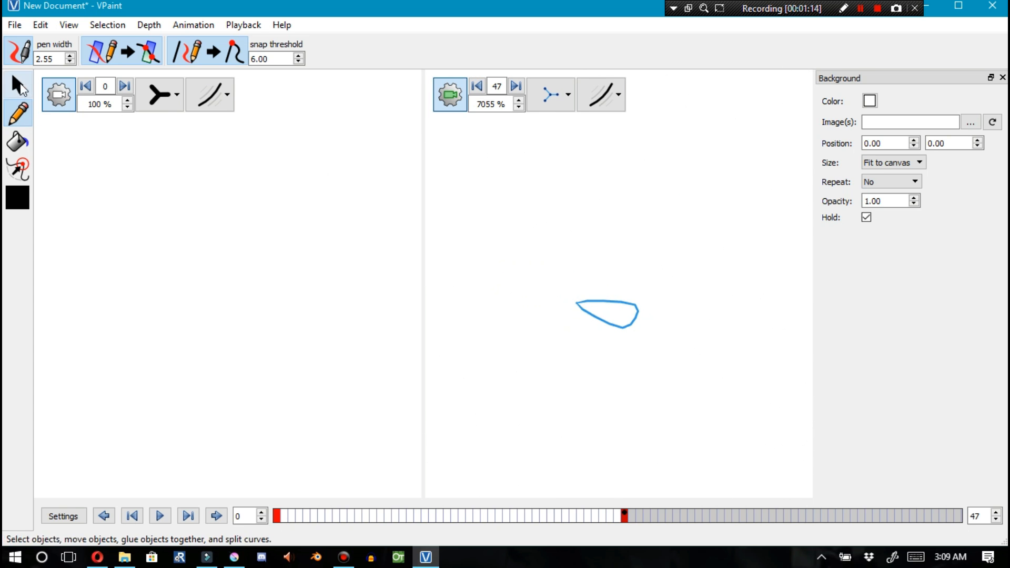
Select the dot and nudge it slightly
{"action": "left_click", "coordinate": [20, 87]}
{"action": "left_click", "coordinate": [597, 325]}
{"action": "left_click_drag", "start_coordinate": [579, 309], "coordinate": [587, 314]}
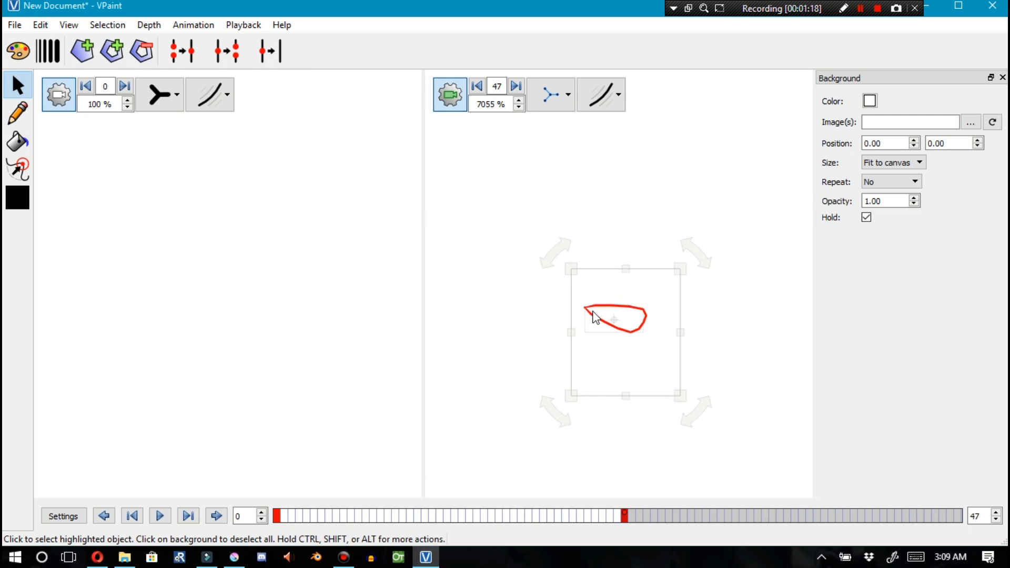
Switch the right view to normal display, deselect, then return it to outline-only display
{"action": "left_click", "coordinate": [547, 96]}
{"action": "left_click", "coordinate": [557, 143]}
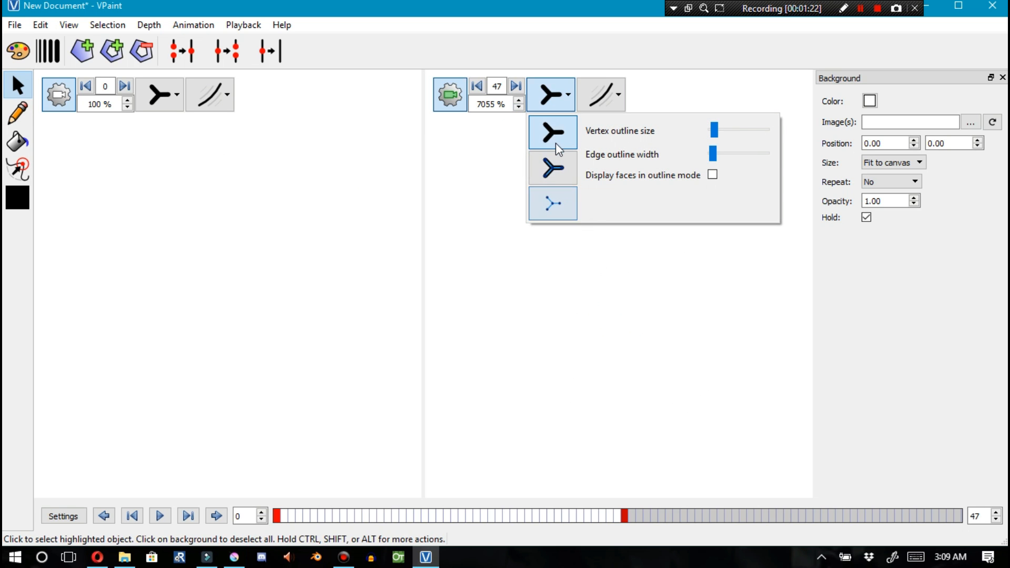
{"action": "left_click", "coordinate": [621, 333]}
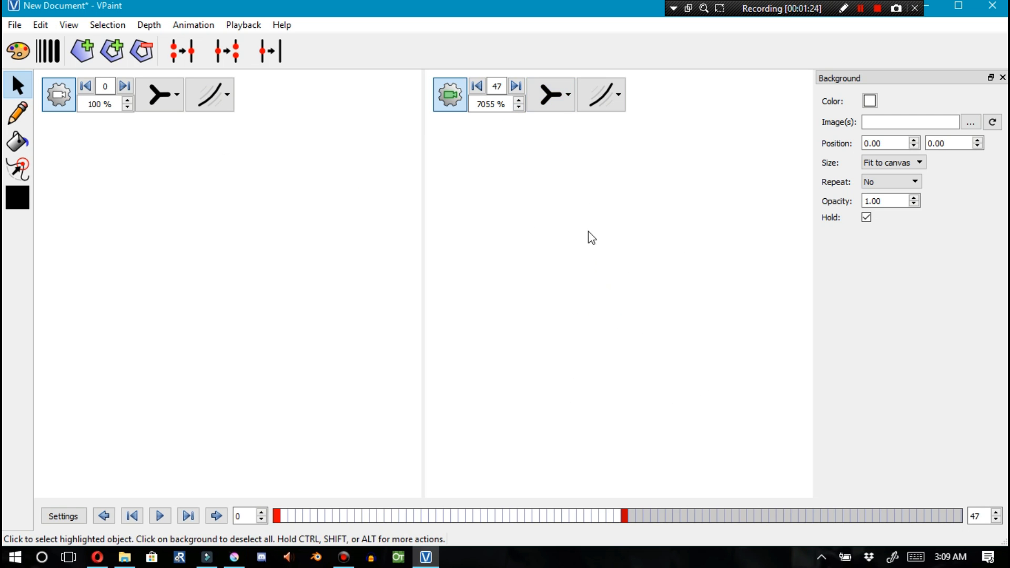
{"action": "left_click", "coordinate": [549, 99]}
{"action": "left_click", "coordinate": [553, 205]}
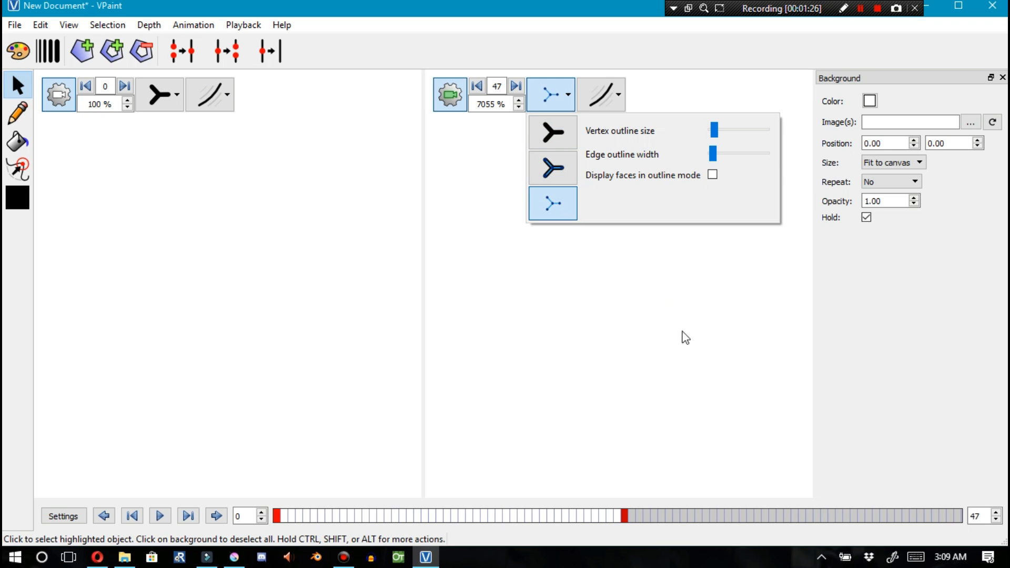
In the right view, sketch a short horizontal pencil line starting at the dot, redrawing it once after an undo
{"action": "left_click", "coordinate": [582, 298]}
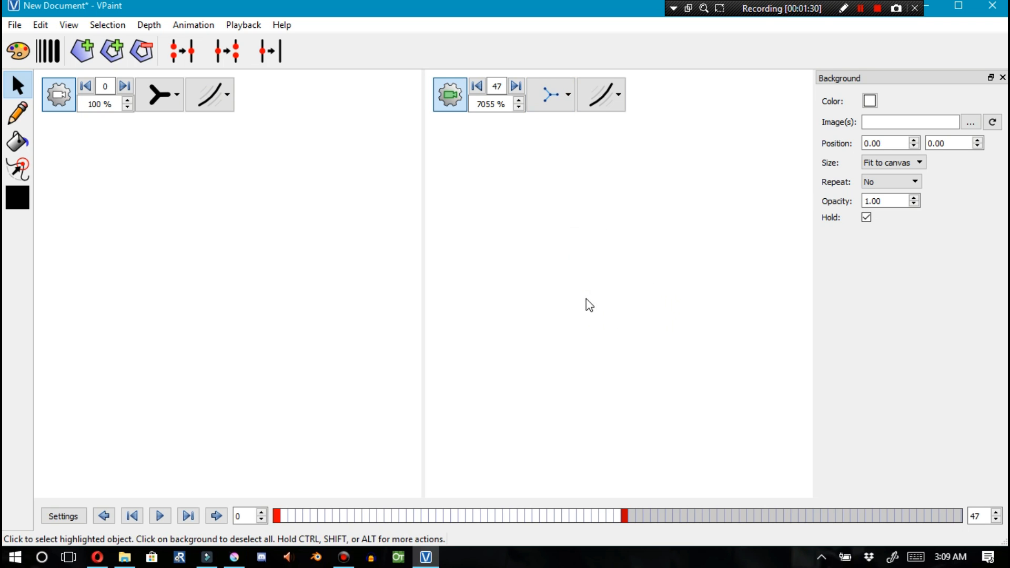
{"action": "left_click", "coordinate": [18, 113]}
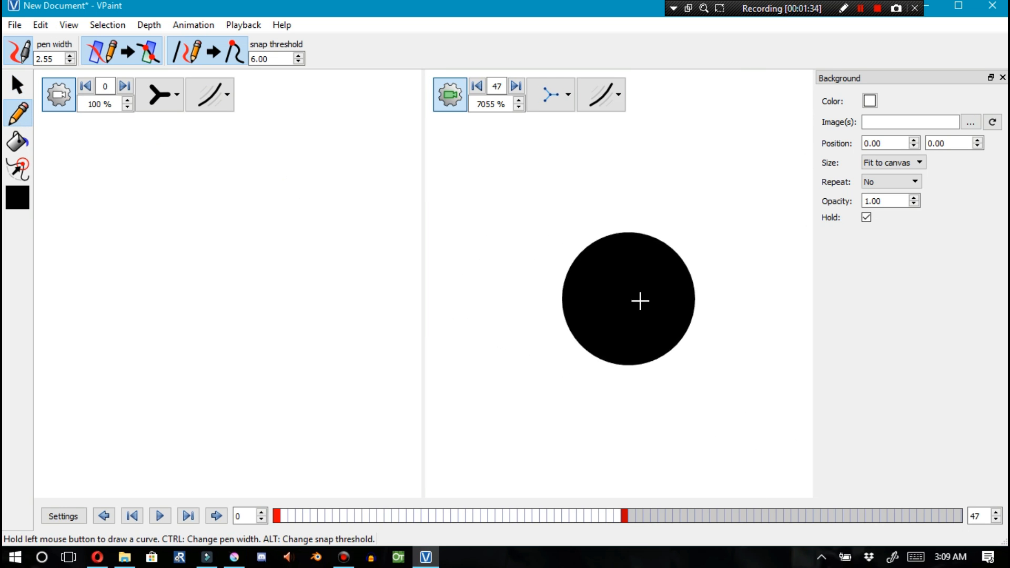
{"action": "left_click_drag", "start_coordinate": [681, 290], "coordinate": [669, 285]}
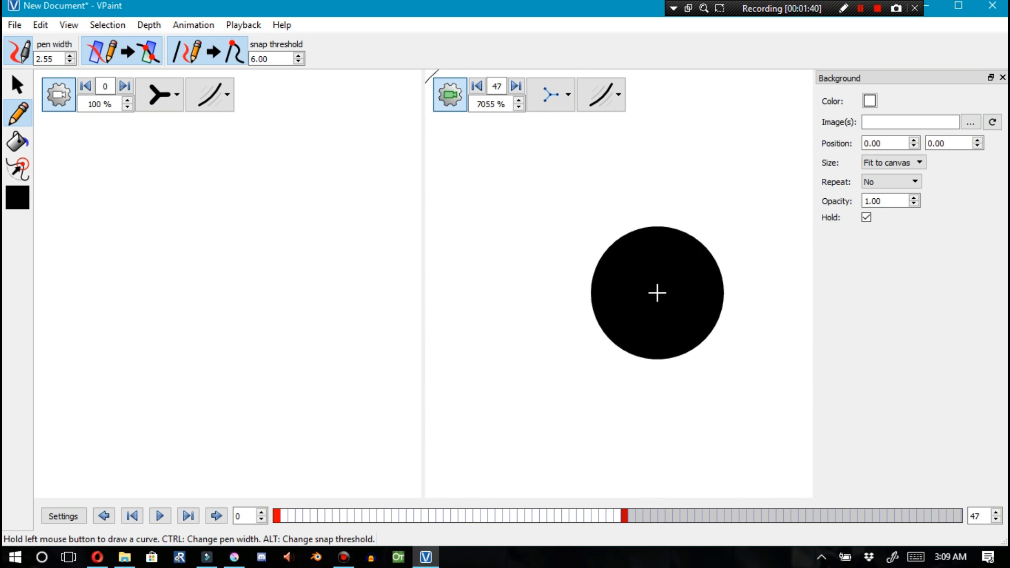
{"action": "scroll", "coordinate": [664, 270], "scroll_direction": "down", "scroll_amount": 3}
{"action": "scroll", "coordinate": [650, 227], "scroll_direction": "down", "scroll_amount": 1}
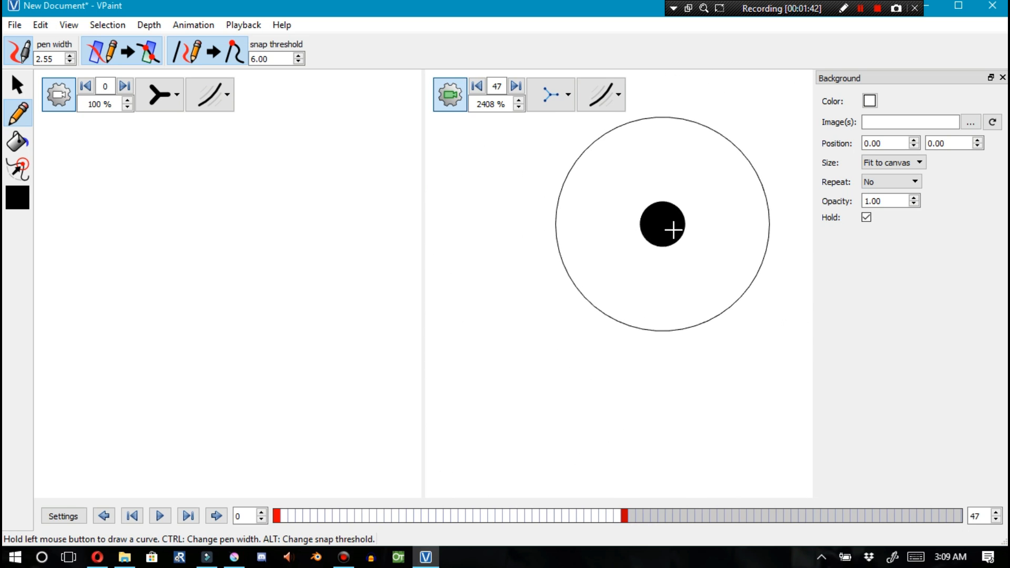
{"action": "left_click_drag", "start_coordinate": [753, 237], "coordinate": [476, 226]}
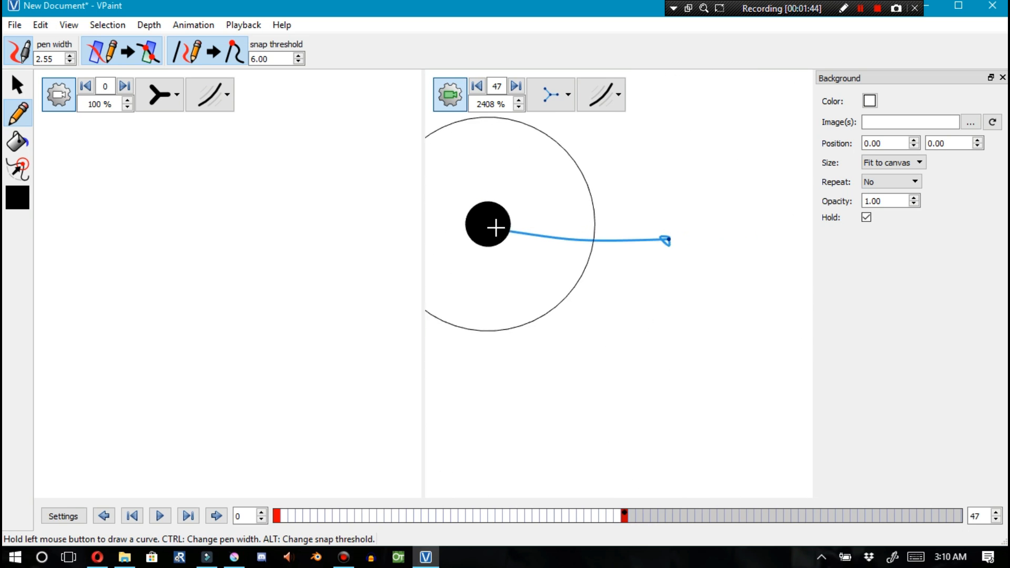
{"action": "key", "text": "ctrl+z"}
{"action": "left_click_drag", "start_coordinate": [744, 230], "coordinate": [465, 220]}
{"action": "scroll", "coordinate": [649, 284], "scroll_direction": "down", "scroll_amount": 4}
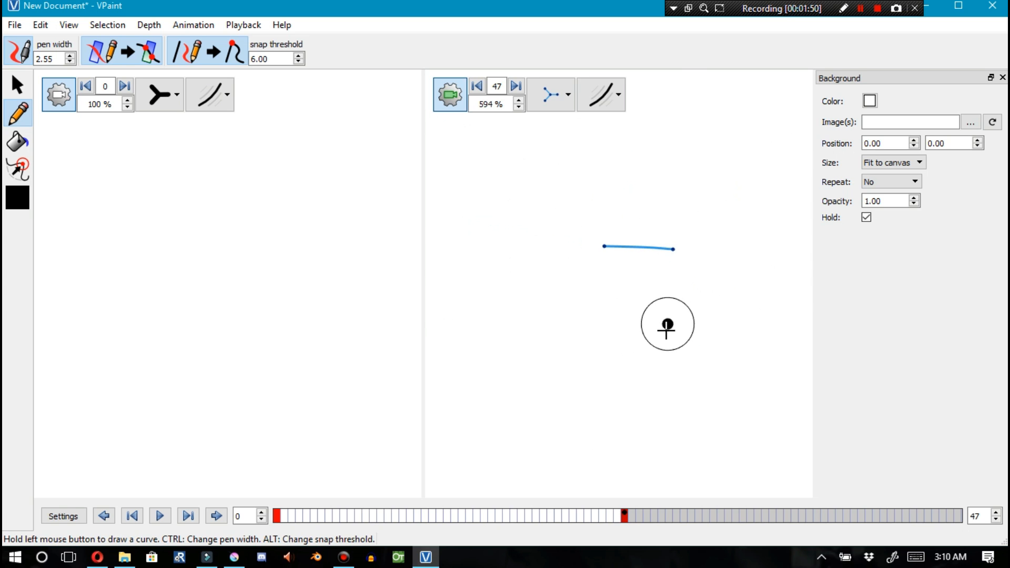
{"action": "scroll", "coordinate": [563, 284], "scroll_direction": "down", "scroll_amount": 2}
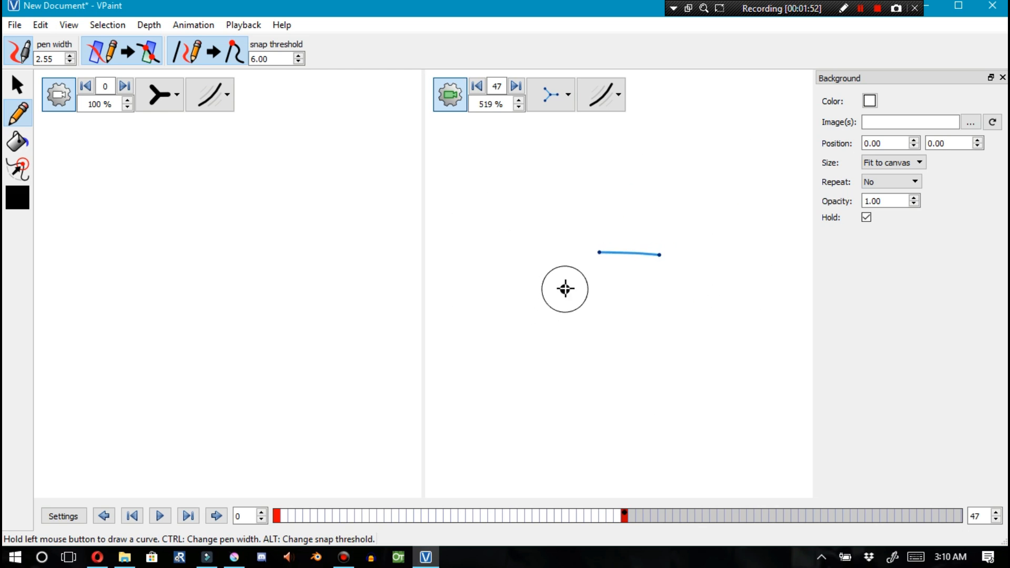
Select the line in the right view and try to rotate it with its selection handle
{"action": "key", "text": "F1"}
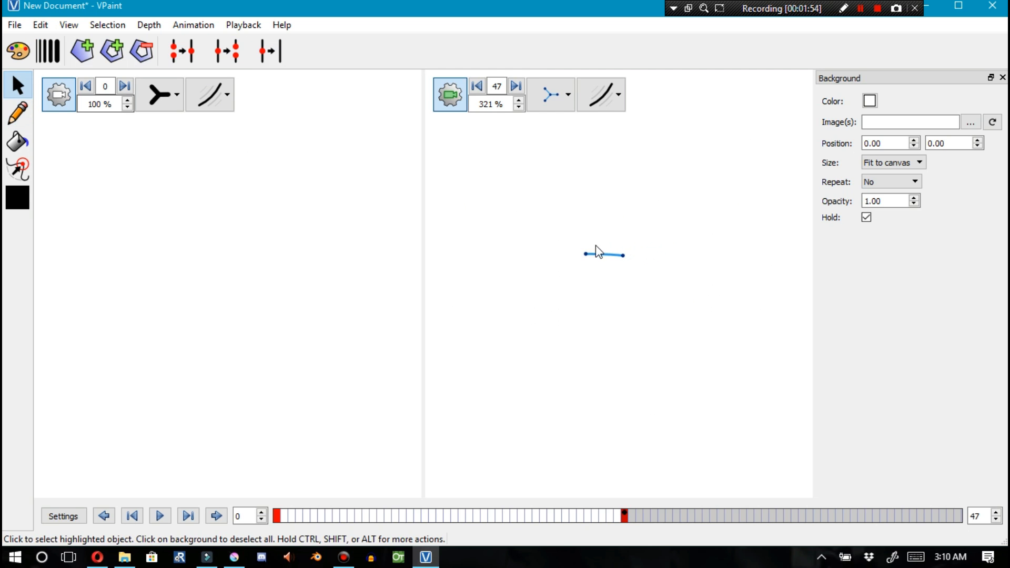
{"action": "left_click", "coordinate": [604, 256]}
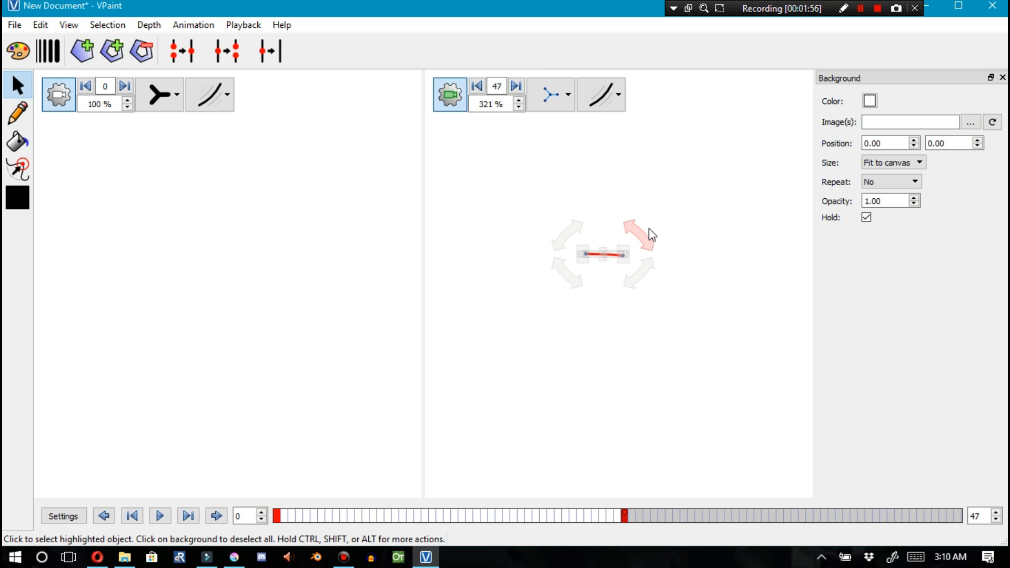
{"action": "left_click_drag", "start_coordinate": [667, 206], "coordinate": [568, 294]}
{"action": "key", "text": "ctrl"}
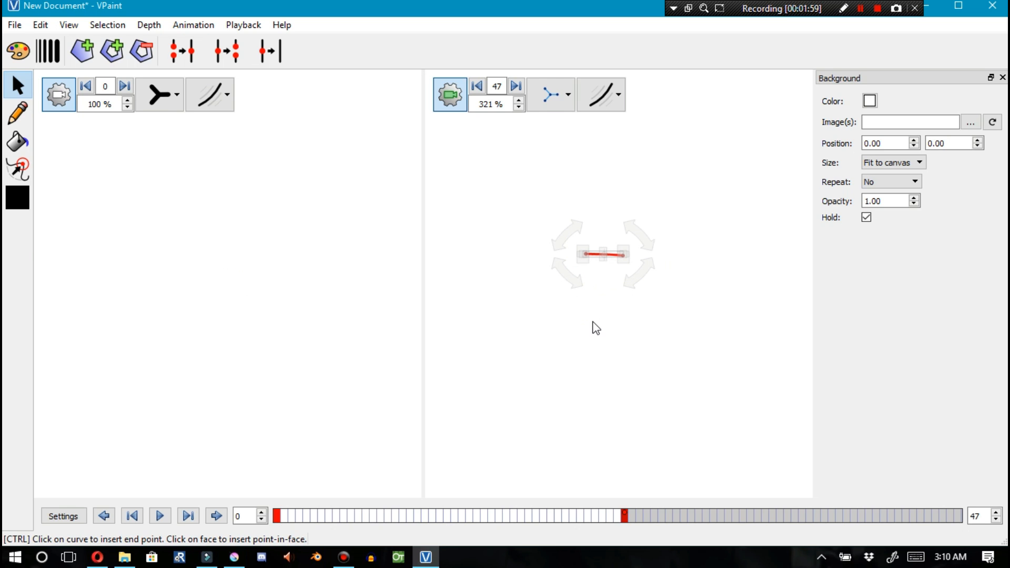
{"action": "left_click", "coordinate": [190, 298]}
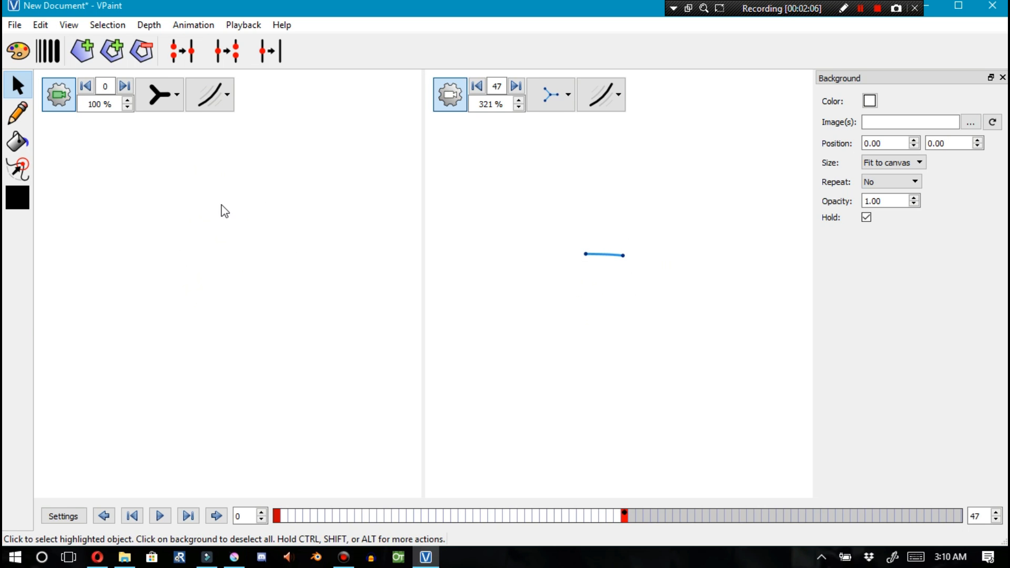
Paste the copied line in place into the left view at frame 0
{"action": "key", "text": "ctrl+shift+v"}
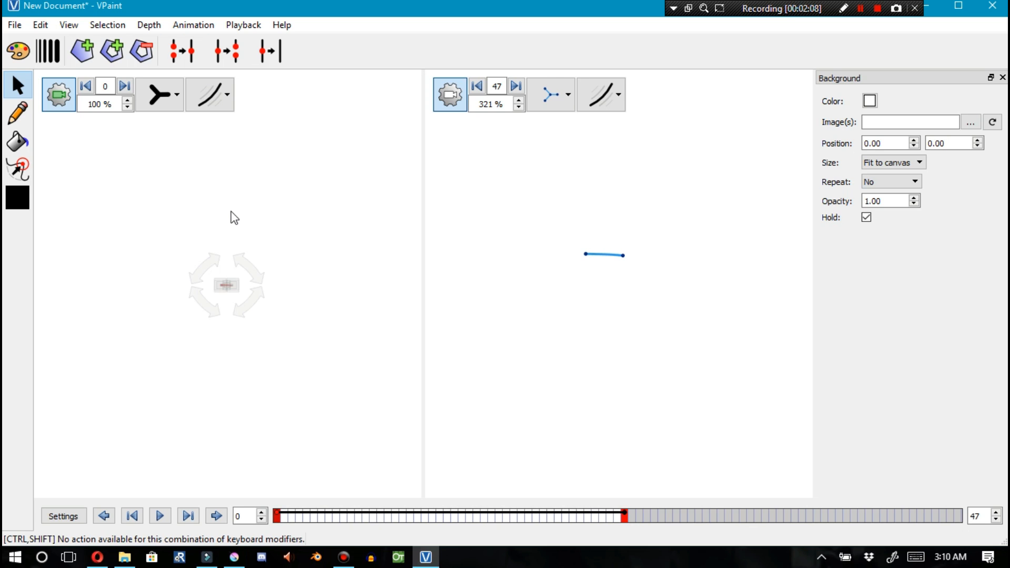
{"action": "left_click", "coordinate": [245, 316]}
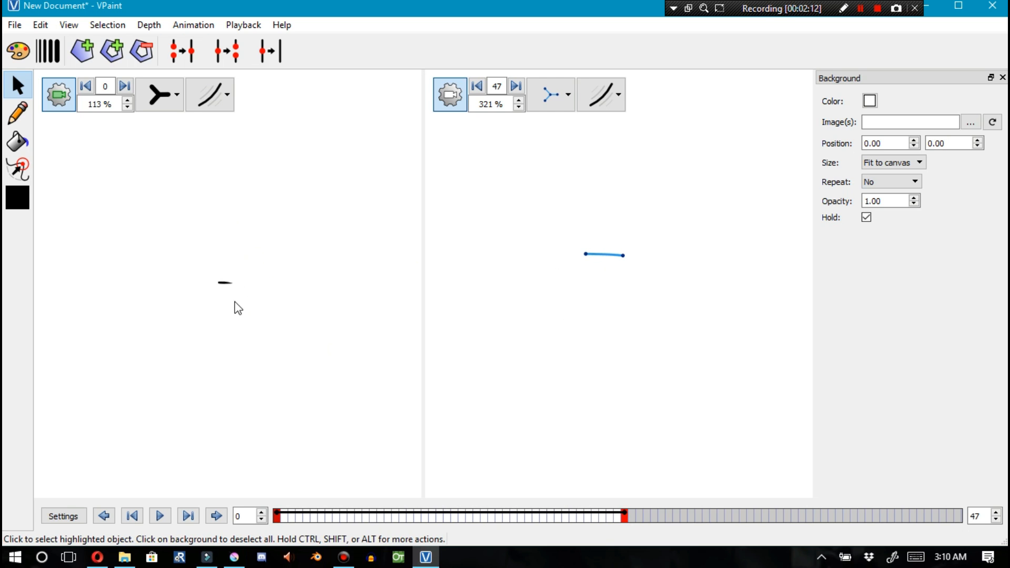
{"action": "scroll", "coordinate": [316, 294], "scroll_direction": "down", "scroll_amount": 4}
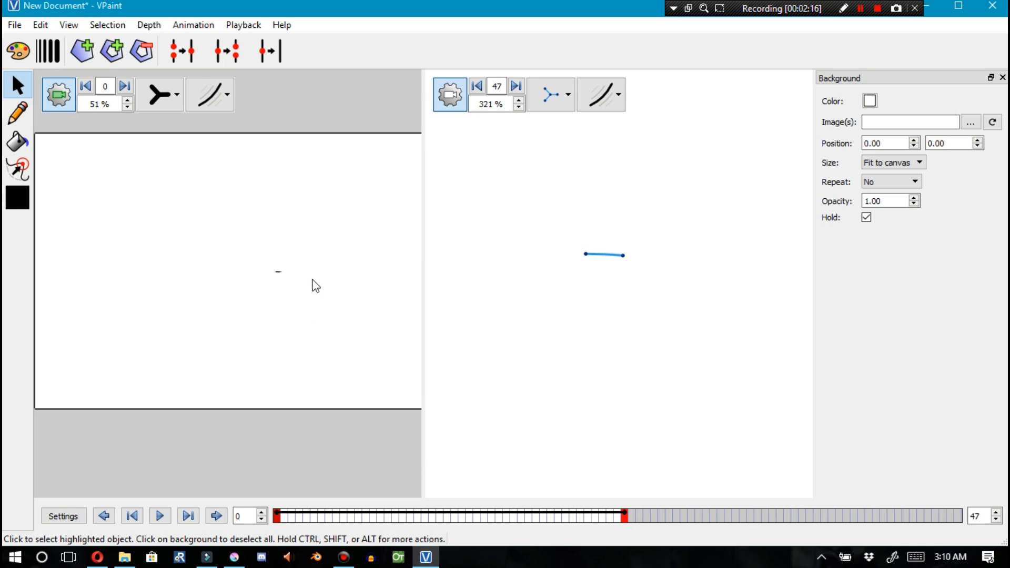
{"action": "scroll", "coordinate": [133, 201], "scroll_direction": "down", "scroll_amount": 1}
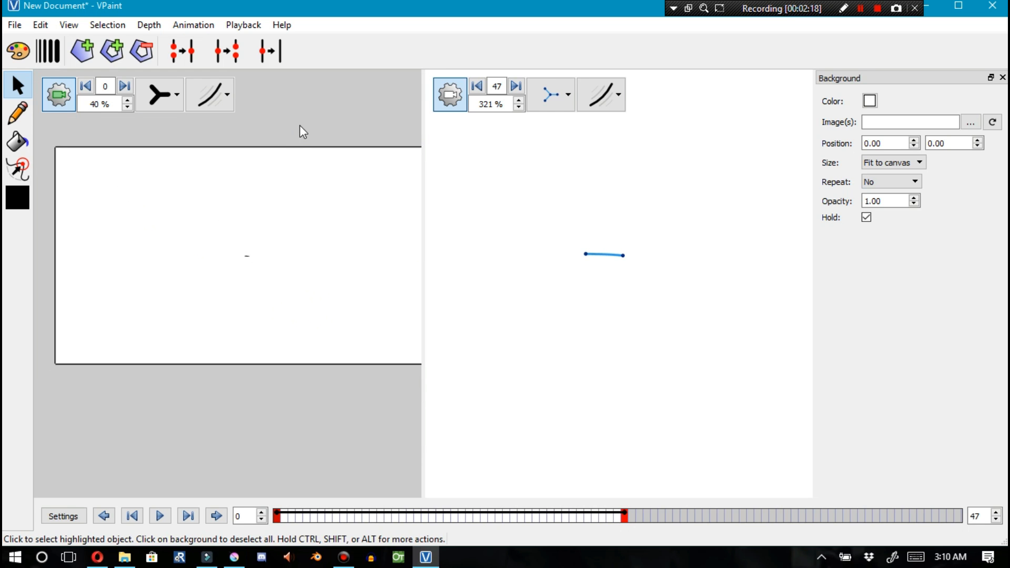
{"action": "scroll", "coordinate": [262, 106], "scroll_direction": "down", "scroll_amount": 1}
{"action": "scroll", "coordinate": [246, 217], "scroll_direction": "up", "scroll_amount": 2}
{"action": "scroll", "coordinate": [248, 211], "scroll_direction": "up", "scroll_amount": 1}
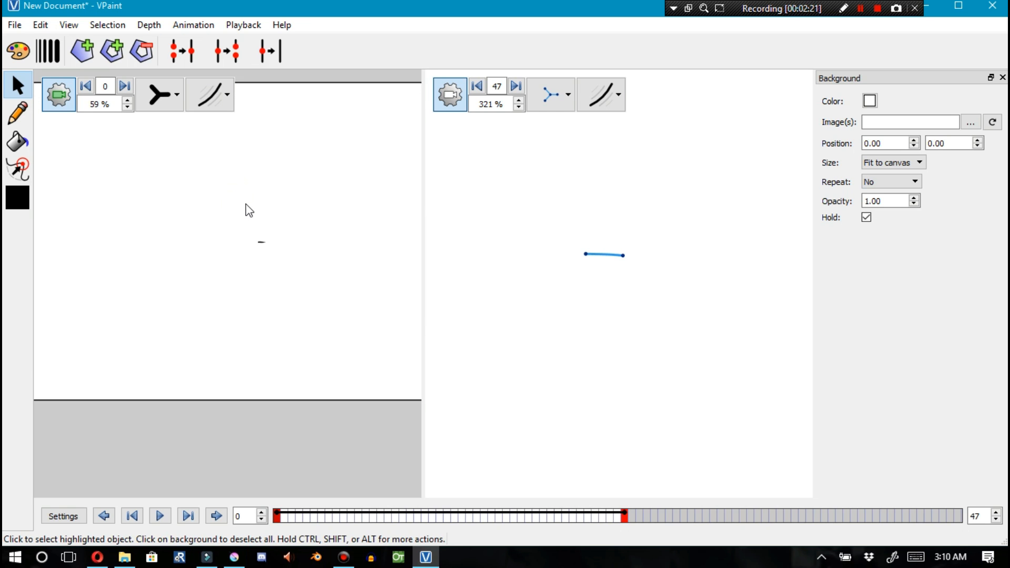
Sketch a house outline in the left view with the pencil and switch that view to outline-only display
{"action": "left_click", "coordinate": [18, 113]}
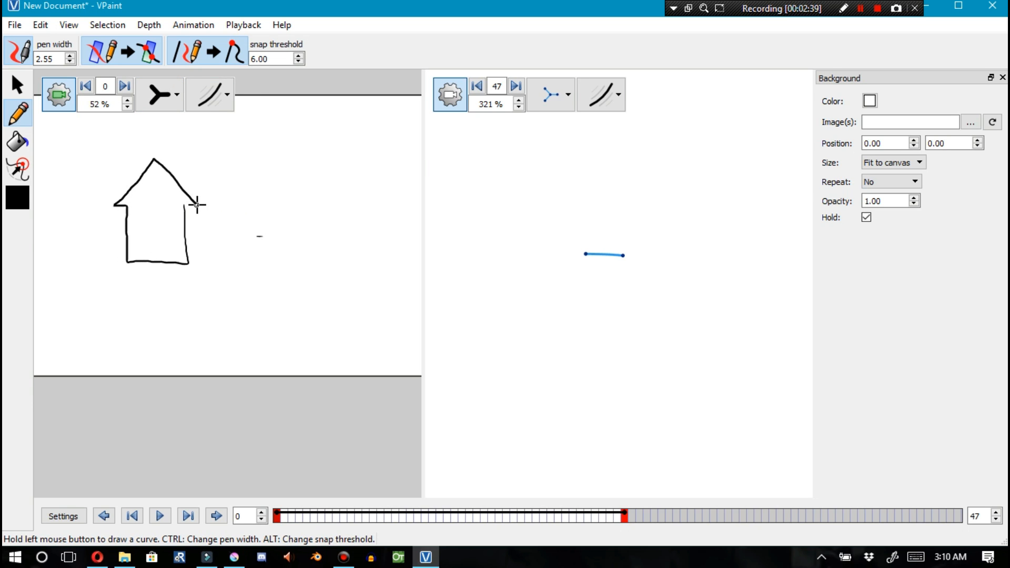
{"action": "scroll", "coordinate": [176, 173], "scroll_direction": "up", "scroll_amount": 5}
{"action": "left_click", "coordinate": [161, 95]}
{"action": "left_click", "coordinate": [162, 199]}
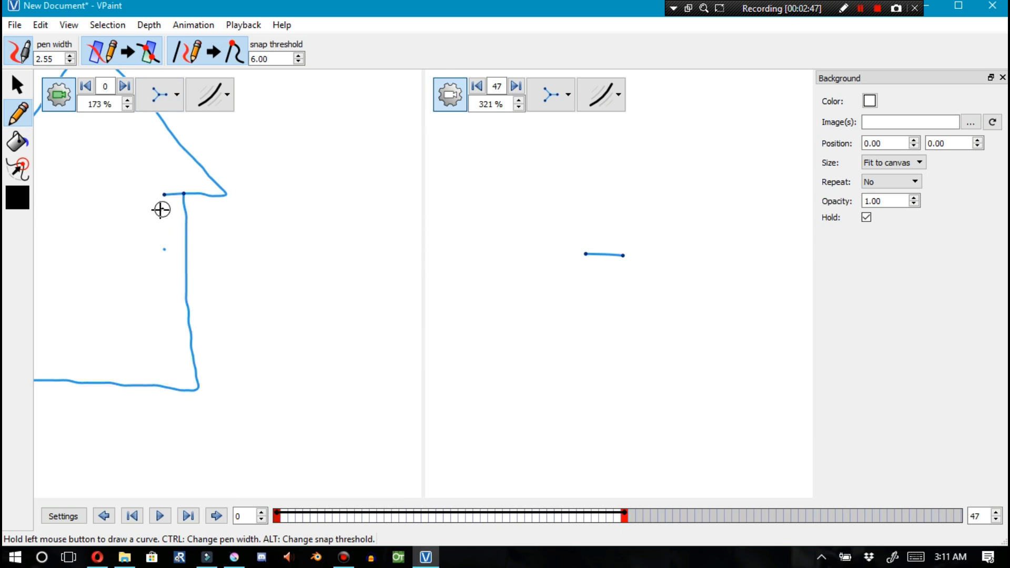
Select and inspect the junction vertex where the house's left wall meets its roof line
{"action": "key", "text": "F1"}
{"action": "left_click", "coordinate": [184, 194]}
{"action": "scroll", "coordinate": [185, 195], "scroll_direction": "up", "scroll_amount": 9}
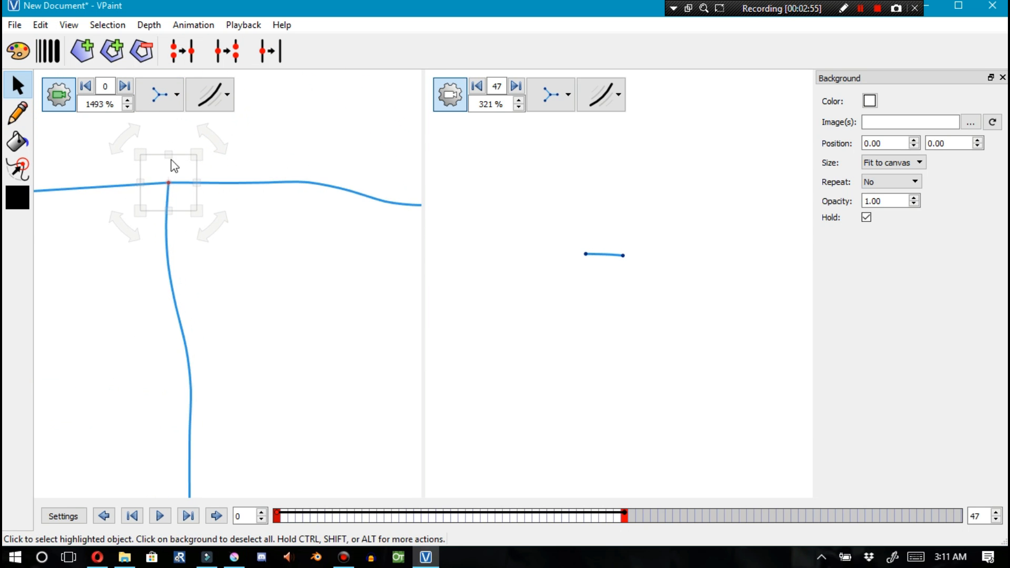
{"action": "left_click", "coordinate": [131, 194]}
{"action": "scroll", "coordinate": [172, 226], "scroll_direction": "down", "scroll_amount": 7}
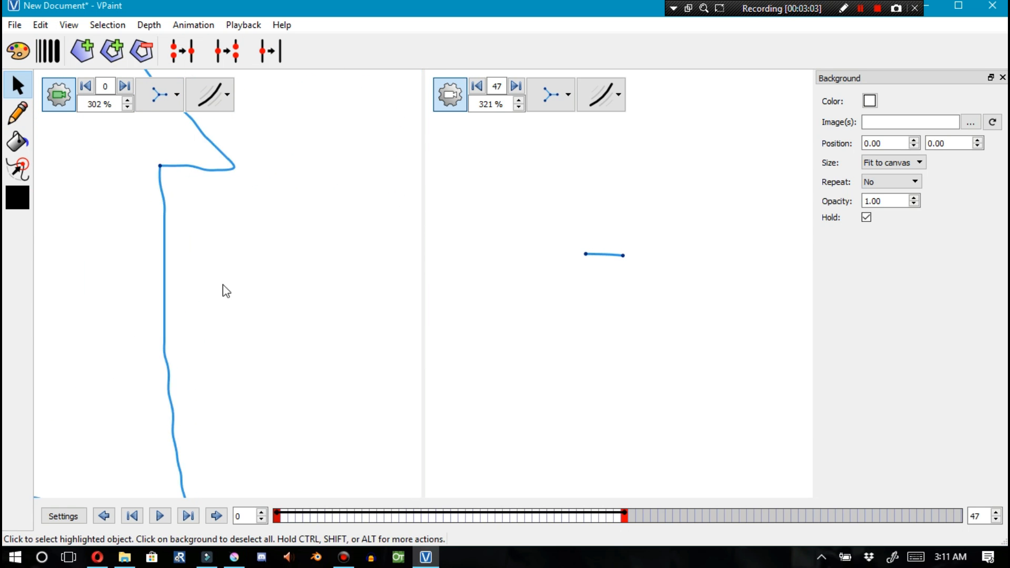
{"action": "scroll", "coordinate": [182, 243], "scroll_direction": "down", "scroll_amount": 6}
Return the left view to normal display and use the Sculpt tool to smooth the house's left wall and lower corner
{"action": "left_click", "coordinate": [19, 168]}
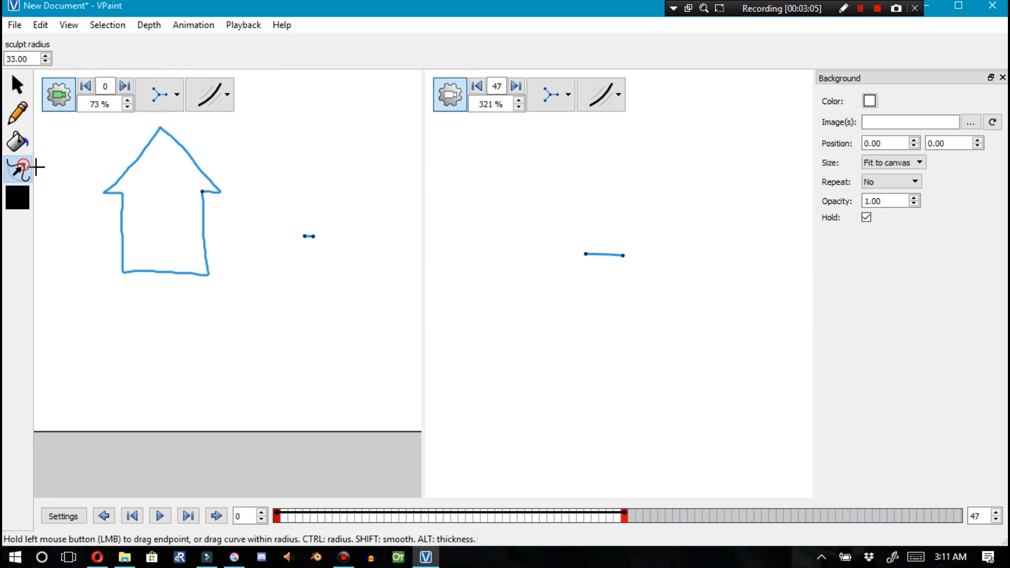
{"action": "left_click", "coordinate": [166, 101]}
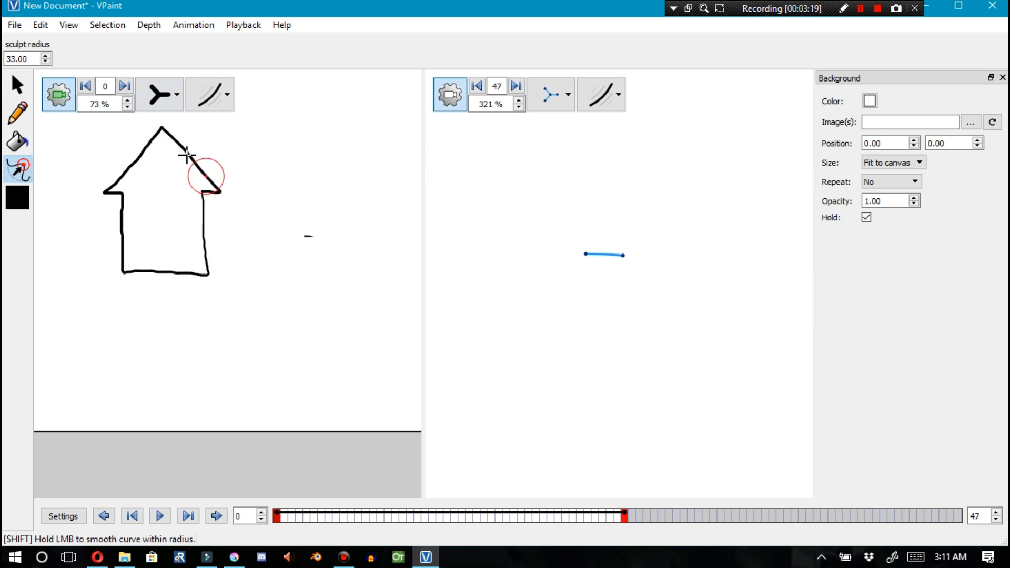
{"action": "left_click_drag", "start_coordinate": [129, 216], "coordinate": [127, 260]}
{"action": "mouse_move", "coordinate": [208, 265]}
{"action": "left_mouse_down"}
{"action": "mouse_move", "coordinate": [202, 226]}
{"action": "mouse_move", "coordinate": [198, 275]}
{"action": "left_mouse_up"}
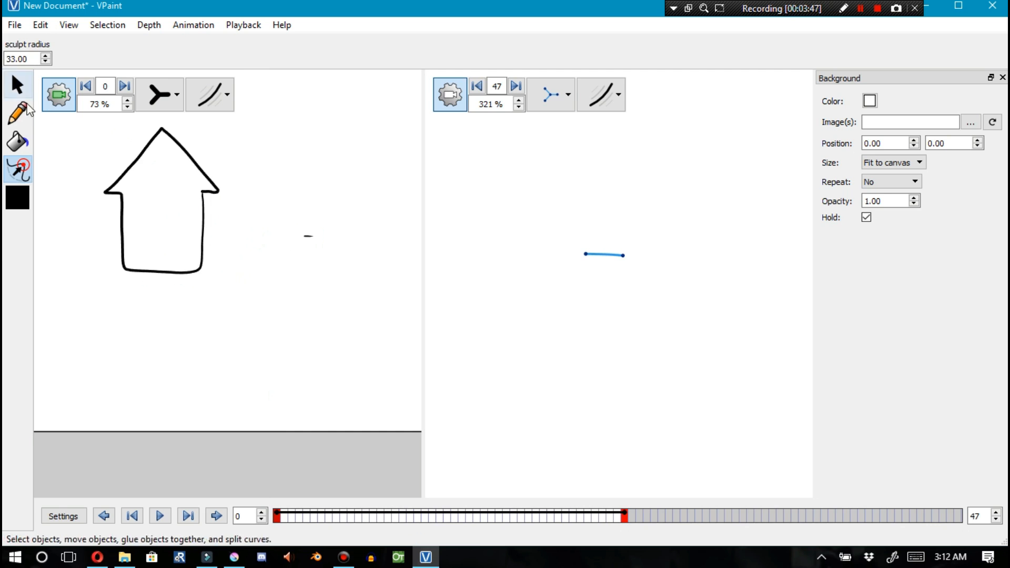
Draw the house's side wall and roof slope with the pencil, undoing one stray stroke
{"action": "key", "text": "F2"}
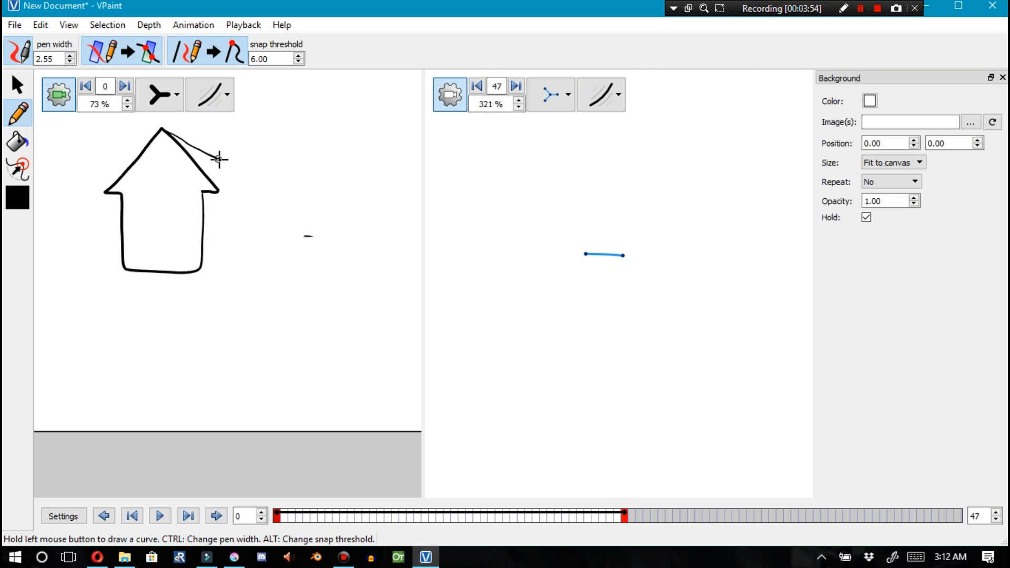
{"action": "key", "text": "ctrl+z"}
{"action": "left_click_drag", "start_coordinate": [206, 267], "coordinate": [199, 267]}
{"action": "scroll", "coordinate": [206, 184], "scroll_direction": "up", "scroll_amount": 5}
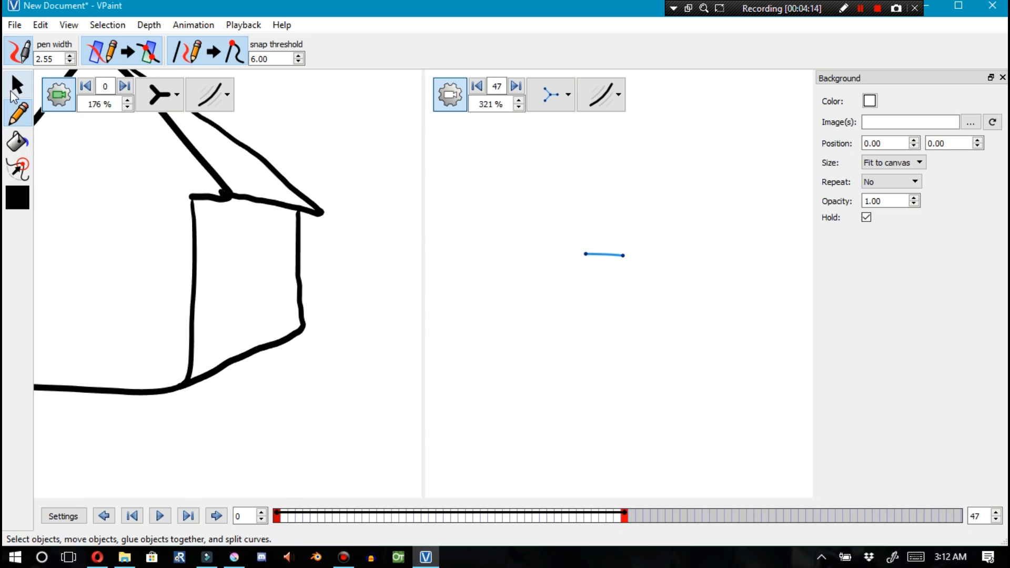
{"action": "left_click", "coordinate": [18, 84]}
{"action": "left_click_drag", "start_coordinate": [300, 219], "coordinate": [314, 223]}
{"action": "key", "text": "ctrl+z"}
{"action": "scroll", "coordinate": [299, 224], "scroll_direction": "down", "scroll_amount": 4}
{"action": "left_click_drag", "start_coordinate": [242, 305], "coordinate": [250, 311]}
{"action": "key", "text": "ctrl+z"}
{"action": "scroll", "coordinate": [336, 279], "scroll_direction": "down", "scroll_amount": 4}
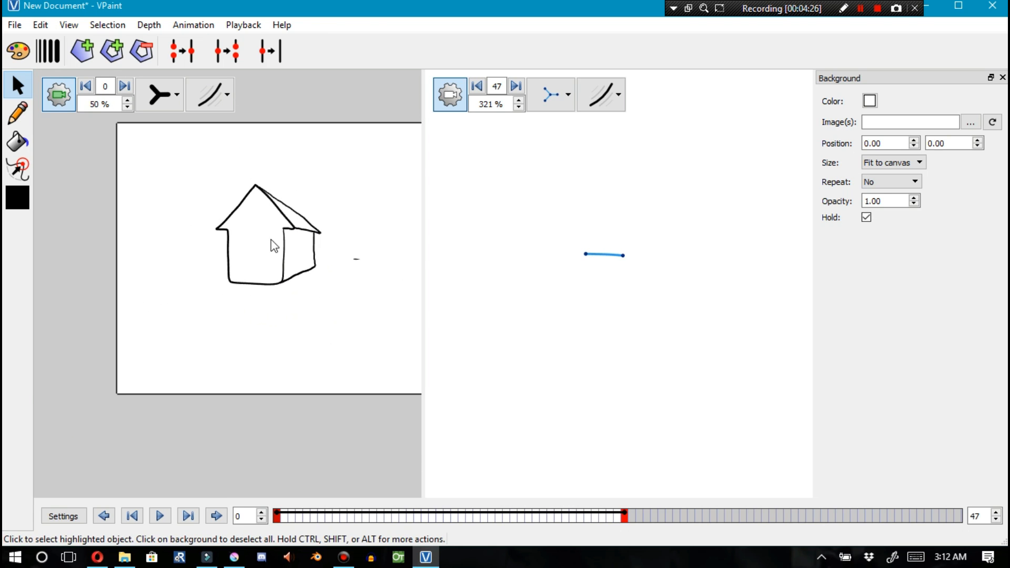
Choose red as the paint bucket color
{"action": "left_click", "coordinate": [18, 142]}
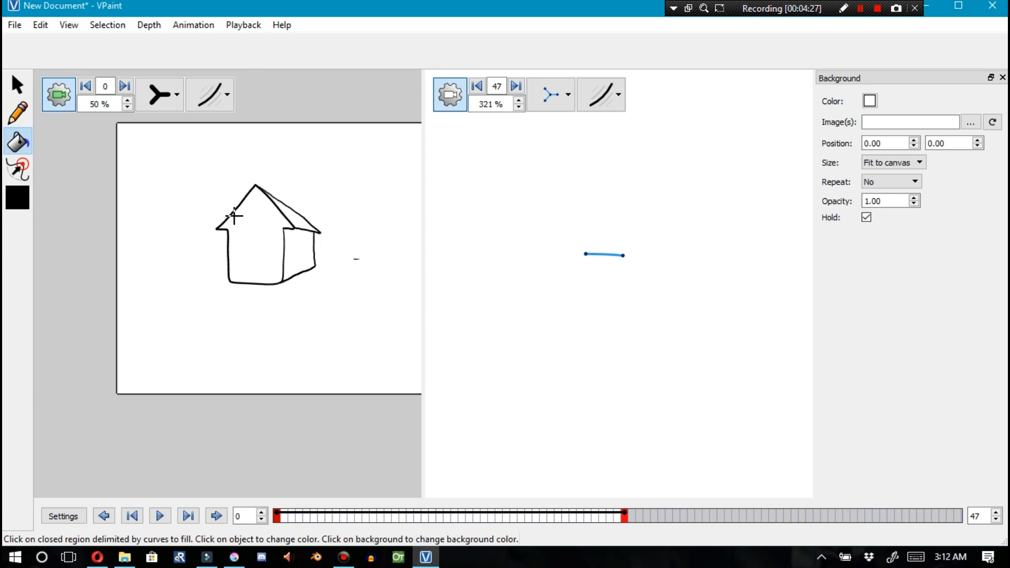
{"action": "left_click", "coordinate": [26, 200]}
{"action": "left_click", "coordinate": [333, 187]}
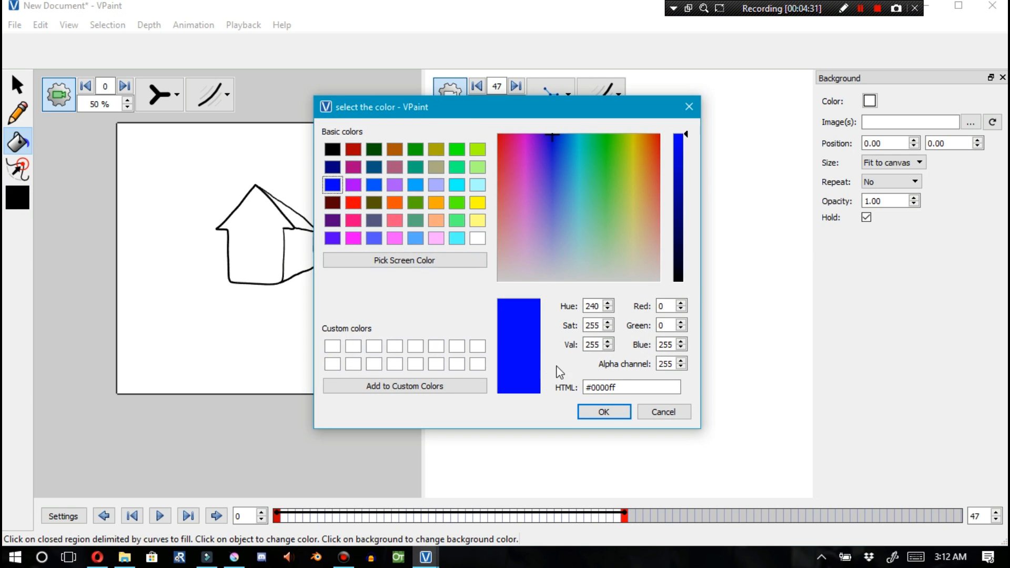
{"action": "left_click", "coordinate": [351, 149]}
{"action": "left_click", "coordinate": [583, 410]}
Try filling regions of the house with the paint bucket, undoing the background fill
{"action": "left_click", "coordinate": [260, 240]}
{"action": "left_click", "coordinate": [304, 255]}
{"action": "left_click", "coordinate": [294, 215]}
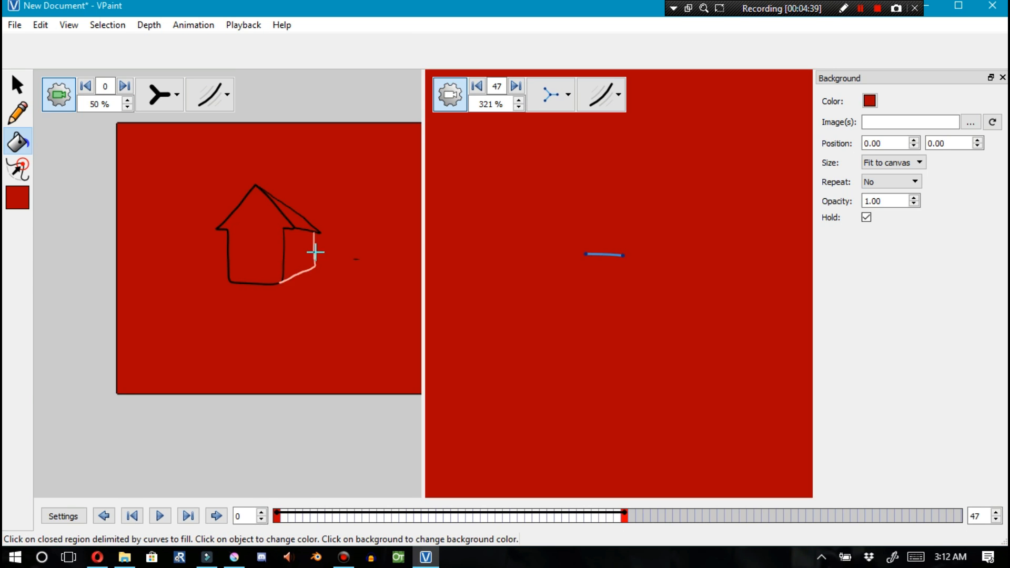
{"action": "key", "text": "ctrl+z"}
Select the house's edges and create filled faces from them
{"action": "key", "text": "F1"}
{"action": "left_click", "coordinate": [306, 220]}
{"action": "left_click", "coordinate": [285, 220]}
{"action": "left_click", "coordinate": [310, 239], "text": "shift"}
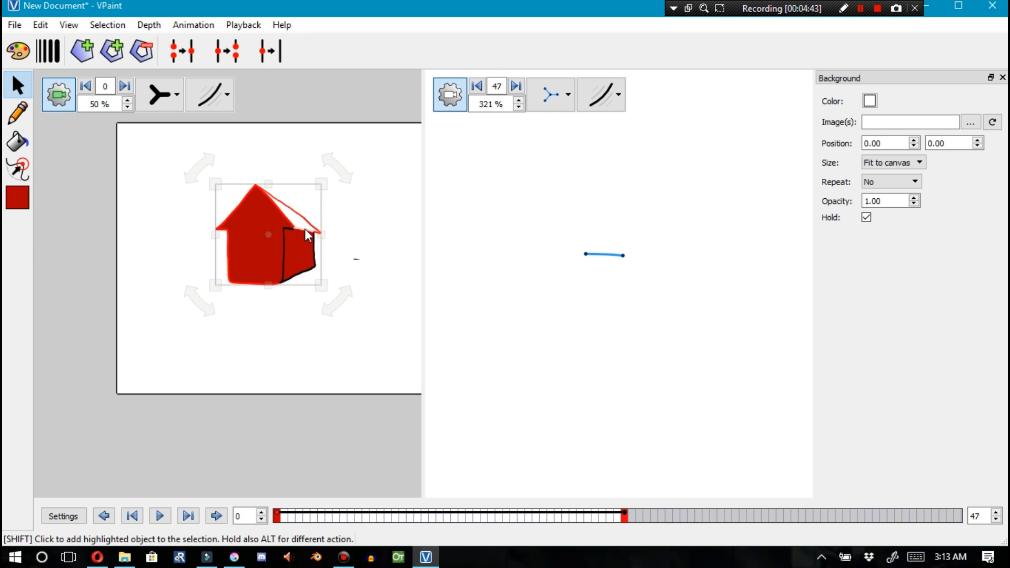
{"action": "left_click", "coordinate": [90, 58]}
{"action": "left_click", "coordinate": [209, 155]}
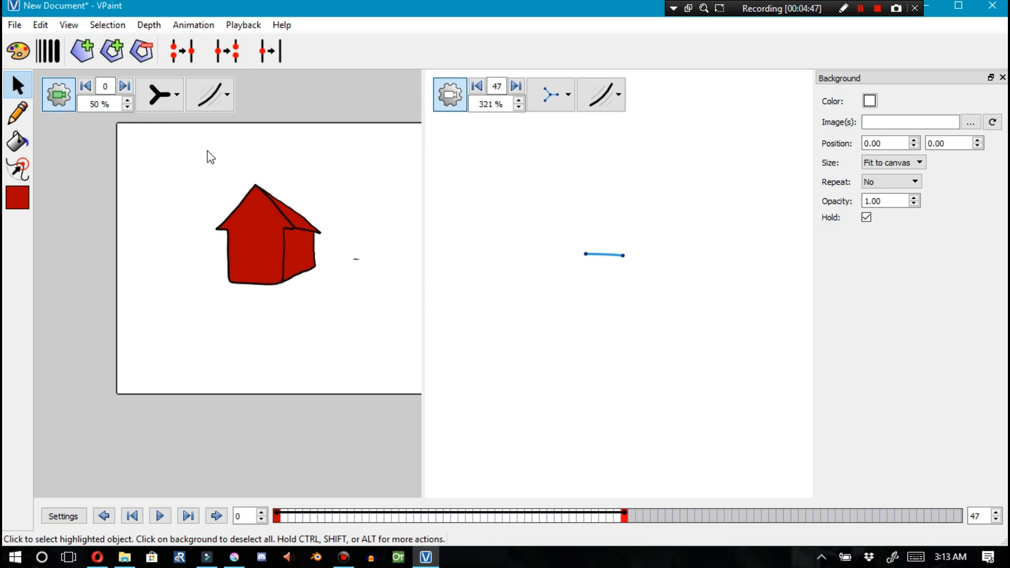
Box-select the whole house in the left view, then clear the selections in both views
{"action": "scroll", "coordinate": [128, 163], "scroll_direction": "down", "scroll_amount": 3}
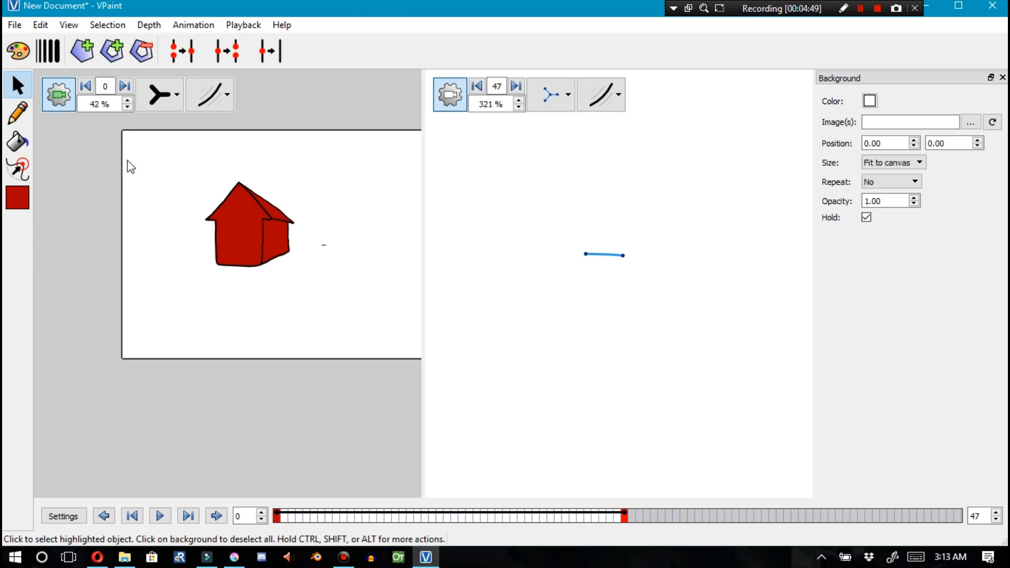
{"action": "scroll", "coordinate": [185, 192], "scroll_direction": "up", "scroll_amount": 2}
{"action": "scroll", "coordinate": [181, 175], "scroll_direction": "down", "scroll_amount": 2}
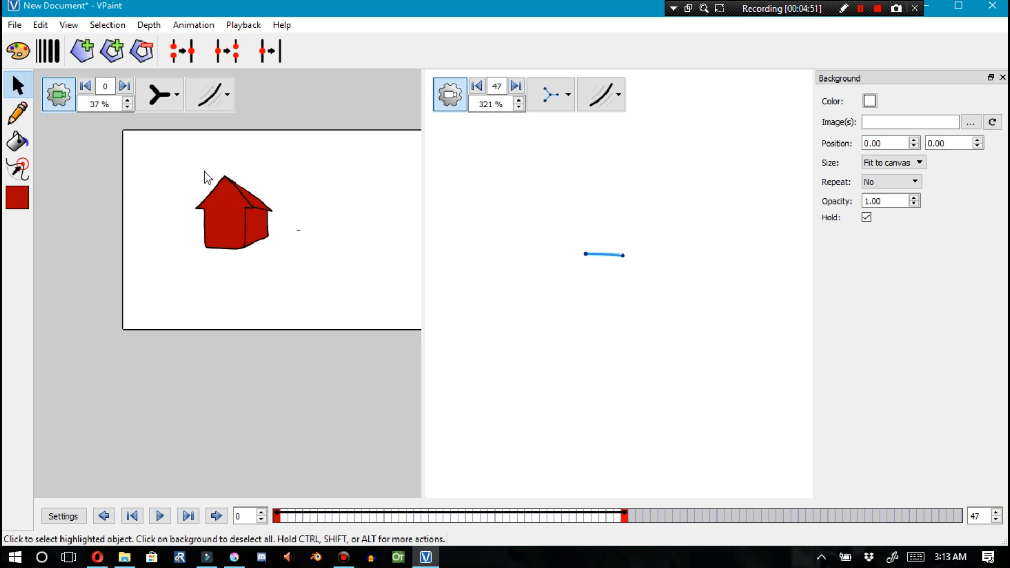
{"action": "left_click_drag", "start_coordinate": [188, 178], "coordinate": [278, 265]}
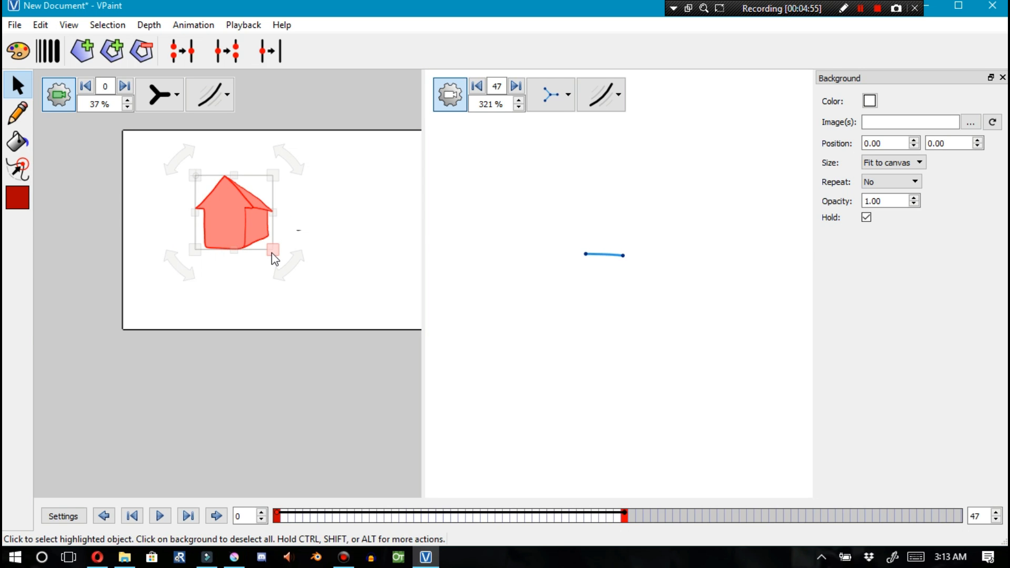
{"action": "left_click", "coordinate": [623, 257], "text": "shift"}
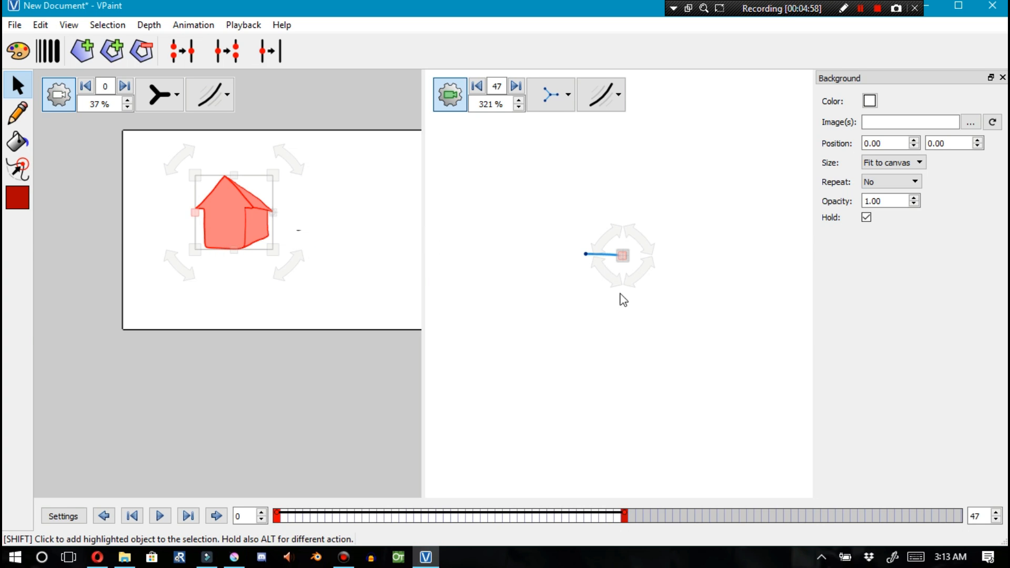
{"action": "left_click", "coordinate": [625, 395]}
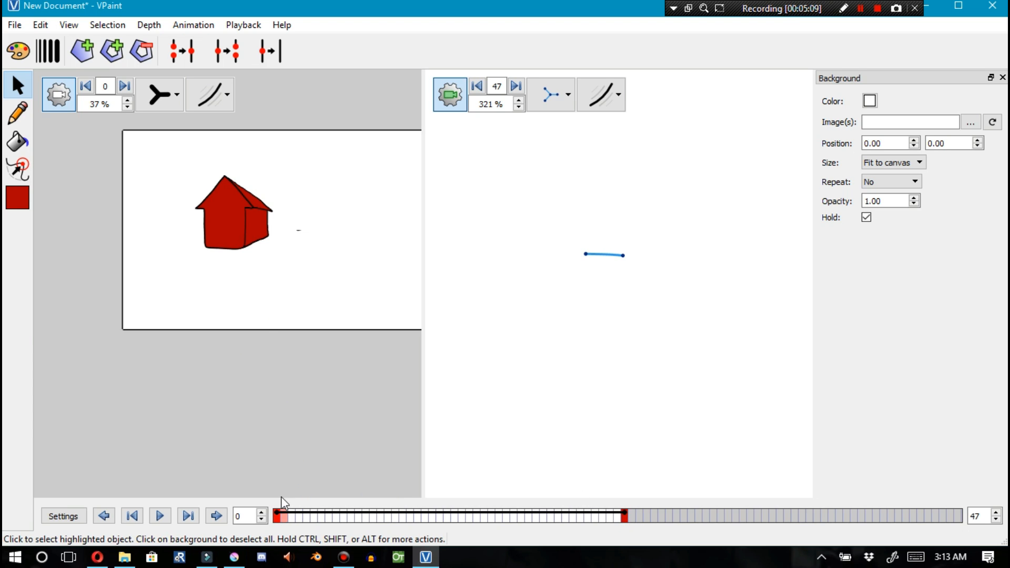
{"action": "left_click", "coordinate": [272, 341]}
Scrub the timeline to frame 43 and back to frame 0, then select the house's faces
{"action": "left_click_drag", "start_coordinate": [279, 523], "coordinate": [316, 525]}
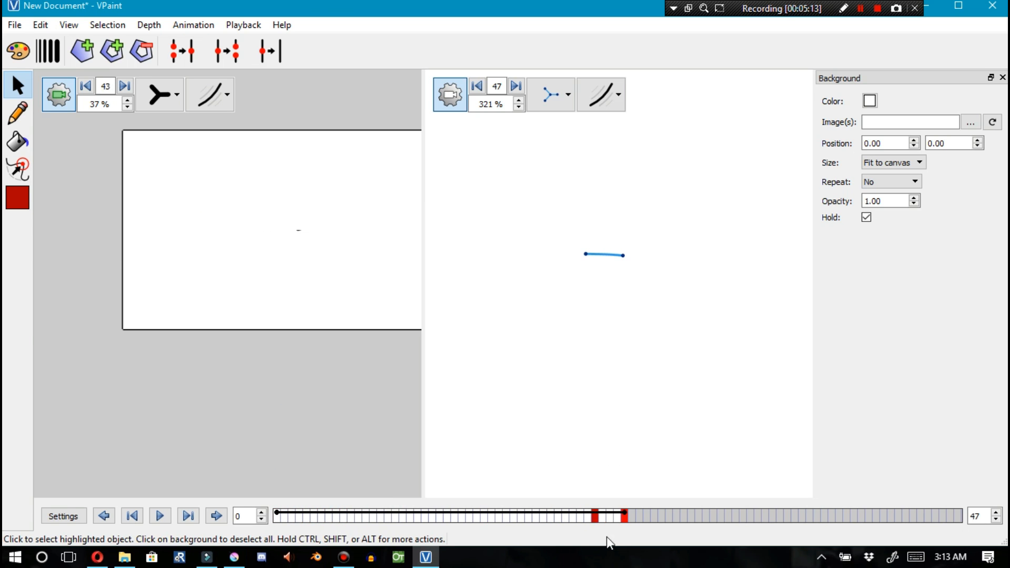
{"action": "left_click", "coordinate": [279, 520]}
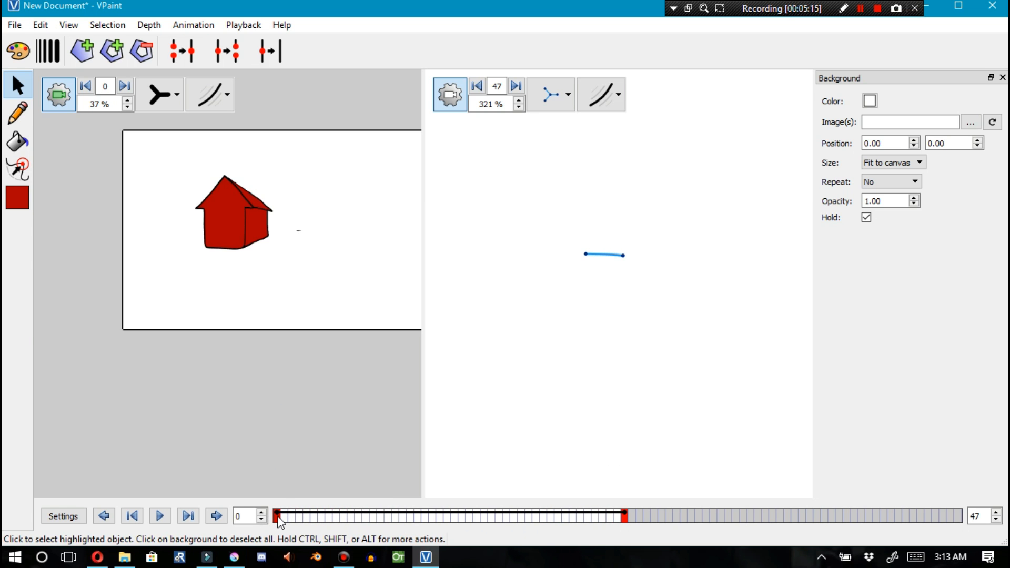
{"action": "left_click", "coordinate": [219, 256]}
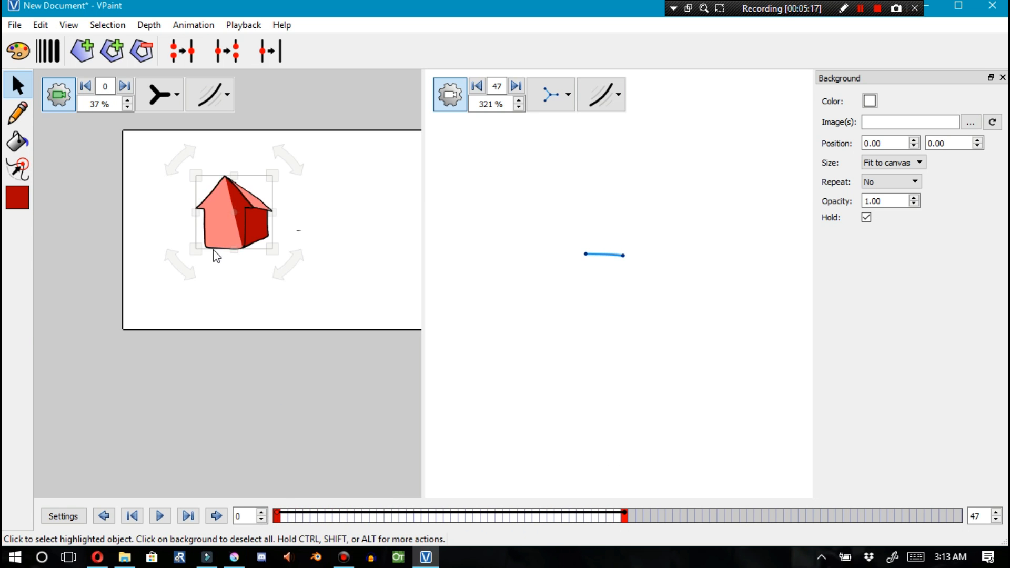
{"action": "left_click", "coordinate": [207, 245]}
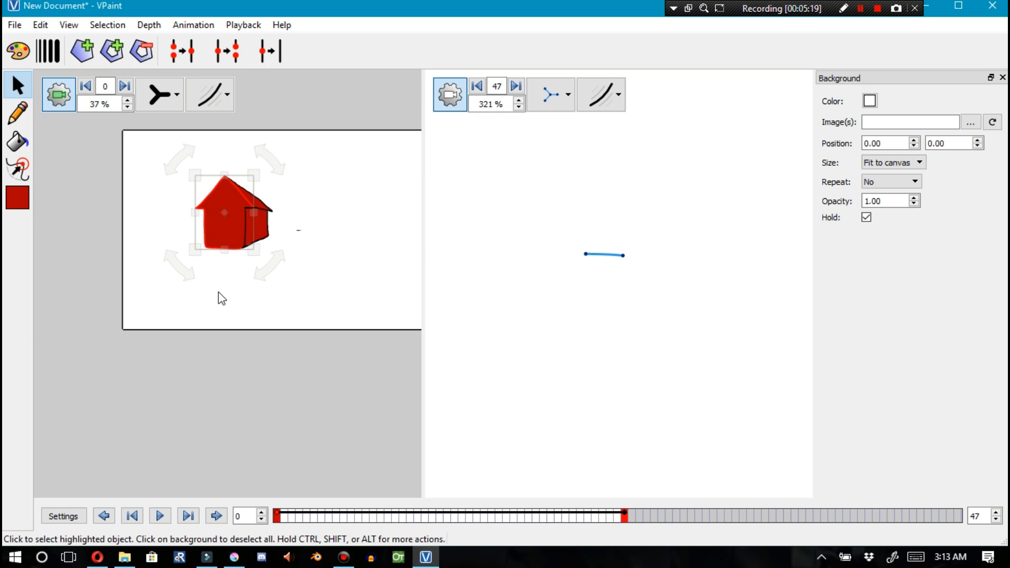
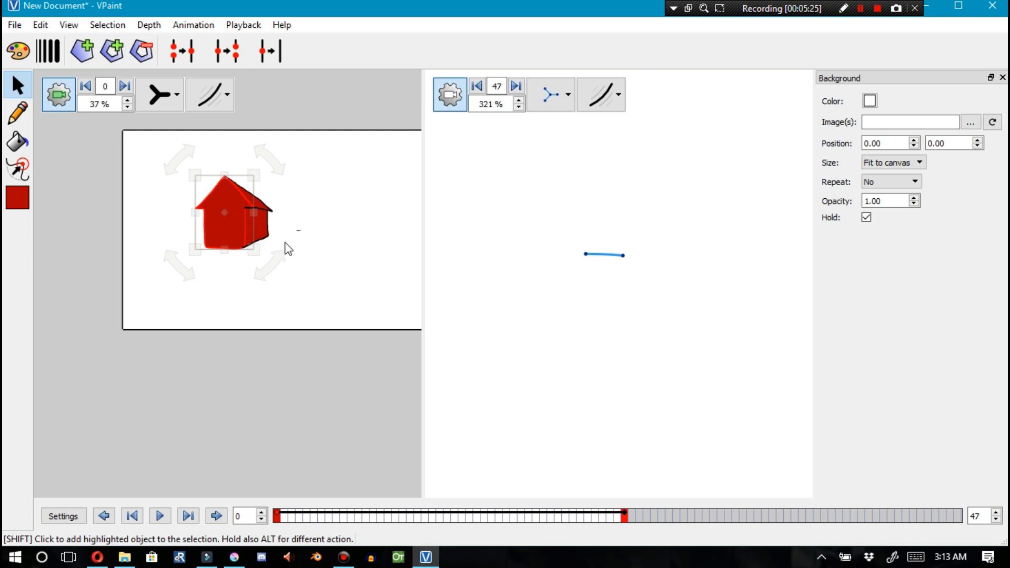
Select the short line's end vertex in the right view and scrub through the timeline
{"action": "left_click", "coordinate": [624, 256], "text": "shift"}
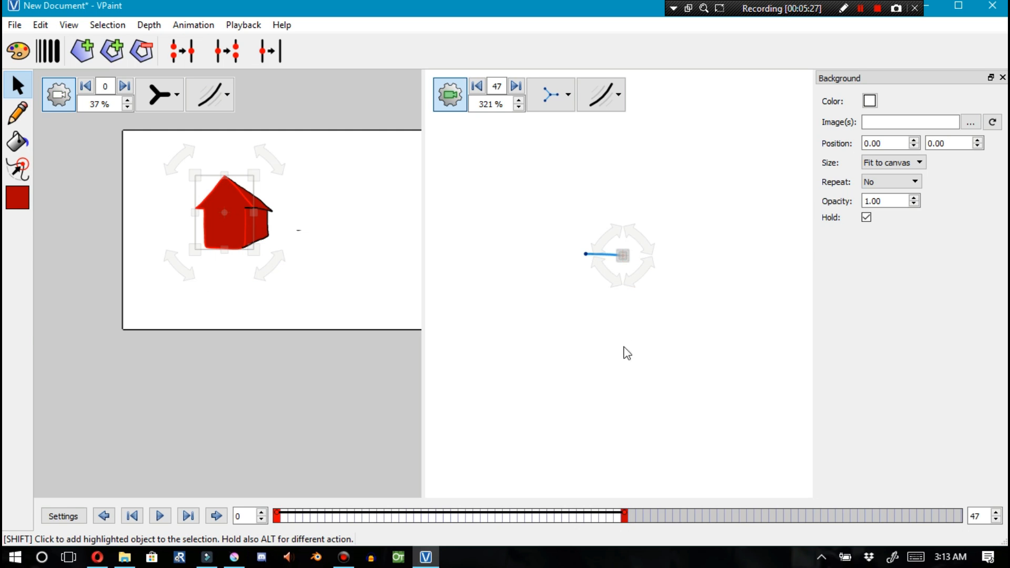
{"action": "left_click", "coordinate": [605, 410]}
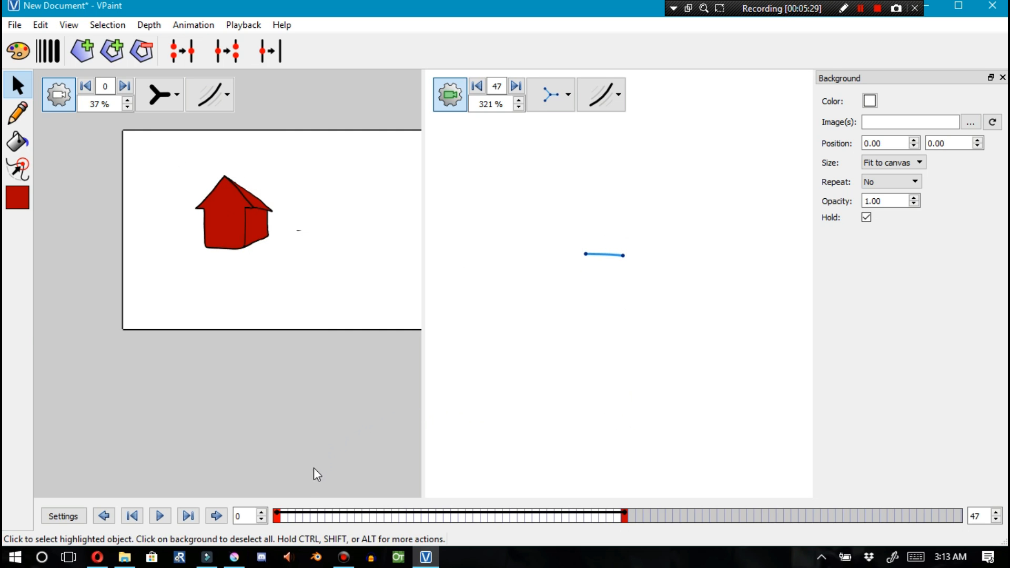
{"action": "mouse_move", "coordinate": [488, 533]}
{"action": "left_mouse_down"}
{"action": "mouse_move", "coordinate": [619, 519]}
{"action": "mouse_move", "coordinate": [358, 524]}
{"action": "left_mouse_up"}
{"action": "left_click", "coordinate": [623, 255]}
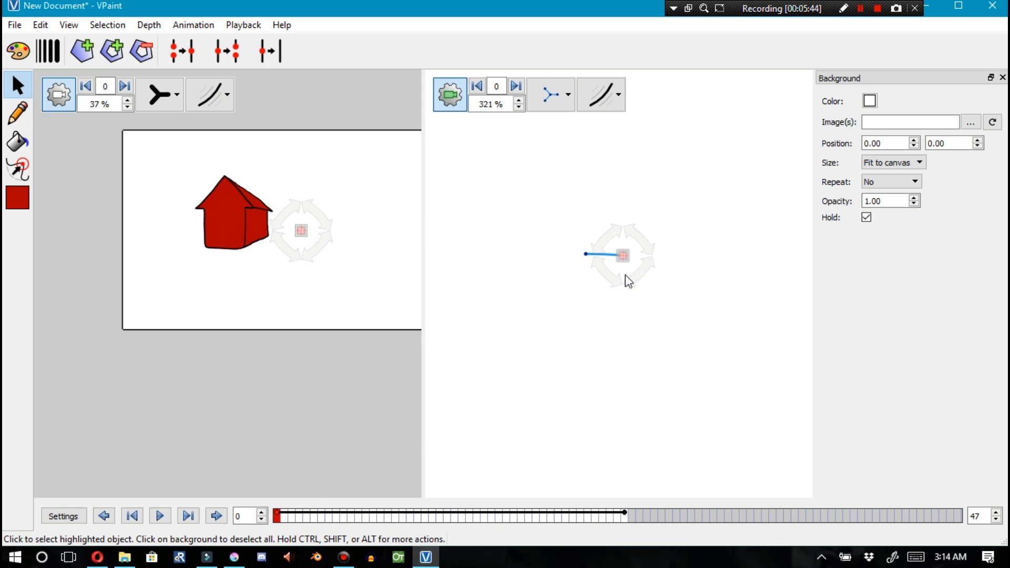
{"action": "mouse_move", "coordinate": [275, 521]}
{"action": "left_mouse_down"}
{"action": "mouse_move", "coordinate": [629, 513]}
{"action": "mouse_move", "coordinate": [542, 520]}
{"action": "mouse_move", "coordinate": [408, 516]}
{"action": "mouse_move", "coordinate": [593, 515]}
{"action": "mouse_move", "coordinate": [465, 500]}
{"action": "mouse_move", "coordinate": [373, 506]}
{"action": "left_mouse_up"}
{"action": "left_click_drag", "start_coordinate": [310, 498], "coordinate": [470, 498]}
Drag the line's end vertex at two intermediate frames to add keyframes, then scrub through the animation
{"action": "left_click_drag", "start_coordinate": [585, 239], "coordinate": [611, 254]}
{"action": "mouse_move", "coordinate": [387, 513]}
{"action": "left_mouse_down"}
{"action": "mouse_move", "coordinate": [582, 508]}
{"action": "mouse_move", "coordinate": [528, 513]}
{"action": "left_mouse_up"}
{"action": "left_click_drag", "start_coordinate": [599, 248], "coordinate": [603, 254]}
{"action": "mouse_move", "coordinate": [533, 519]}
{"action": "left_mouse_down"}
{"action": "mouse_move", "coordinate": [616, 513]}
{"action": "mouse_move", "coordinate": [413, 510]}
{"action": "left_mouse_up"}
{"action": "mouse_move", "coordinate": [284, 518]}
{"action": "left_mouse_down"}
{"action": "mouse_move", "coordinate": [476, 513]}
{"action": "mouse_move", "coordinate": [616, 494]}
{"action": "mouse_move", "coordinate": [501, 494]}
{"action": "mouse_move", "coordinate": [492, 513]}
{"action": "mouse_move", "coordinate": [428, 527]}
{"action": "mouse_move", "coordinate": [623, 524]}
{"action": "left_mouse_up"}
Zoom into the house and select the roof junction edge together with the line's end vertex
{"action": "left_click", "coordinate": [249, 207]}
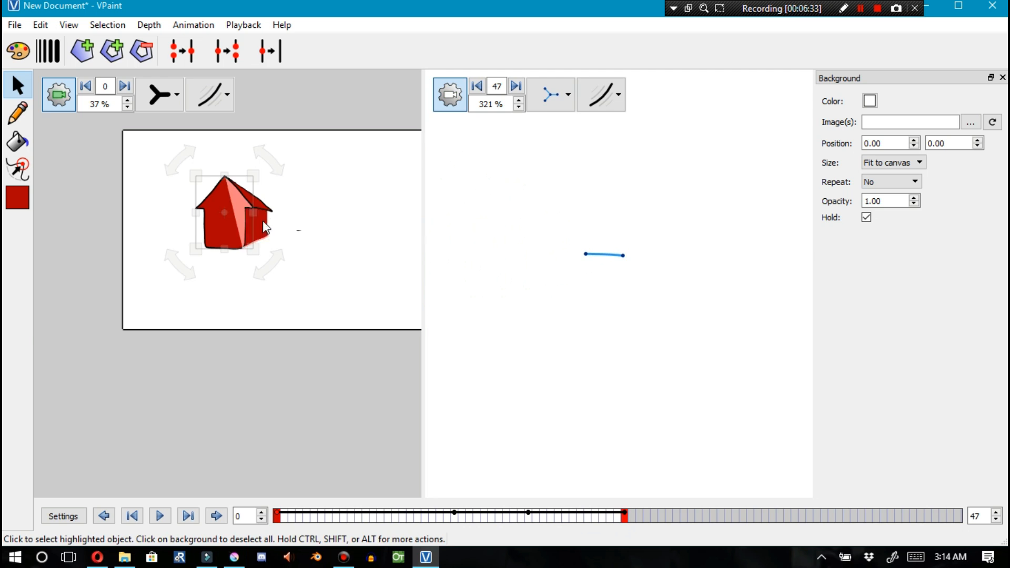
{"action": "scroll", "coordinate": [246, 216], "scroll_direction": "up", "scroll_amount": 2}
{"action": "scroll", "coordinate": [246, 216], "scroll_direction": "up", "scroll_amount": 6}
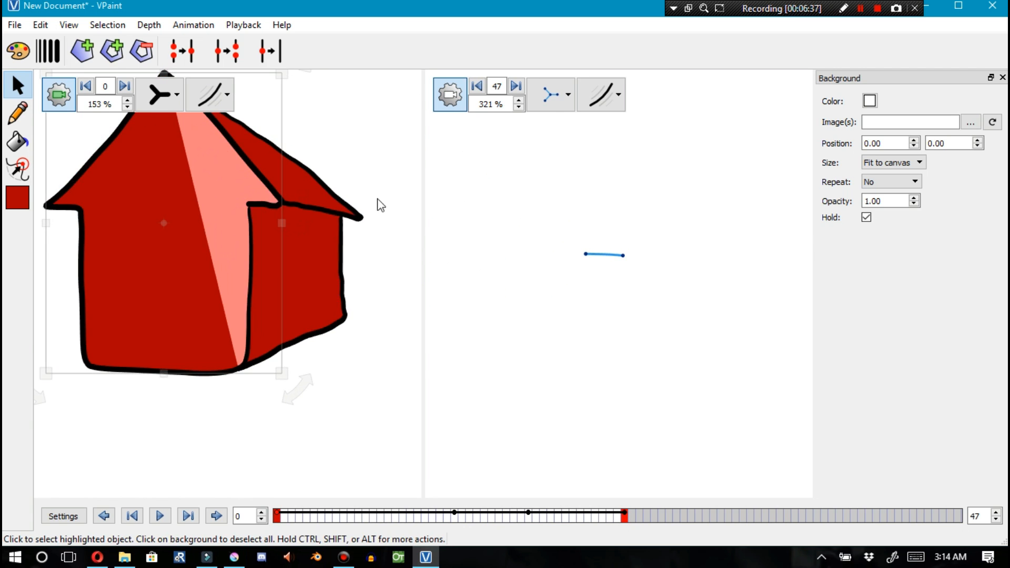
{"action": "left_click", "coordinate": [259, 204]}
{"action": "left_click", "coordinate": [623, 256], "text": "shift"}
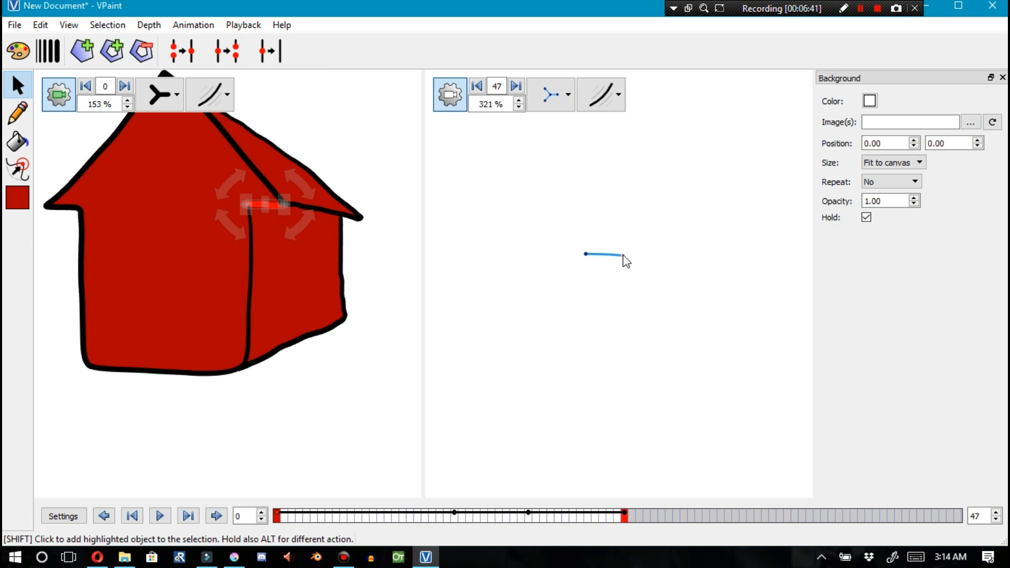
{"action": "left_click", "coordinate": [602, 350]}
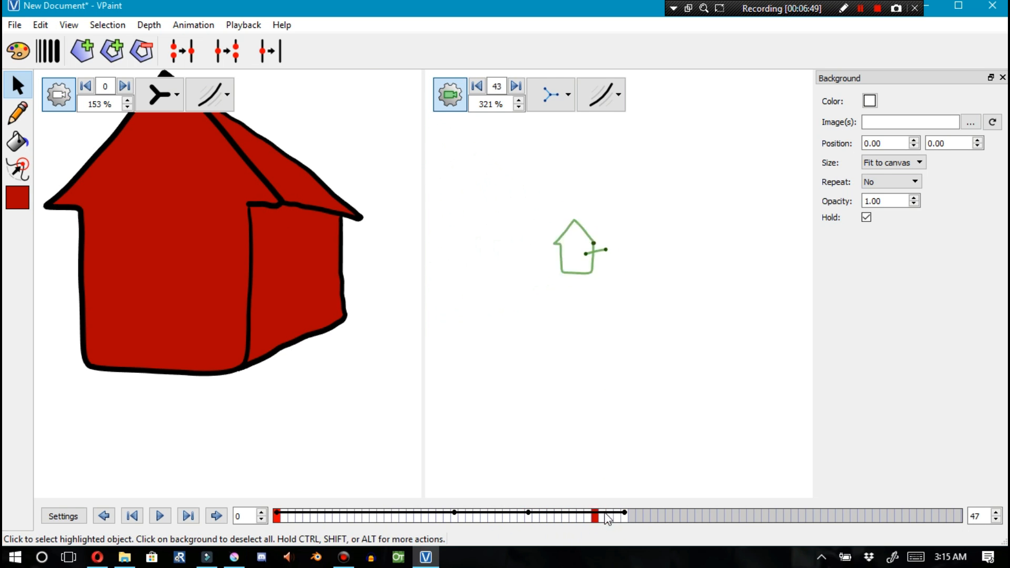
Reselect the roof edge with the line's vertex, scrub to frame 26 and zoom the right view
{"action": "left_click", "coordinate": [298, 162], "text": "shift"}
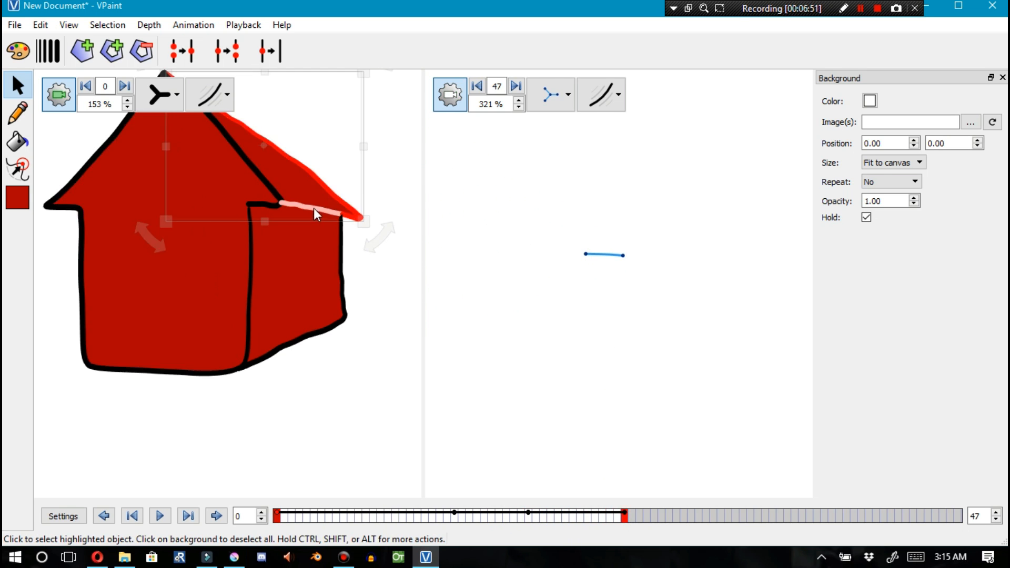
{"action": "left_click", "coordinate": [625, 258]}
{"action": "mouse_move", "coordinate": [625, 518]}
{"action": "left_mouse_down"}
{"action": "mouse_move", "coordinate": [333, 518]}
{"action": "mouse_move", "coordinate": [467, 517]}
{"action": "left_mouse_up"}
{"action": "scroll", "coordinate": [551, 321], "scroll_direction": "down", "scroll_amount": 5}
{"action": "scroll", "coordinate": [498, 384], "scroll_direction": "down", "scroll_amount": 2}
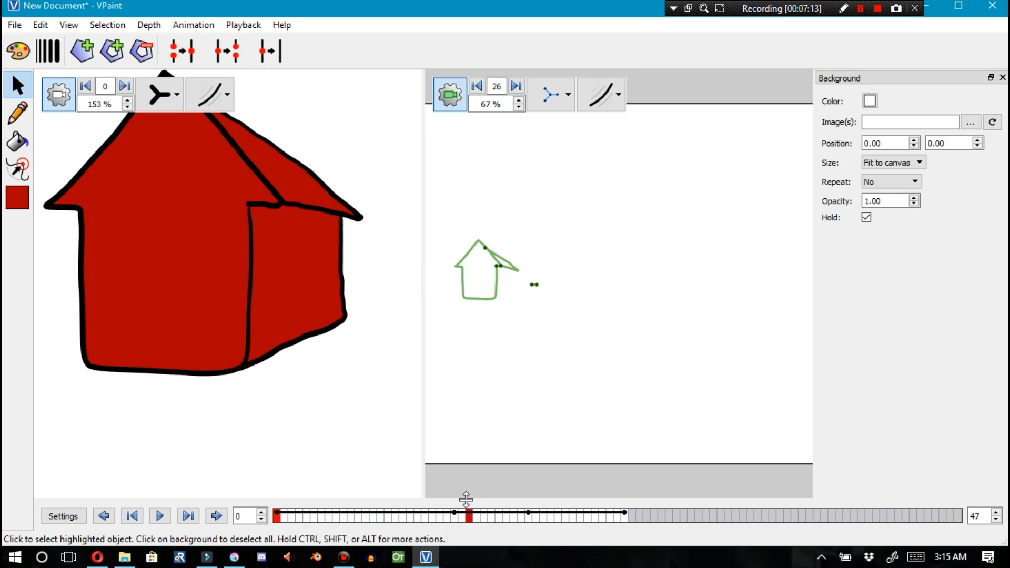
{"action": "scroll", "coordinate": [481, 247], "scroll_direction": "up", "scroll_amount": 1}
{"action": "scroll", "coordinate": [481, 247], "scroll_direction": "up", "scroll_amount": 3}
Try dragging the roof vertices at frame 26 in both views, then undo the four changes
{"action": "left_click_drag", "start_coordinate": [492, 248], "coordinate": [466, 216]}
{"action": "scroll", "coordinate": [408, 187], "scroll_direction": "down", "scroll_amount": 3}
{"action": "left_click_drag", "start_coordinate": [262, 122], "coordinate": [304, 113]}
{"action": "key", "text": "ctrl+z"}
{"action": "key", "text": "ctrl+z"}
{"action": "key", "text": "ctrl+z"}
{"action": "key", "text": "ctrl+z"}
{"action": "key", "text": "ctrl+z"}
{"action": "key", "text": "ctrl+z"}
{"action": "key", "text": "ctrl+z"}
{"action": "key", "text": "ctrl+z"}
{"action": "key", "text": "ctrl+z"}
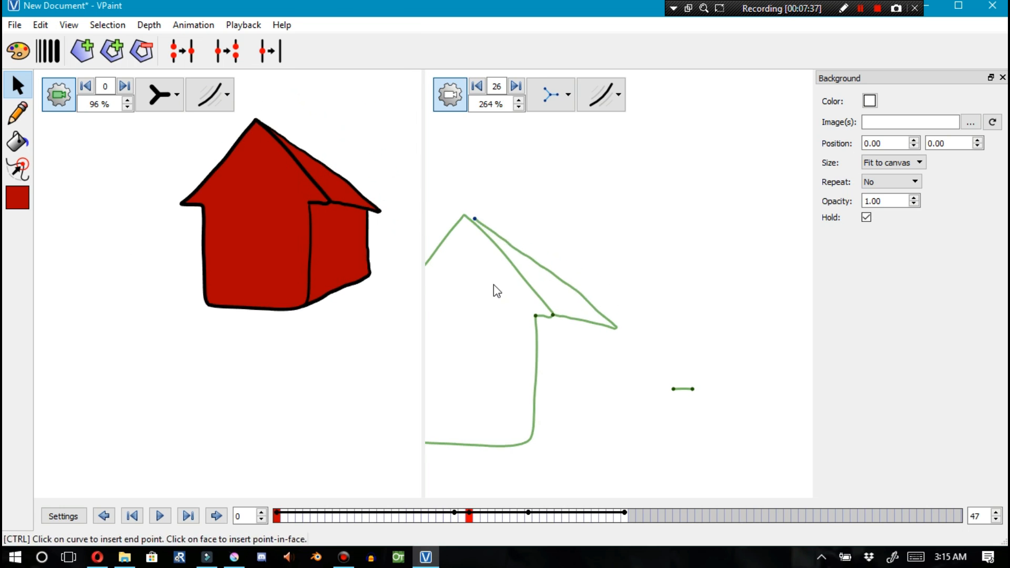
Open the left view's display options and switch it between outline and normal display modes
{"action": "left_click", "coordinate": [514, 516]}
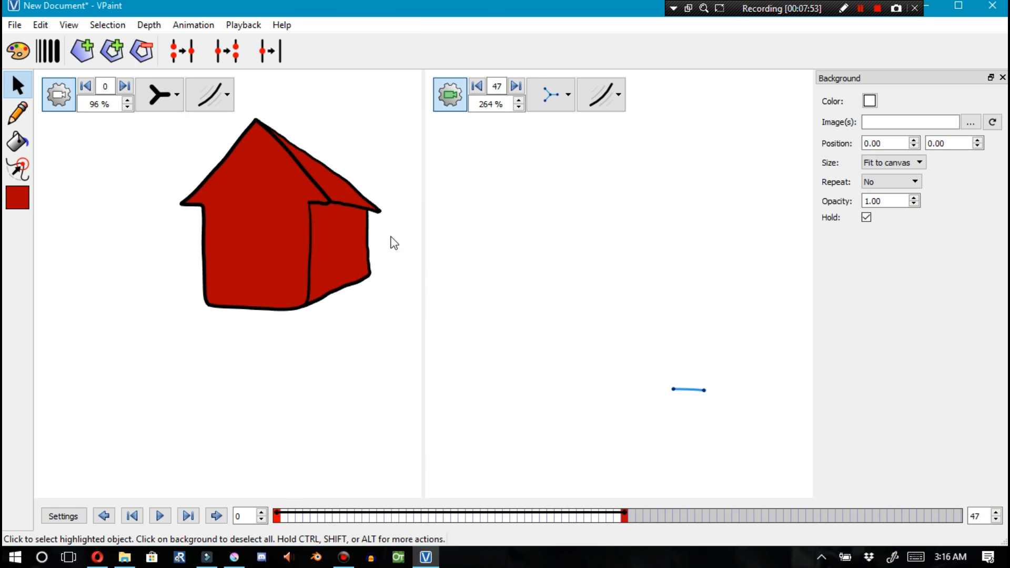
{"action": "scroll", "coordinate": [262, 128], "scroll_direction": "up", "scroll_amount": 5}
{"action": "left_click", "coordinate": [177, 95]}
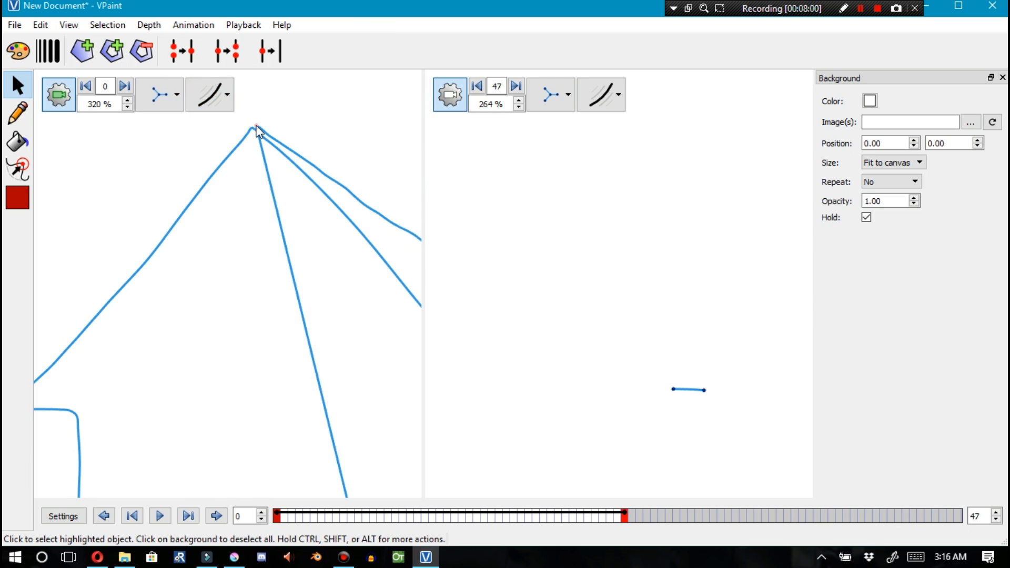
{"action": "scroll", "coordinate": [257, 121], "scroll_direction": "up", "scroll_amount": 2}
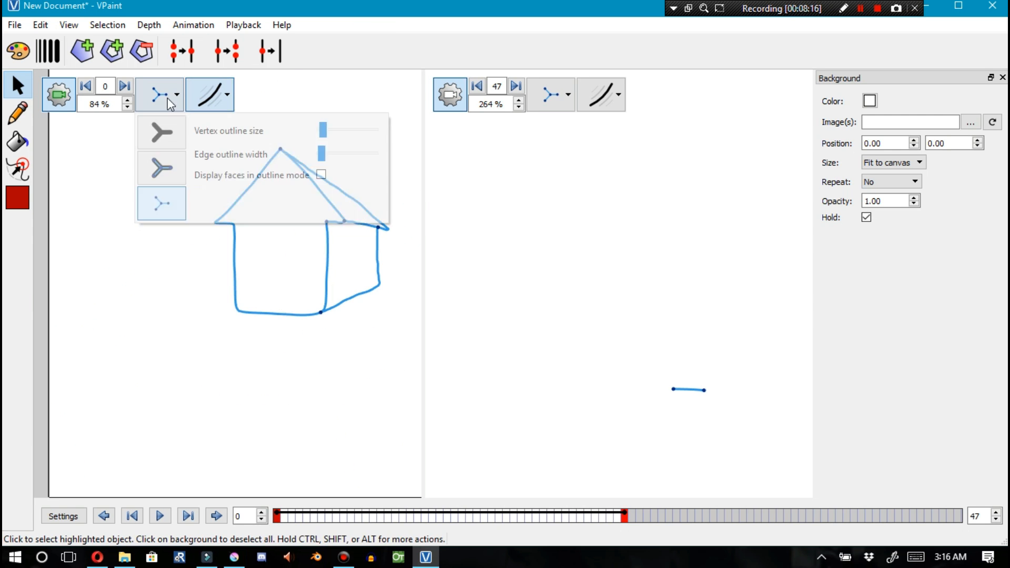
{"action": "key", "text": "F3"}
{"action": "left_click", "coordinate": [349, 213]}
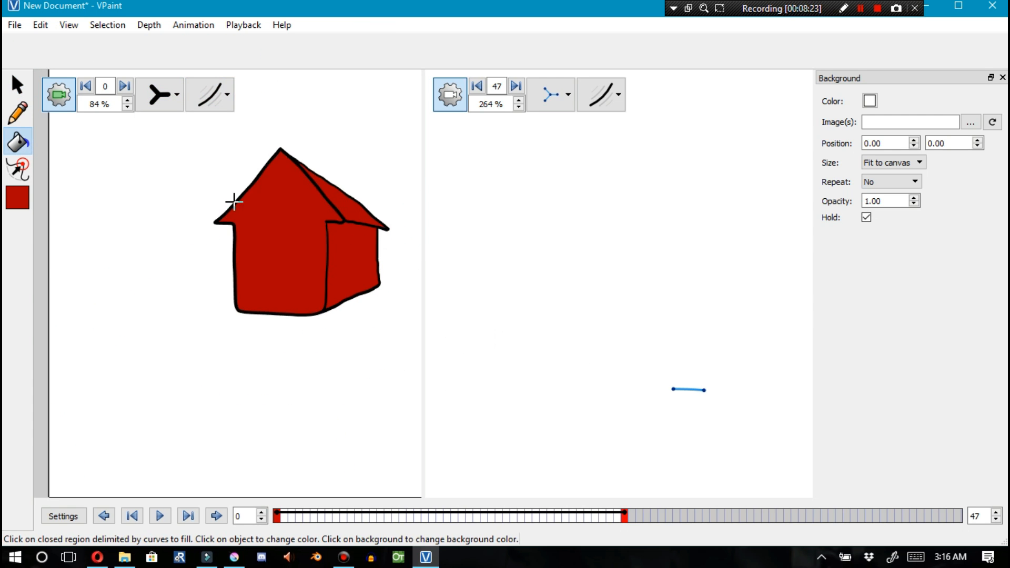
{"action": "key", "text": "F1"}
Select the house's edges one by one, then box-select the entire house
{"action": "left_click", "coordinate": [233, 205]}
{"action": "left_click", "coordinate": [330, 257]}
{"action": "left_click", "coordinate": [324, 255]}
{"action": "left_click", "coordinate": [327, 254]}
{"action": "left_click", "coordinate": [279, 316]}
{"action": "left_click", "coordinate": [326, 289]}
{"action": "left_click_drag", "start_coordinate": [192, 149], "coordinate": [351, 342]}
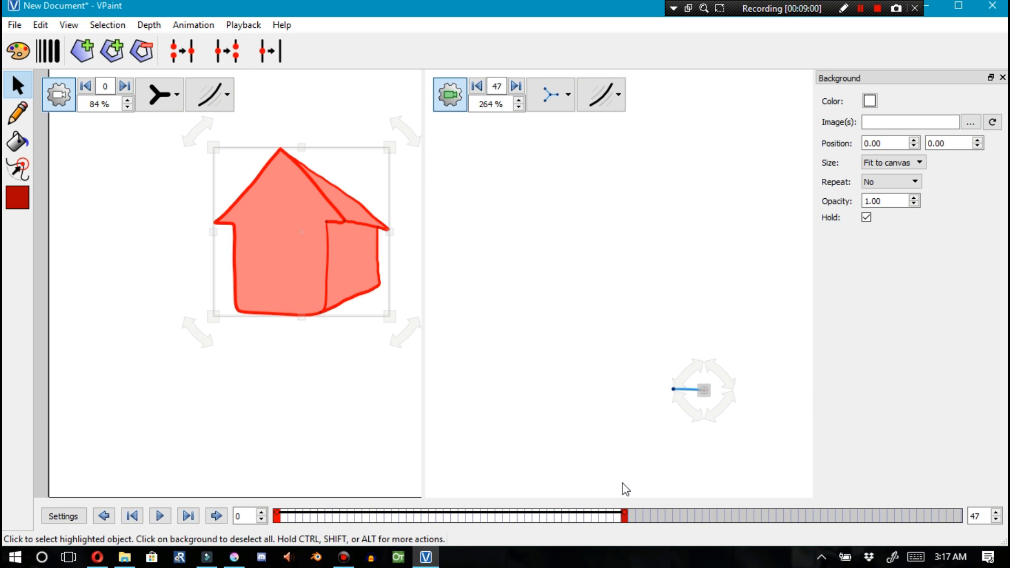
Clear the selection, reselect the house's face, and scrub the timeline to frame 30
{"action": "left_click", "coordinate": [678, 388]}
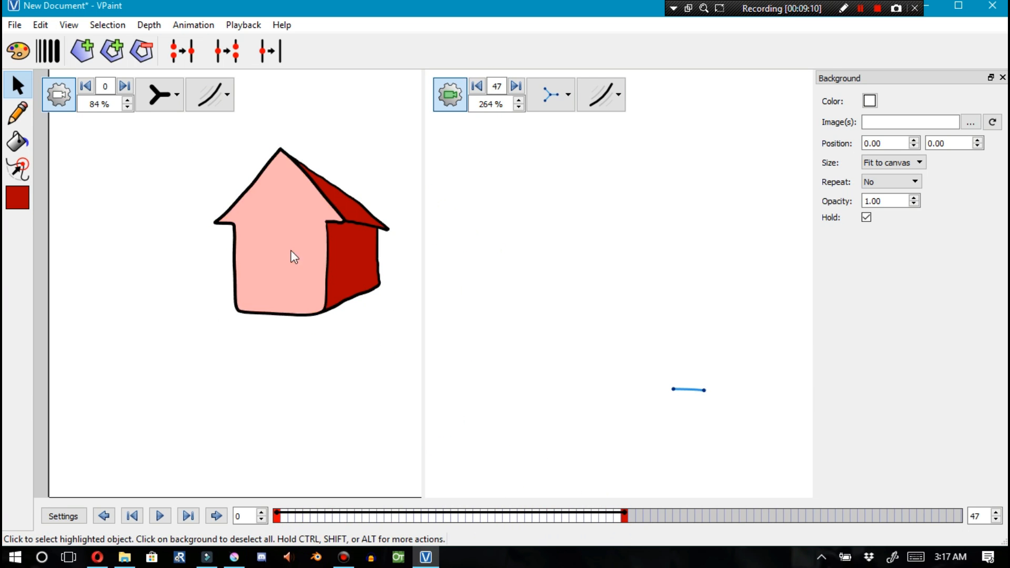
{"action": "left_click", "coordinate": [289, 256]}
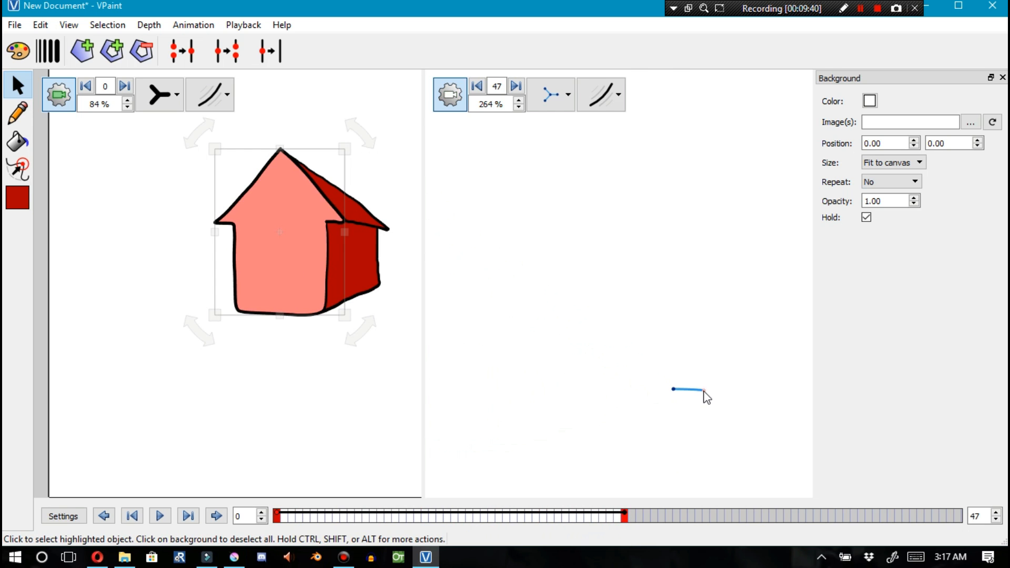
{"action": "left_click", "coordinate": [694, 446]}
{"action": "mouse_move", "coordinate": [625, 516]}
{"action": "left_mouse_down"}
{"action": "mouse_move", "coordinate": [418, 513]}
{"action": "mouse_move", "coordinate": [626, 510]}
{"action": "mouse_move", "coordinate": [536, 495]}
{"action": "left_mouse_up"}
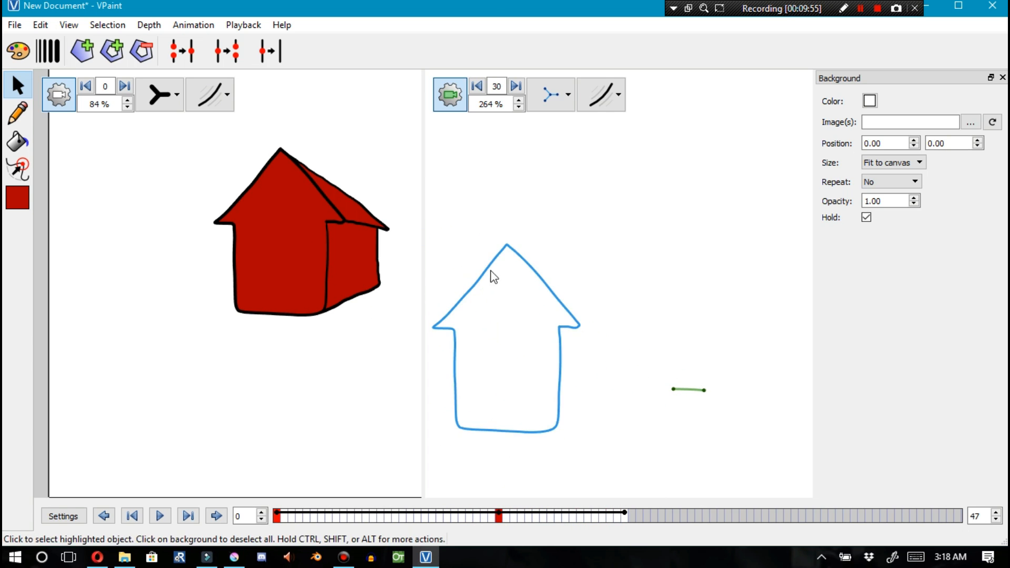
Select the roof edge and the line's end vertex, scrubbing between frames 0 and 47
{"action": "left_click", "coordinate": [506, 195]}
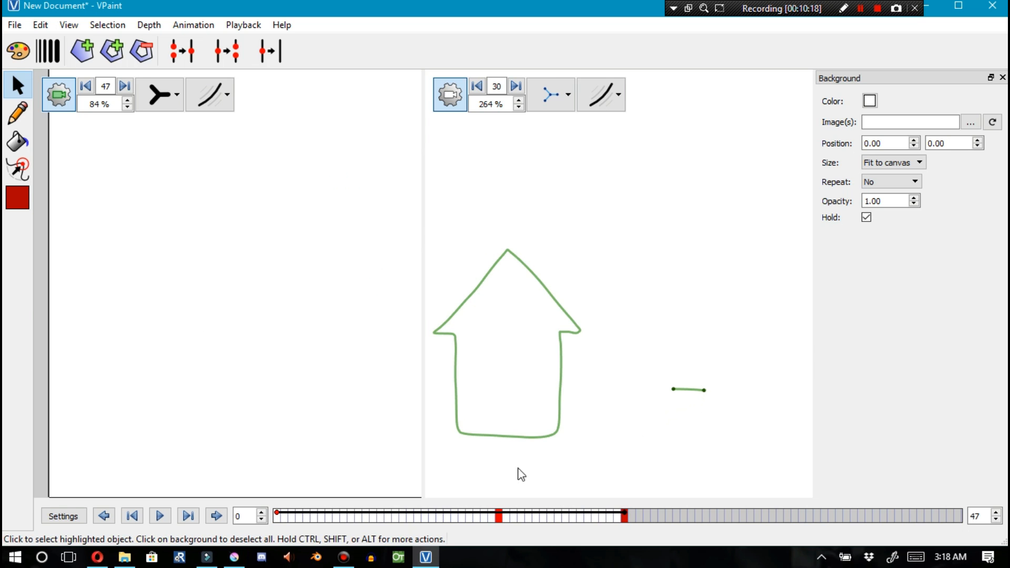
{"action": "left_click", "coordinate": [329, 516]}
{"action": "left_click_drag", "start_coordinate": [300, 531], "coordinate": [277, 516]}
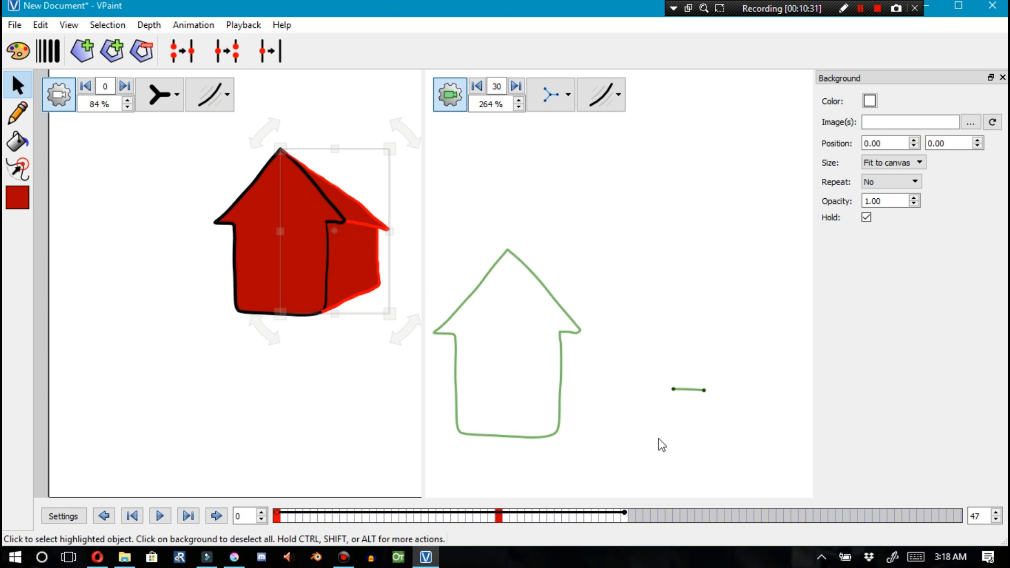
{"action": "left_click", "coordinate": [625, 513]}
{"action": "left_click", "coordinate": [704, 391]}
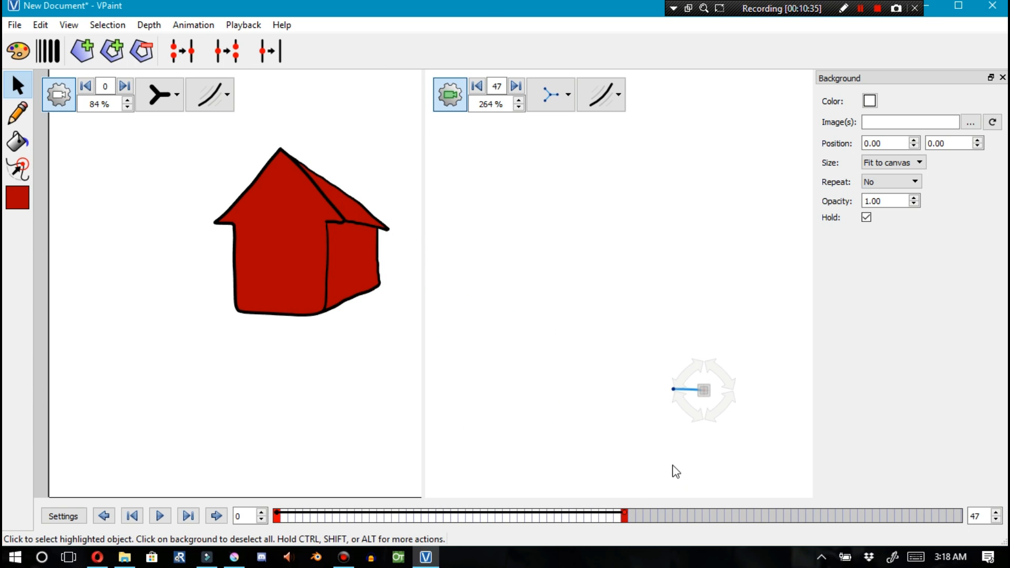
{"action": "left_click_drag", "start_coordinate": [626, 518], "coordinate": [283, 516]}
{"action": "left_click_drag", "start_coordinate": [427, 533], "coordinate": [623, 524]}
Try reshaping the roof edge at frame 25 by dragging its vertices, then undo three changes
{"action": "left_click", "coordinate": [351, 196]}
{"action": "left_click", "coordinate": [705, 391], "text": "shift"}
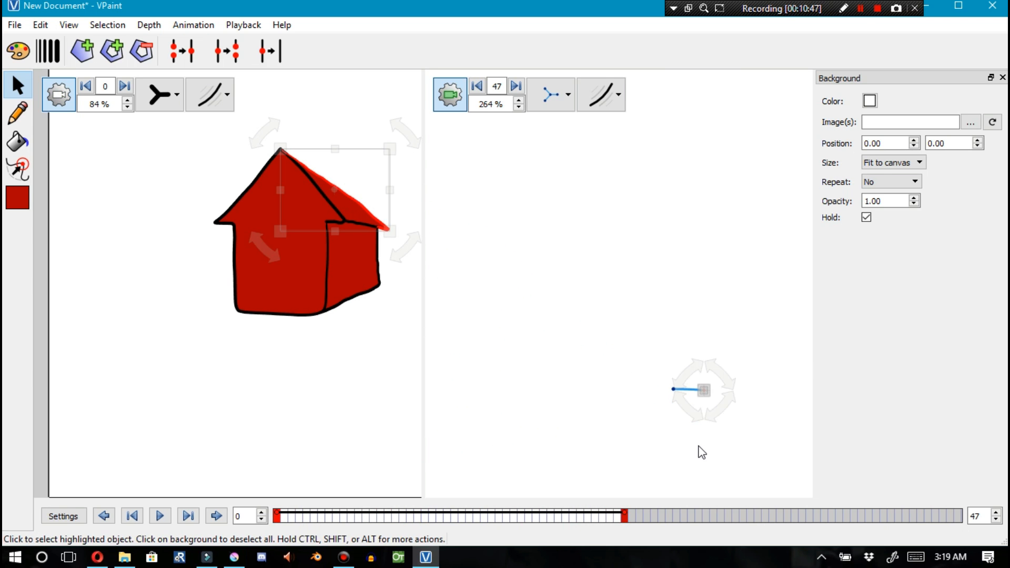
{"action": "left_click", "coordinate": [701, 450]}
{"action": "left_click_drag", "start_coordinate": [625, 518], "coordinate": [466, 519]}
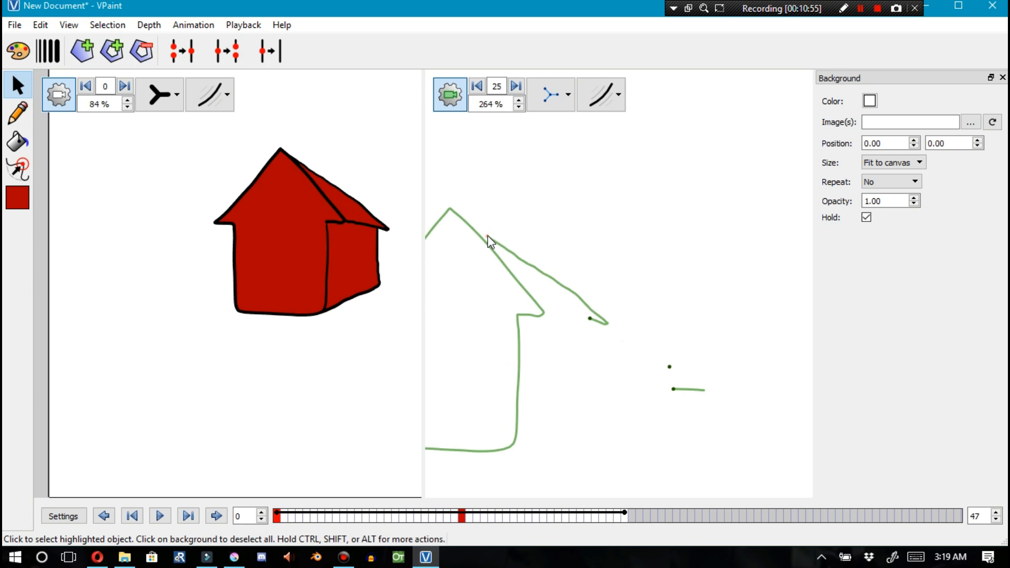
{"action": "left_click_drag", "start_coordinate": [489, 237], "coordinate": [451, 209]}
{"action": "mouse_move", "coordinate": [590, 319]}
{"action": "left_mouse_down"}
{"action": "mouse_move", "coordinate": [568, 314]}
{"action": "mouse_move", "coordinate": [601, 323]}
{"action": "left_mouse_up"}
{"action": "mouse_move", "coordinate": [601, 322]}
{"action": "left_mouse_down"}
{"action": "mouse_move", "coordinate": [543, 313]}
{"action": "mouse_move", "coordinate": [582, 306]}
{"action": "left_mouse_up"}
{"action": "key", "text": "ctrl+z"}
{"action": "key", "text": "ctrl+z"}
{"action": "key", "text": "ctrl+z"}
{"action": "key", "text": "ctrl+z"}
{"action": "key", "text": "ctrl+z"}
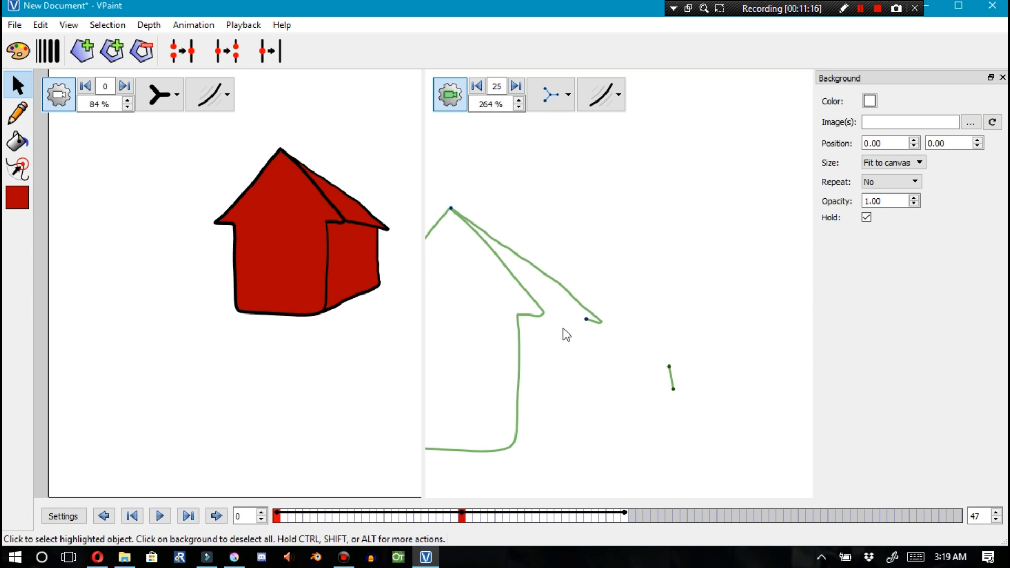
Select the roof edge and the line's end vertex at frame 47, undoing an accidental drag
{"action": "left_click", "coordinate": [278, 518]}
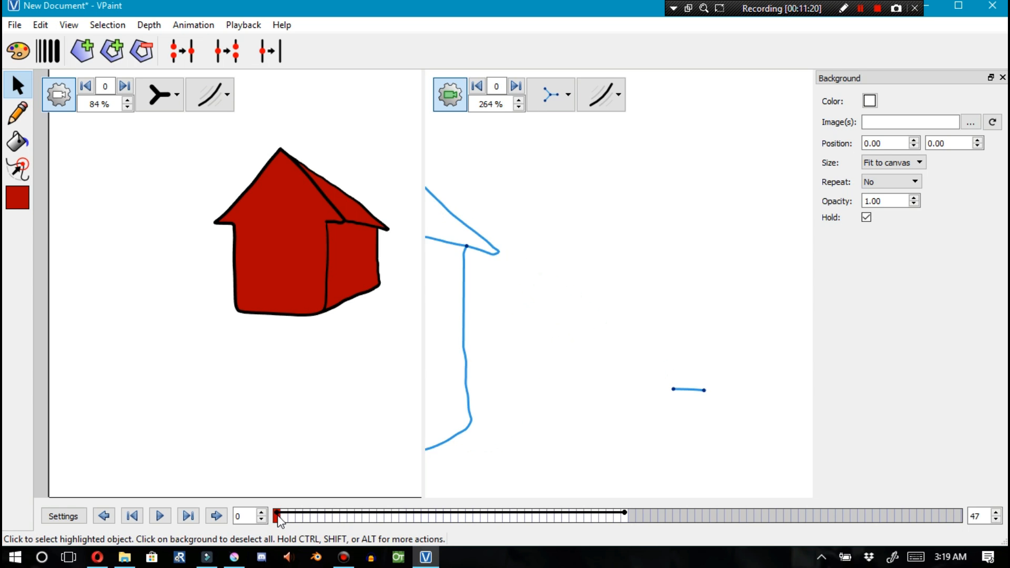
{"action": "mouse_move", "coordinate": [305, 527]}
{"action": "left_mouse_down"}
{"action": "mouse_move", "coordinate": [625, 528]}
{"action": "mouse_move", "coordinate": [279, 532]}
{"action": "mouse_move", "coordinate": [604, 526]}
{"action": "mouse_move", "coordinate": [330, 521]}
{"action": "mouse_move", "coordinate": [626, 520]}
{"action": "left_mouse_up"}
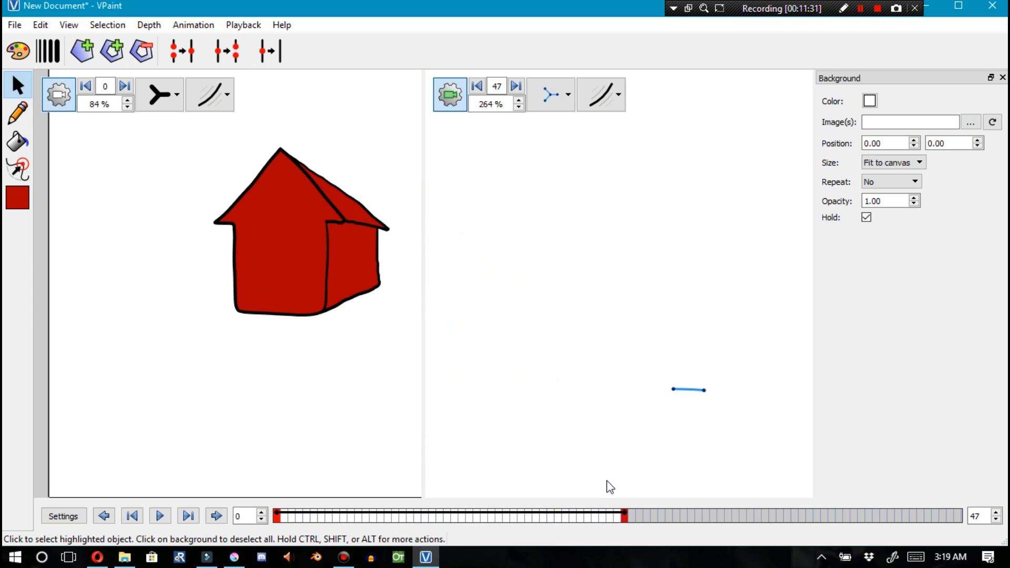
{"action": "left_click", "coordinate": [361, 226]}
{"action": "left_click_drag", "start_coordinate": [311, 169], "coordinate": [350, 164]}
{"action": "key", "text": "ctrl+z"}
{"action": "left_click", "coordinate": [348, 190]}
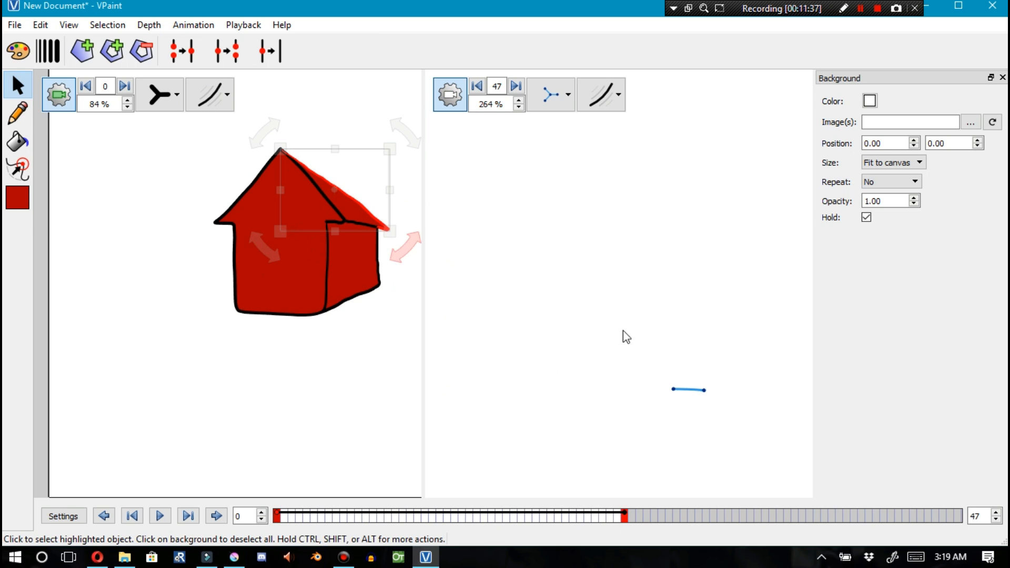
{"action": "left_click", "coordinate": [680, 494]}
Try dragging the roof edge's ends toward the peak at frame 30, then undo three changes
{"action": "left_click", "coordinate": [603, 517]}
{"action": "left_click_drag", "start_coordinate": [593, 521], "coordinate": [499, 517]}
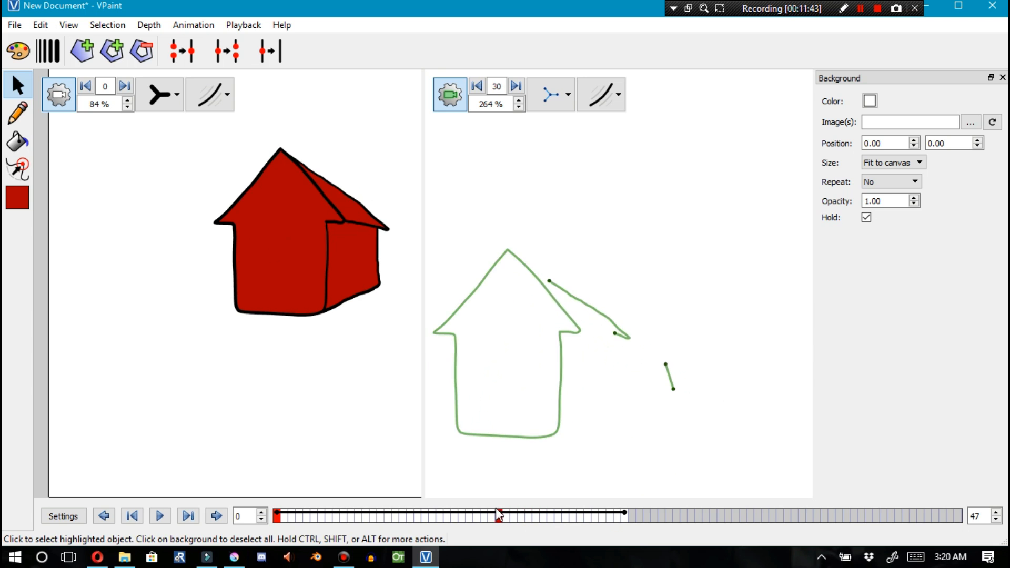
{"action": "left_click_drag", "start_coordinate": [552, 288], "coordinate": [509, 250]}
{"action": "mouse_move", "coordinate": [615, 334]}
{"action": "left_mouse_down"}
{"action": "mouse_move", "coordinate": [579, 333]}
{"action": "mouse_move", "coordinate": [609, 325]}
{"action": "left_mouse_up"}
{"action": "key", "text": "ctrl+z"}
{"action": "key", "text": "ctrl+z"}
{"action": "key", "text": "ctrl+z"}
Use the sculpt tool at frame 30 to drag the roof edge's end onto the roof peak
{"action": "left_click", "coordinate": [19, 168]}
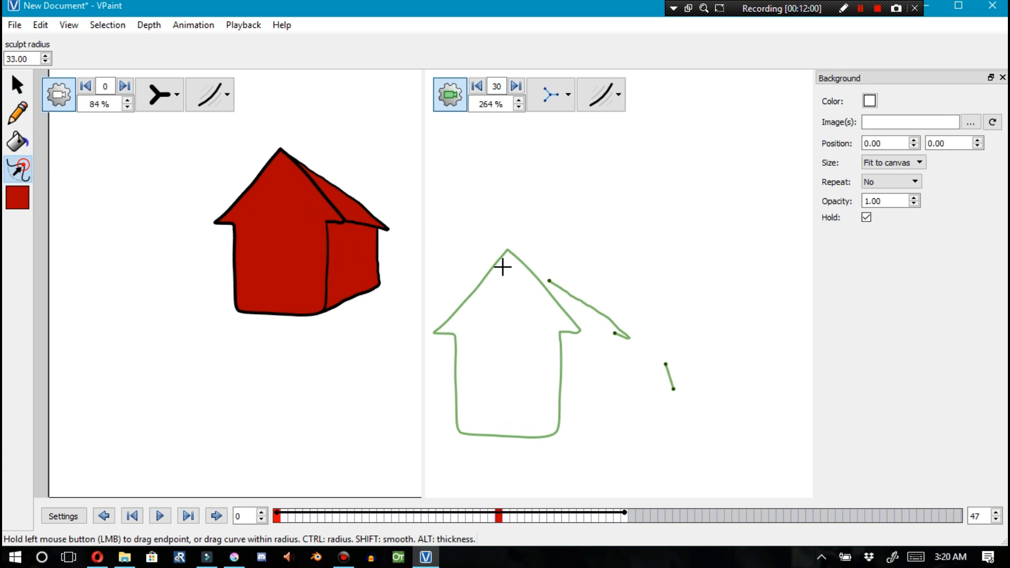
{"action": "left_click_drag", "start_coordinate": [552, 282], "coordinate": [514, 251]}
{"action": "mouse_move", "coordinate": [614, 334]}
{"action": "left_mouse_down"}
{"action": "mouse_move", "coordinate": [625, 336]}
{"action": "mouse_move", "coordinate": [602, 334]}
{"action": "mouse_move", "coordinate": [612, 319]}
{"action": "left_mouse_up"}
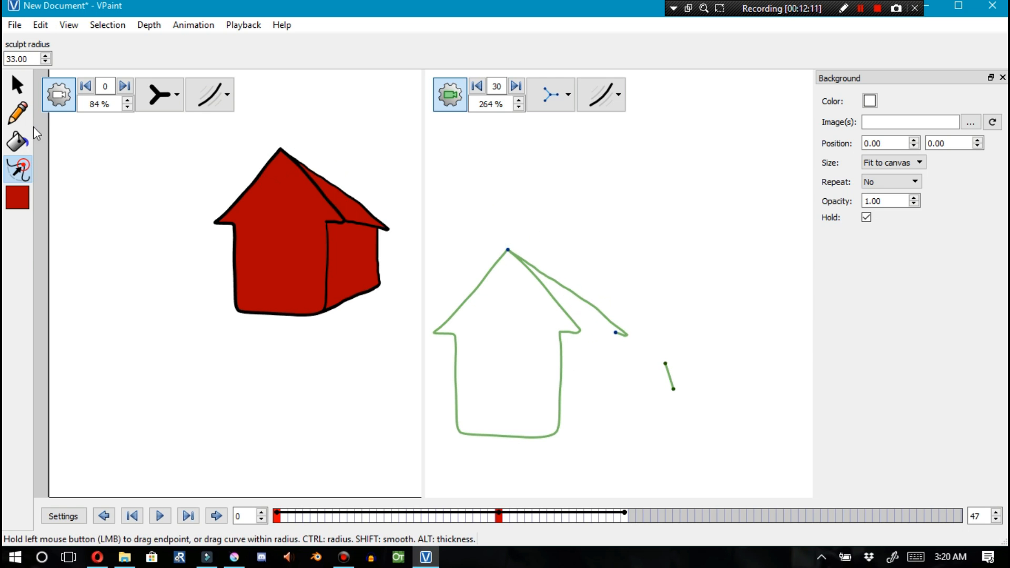
Draw a short stroke above the roof in the right view and sculpt the roof edge's lower end
{"action": "left_click", "coordinate": [18, 112]}
{"action": "left_click_drag", "start_coordinate": [600, 223], "coordinate": [648, 259]}
{"action": "left_click", "coordinate": [18, 169]}
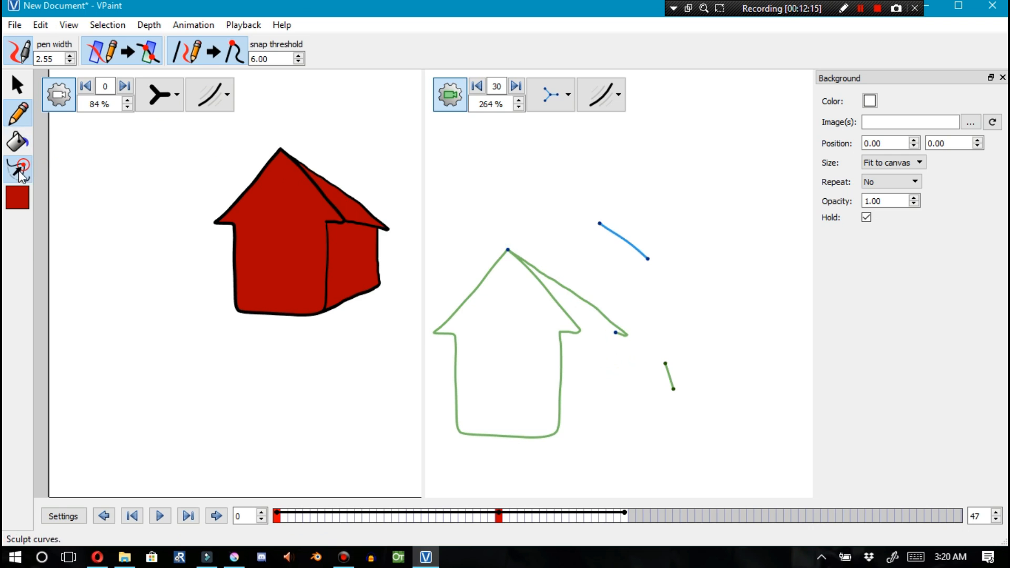
{"action": "mouse_move", "coordinate": [614, 331]}
{"action": "left_mouse_down"}
{"action": "mouse_move", "coordinate": [599, 331]}
{"action": "mouse_move", "coordinate": [610, 322]}
{"action": "left_mouse_up"}
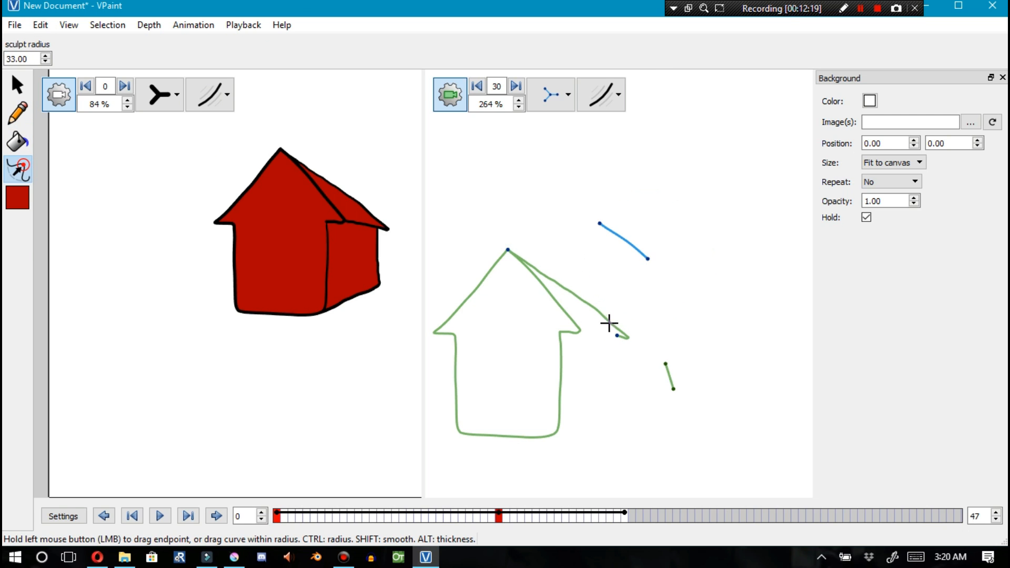
{"action": "mouse_move", "coordinate": [603, 341]}
{"action": "left_mouse_down"}
{"action": "mouse_move", "coordinate": [568, 330]}
{"action": "mouse_move", "coordinate": [604, 325]}
{"action": "left_mouse_up"}
Switch the right view to normal display, add a tiny stroke, then undo the last four changes
{"action": "left_click", "coordinate": [21, 120]}
{"action": "left_click", "coordinate": [545, 104]}
{"action": "left_click", "coordinate": [576, 290]}
{"action": "mouse_move", "coordinate": [537, 215]}
{"action": "left_mouse_down"}
{"action": "mouse_move", "coordinate": [583, 280]}
{"action": "mouse_move", "coordinate": [538, 221]}
{"action": "left_mouse_up"}
{"action": "key", "text": "ctrl+z"}
{"action": "key", "text": "ctrl+z"}
{"action": "key", "text": "ctrl+z"}
{"action": "key", "text": "ctrl+z"}
{"action": "key", "text": "ctrl+z"}
{"action": "key", "text": "ctrl+z"}
{"action": "key", "text": "ctrl+z"}
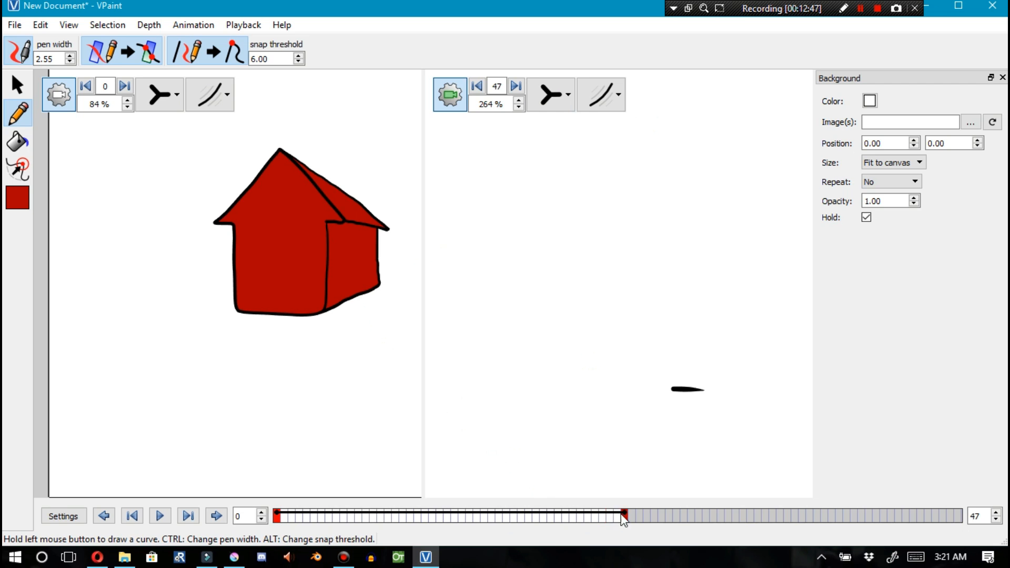
Select the house's front face, delete it, then undo twice
{"action": "left_click_drag", "start_coordinate": [318, 521], "coordinate": [456, 510]}
{"action": "left_click", "coordinate": [17, 84]}
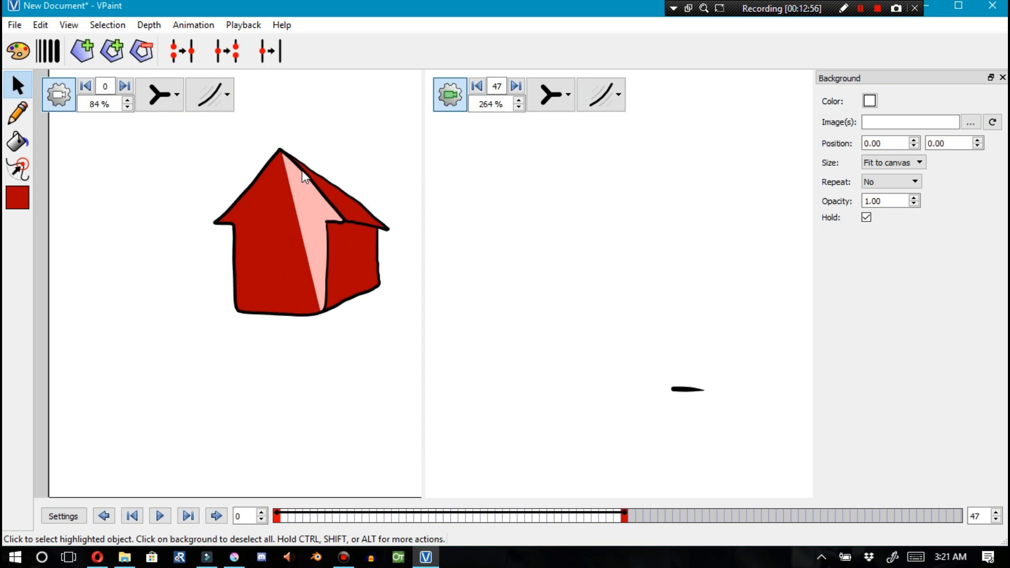
{"action": "left_click", "coordinate": [297, 160]}
{"action": "left_click", "coordinate": [290, 184]}
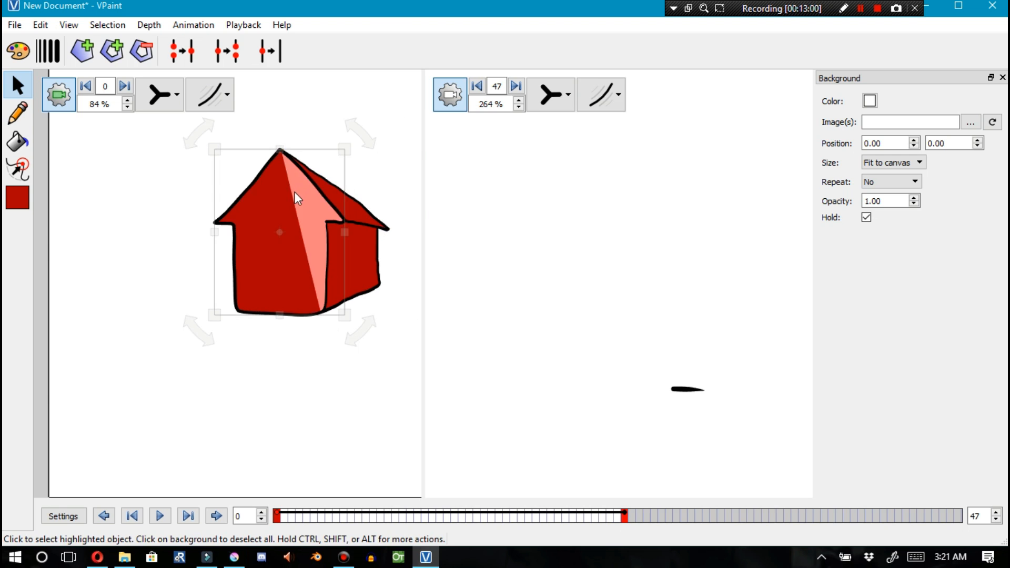
{"action": "key", "text": "Delete"}
{"action": "key", "text": "ctrl+z"}
{"action": "key", "text": "ctrl+z"}
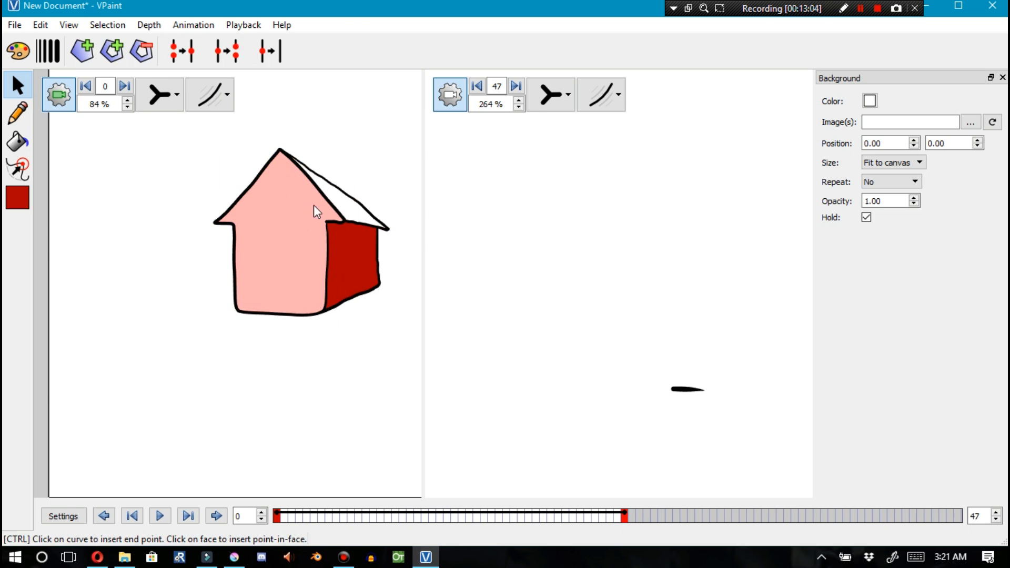
Switch the left view to outline display and zoom in to examine the vertices at the roof peak
{"action": "left_click", "coordinate": [331, 192]}
{"action": "scroll", "coordinate": [274, 121], "scroll_direction": "up", "scroll_amount": 7}
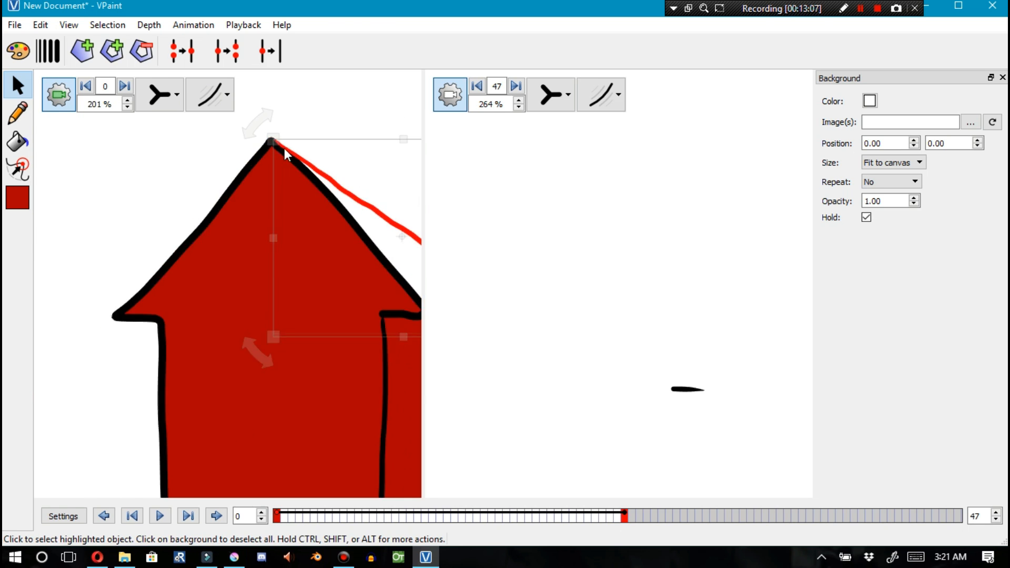
{"action": "left_click", "coordinate": [163, 95]}
{"action": "left_click", "coordinate": [165, 203]}
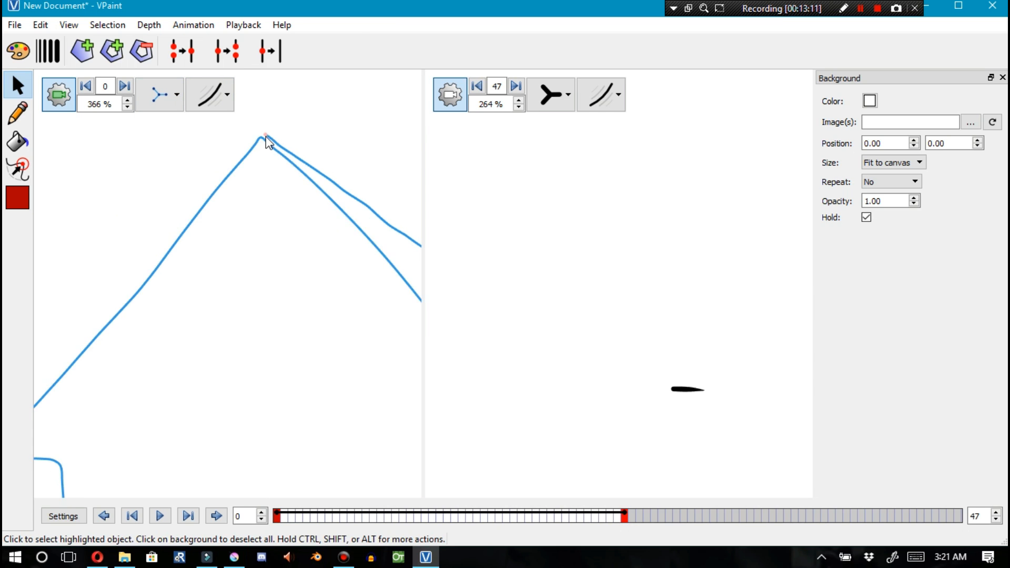
{"action": "left_click", "coordinate": [262, 139], "text": "ctrl"}
{"action": "left_click", "coordinate": [266, 135]}
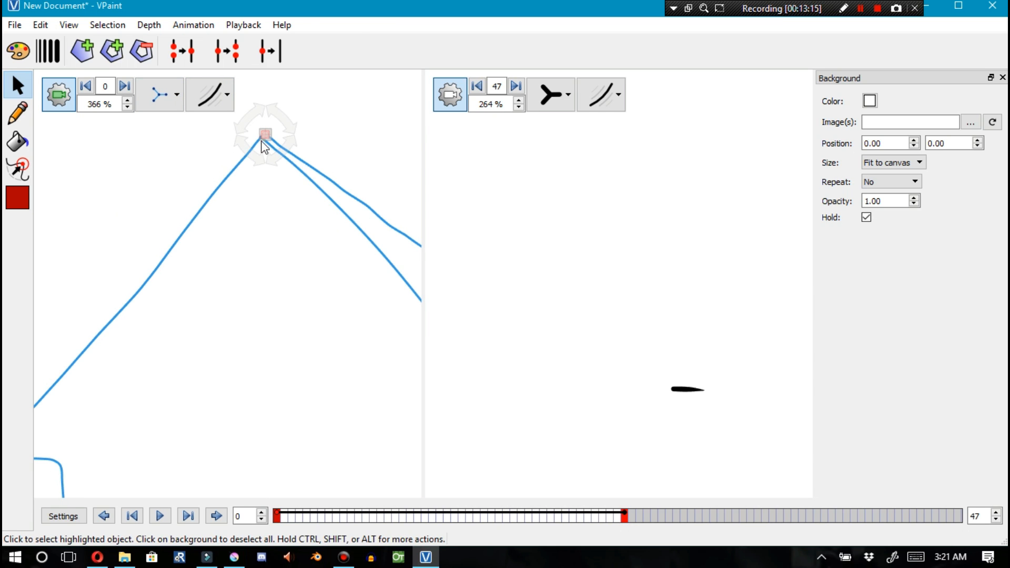
{"action": "scroll", "coordinate": [247, 142], "scroll_direction": "up", "scroll_amount": 6}
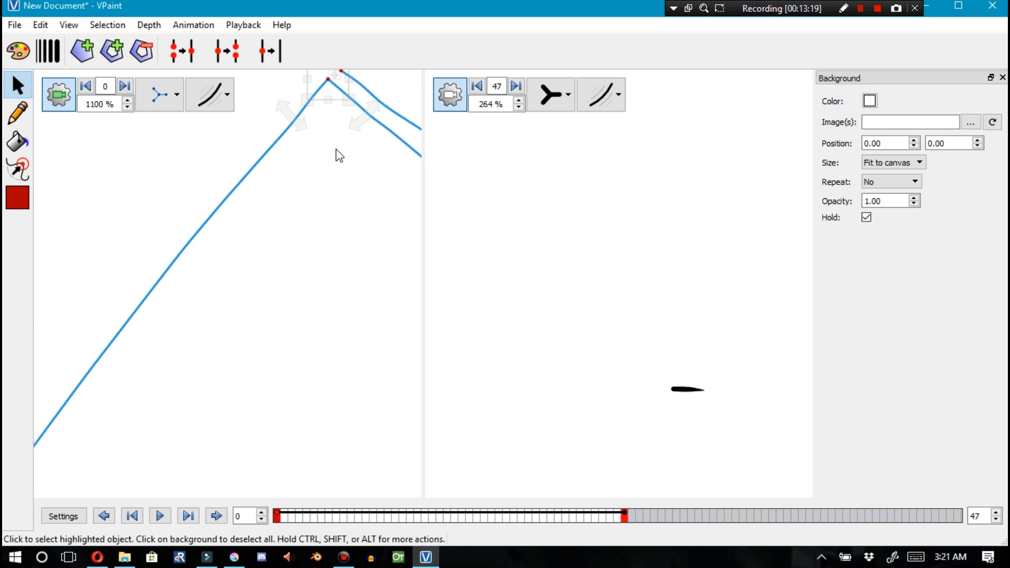
{"action": "scroll", "coordinate": [343, 174], "scroll_direction": "up", "scroll_amount": 1}
{"action": "scroll", "coordinate": [321, 137], "scroll_direction": "down", "scroll_amount": 15}
{"action": "scroll", "coordinate": [377, 200], "scroll_direction": "up", "scroll_amount": 8}
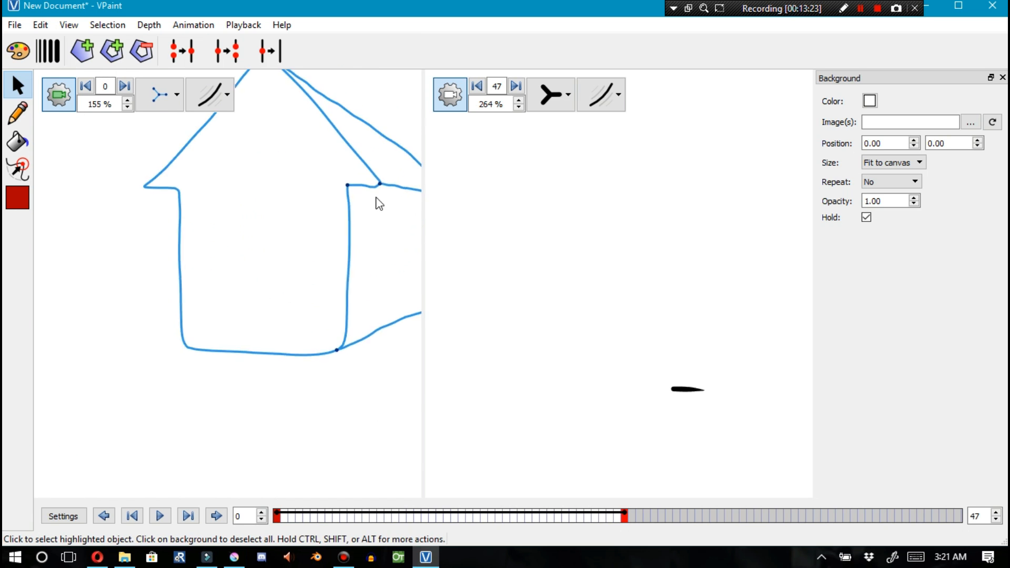
{"action": "scroll", "coordinate": [346, 174], "scroll_direction": "down", "scroll_amount": 5}
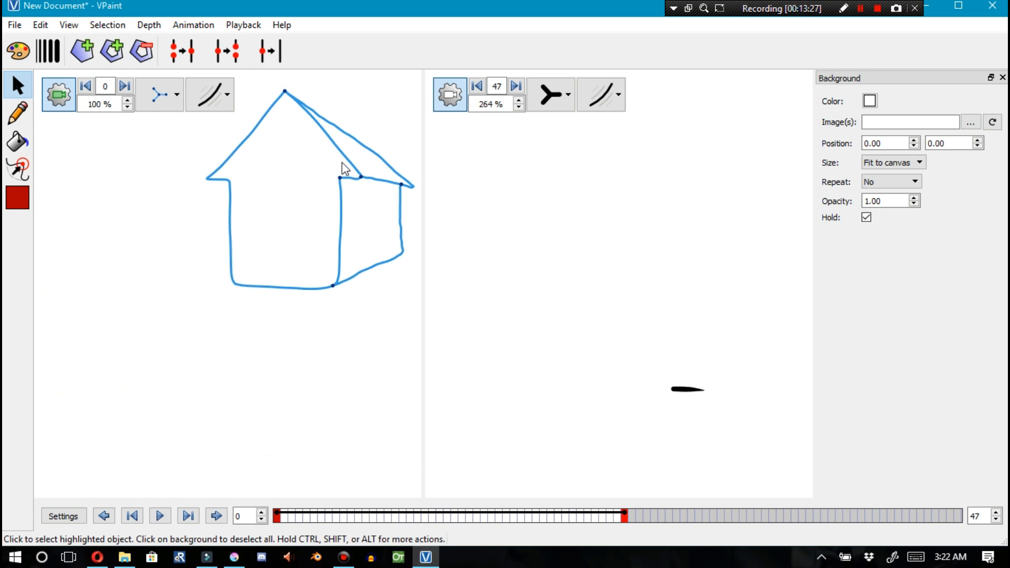
Return the left view to normal display and fill the empty roof side face with red
{"action": "left_click", "coordinate": [159, 94]}
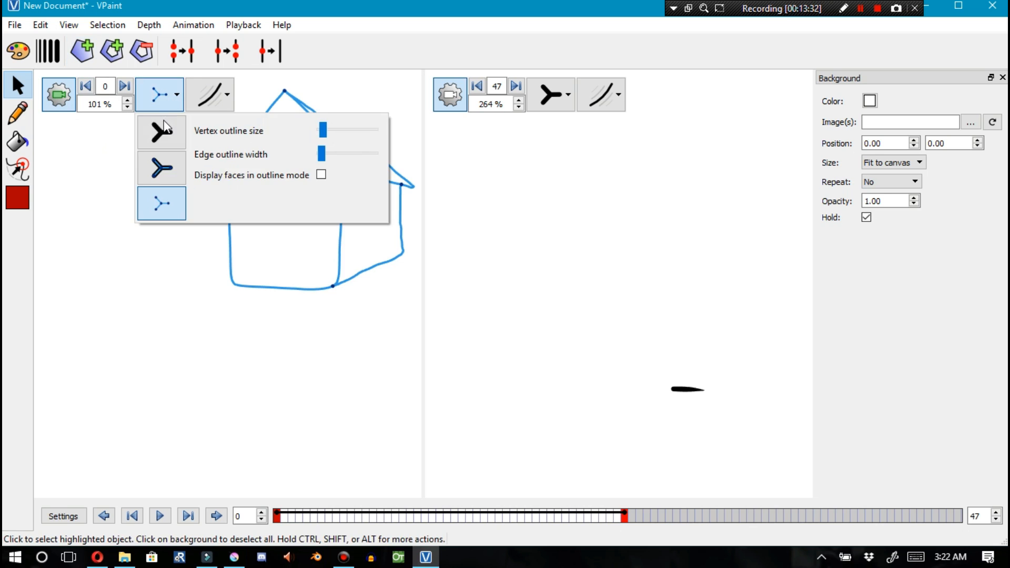
{"action": "left_click", "coordinate": [161, 132]}
{"action": "left_click", "coordinate": [420, 280]}
{"action": "left_click", "coordinate": [17, 141]}
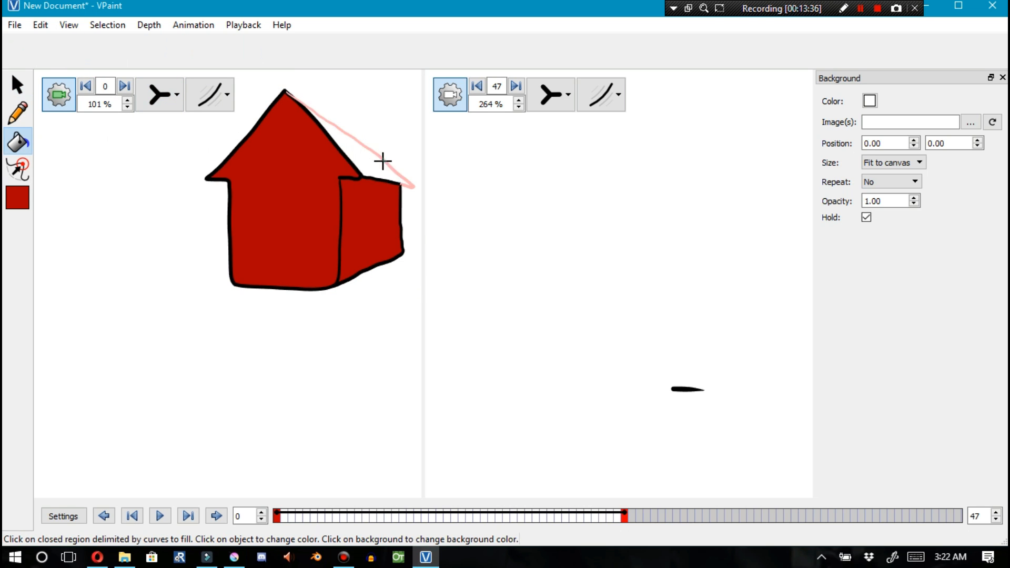
{"action": "left_click", "coordinate": [384, 162]}
{"action": "left_click", "coordinate": [17, 85]}
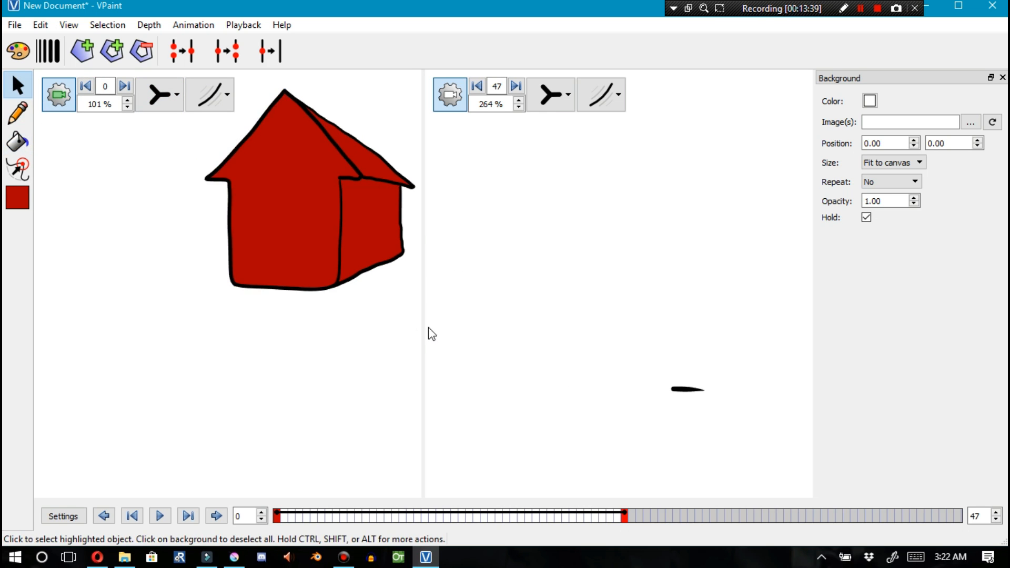
Switch the right view to outline display and delete the small stroke drawn there
{"action": "left_click_drag", "start_coordinate": [415, 335], "coordinate": [203, 105]}
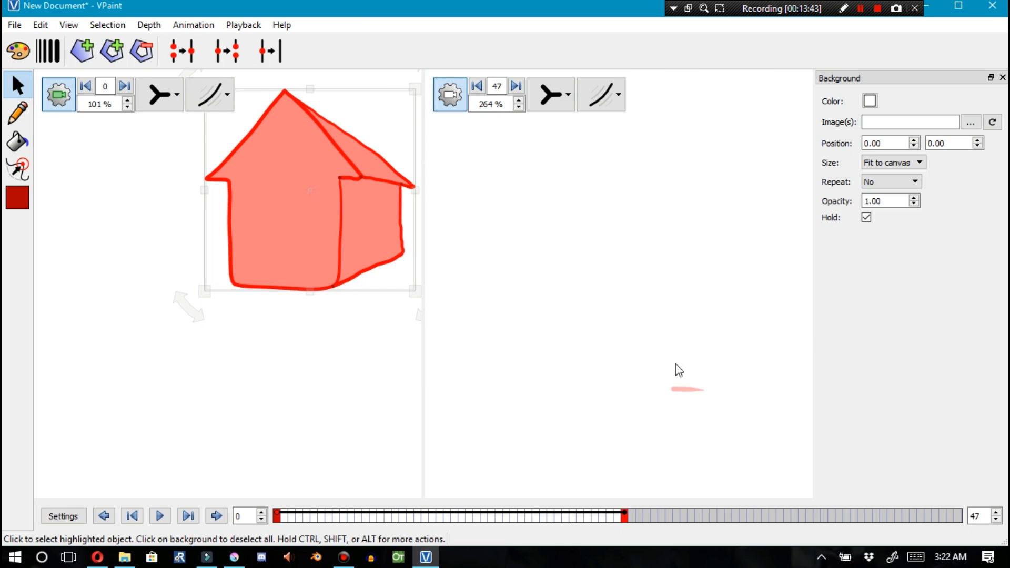
{"action": "left_click", "coordinate": [551, 95]}
{"action": "left_click", "coordinate": [700, 393]}
{"action": "left_click", "coordinate": [704, 394], "text": "shift"}
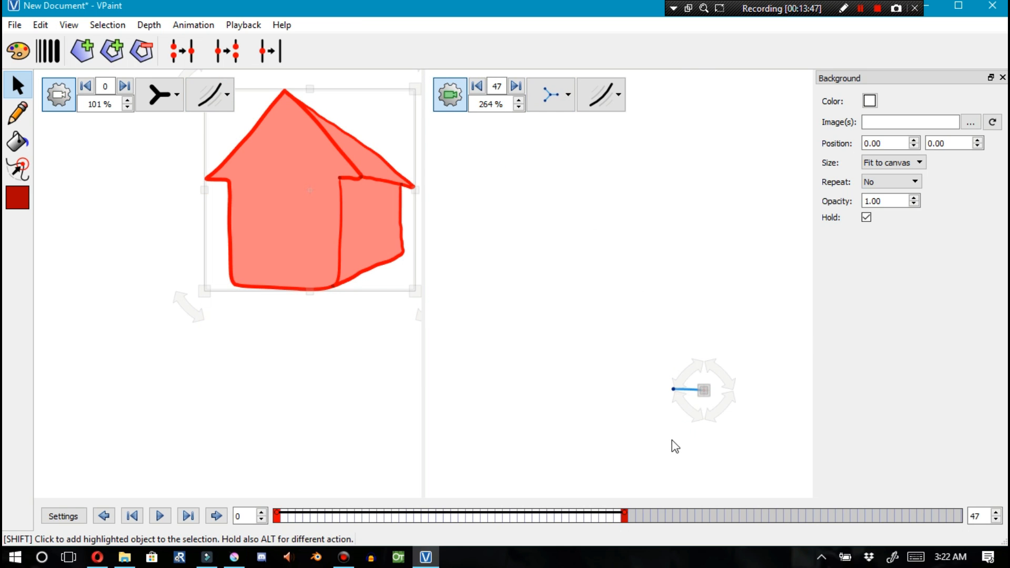
{"action": "left_click", "coordinate": [674, 391]}
{"action": "key", "text": "Delete"}
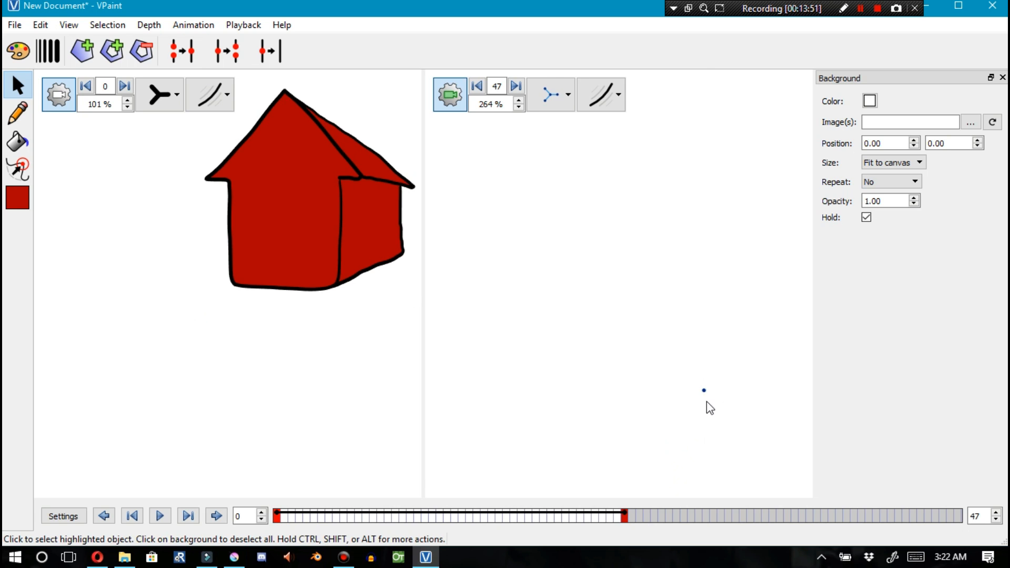
{"action": "left_click", "coordinate": [705, 392]}
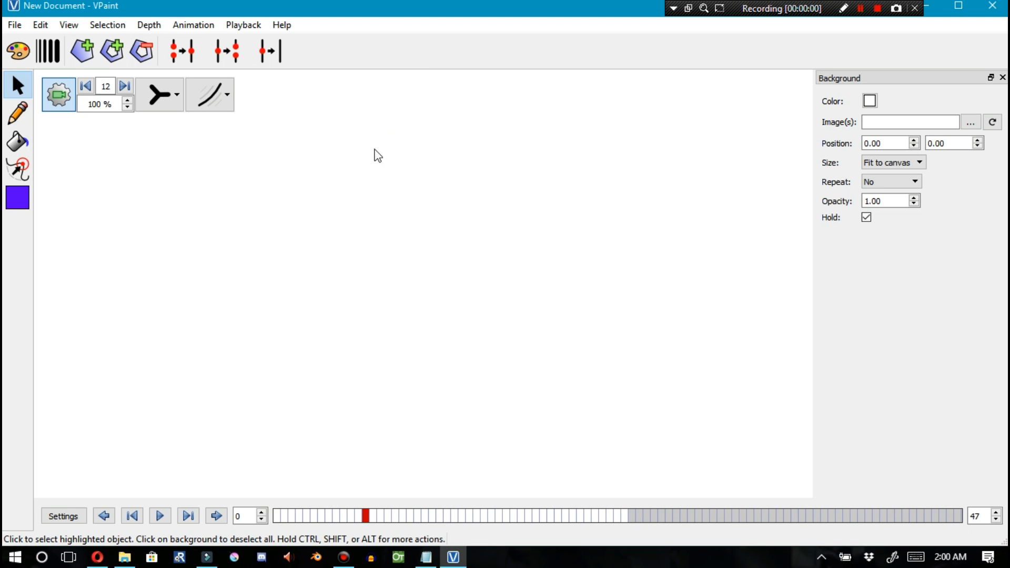
Draw a closed shape with a sagging curved top edge at frame 12 using the pencil
{"action": "left_click", "coordinate": [17, 111]}
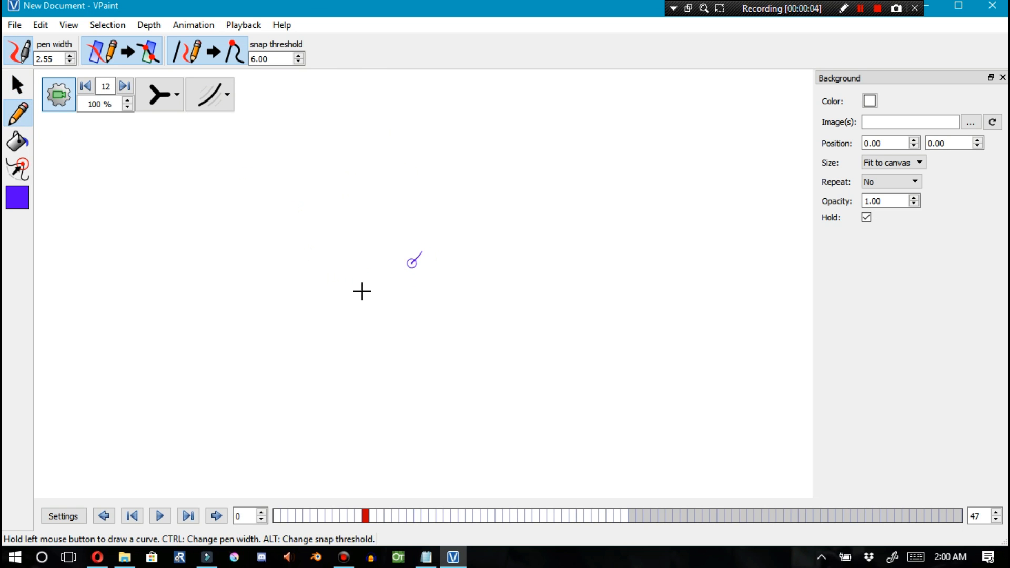
{"action": "left_click_drag", "start_coordinate": [412, 263], "coordinate": [187, 231]}
{"action": "left_click_drag", "start_coordinate": [198, 410], "coordinate": [390, 413]}
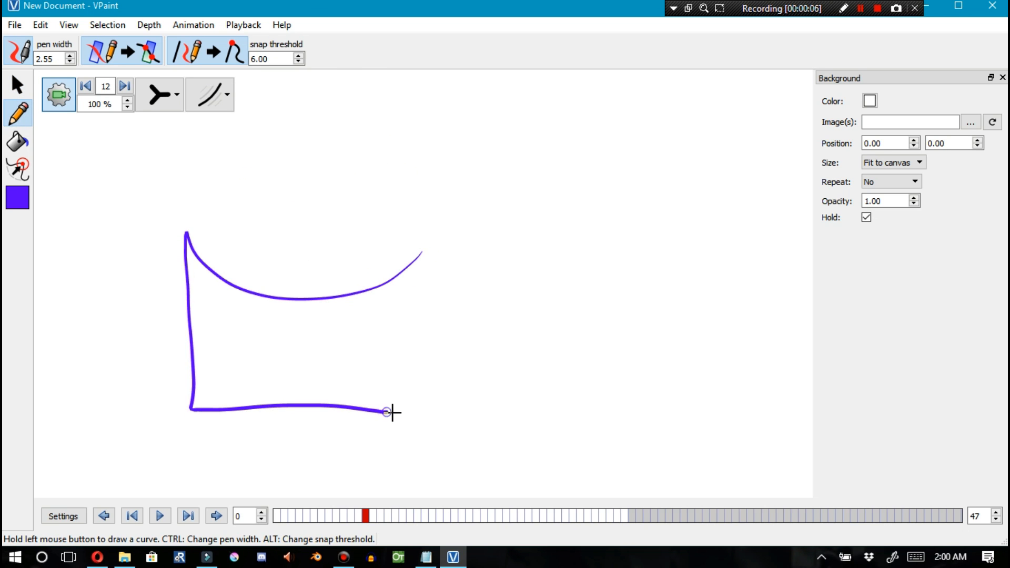
{"action": "left_click_drag", "start_coordinate": [420, 251], "coordinate": [422, 251]}
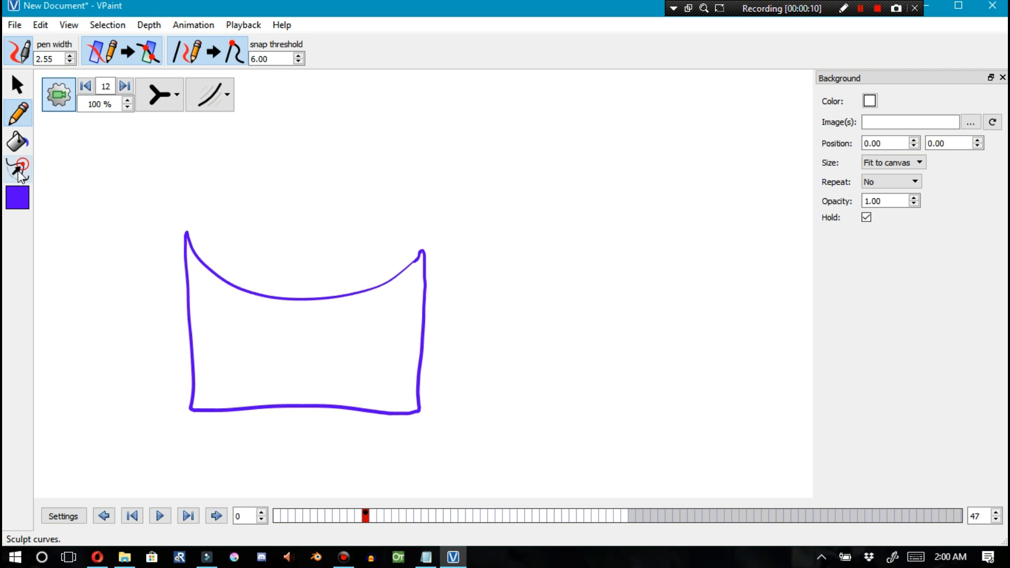
Fill the closed shape with orange (#ffaa00) using the paint bucket
{"action": "left_click", "coordinate": [17, 141]}
{"action": "left_click", "coordinate": [23, 203]}
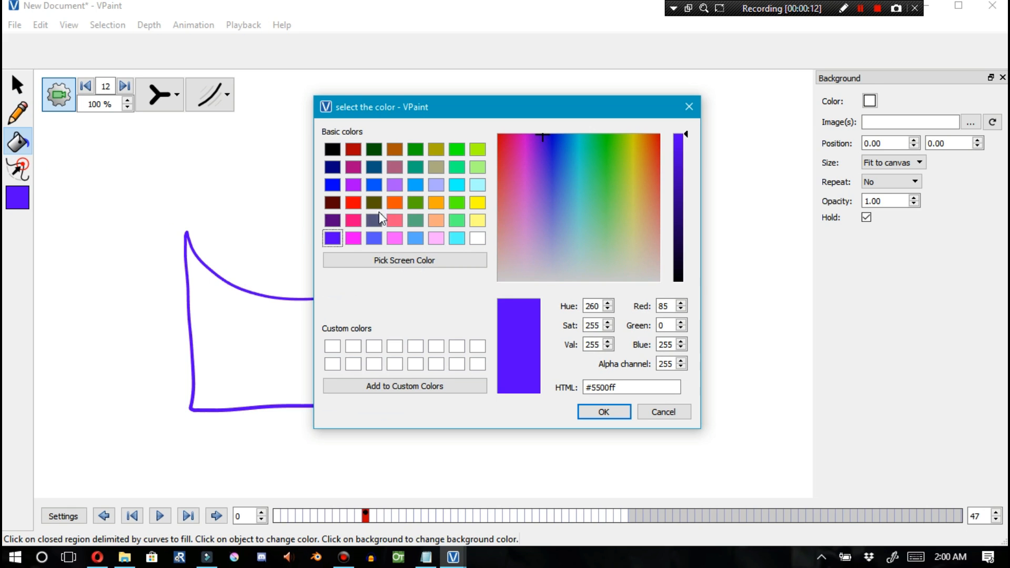
{"action": "left_click", "coordinate": [437, 203]}
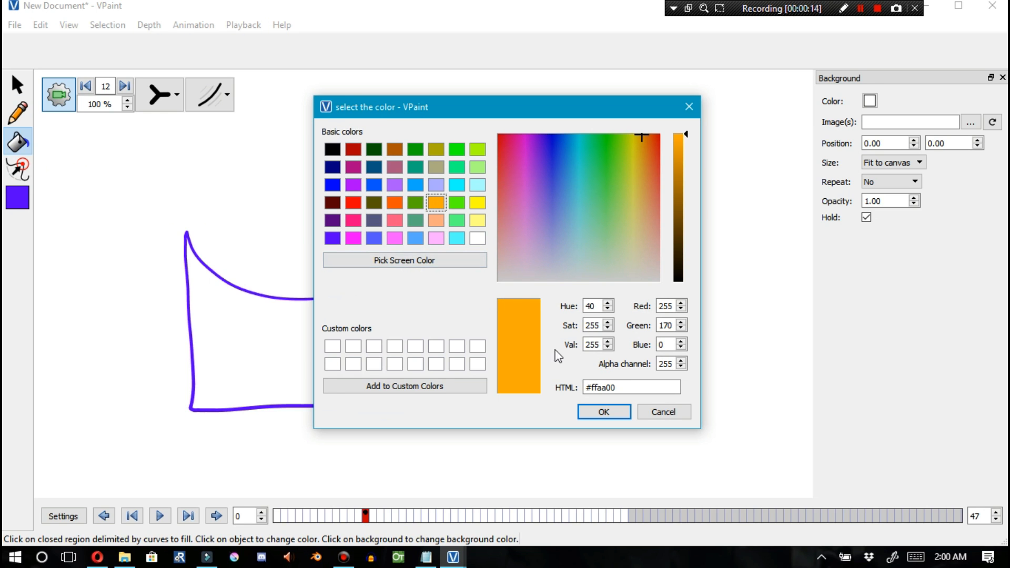
{"action": "left_click", "coordinate": [604, 413]}
{"action": "left_click", "coordinate": [363, 369]}
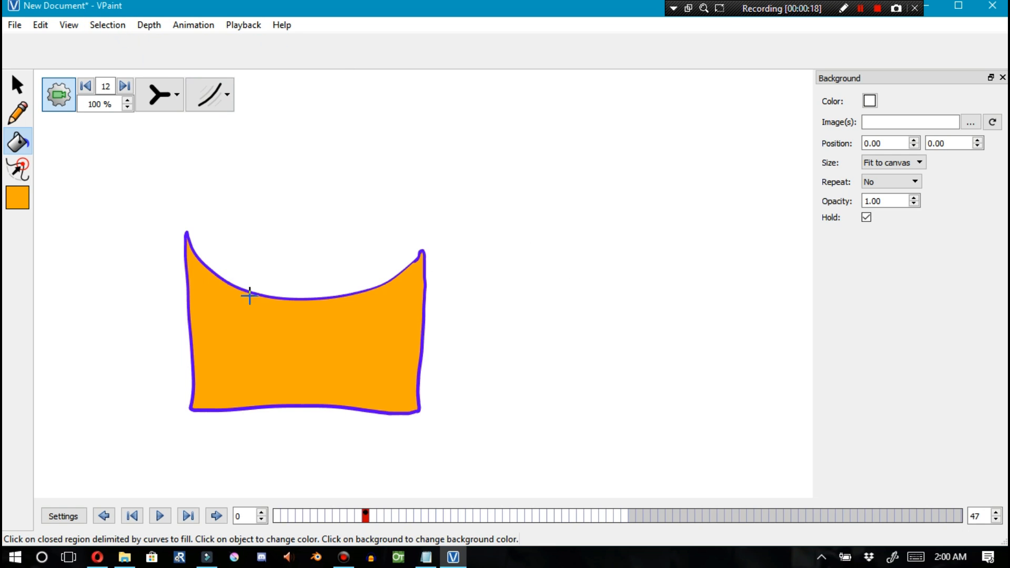
Select the whole shape, delete it, then undo the deletion
{"action": "left_click", "coordinate": [18, 84]}
{"action": "left_click_drag", "start_coordinate": [138, 187], "coordinate": [467, 451]}
{"action": "key", "text": "ctrl"}
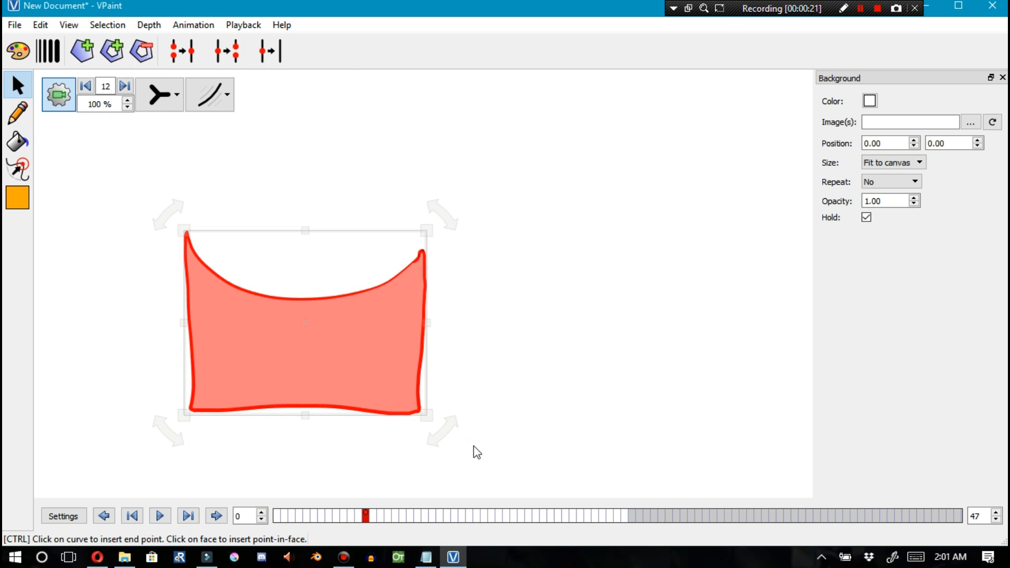
{"action": "key", "text": "Delete"}
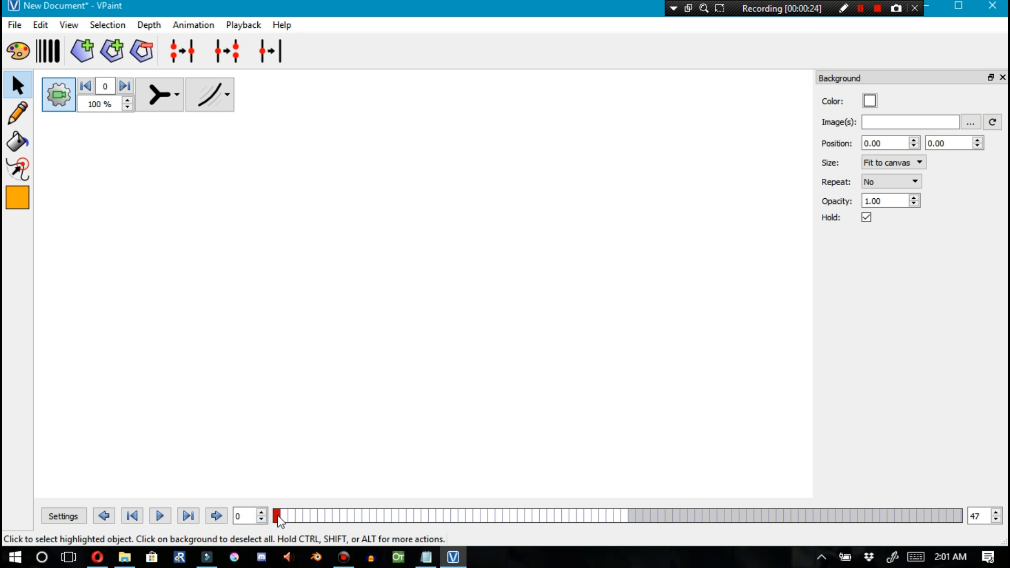
{"action": "key", "text": "ctrl+z"}
Open the 3D View [Beta] window and position it beside the canvas
{"action": "left_click", "coordinate": [69, 25]}
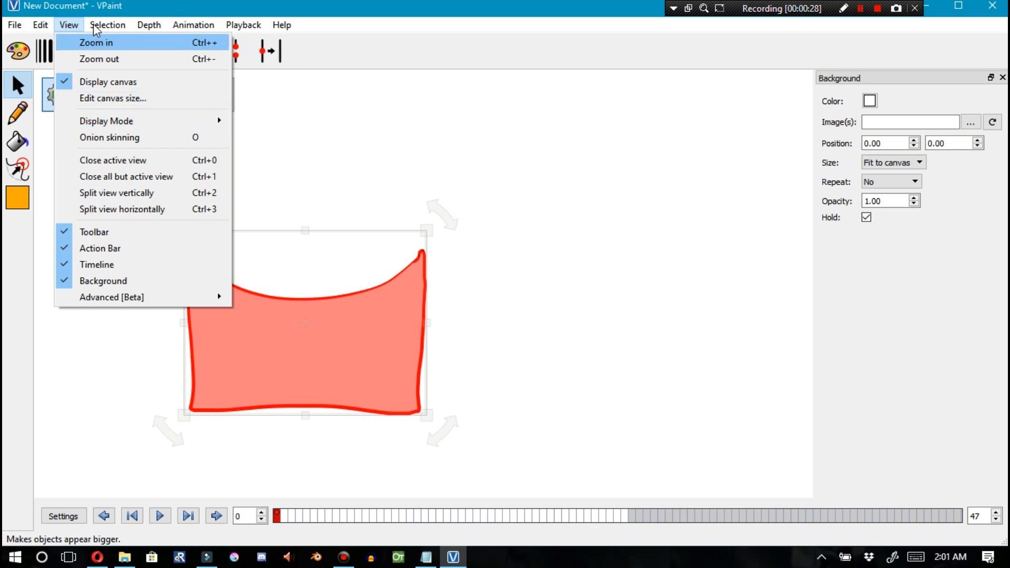
{"action": "mouse_move", "coordinate": [204, 302]}
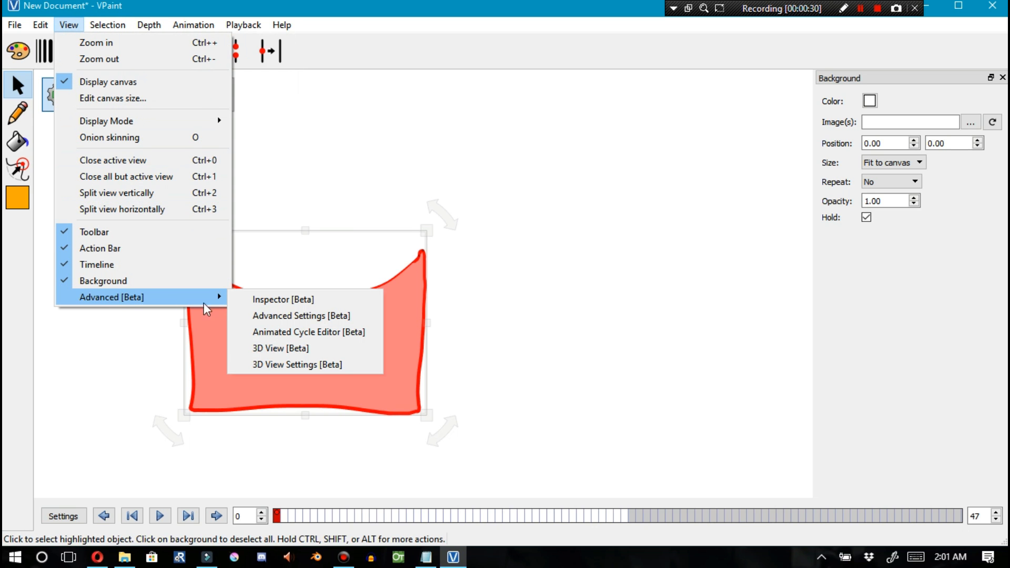
{"action": "left_click", "coordinate": [266, 349]}
{"action": "left_click_drag", "start_coordinate": [503, 178], "coordinate": [612, 15]}
{"action": "left_click_drag", "start_coordinate": [625, 255], "coordinate": [664, 281]}
{"action": "left_click", "coordinate": [160, 232]}
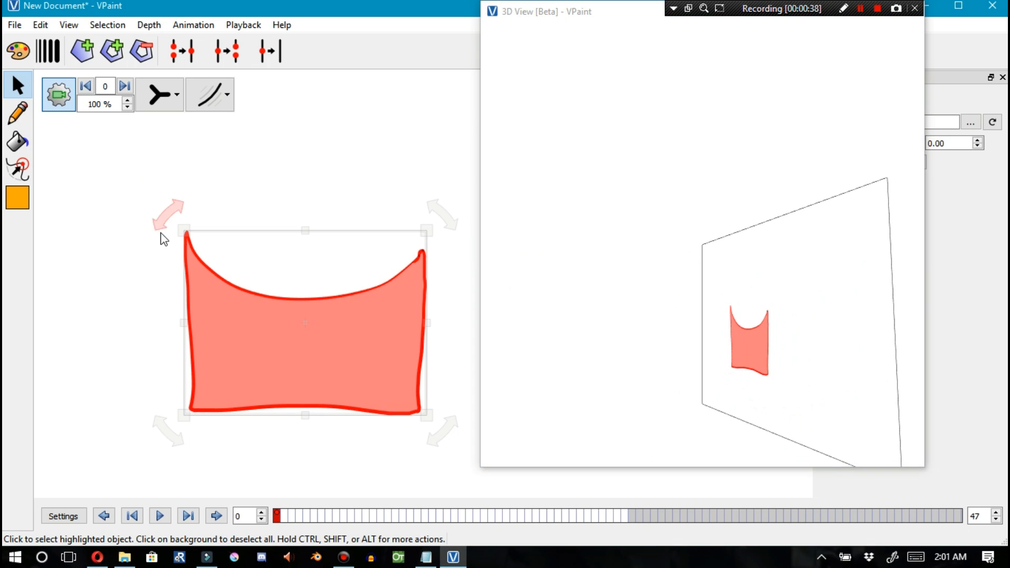
Select the shape, go to frame 47 and motion-paste it to create an inbetween spanning the frames
{"action": "left_click_drag", "start_coordinate": [111, 158], "coordinate": [461, 464]}
{"action": "key", "text": "ctrl"}
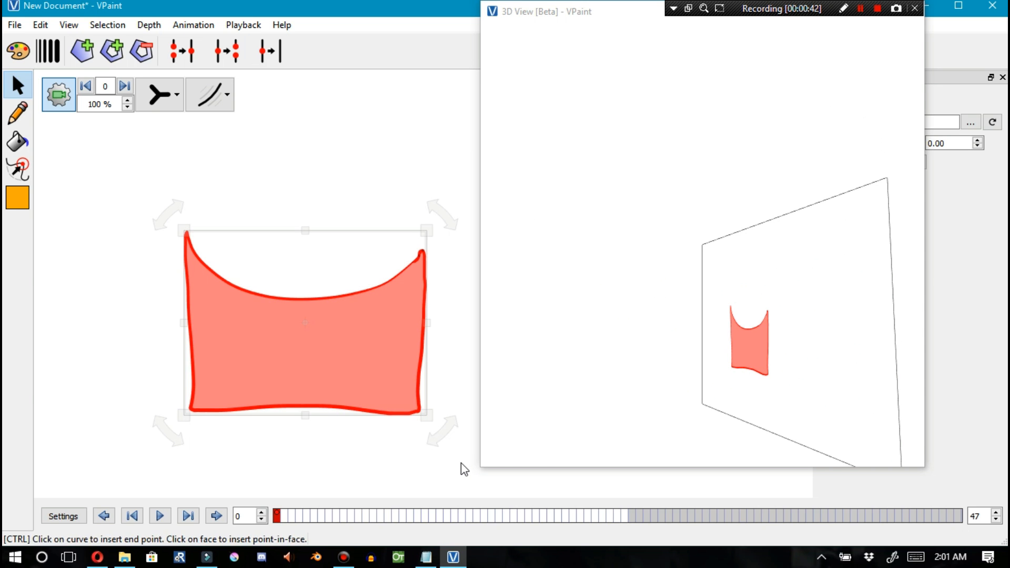
{"action": "left_click", "coordinate": [627, 517]}
{"action": "key", "text": "ctrl+shift+v"}
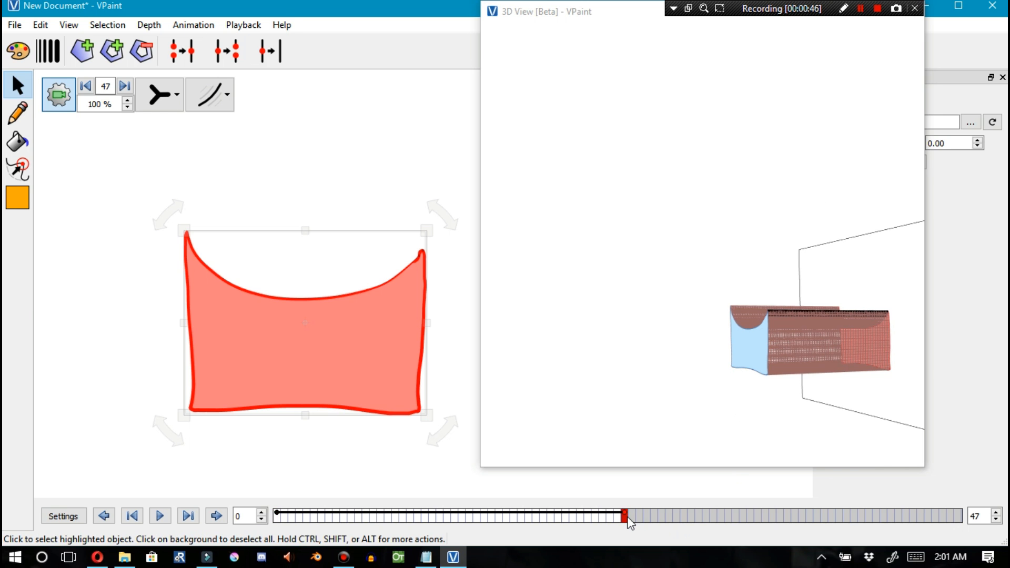
Try sculpting the shape's top edge into a tall spike at frame 47, then undo the sculpt
{"action": "left_click_drag", "start_coordinate": [802, 372], "coordinate": [768, 352]}
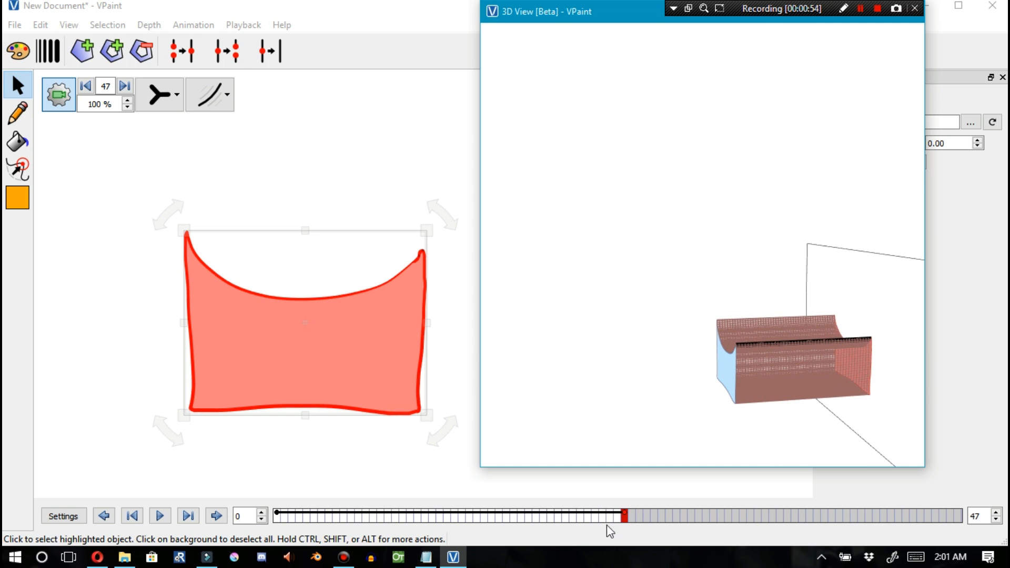
{"action": "mouse_move", "coordinate": [625, 520]}
{"action": "left_mouse_down"}
{"action": "mouse_move", "coordinate": [298, 500]}
{"action": "mouse_move", "coordinate": [419, 514]}
{"action": "mouse_move", "coordinate": [492, 507]}
{"action": "mouse_move", "coordinate": [624, 528]}
{"action": "left_mouse_up"}
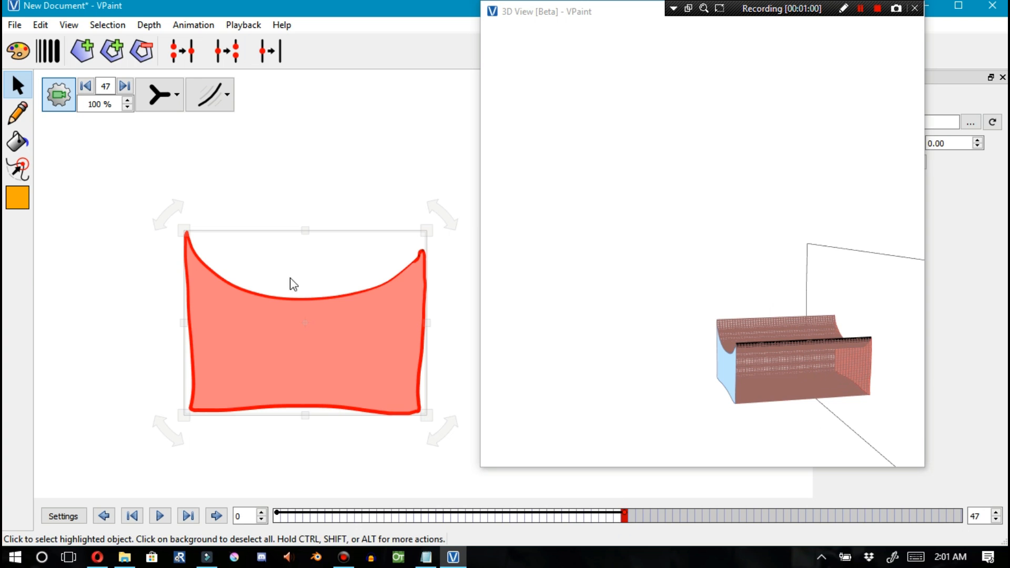
{"action": "left_click", "coordinate": [18, 168]}
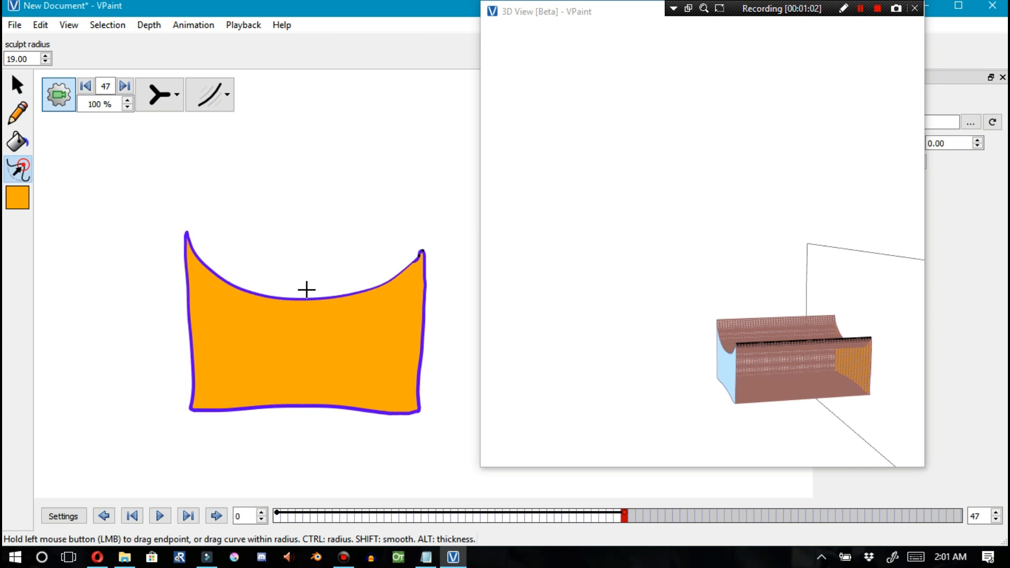
{"action": "left_click_drag", "start_coordinate": [303, 298], "coordinate": [305, 90]}
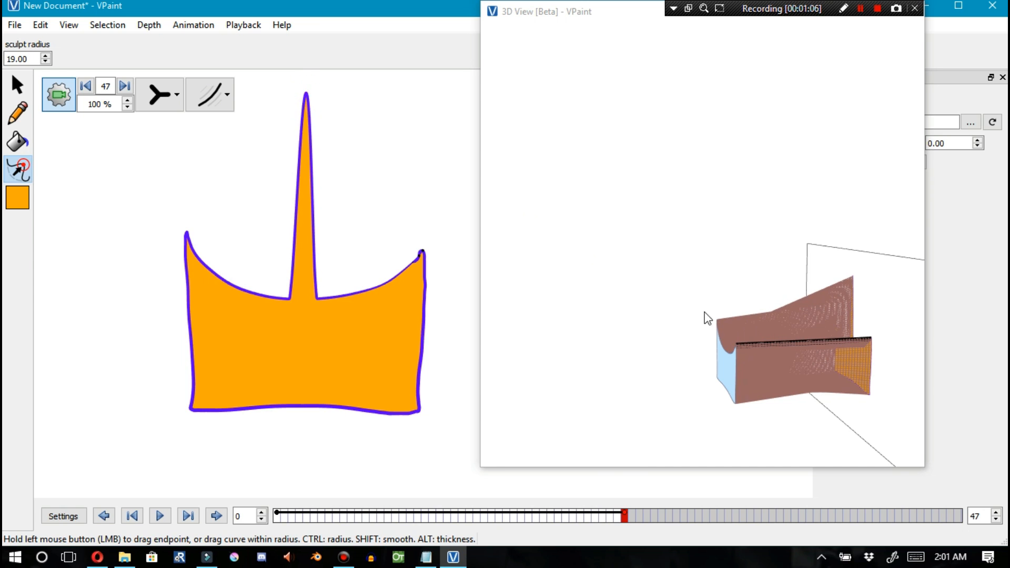
{"action": "mouse_move", "coordinate": [627, 521]}
{"action": "left_mouse_down"}
{"action": "mouse_move", "coordinate": [267, 491]}
{"action": "mouse_move", "coordinate": [278, 514]}
{"action": "mouse_move", "coordinate": [327, 521]}
{"action": "mouse_move", "coordinate": [624, 519]}
{"action": "mouse_move", "coordinate": [273, 515]}
{"action": "mouse_move", "coordinate": [389, 516]}
{"action": "mouse_move", "coordinate": [283, 513]}
{"action": "left_mouse_up"}
{"action": "key", "text": "ctrl+z"}
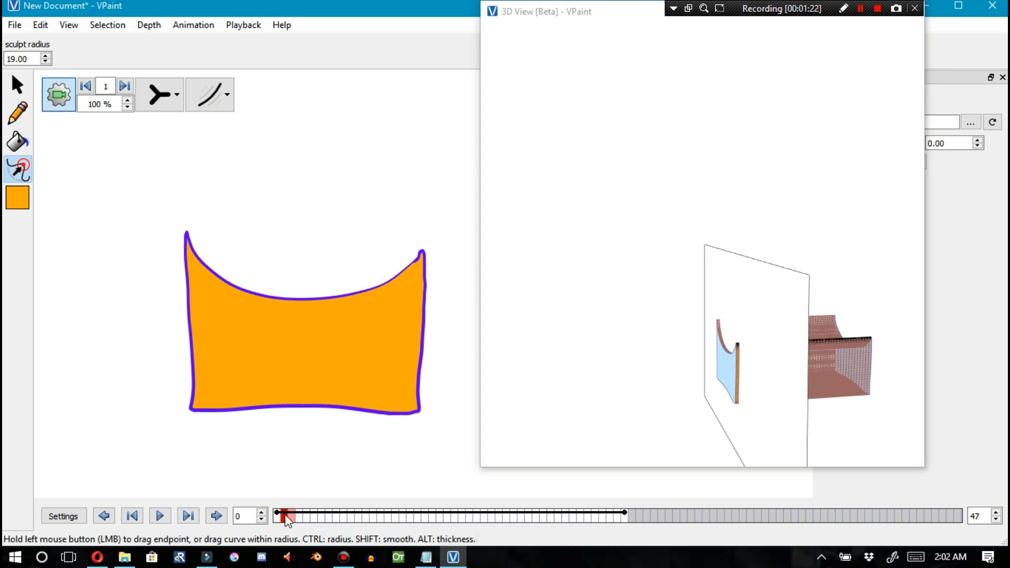
Scrub the timeline to frame 13 to view the inbetween shape and the 3D space-time view
{"action": "left_click_drag", "start_coordinate": [285, 517], "coordinate": [278, 517]}
{"action": "left_click", "coordinate": [371, 516]}
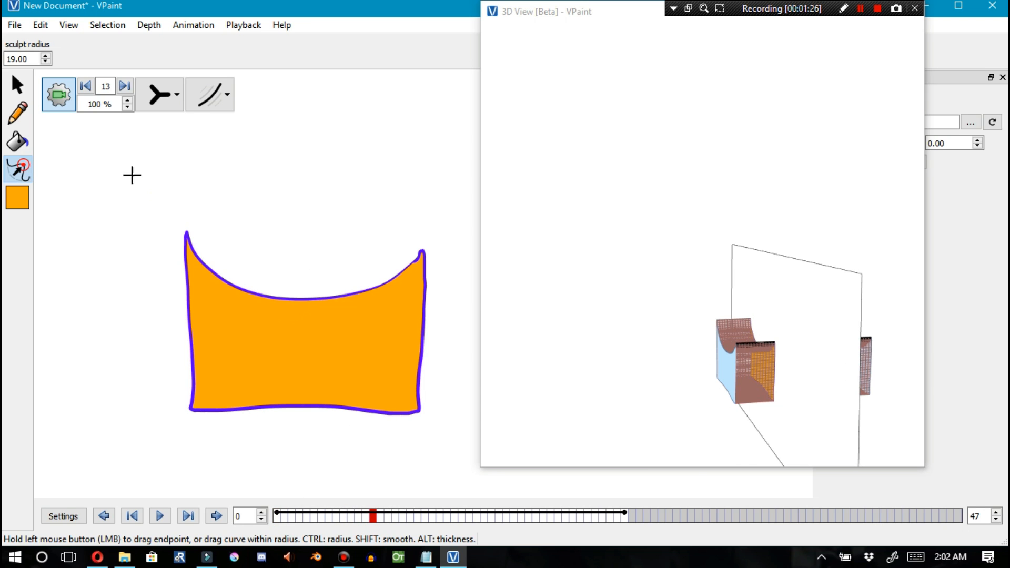
{"action": "key", "text": "F1"}
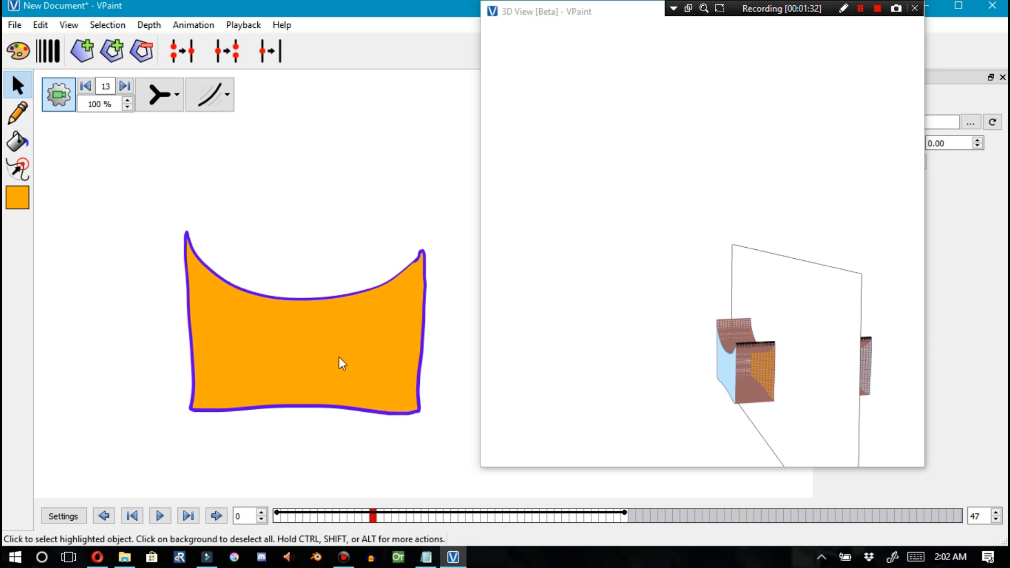
{"action": "left_click", "coordinate": [19, 169]}
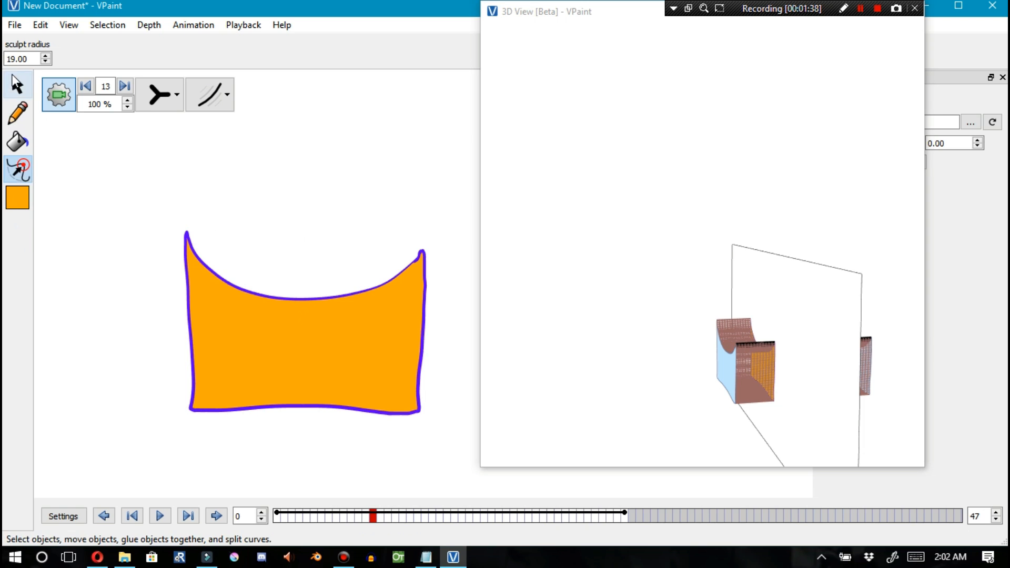
{"action": "left_click", "coordinate": [26, 90]}
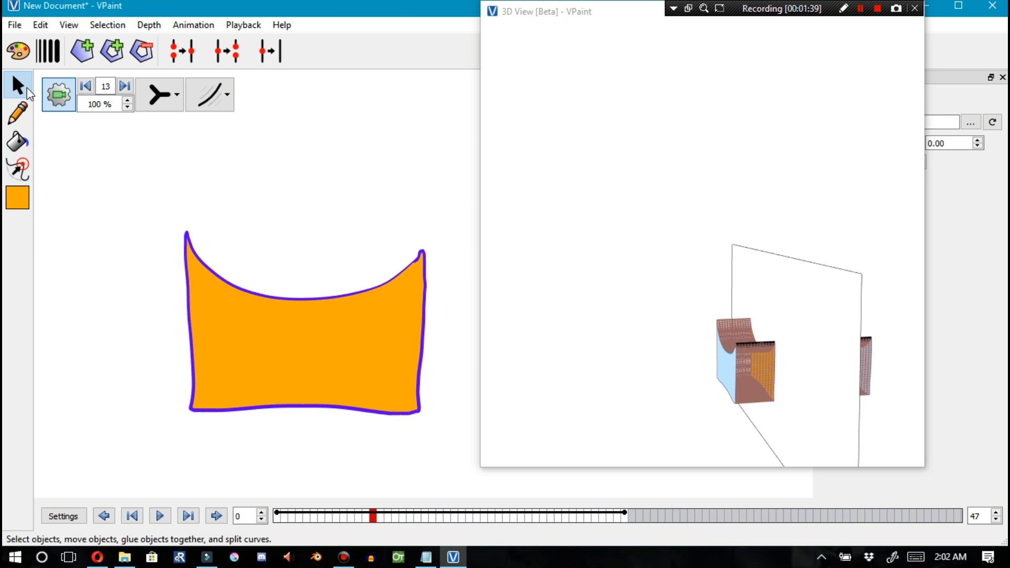
At frame 13, sculpt a small upward spike in the middle of the shape's top edge
{"action": "left_click_drag", "start_coordinate": [278, 298], "coordinate": [281, 302]}
{"action": "left_click", "coordinate": [275, 301]}
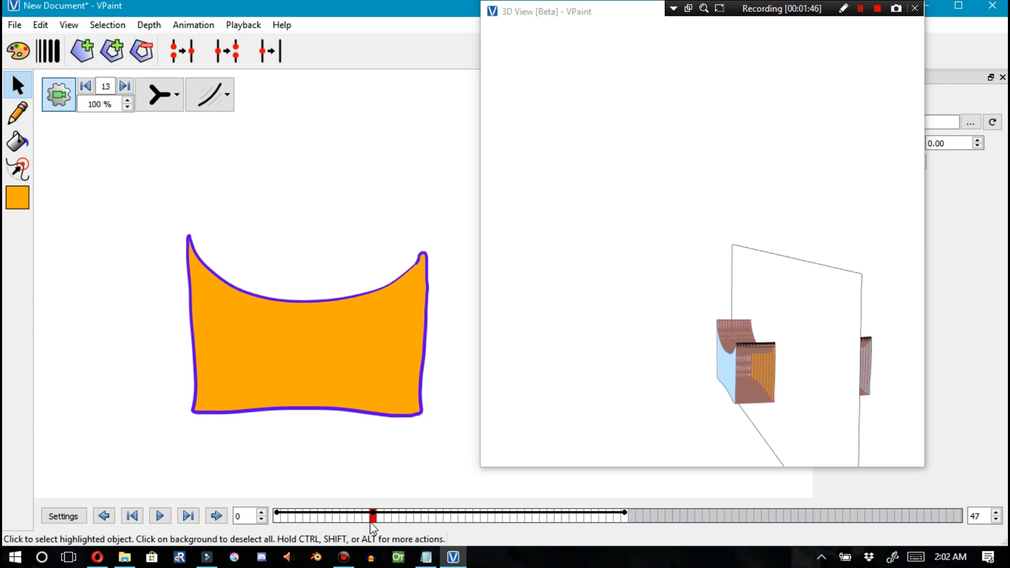
{"action": "left_click", "coordinate": [20, 168]}
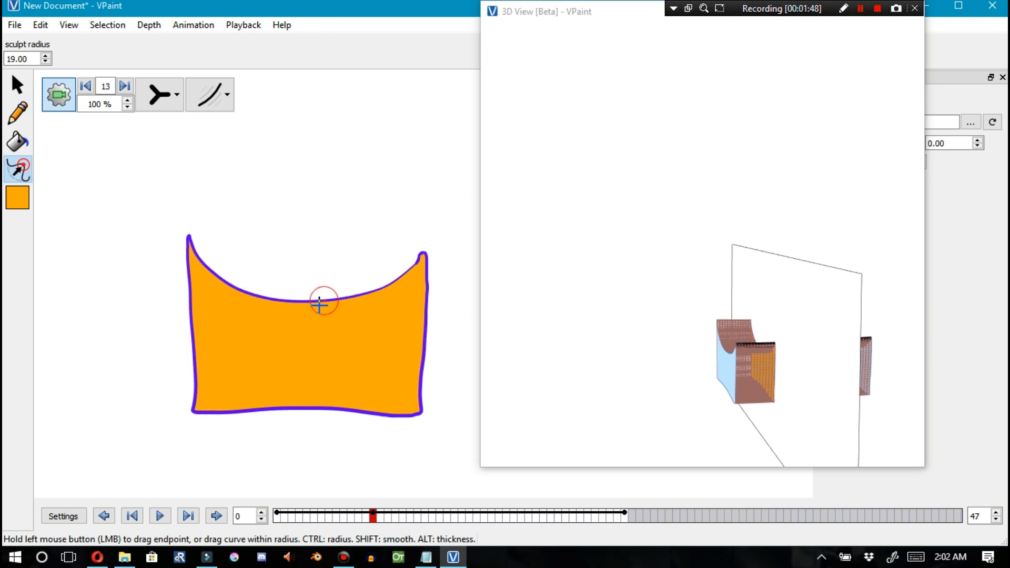
{"action": "left_click_drag", "start_coordinate": [310, 302], "coordinate": [310, 258]}
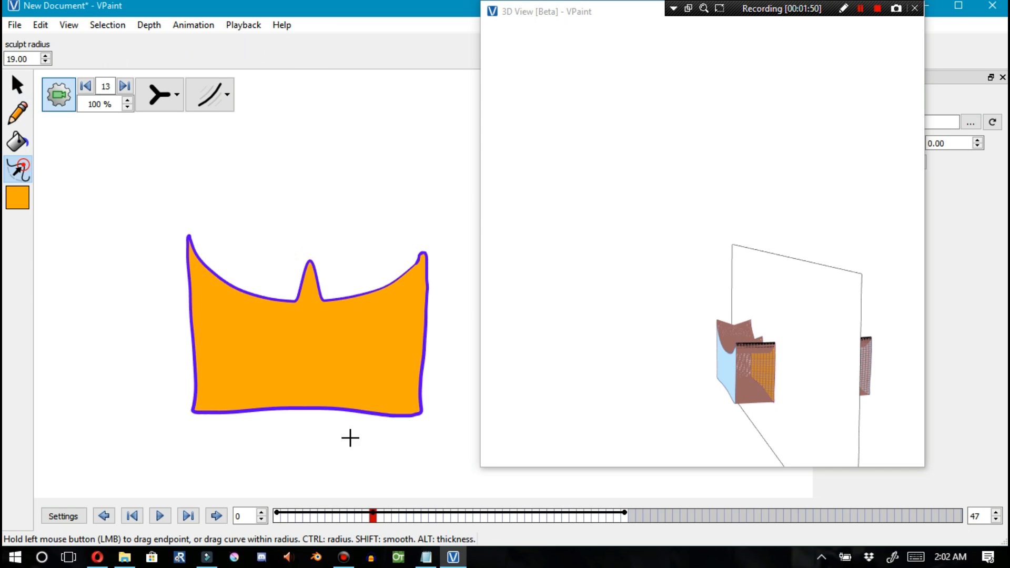
Go to frame 20 and sculpt the top-edge spike taller
{"action": "left_click_drag", "start_coordinate": [373, 517], "coordinate": [424, 517]}
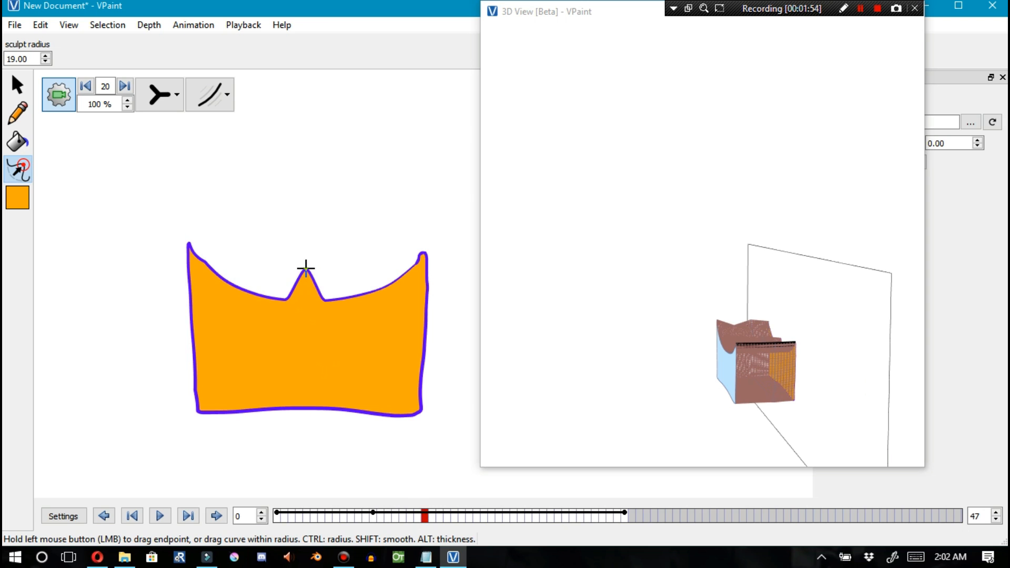
{"action": "left_click", "coordinate": [32, 91]}
{"action": "left_click", "coordinate": [305, 269]}
{"action": "left_click_drag", "start_coordinate": [305, 270], "coordinate": [305, 263]}
{"action": "left_click", "coordinate": [18, 113]}
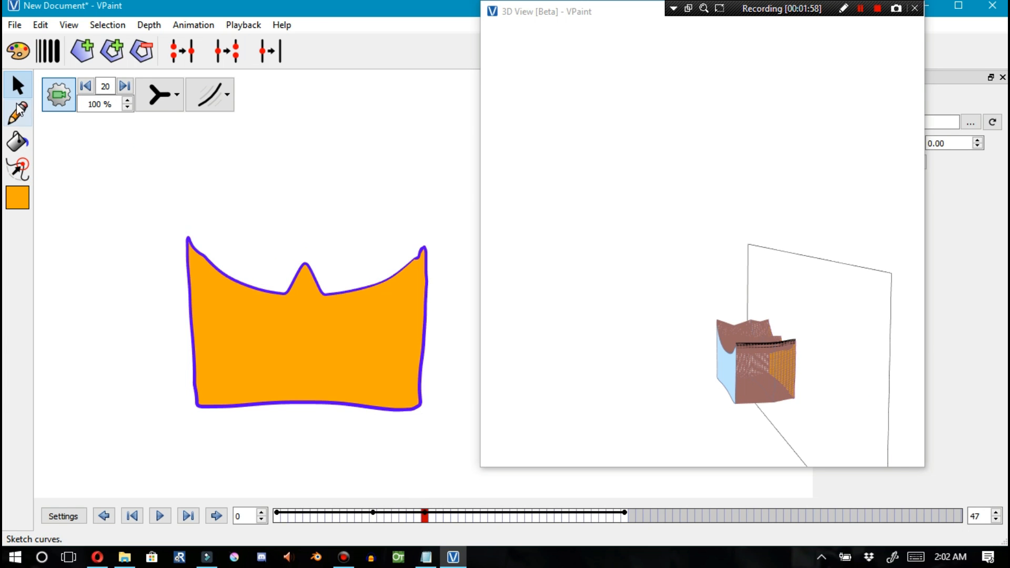
{"action": "left_click", "coordinate": [18, 169]}
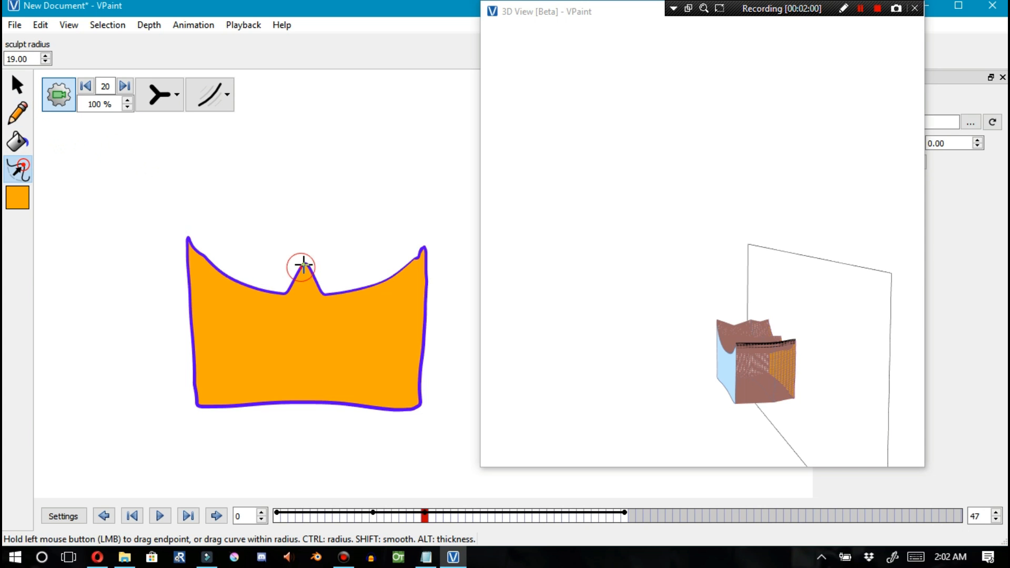
{"action": "left_click_drag", "start_coordinate": [301, 262], "coordinate": [303, 230]}
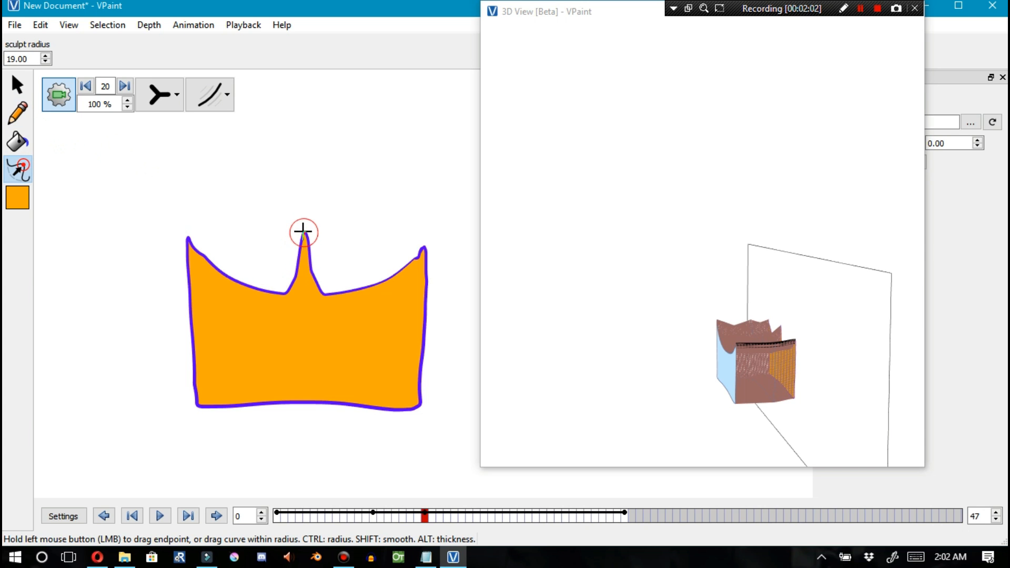
Go to frame 28 and sculpt the spike into a tall, narrow point, smoothing its base
{"action": "left_click_drag", "start_coordinate": [425, 519], "coordinate": [484, 513]}
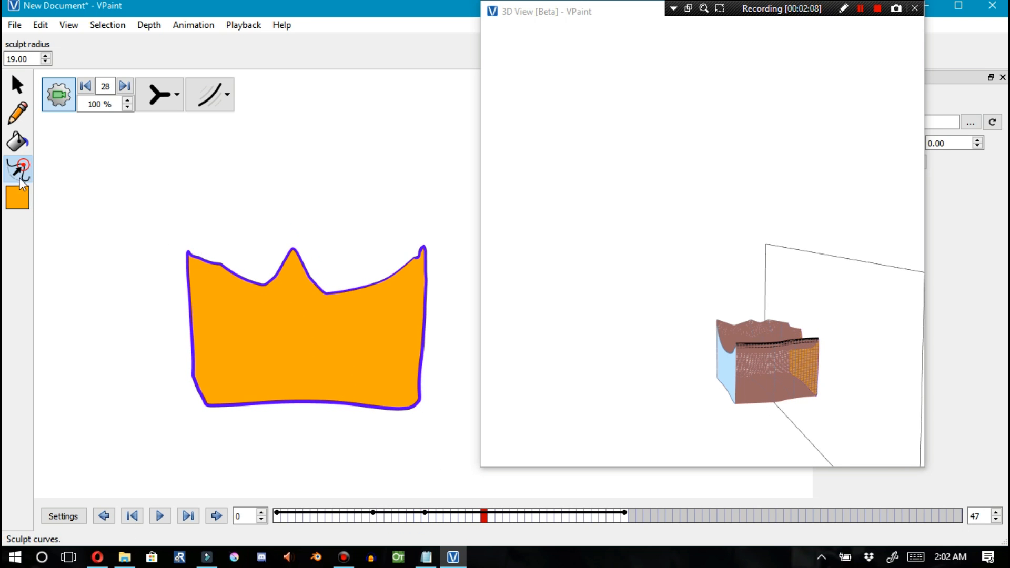
{"action": "left_click", "coordinate": [17, 84]}
{"action": "left_click_drag", "start_coordinate": [300, 262], "coordinate": [301, 258]}
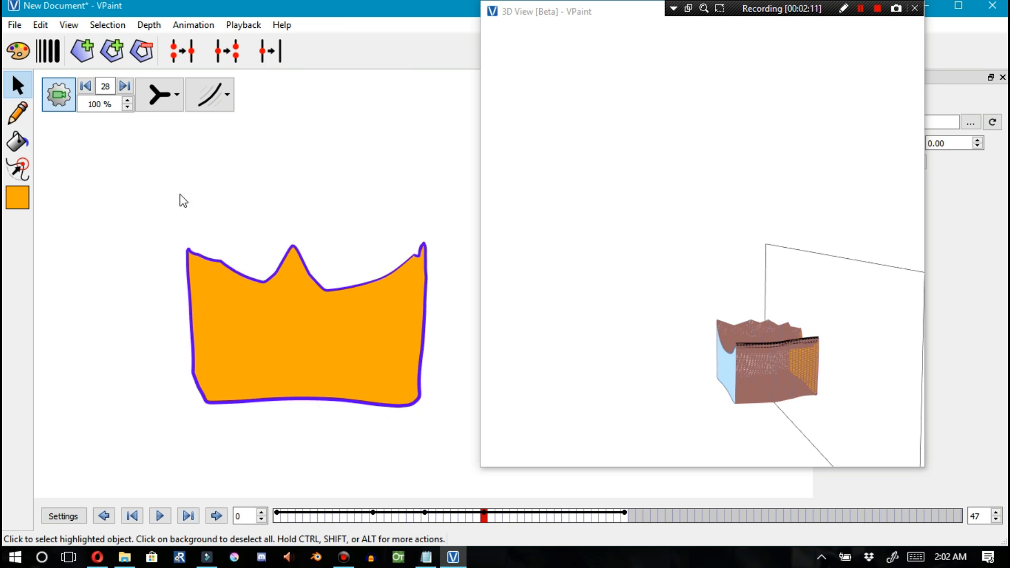
{"action": "left_click", "coordinate": [17, 168]}
{"action": "left_click_drag", "start_coordinate": [267, 280], "coordinate": [273, 286]}
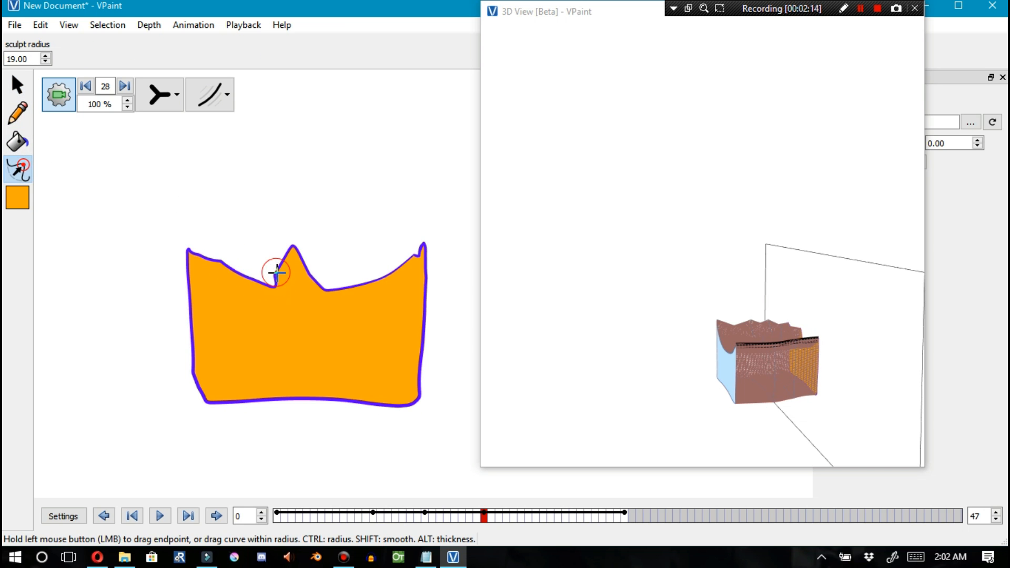
{"action": "left_click_drag", "start_coordinate": [290, 247], "coordinate": [282, 264]}
{"action": "key", "text": "shift"}
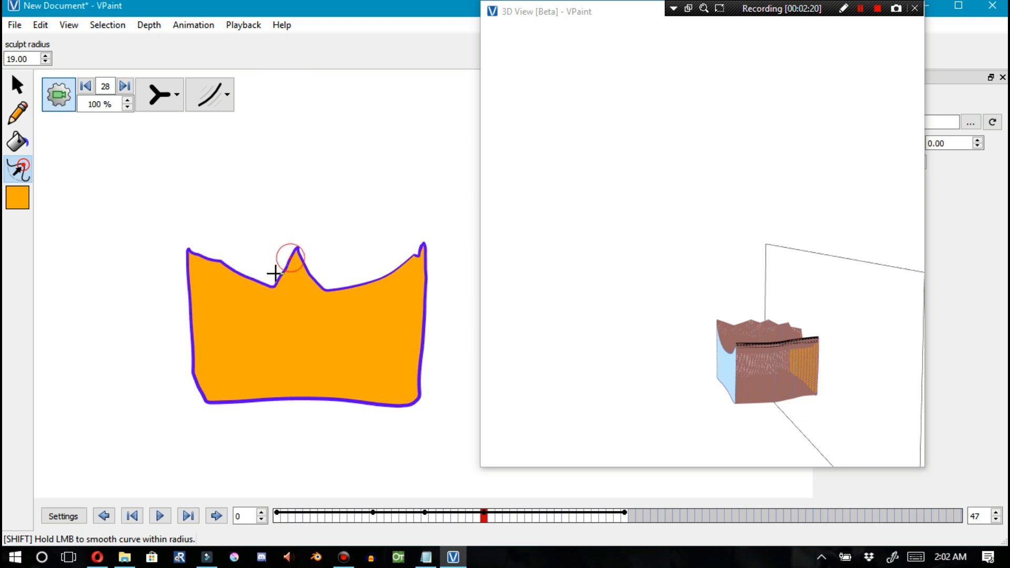
{"action": "left_click_drag", "start_coordinate": [291, 258], "coordinate": [299, 208]}
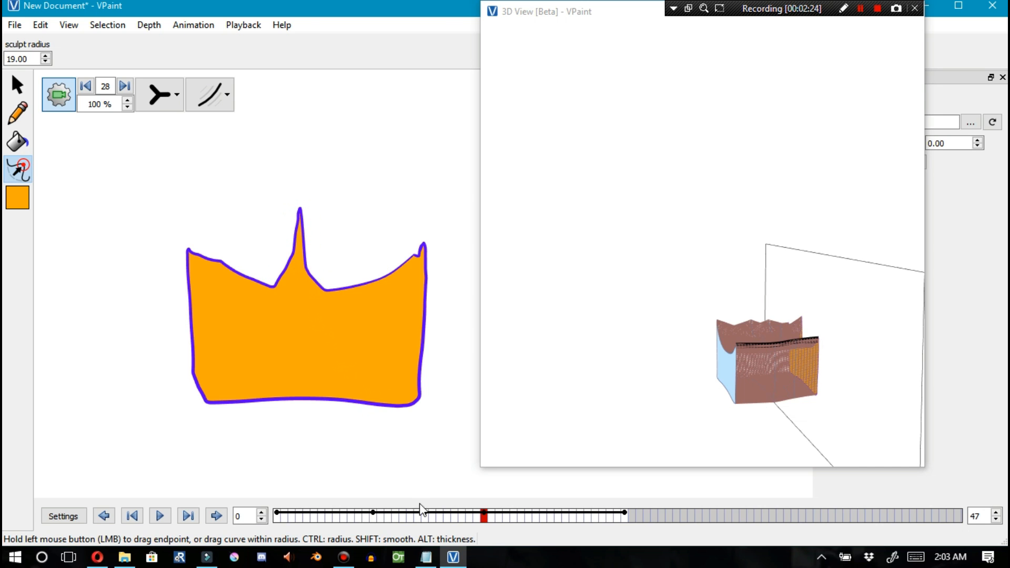
Scrub to frame 44 and orbit and reposition the 3D View window to inspect the space-time volume
{"action": "left_click_drag", "start_coordinate": [485, 524], "coordinate": [606, 492]}
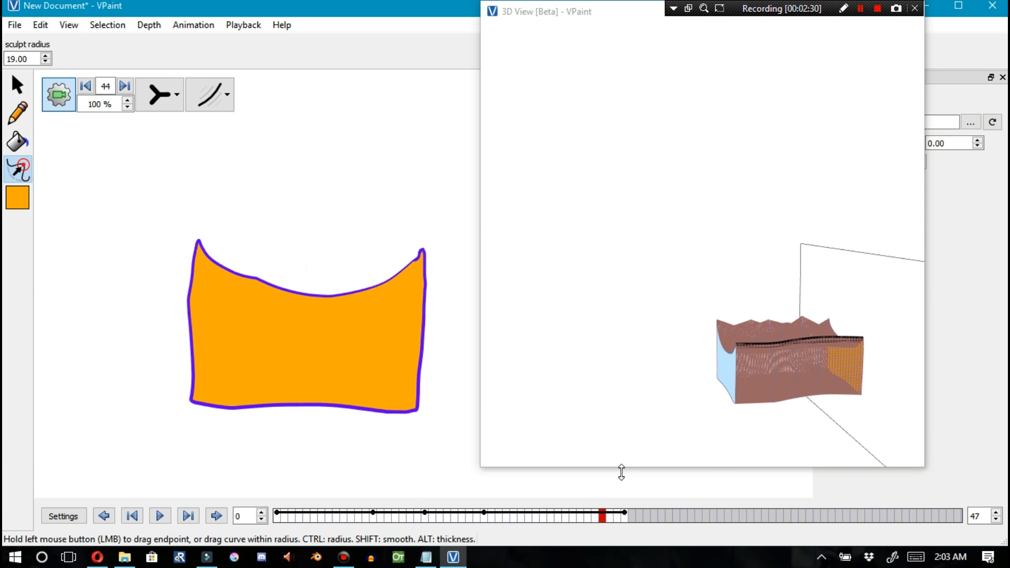
{"action": "left_click", "coordinate": [819, 357]}
{"action": "left_click_drag", "start_coordinate": [817, 353], "coordinate": [573, 341]}
{"action": "mouse_move", "coordinate": [771, 342]}
{"action": "left_mouse_down"}
{"action": "mouse_move", "coordinate": [636, 321]}
{"action": "mouse_move", "coordinate": [621, 336]}
{"action": "mouse_move", "coordinate": [764, 341]}
{"action": "left_mouse_up"}
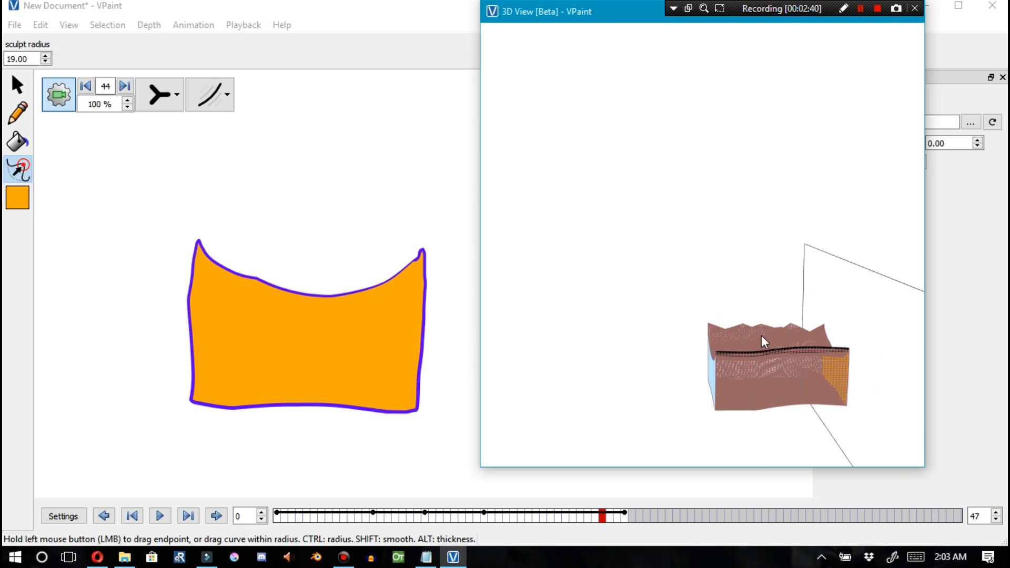
{"action": "left_click_drag", "start_coordinate": [567, 23], "coordinate": [513, 60]}
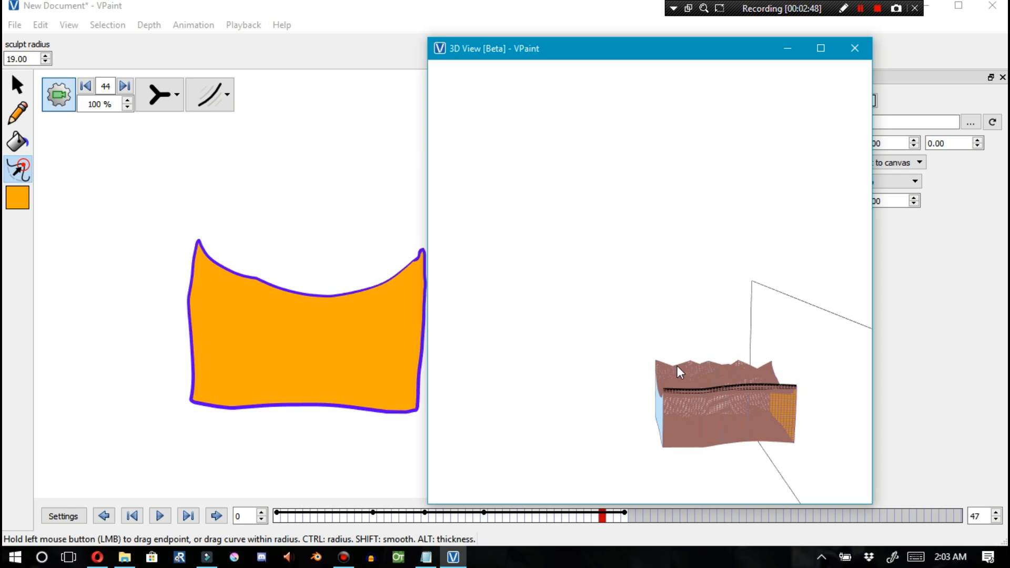
Select the shape and switch the canvas display to outline mode
{"action": "left_click", "coordinate": [253, 276]}
{"action": "left_click", "coordinate": [20, 88]}
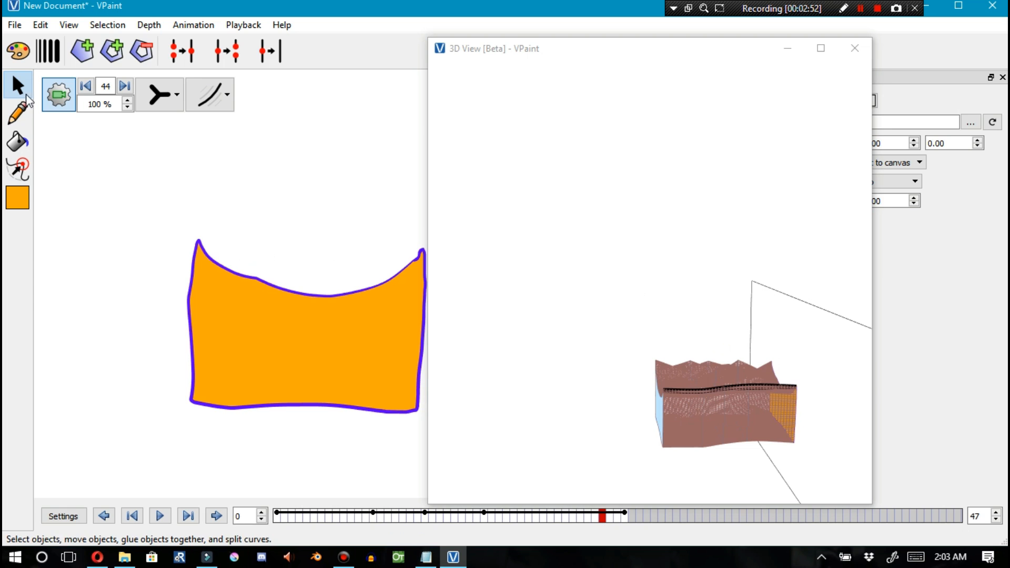
{"action": "left_click", "coordinate": [196, 252]}
{"action": "left_click", "coordinate": [159, 95]}
{"action": "left_click", "coordinate": [161, 204]}
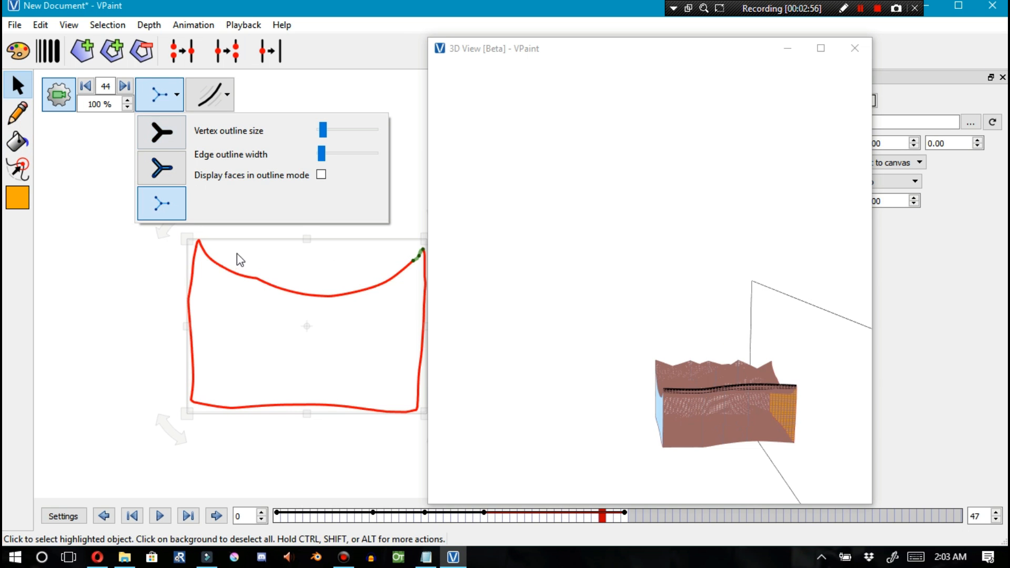
At frame 44, drag the shape's top-right vertex and edges far out of place to distort it
{"action": "left_click", "coordinate": [415, 271]}
{"action": "left_click", "coordinate": [414, 264]}
{"action": "left_click_drag", "start_coordinate": [415, 267], "coordinate": [286, 175]}
{"action": "left_click_drag", "start_coordinate": [229, 217], "coordinate": [453, 377]}
{"action": "left_click_drag", "start_coordinate": [332, 336], "coordinate": [208, 286]}
{"action": "key", "text": "F3"}
{"action": "key", "text": "F4"}
{"action": "left_click_drag", "start_coordinate": [152, 263], "coordinate": [81, 230]}
Scrub to frame 0 and orbit the 3D space-time view to inspect the animation volume
{"action": "left_click_drag", "start_coordinate": [749, 386], "coordinate": [647, 397]}
{"action": "mouse_move", "coordinate": [603, 518]}
{"action": "left_mouse_down"}
{"action": "mouse_move", "coordinate": [506, 511]}
{"action": "mouse_move", "coordinate": [428, 486]}
{"action": "mouse_move", "coordinate": [276, 465]}
{"action": "left_mouse_up"}
{"action": "left_click", "coordinate": [541, 405]}
{"action": "left_click_drag", "start_coordinate": [541, 405], "coordinate": [605, 355]}
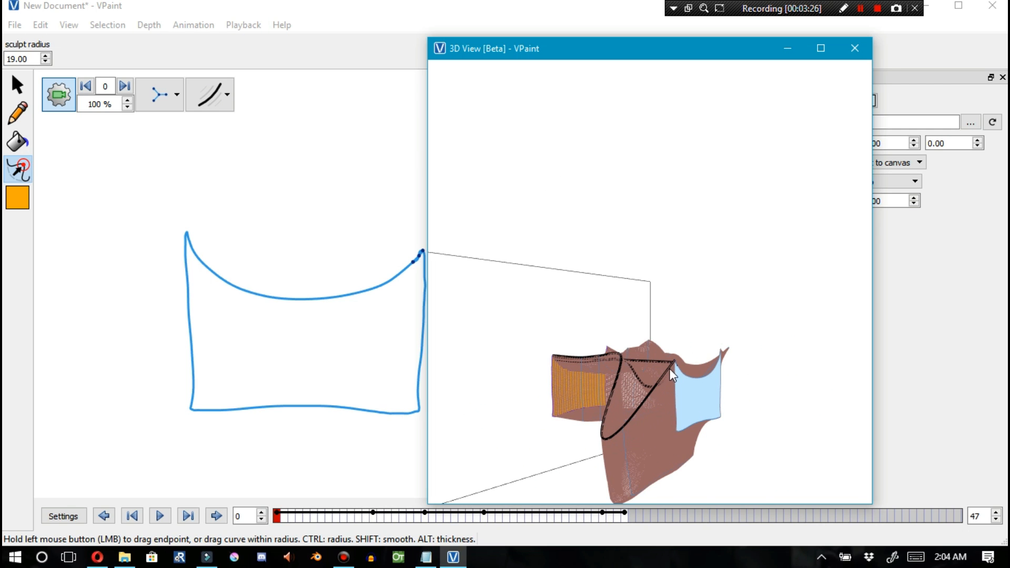
{"action": "left_click_drag", "start_coordinate": [609, 407], "coordinate": [696, 410]}
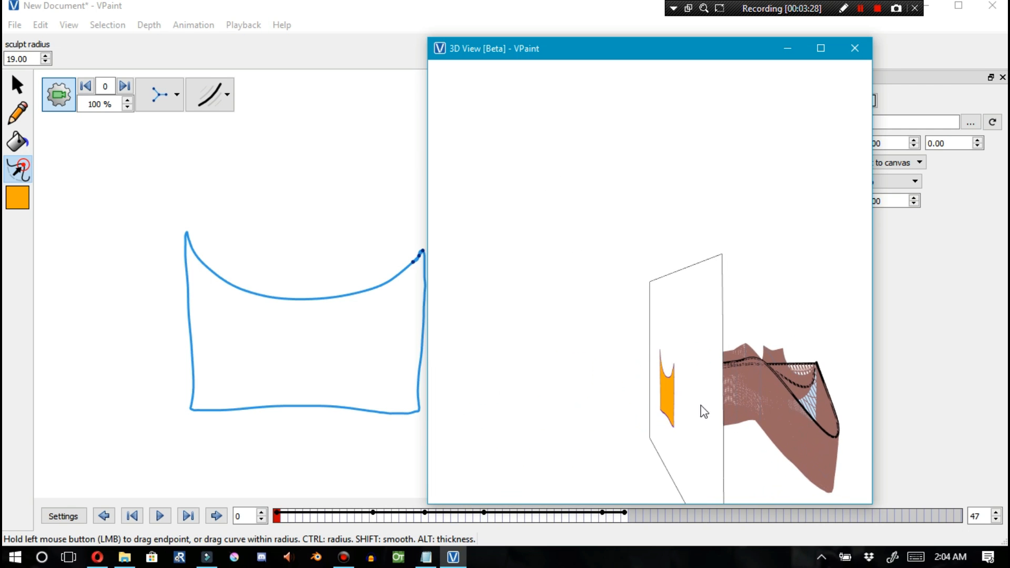
Scrub to frames 42–43, reposition the 3D View window and orbit it to inspect the inbetweens near the last keyframe
{"action": "mouse_move", "coordinate": [282, 518]}
{"action": "left_mouse_down"}
{"action": "mouse_move", "coordinate": [418, 518]}
{"action": "mouse_move", "coordinate": [499, 537]}
{"action": "mouse_move", "coordinate": [595, 521]}
{"action": "mouse_move", "coordinate": [600, 505]}
{"action": "left_mouse_up"}
{"action": "left_click_drag", "start_coordinate": [560, 49], "coordinate": [762, 46]}
{"action": "mouse_move", "coordinate": [602, 517]}
{"action": "left_mouse_down"}
{"action": "mouse_move", "coordinate": [627, 517]}
{"action": "mouse_move", "coordinate": [604, 518]}
{"action": "left_mouse_up"}
{"action": "mouse_move", "coordinate": [790, 419]}
{"action": "left_mouse_down"}
{"action": "mouse_move", "coordinate": [693, 416]}
{"action": "mouse_move", "coordinate": [758, 495]}
{"action": "mouse_move", "coordinate": [760, 318]}
{"action": "mouse_move", "coordinate": [677, 396]}
{"action": "left_mouse_up"}
{"action": "mouse_move", "coordinate": [602, 517]}
{"action": "left_mouse_down"}
{"action": "mouse_move", "coordinate": [484, 491]}
{"action": "mouse_move", "coordinate": [472, 477]}
{"action": "mouse_move", "coordinate": [632, 477]}
{"action": "mouse_move", "coordinate": [516, 485]}
{"action": "mouse_move", "coordinate": [601, 501]}
{"action": "mouse_move", "coordinate": [584, 499]}
{"action": "left_mouse_up"}
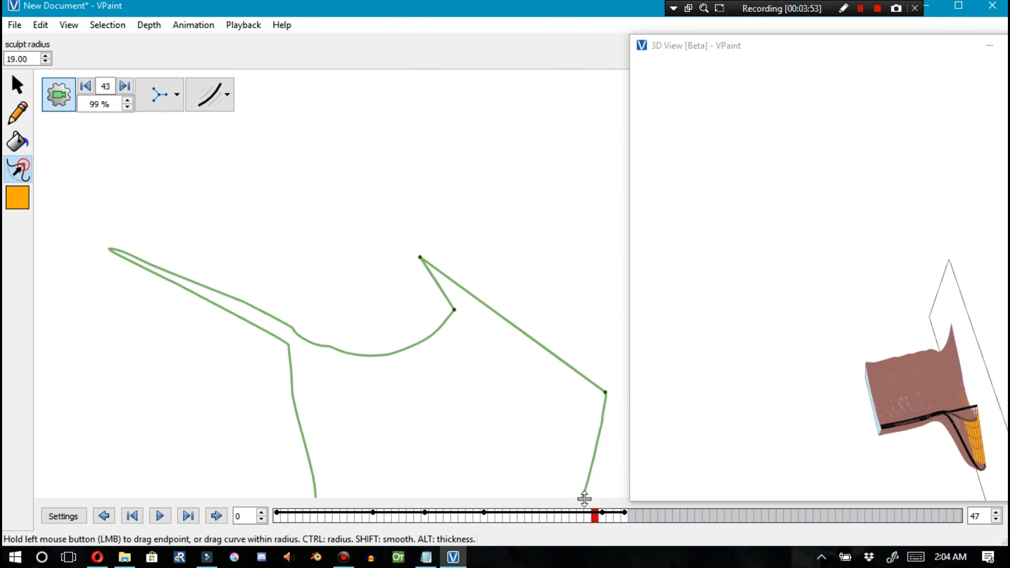
{"action": "mouse_move", "coordinate": [713, 44]}
{"action": "left_mouse_down"}
{"action": "mouse_move", "coordinate": [569, 31]}
{"action": "mouse_move", "coordinate": [541, 47]}
{"action": "left_mouse_up"}
{"action": "mouse_move", "coordinate": [747, 356]}
{"action": "left_mouse_down"}
{"action": "mouse_move", "coordinate": [695, 212]}
{"action": "mouse_move", "coordinate": [708, 404]}
{"action": "mouse_move", "coordinate": [649, 382]}
{"action": "mouse_move", "coordinate": [768, 410]}
{"action": "mouse_move", "coordinate": [766, 349]}
{"action": "left_mouse_up"}
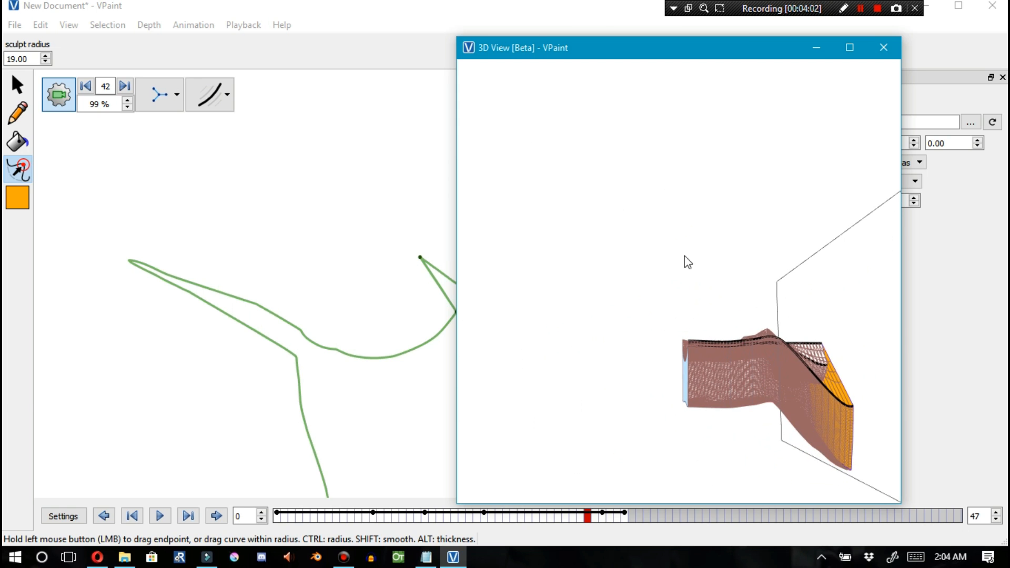